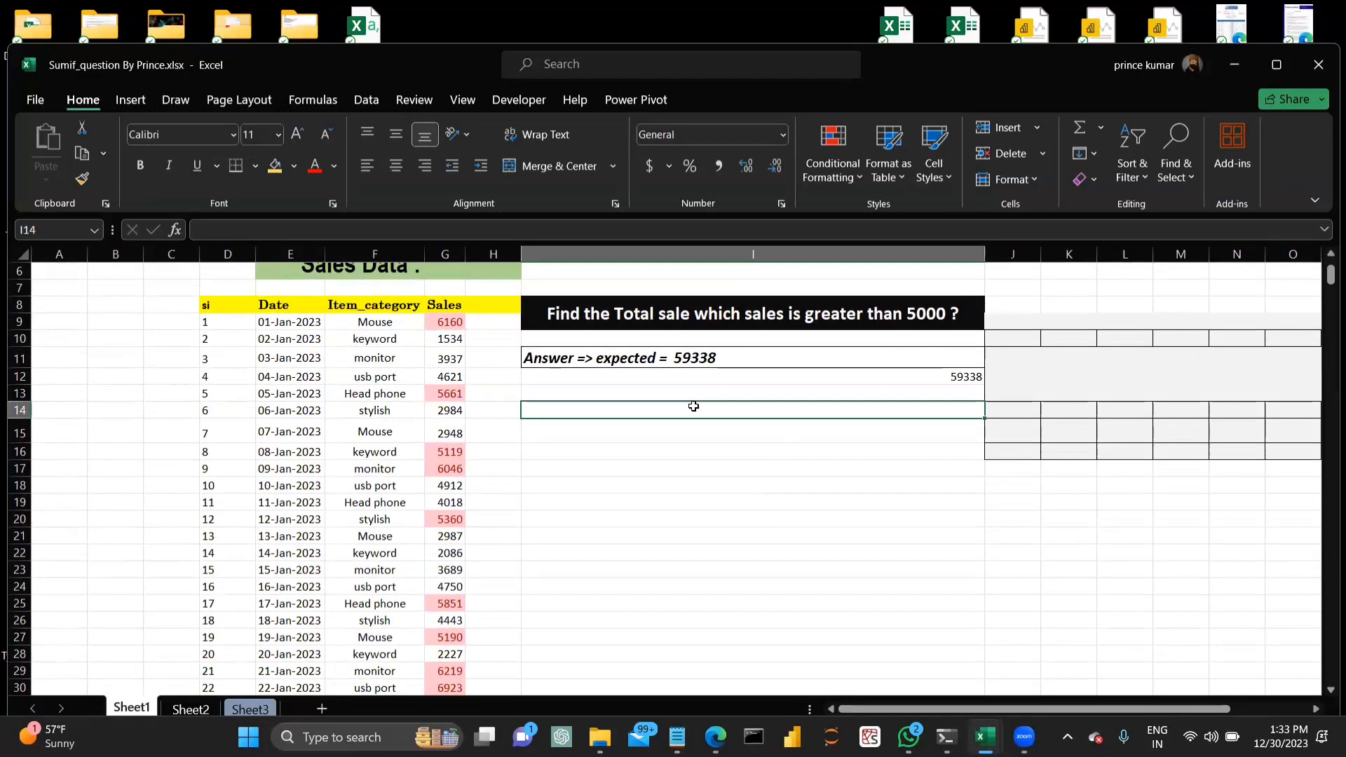
Enter a SUMIF formula in I14 that totals the sales in G9:G33 greater than 5000, with G9:G33 as the sum range.
{"action": "type", "text": "=sumif"}
{"action": "key", "text": "Tab"}
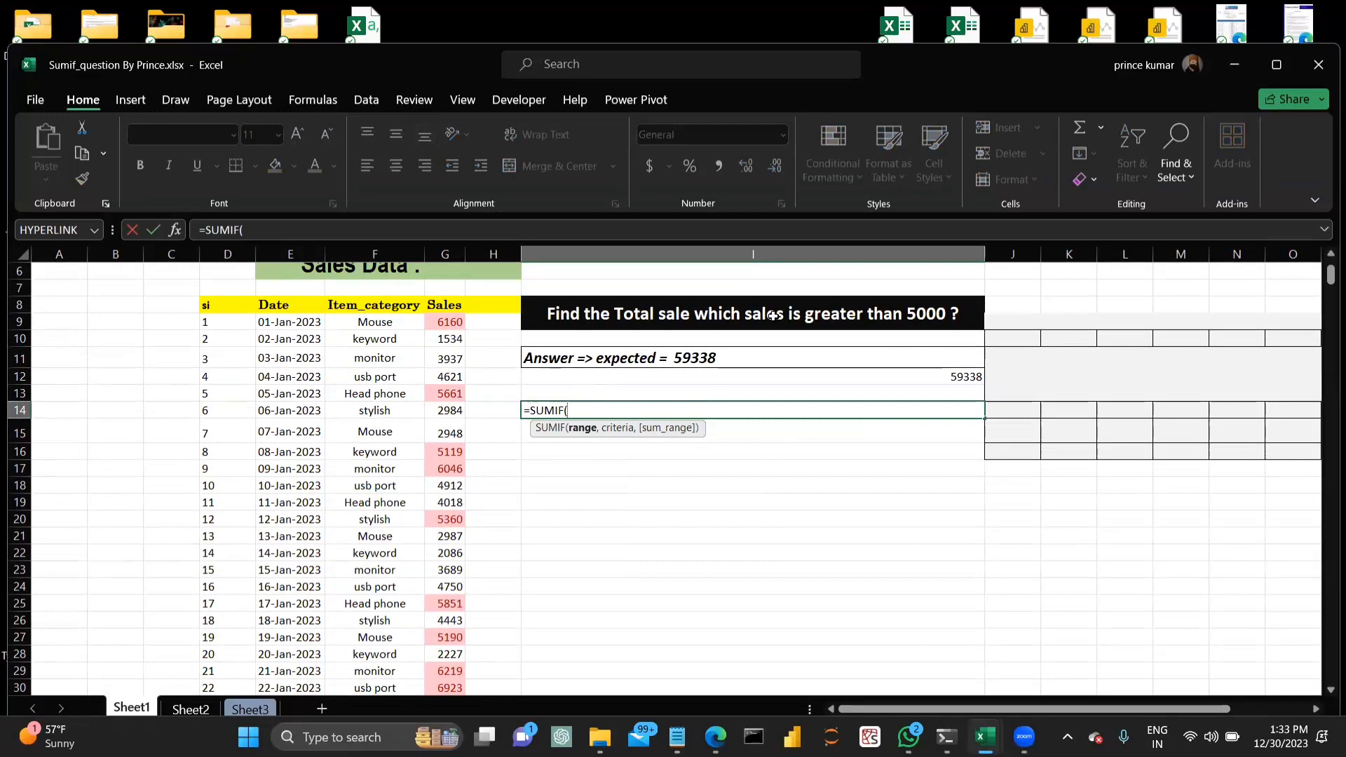
{"action": "left_click", "coordinate": [438, 323]}
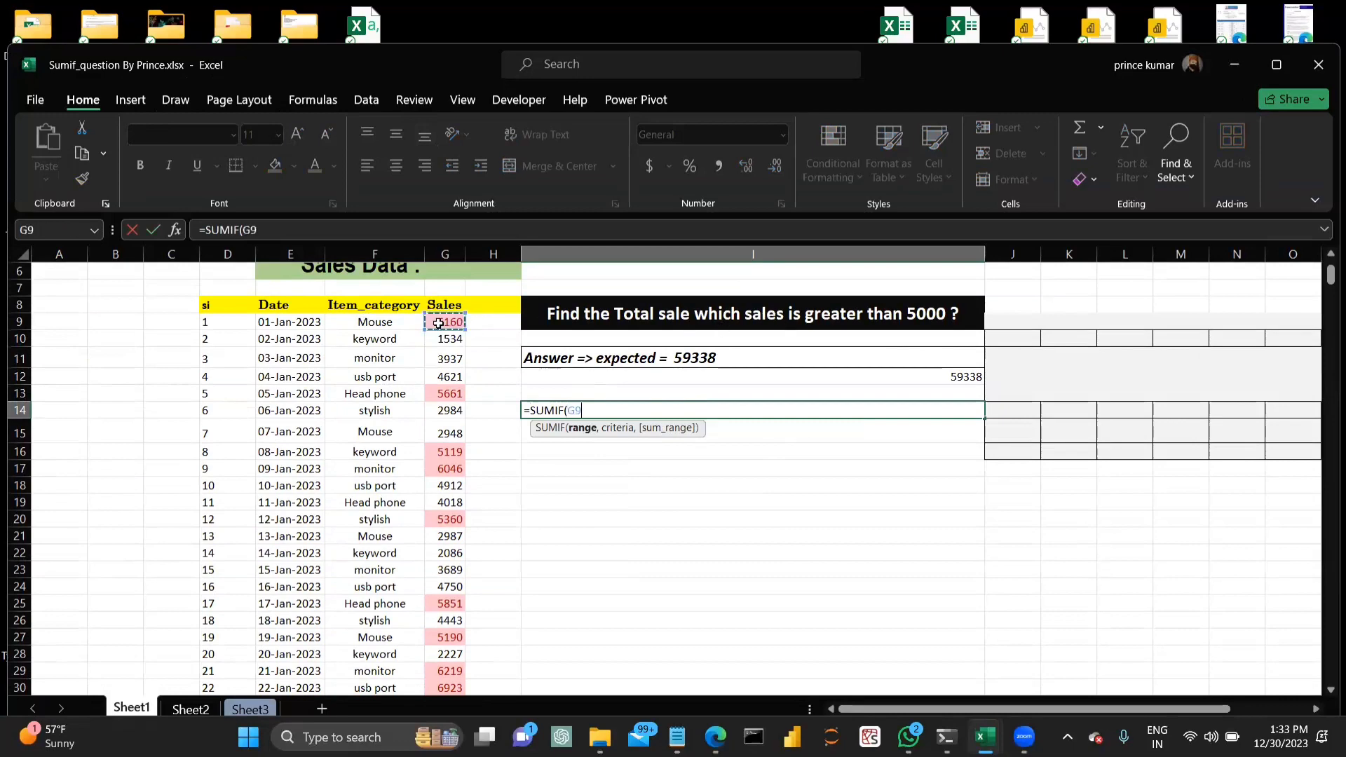
{"action": "key", "text": "ctrl+shift+Down"}
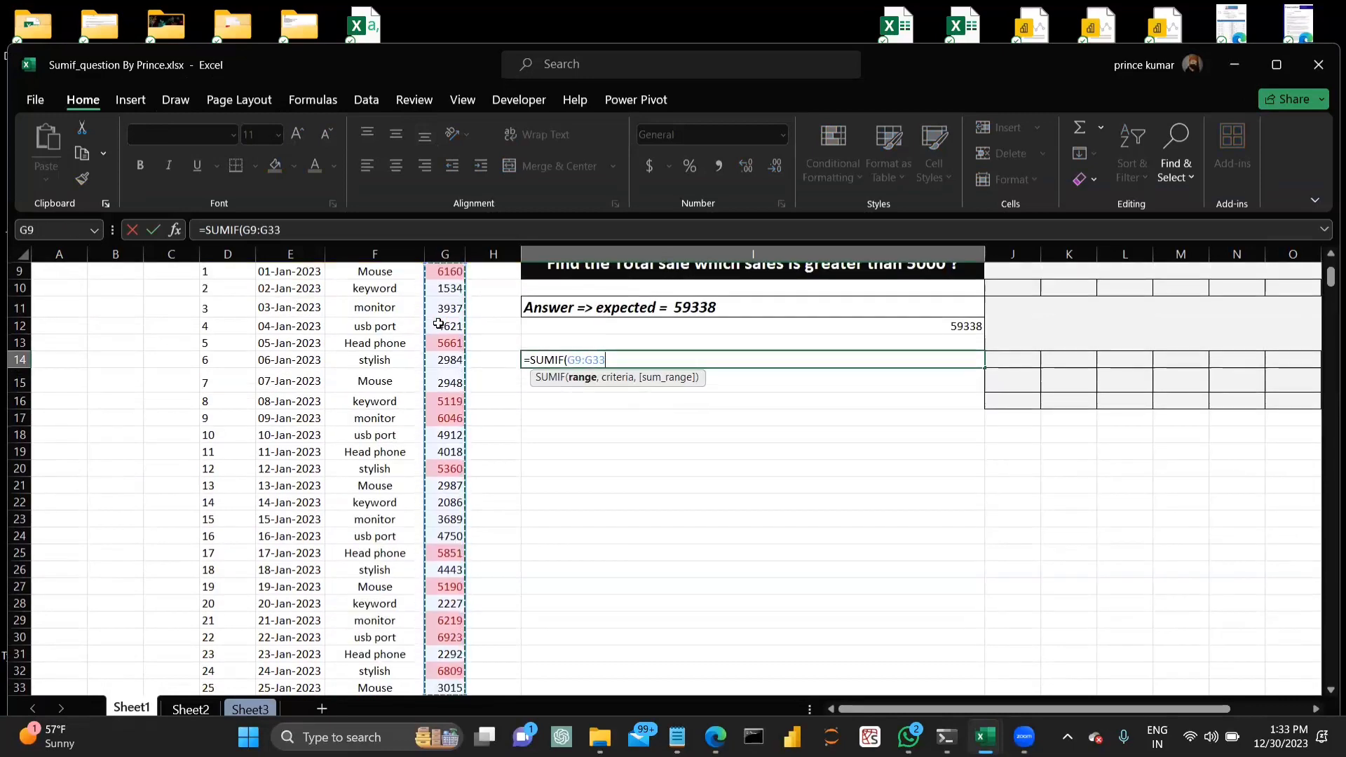
{"action": "type", "text": ","}
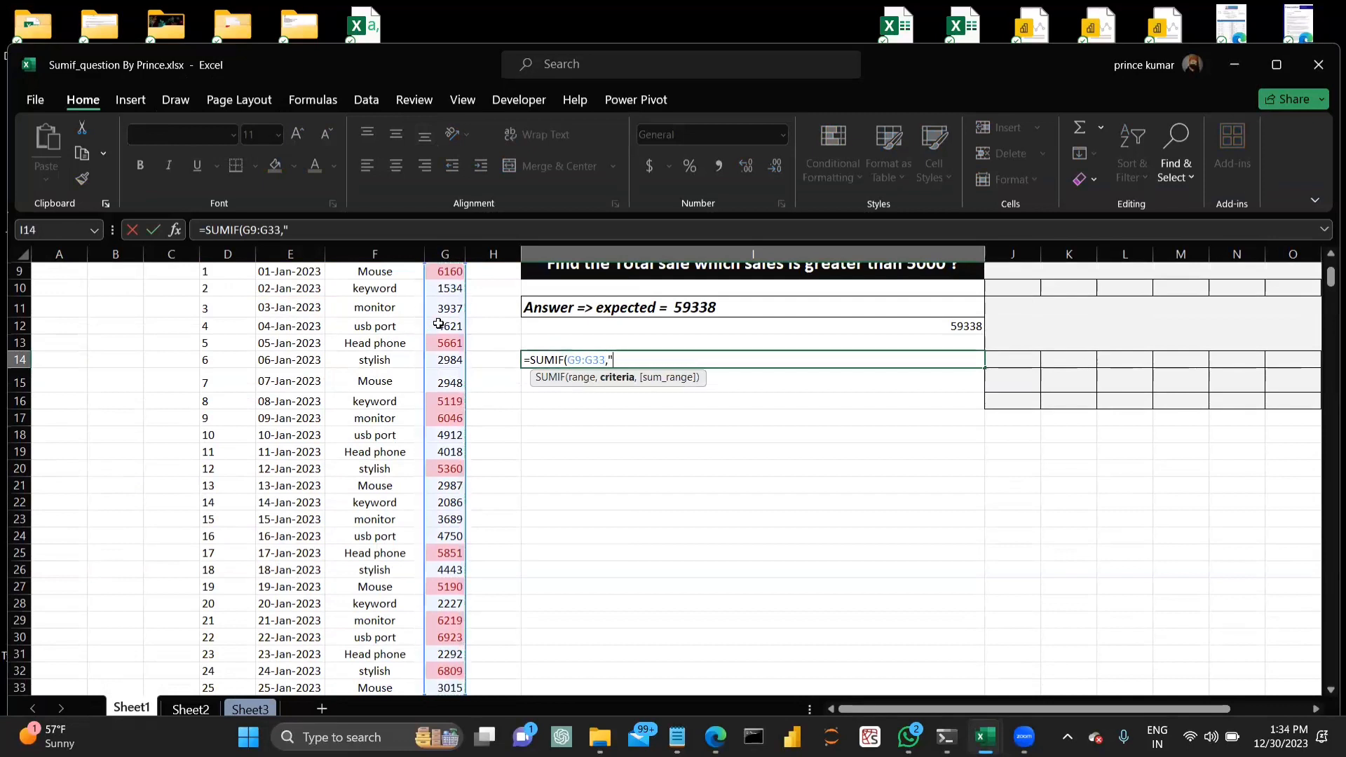
{"action": "type", "text": "\">5000\","}
{"action": "scroll", "coordinate": [438, 323], "scroll_direction": "up", "scroll_amount": 3}
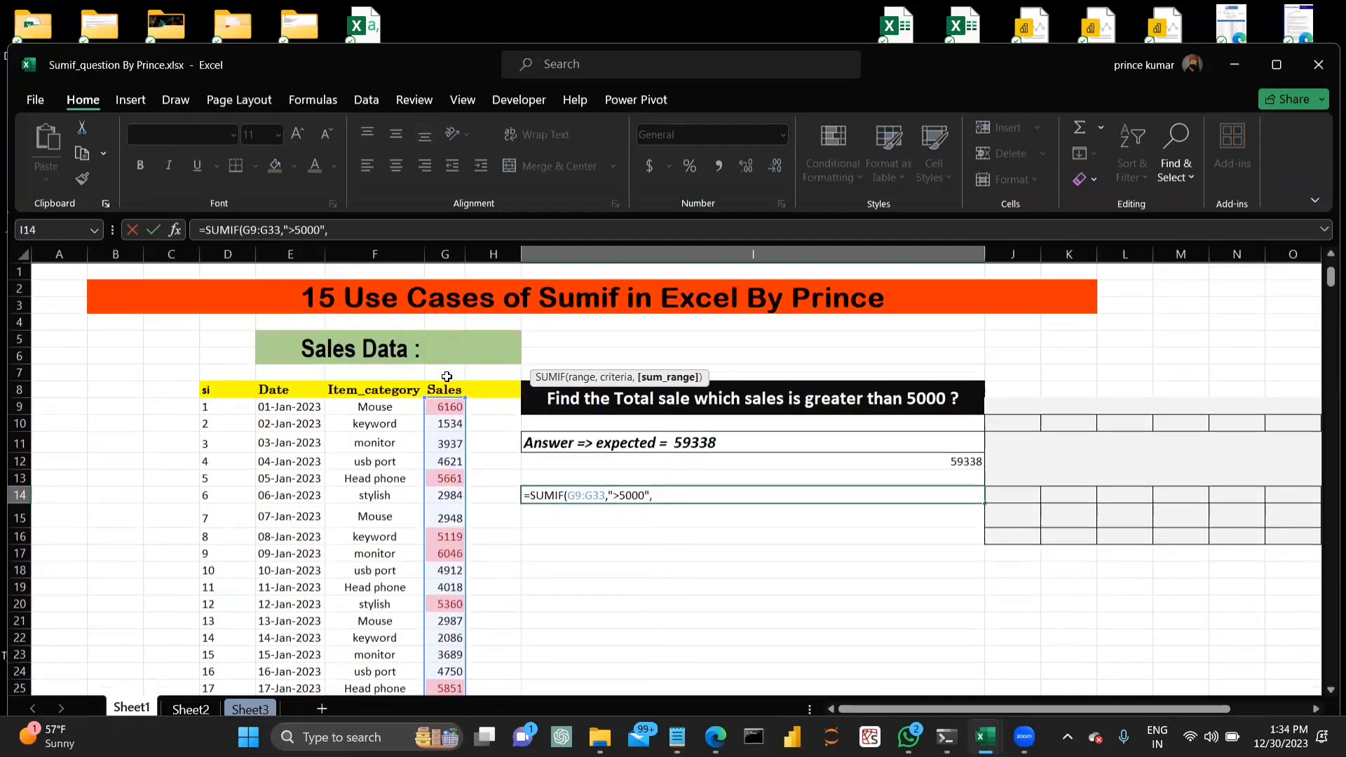
{"action": "left_click", "coordinate": [447, 408]}
{"action": "mouse_move", "coordinate": [448, 413]}
{"action": "left_mouse_down"}
{"action": "mouse_move", "coordinate": [448, 692]}
{"action": "mouse_move", "coordinate": [448, 410]}
{"action": "left_mouse_up"}
{"action": "key", "text": "Return"}
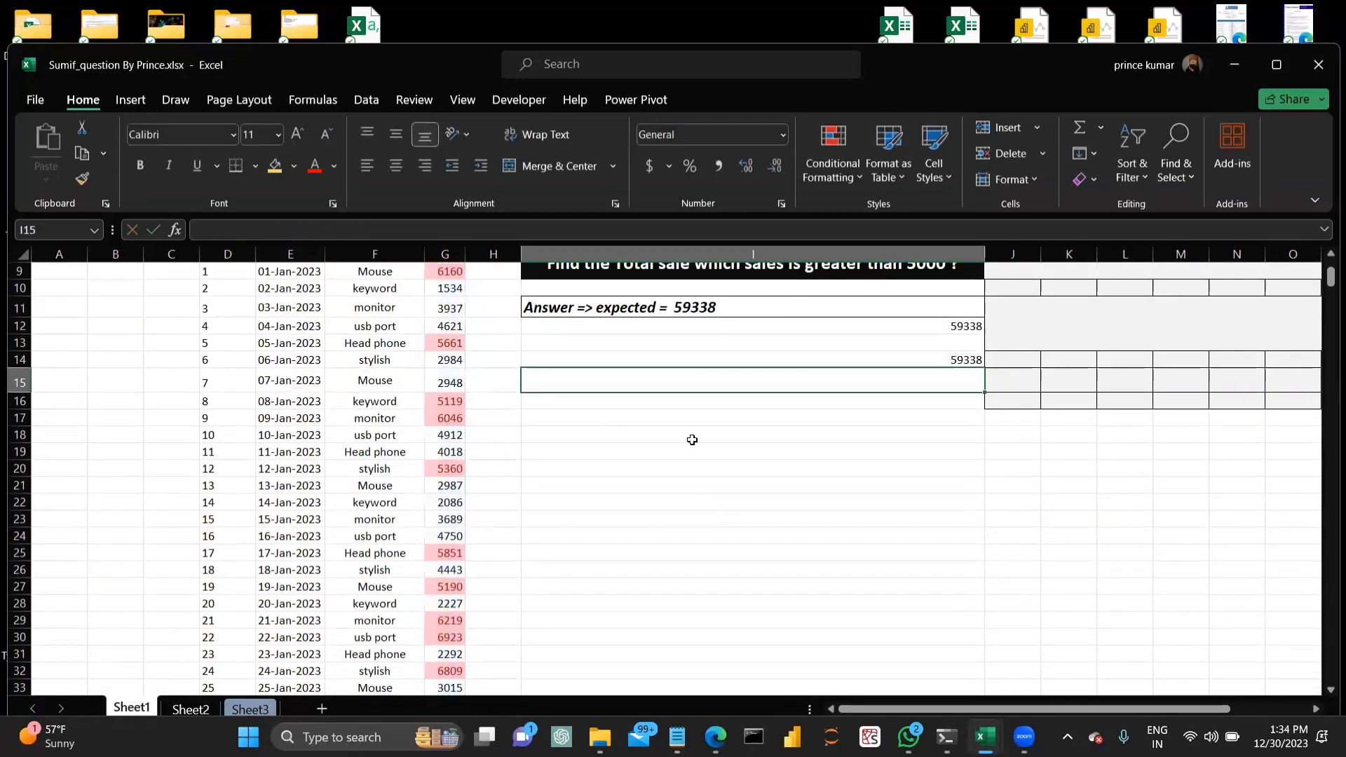
Review the SUMIF formula in I14 against the question on sales greater than 5000.
{"action": "scroll", "coordinate": [821, 351], "scroll_direction": "up", "scroll_amount": 2}
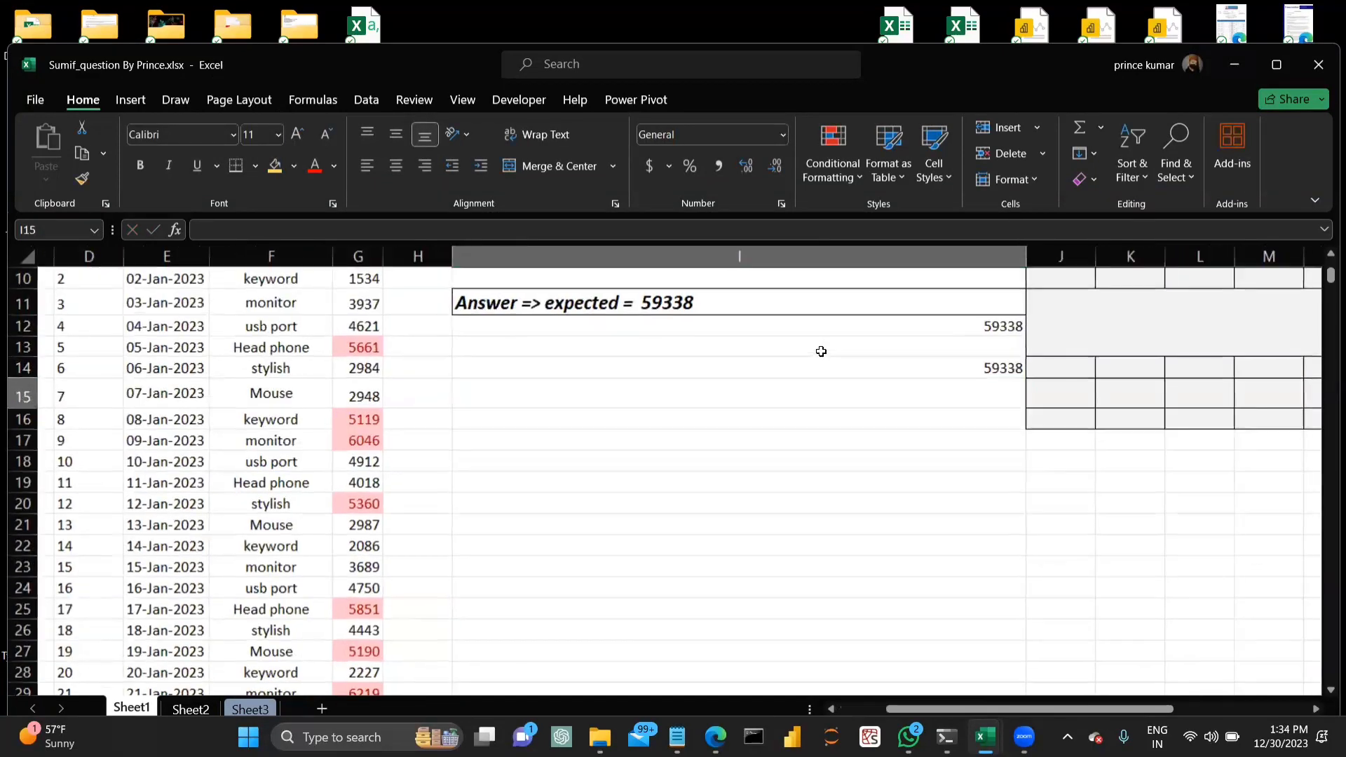
{"action": "scroll", "coordinate": [822, 354], "scroll_direction": "up", "scroll_amount": 2}
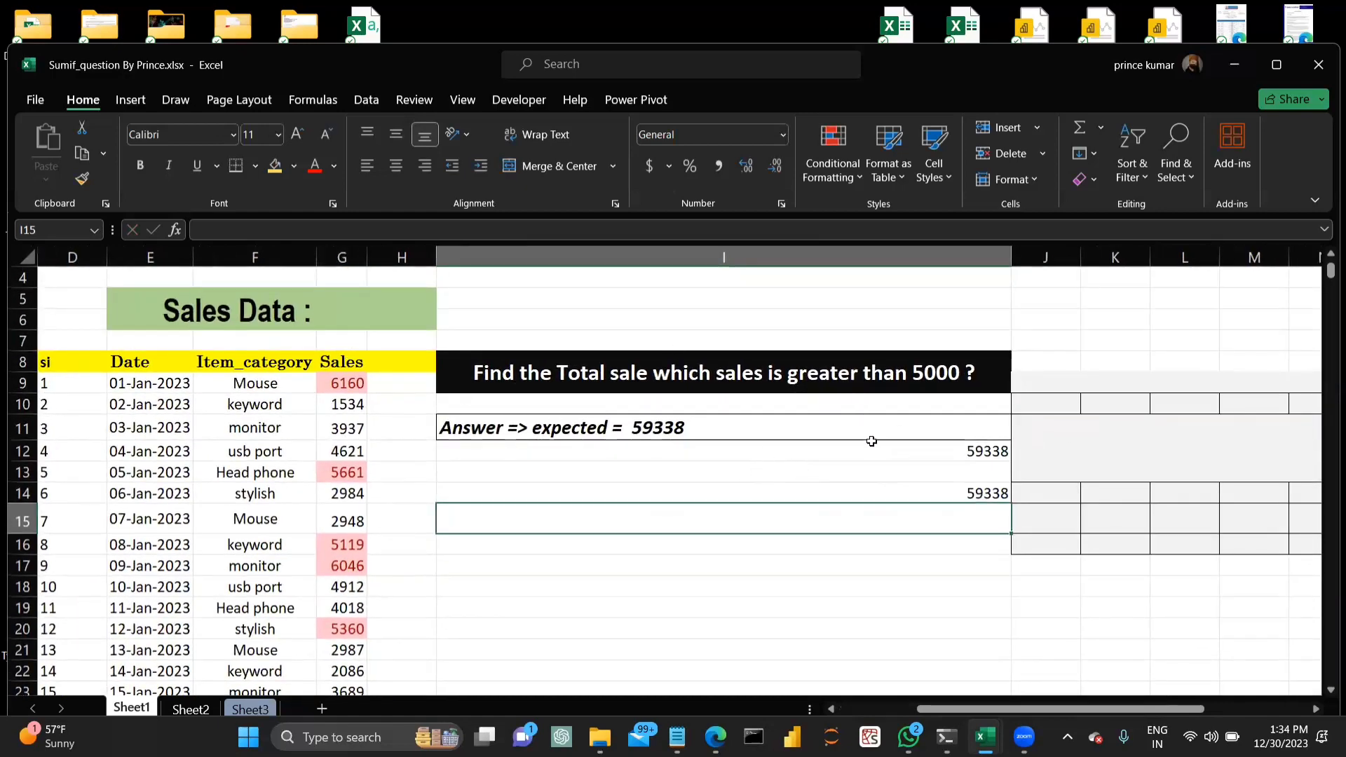
{"action": "left_click", "coordinate": [969, 490]}
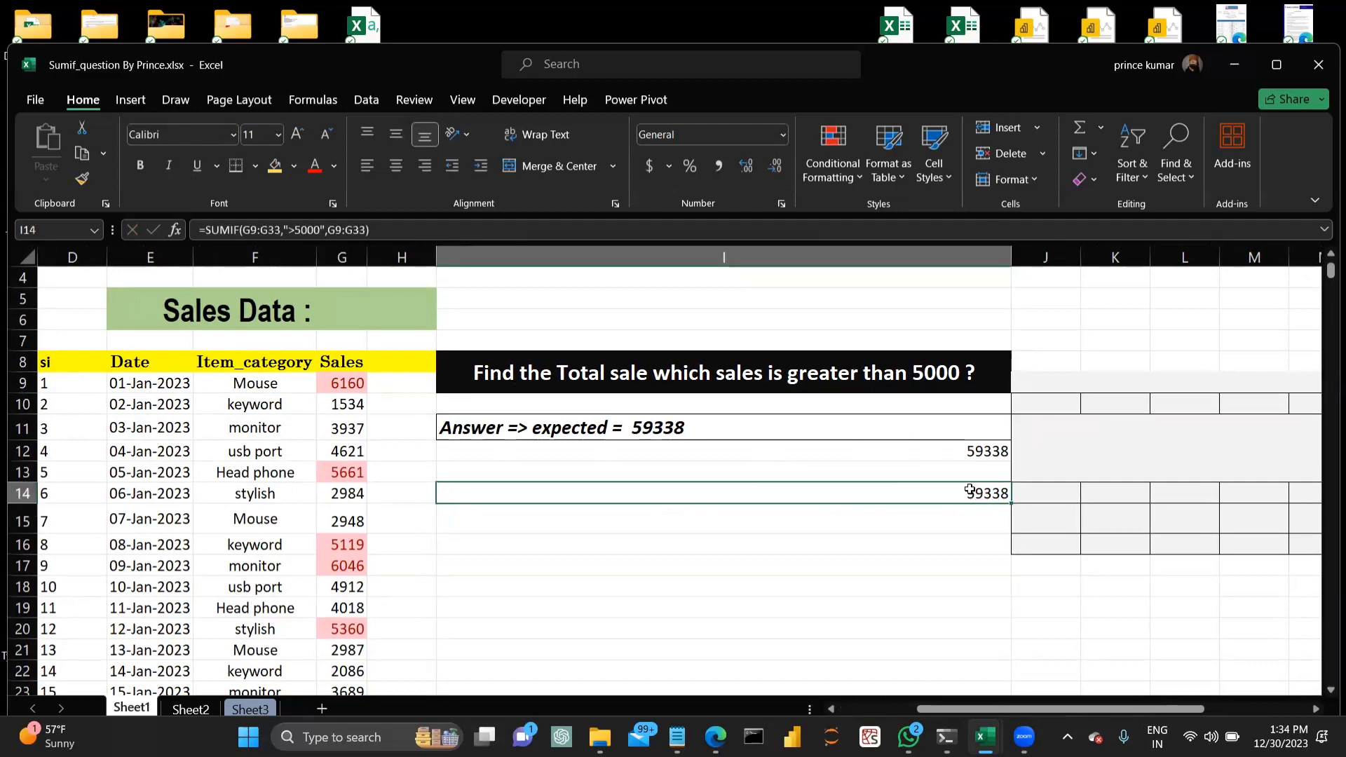
Enter a SUMIF formula in I48 that totals the sales in G43:G67 with criterion "<>3000" and sum range G43:G67.
{"action": "scroll", "coordinate": [969, 490], "scroll_direction": "down", "scroll_amount": 9}
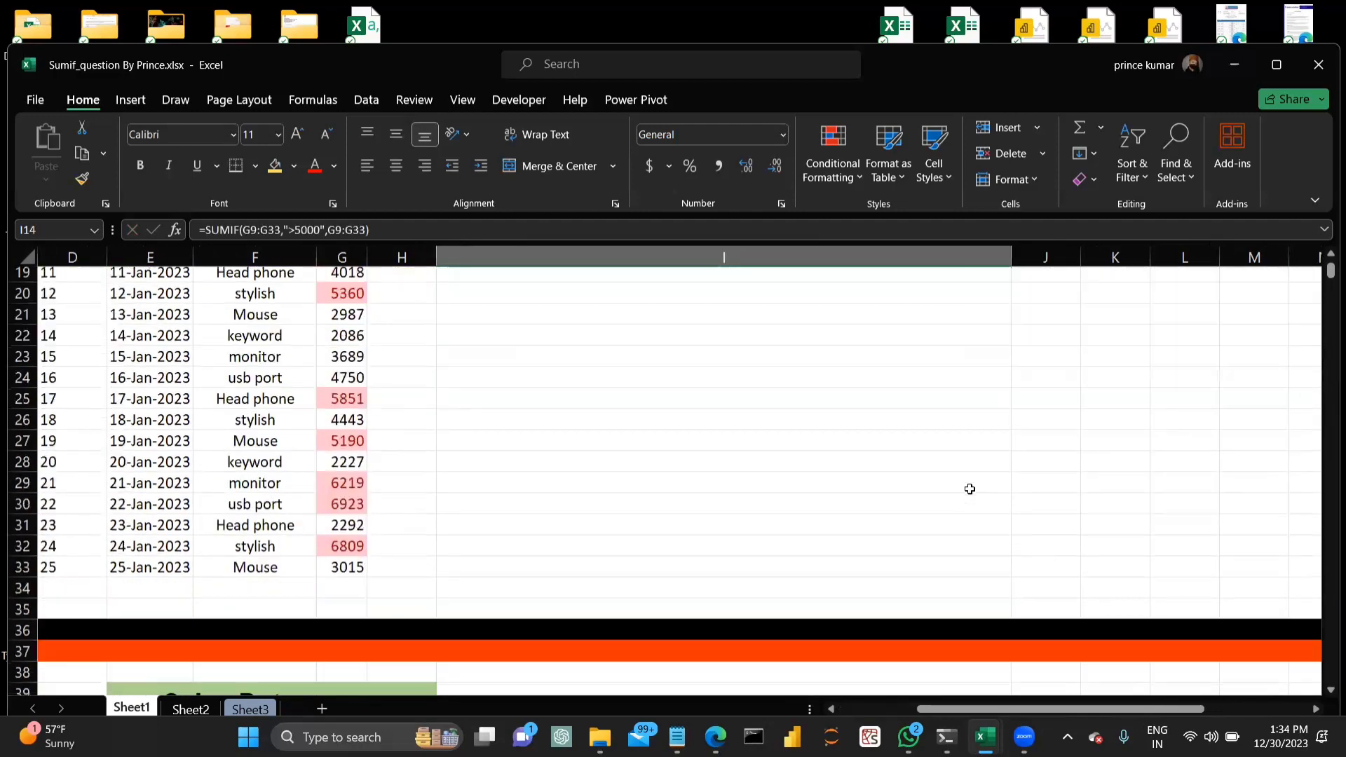
{"action": "scroll", "coordinate": [969, 488], "scroll_direction": "down", "scroll_amount": 1}
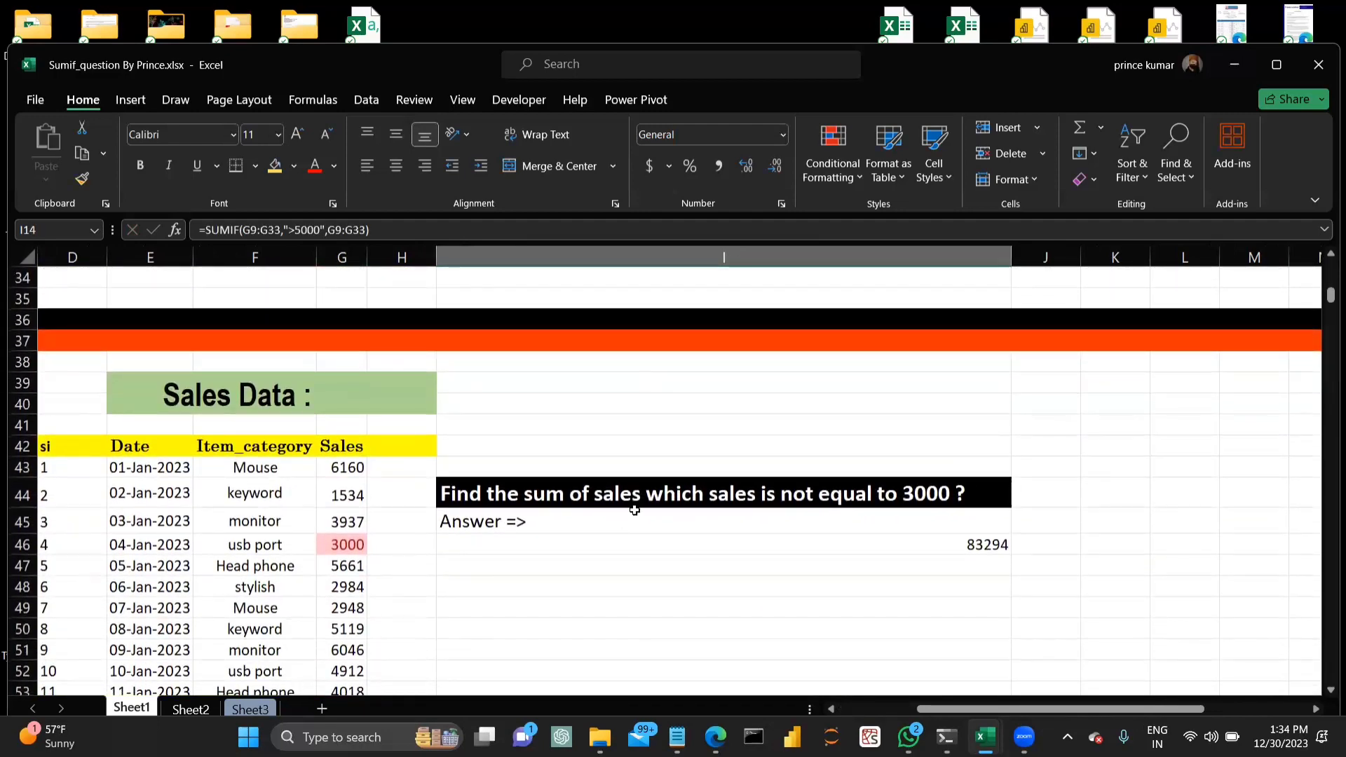
{"action": "scroll", "coordinate": [836, 488], "scroll_direction": "down", "scroll_amount": 1}
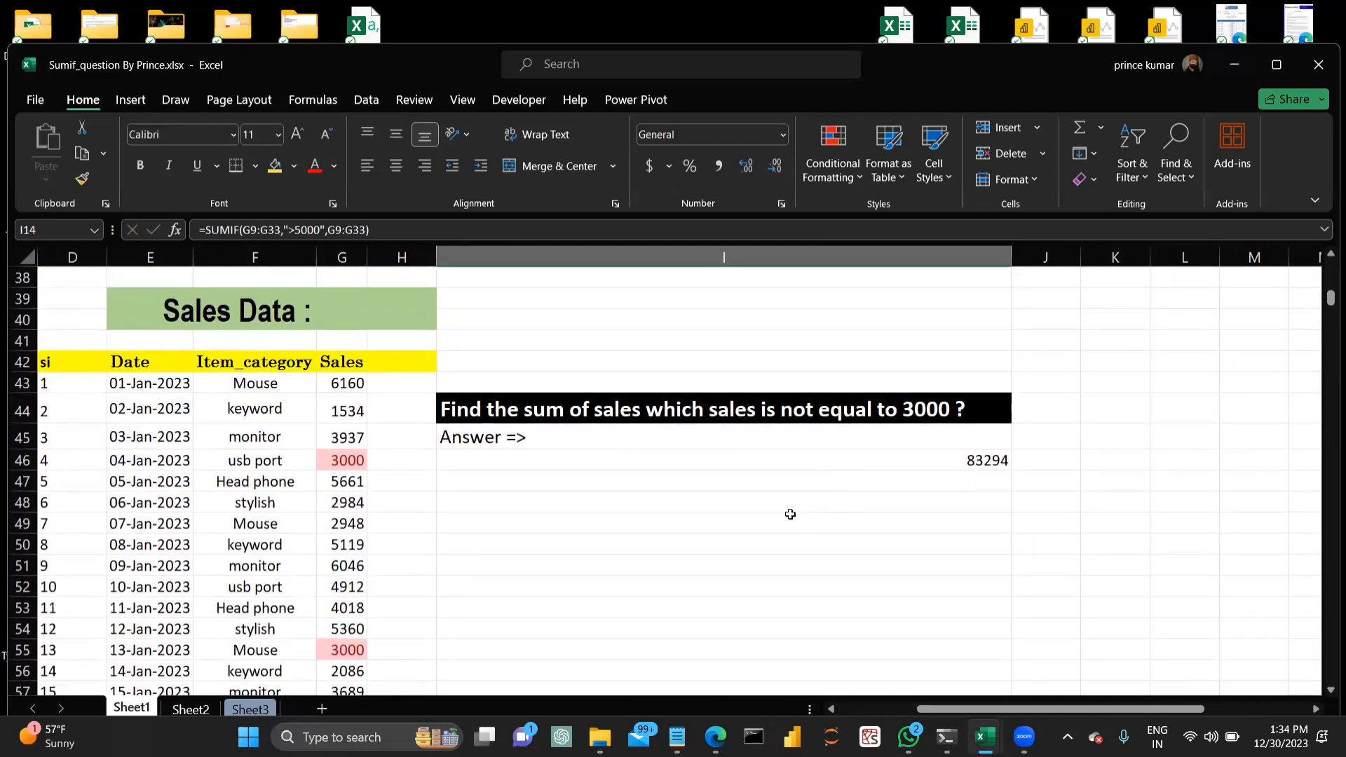
{"action": "left_click", "coordinate": [696, 499]}
{"action": "type", "text": "=sumif"}
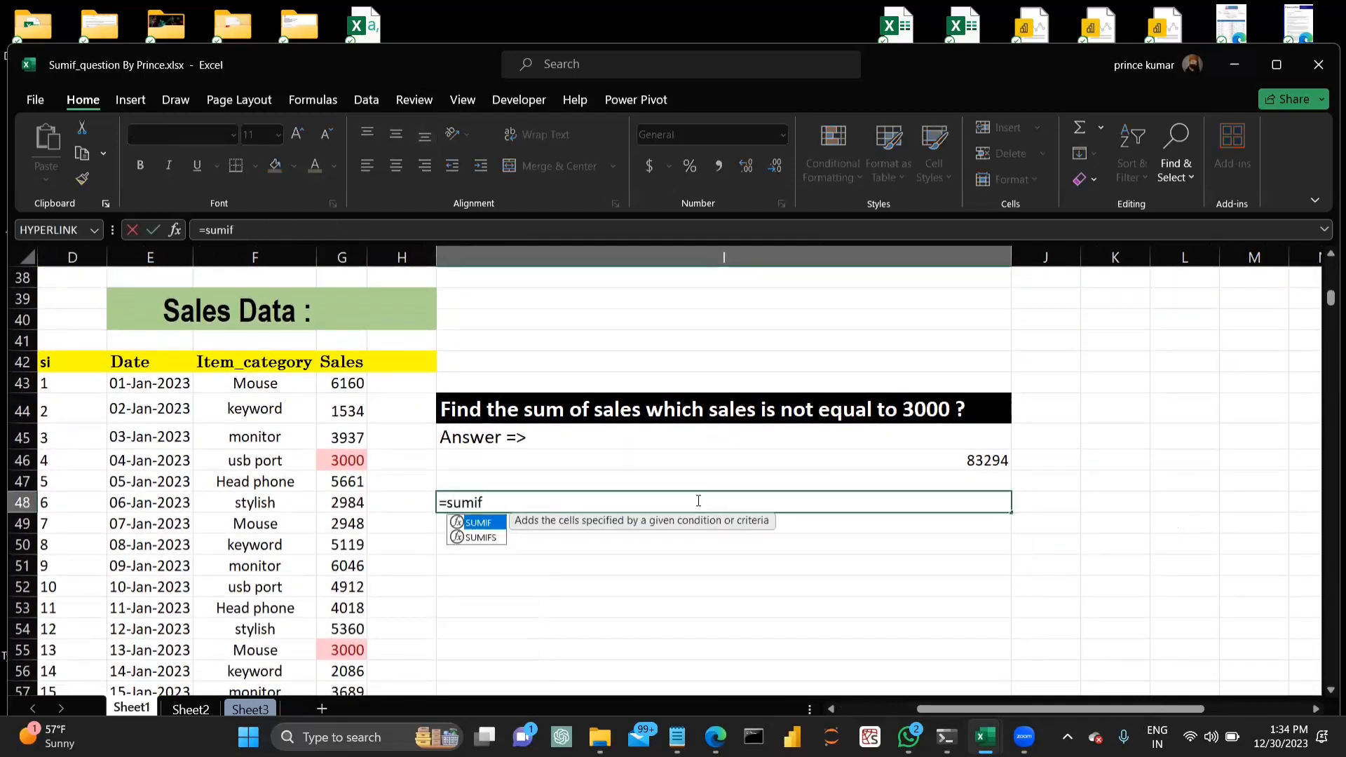
{"action": "key", "text": "Tab"}
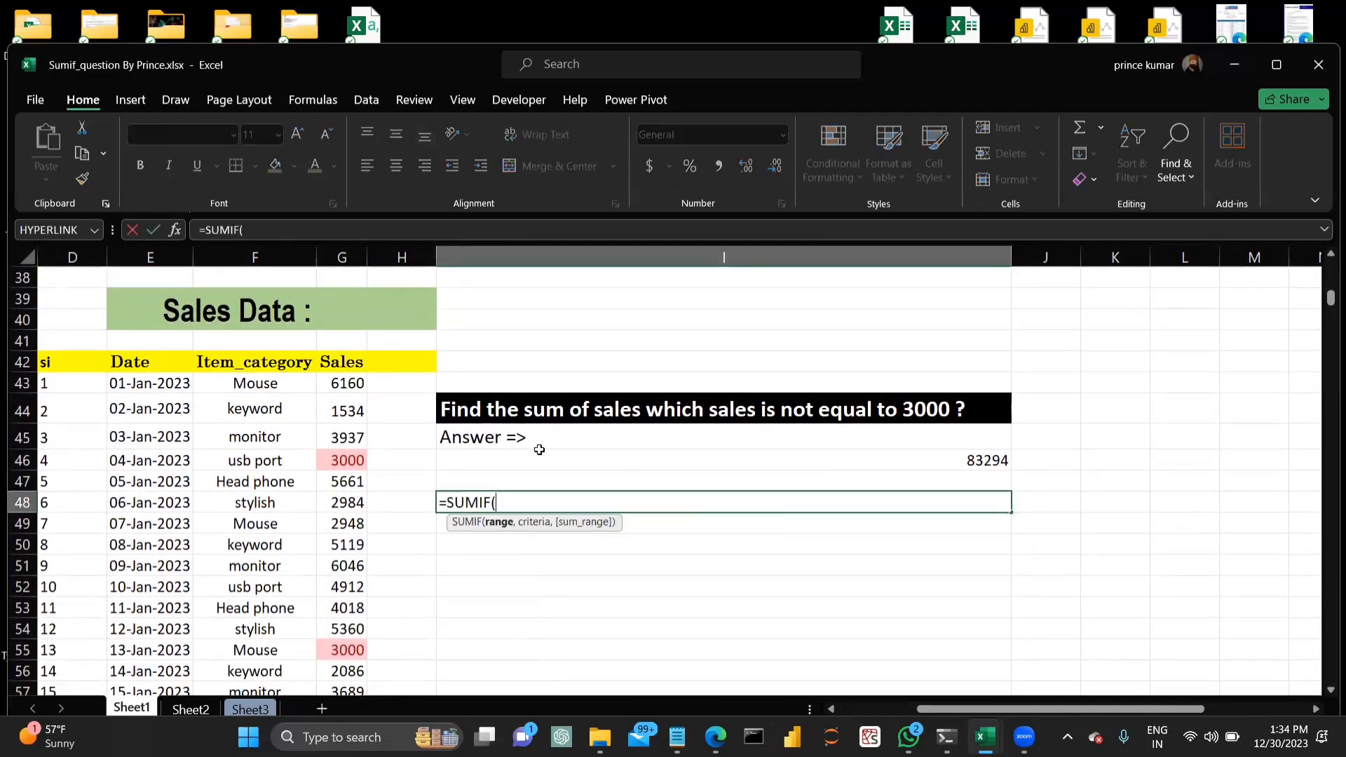
{"action": "left_click", "coordinate": [336, 384]}
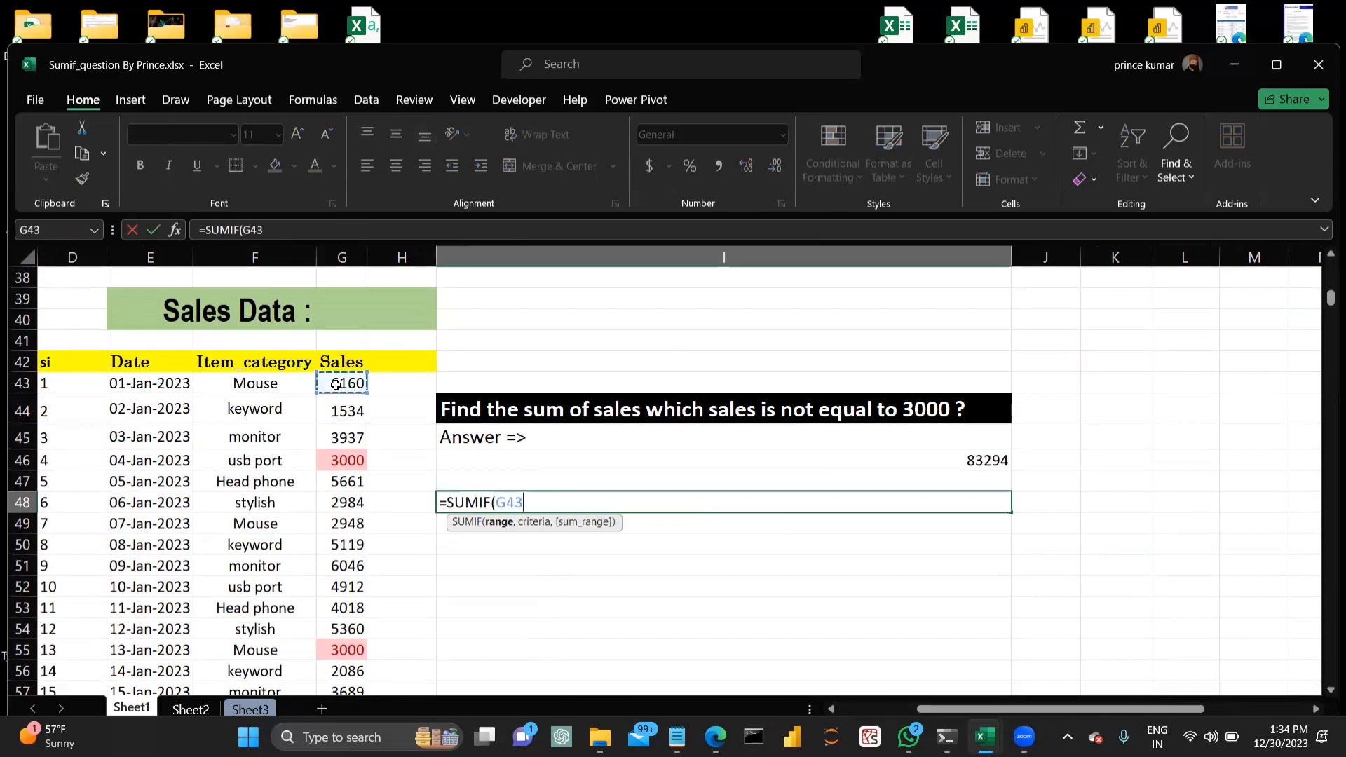
{"action": "key", "text": "ctrl+shift+Down"}
{"action": "type", "text": ",\"<>3000"}
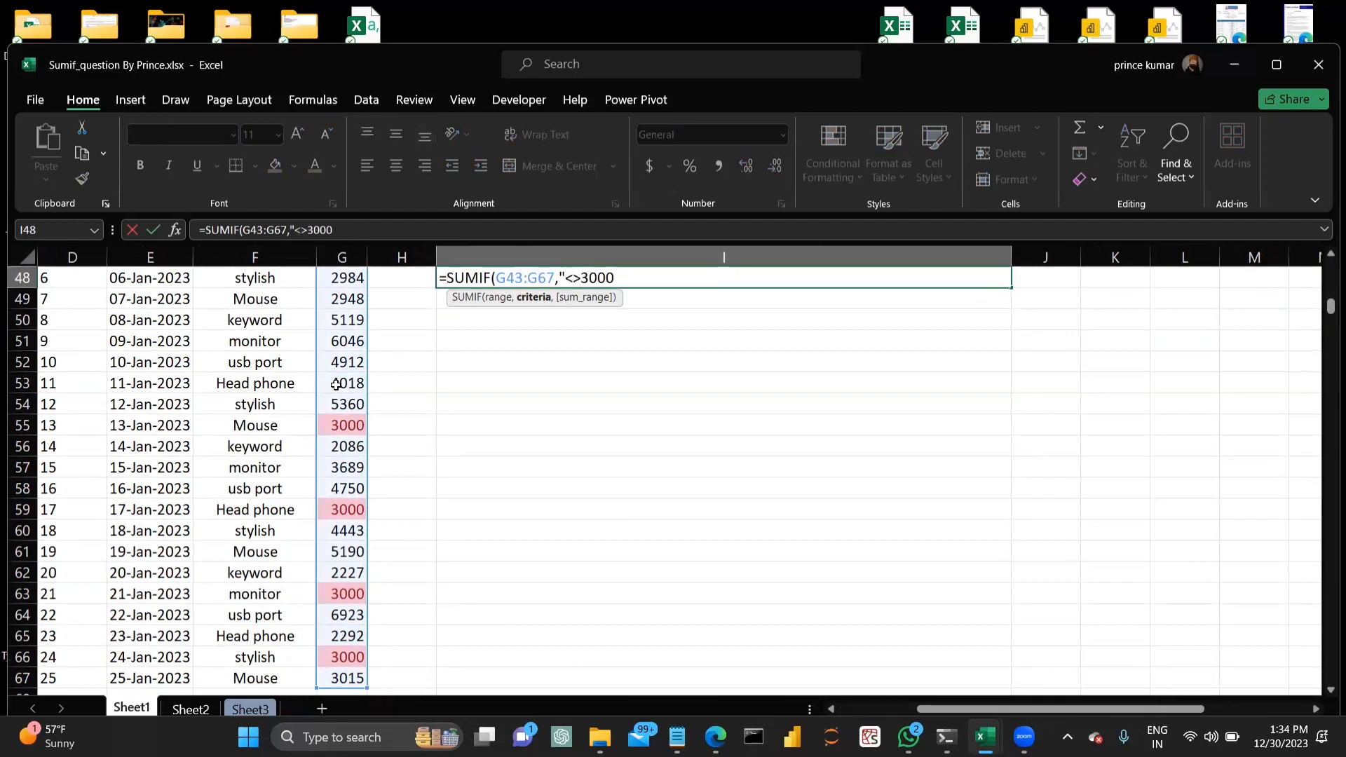
{"action": "type", "text": "\","}
{"action": "scroll", "coordinate": [348, 403], "scroll_direction": "up", "scroll_amount": 5}
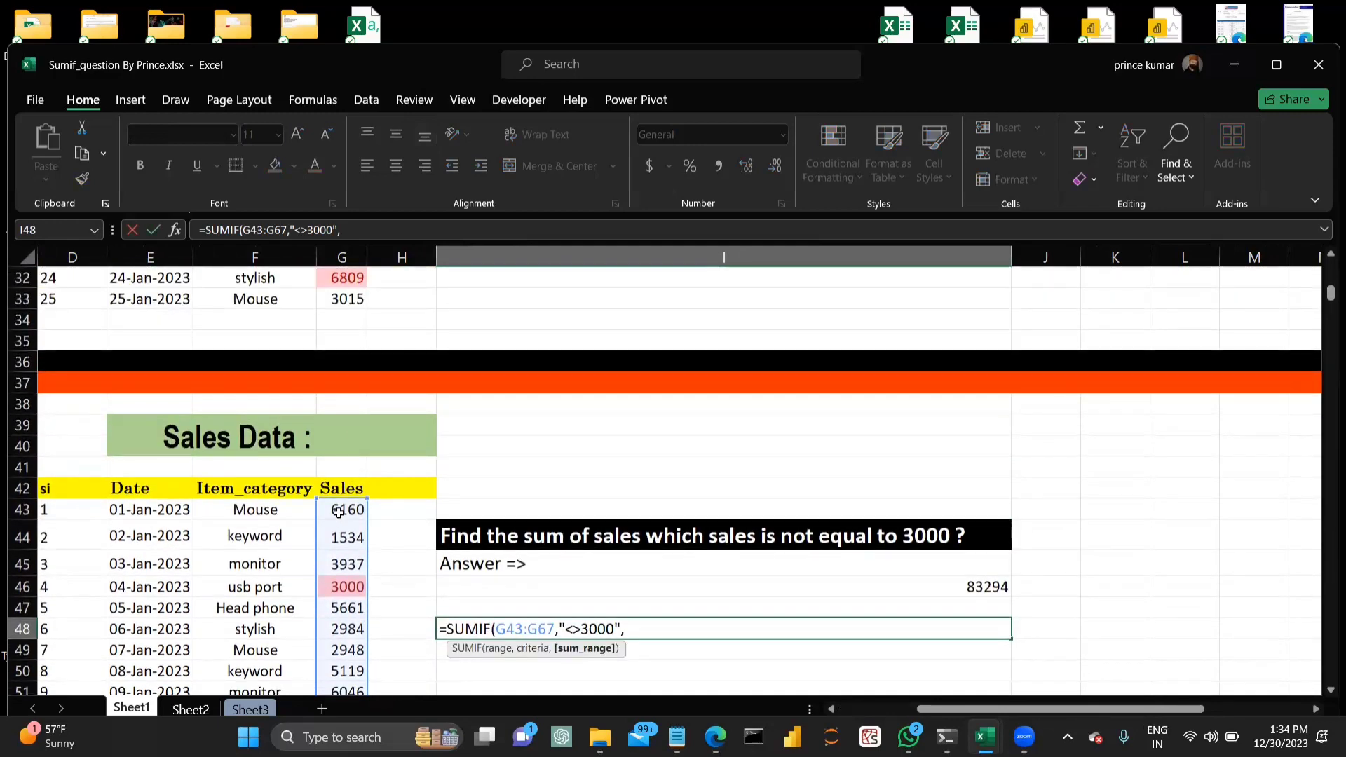
{"action": "left_click", "coordinate": [338, 513]}
{"action": "scroll", "coordinate": [339, 512], "scroll_direction": "down", "scroll_amount": 5}
{"action": "key", "text": "Return"}
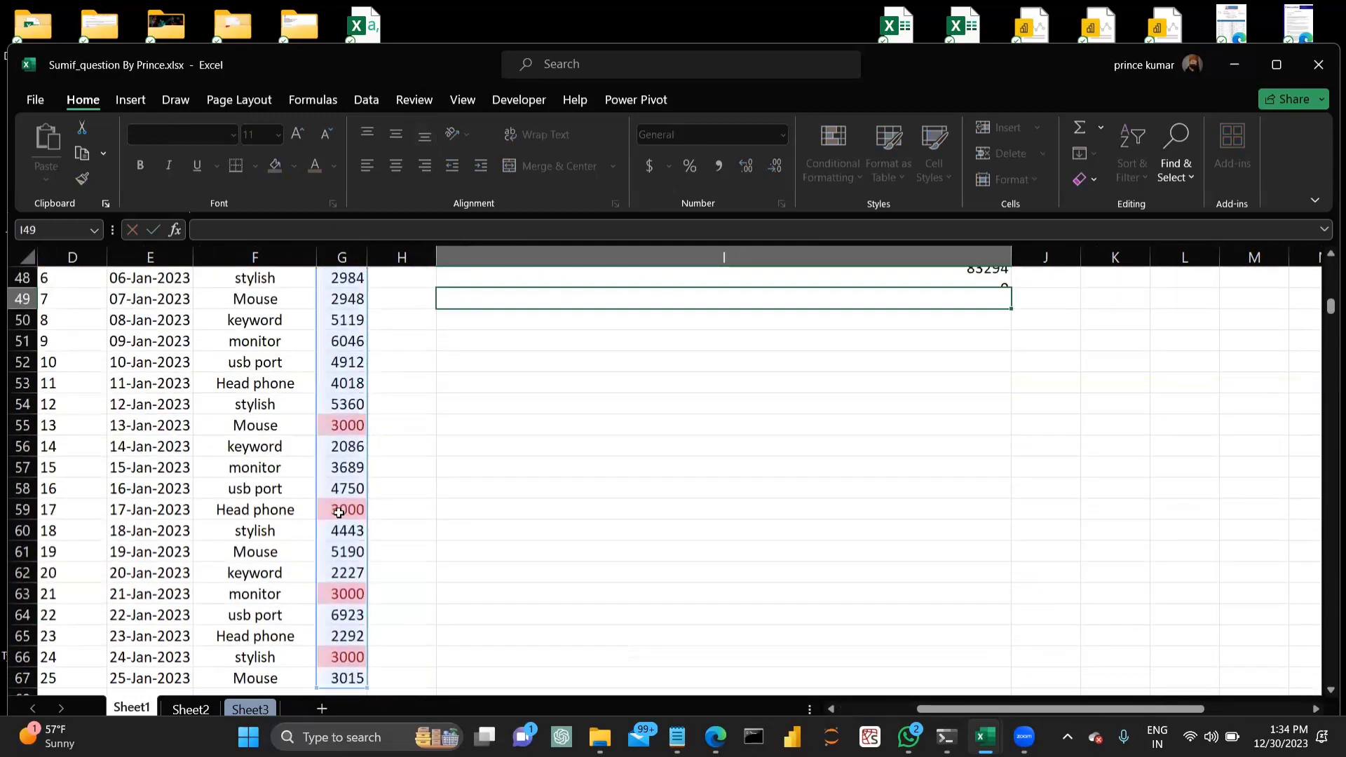
Try the criterion "!=3000" in the SUMIF formula in I48.
{"action": "scroll", "coordinate": [339, 515], "scroll_direction": "up", "scroll_amount": 1}
{"action": "scroll", "coordinate": [339, 514], "scroll_direction": "up", "scroll_amount": 1}
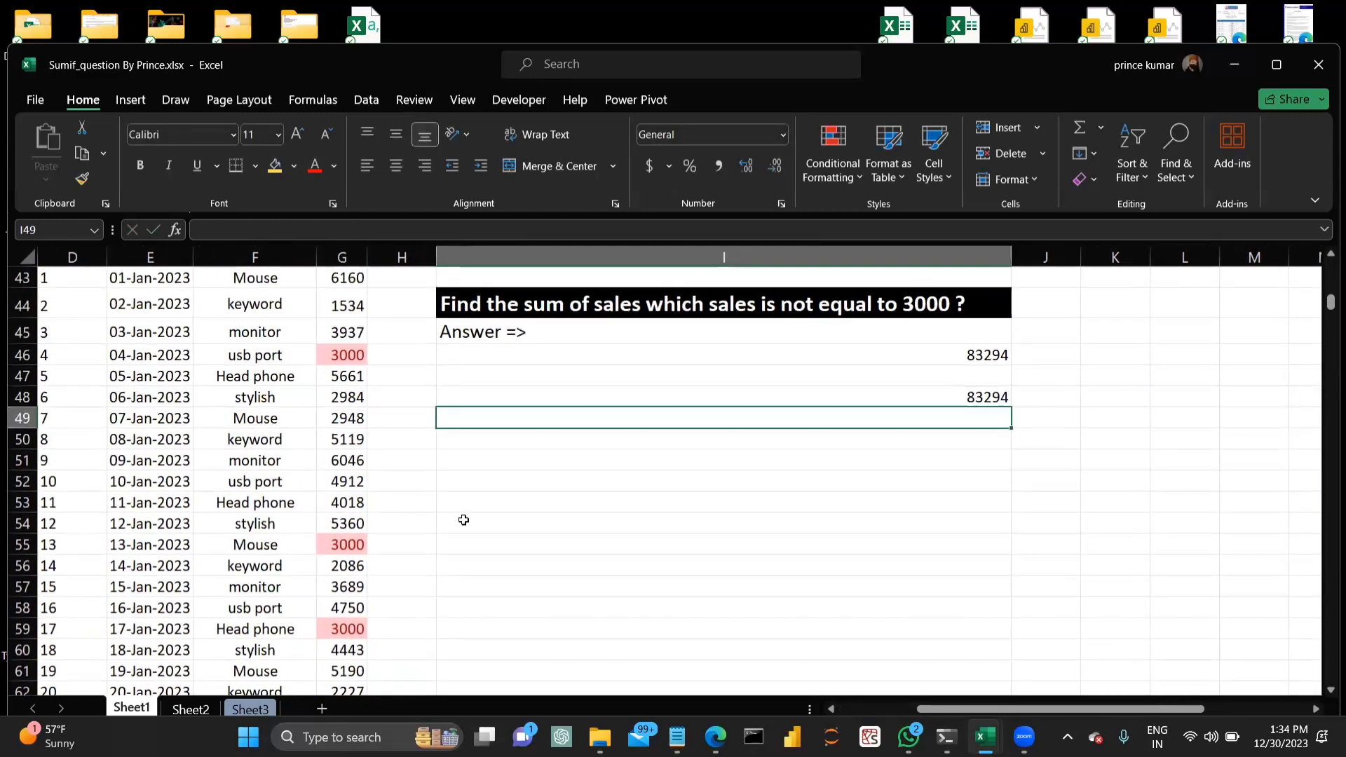
{"action": "left_click", "coordinate": [874, 387]}
{"action": "double_click", "coordinate": [789, 397]}
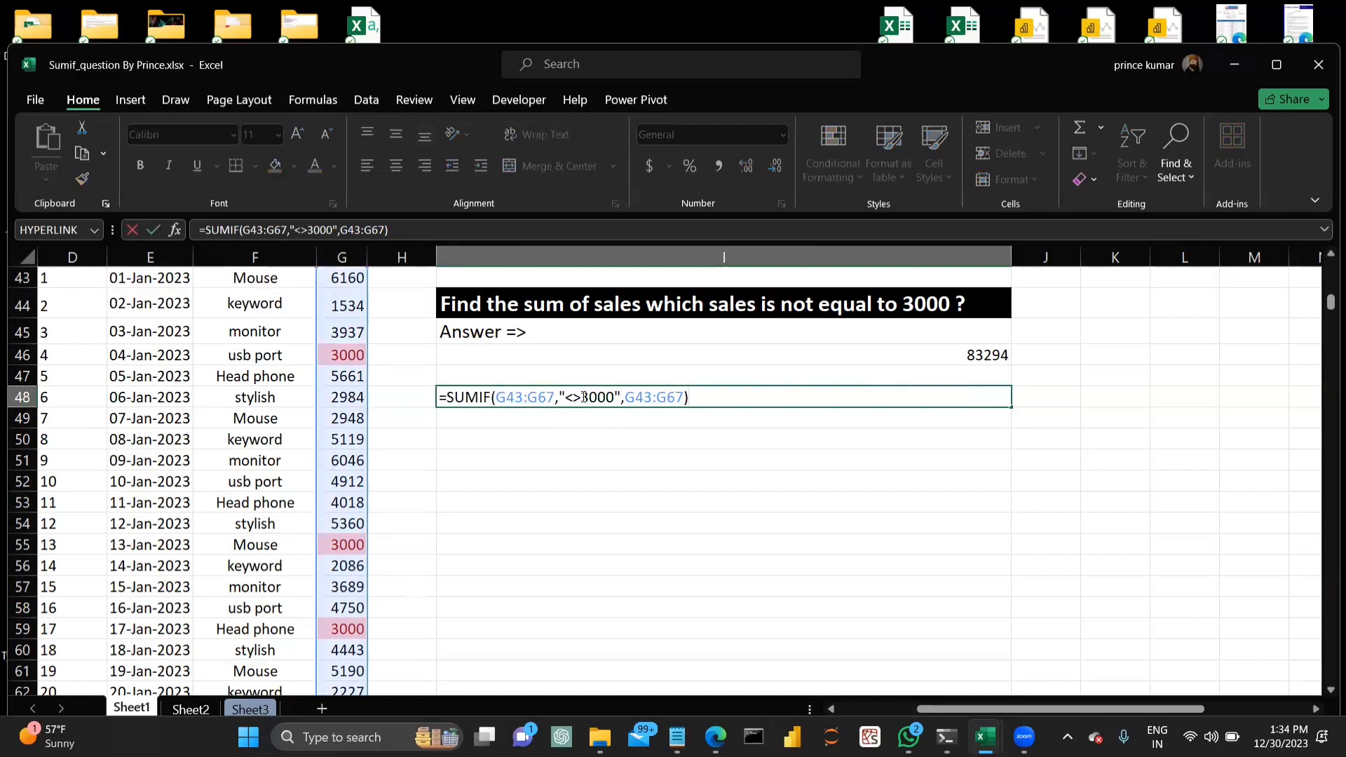
{"action": "left_click", "coordinate": [583, 397]}
{"action": "key", "text": "BackSpace"}
{"action": "key", "text": "BackSpace"}
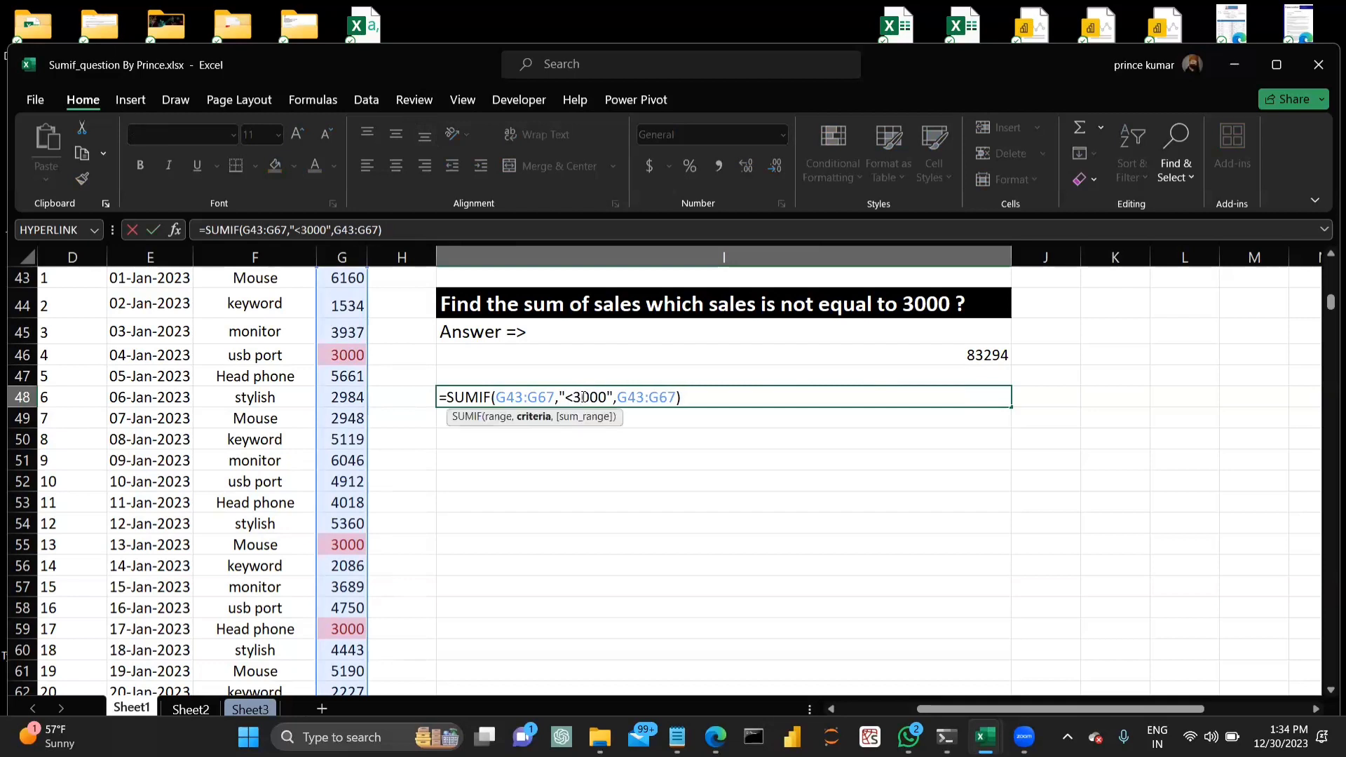
{"action": "type", "text": "!="}
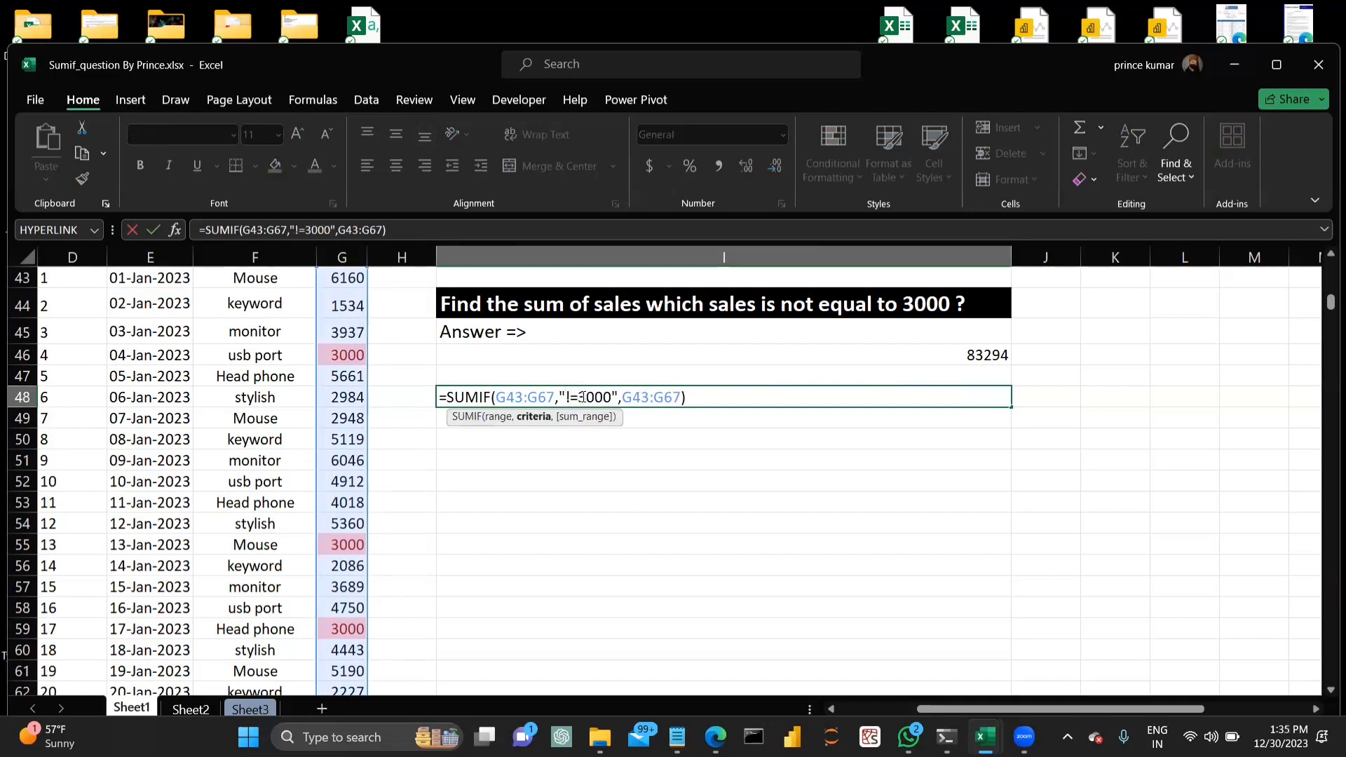
{"action": "key", "text": "Return"}
Change the criterion of the SUMIF formula in I48 back to "<>3000".
{"action": "double_click", "coordinate": [585, 398]}
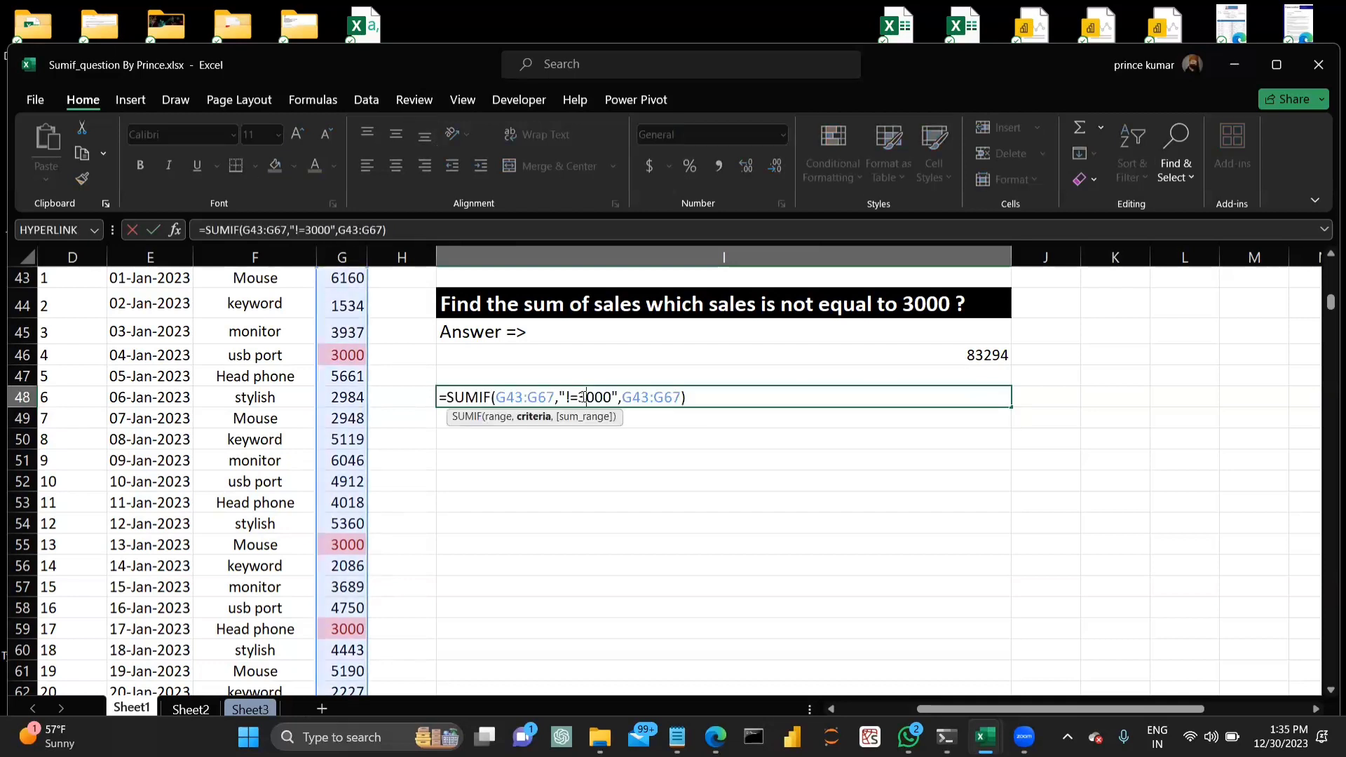
{"action": "left_click", "coordinate": [575, 398]}
{"action": "key", "text": "BackSpace"}
{"action": "key", "text": "BackSpace"}
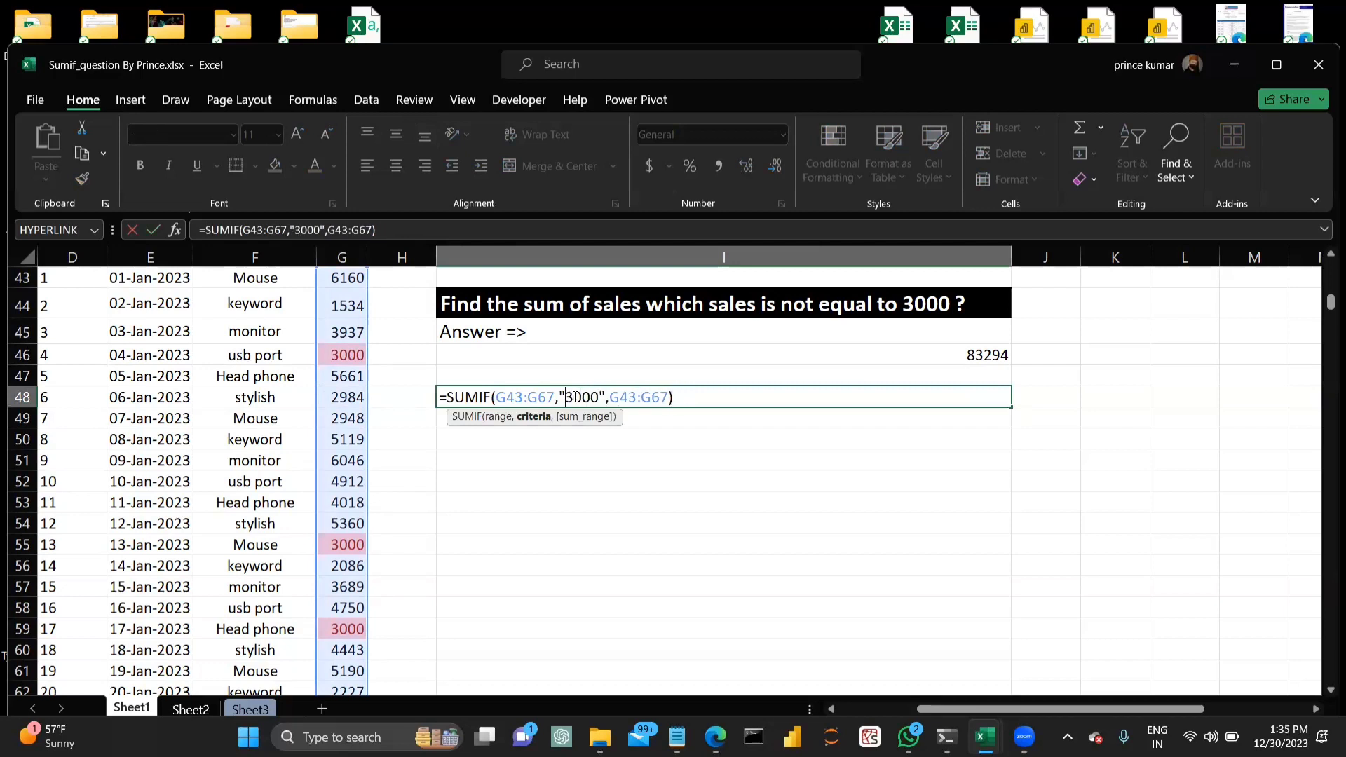
{"action": "type", "text": "<>"}
{"action": "key", "text": "Return"}
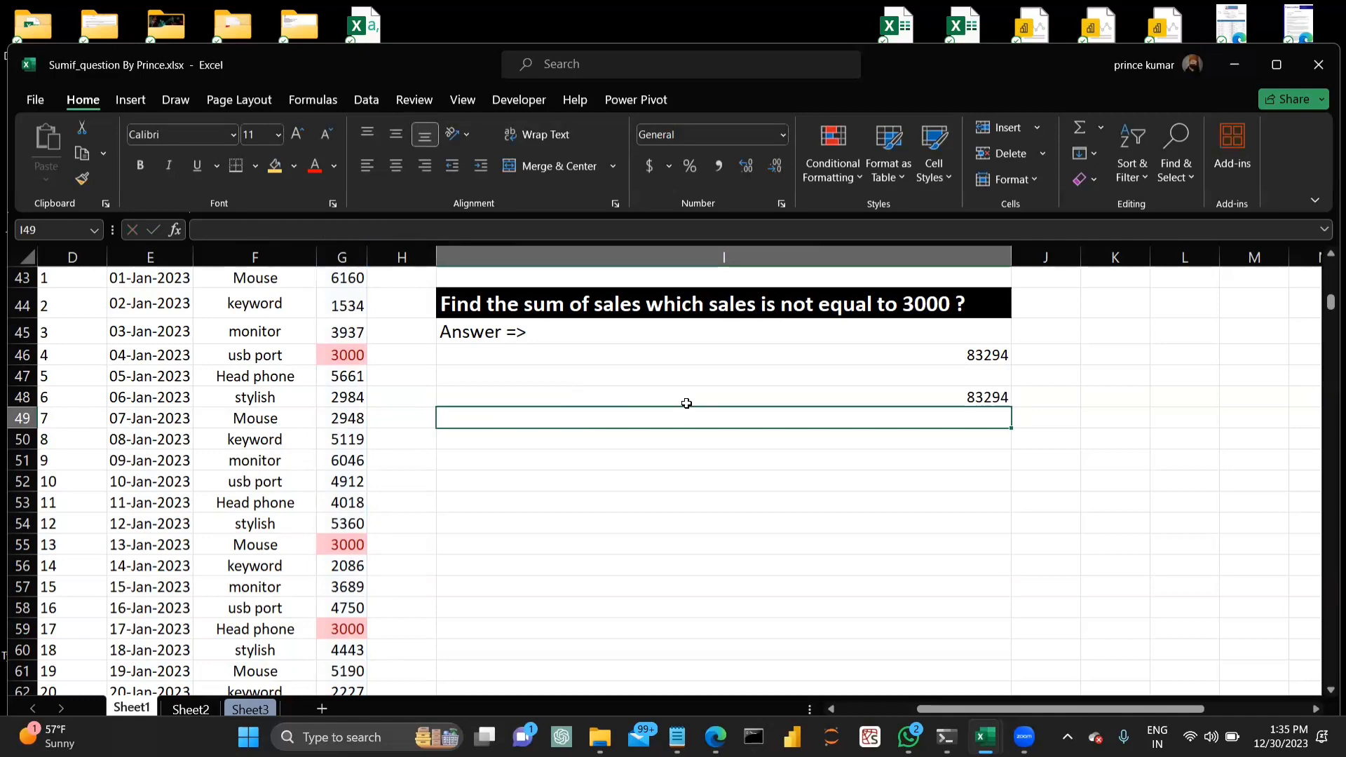
Examine the ranges and criterion of the SUMIF formula in I83 under the question on total Mouse sales.
{"action": "scroll", "coordinate": [686, 403], "scroll_direction": "down", "scroll_amount": 1}
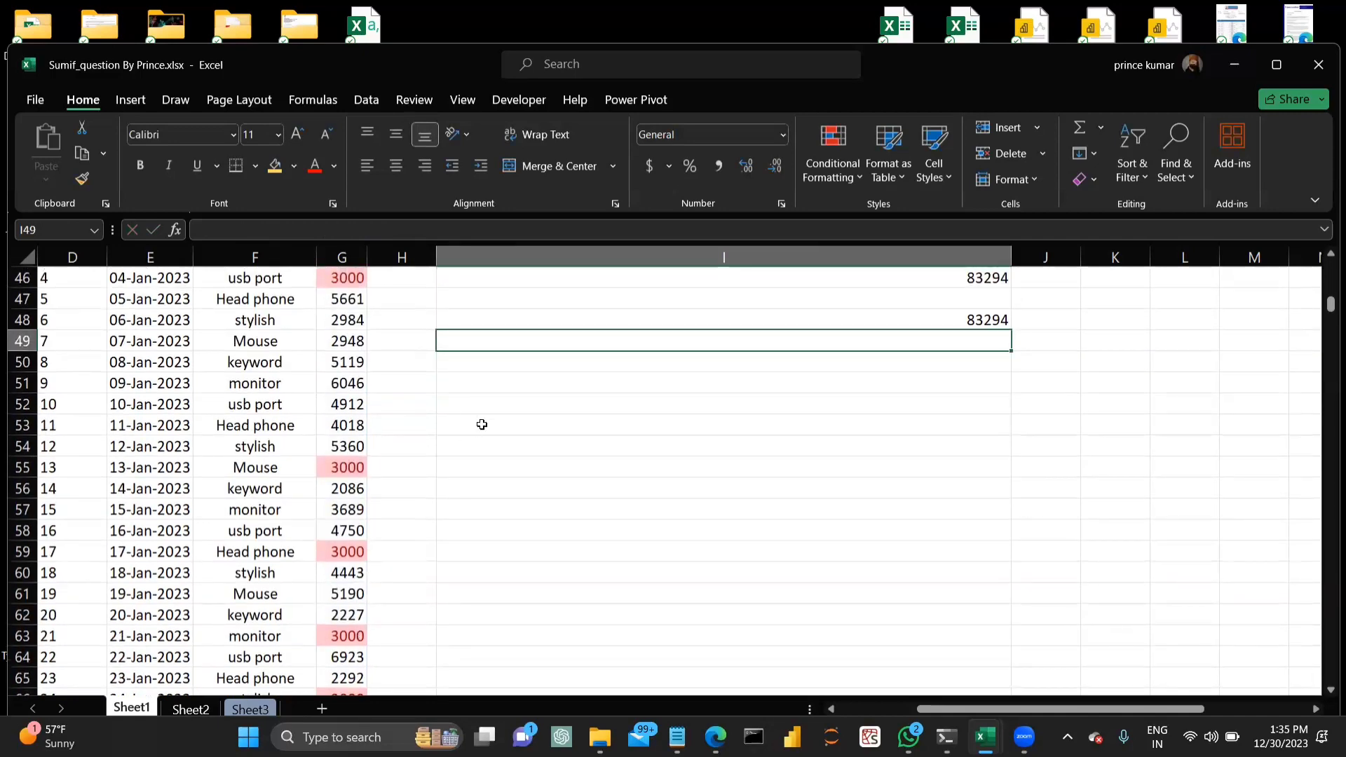
{"action": "scroll", "coordinate": [481, 424], "scroll_direction": "up", "scroll_amount": 1}
{"action": "scroll", "coordinate": [482, 424], "scroll_direction": "down", "scroll_amount": 10}
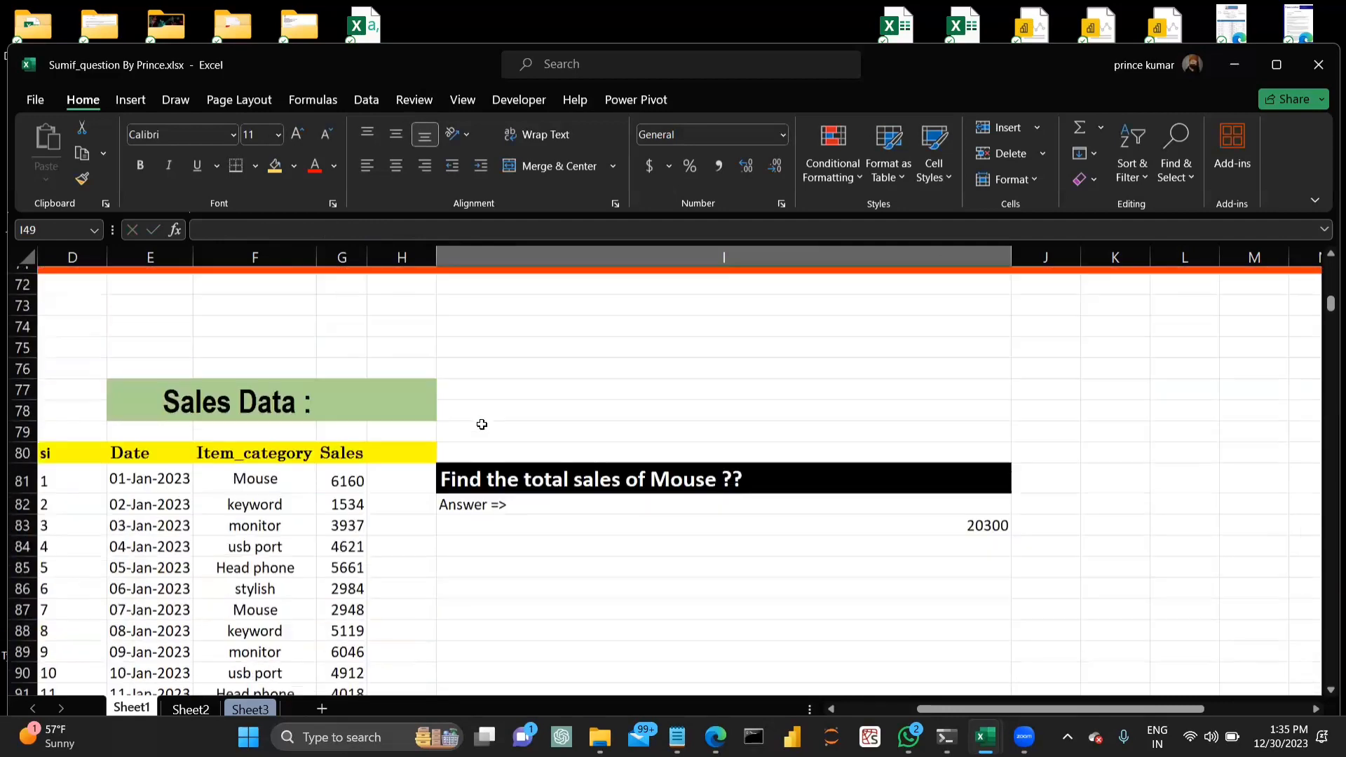
{"action": "scroll", "coordinate": [482, 423], "scroll_direction": "down", "scroll_amount": 2}
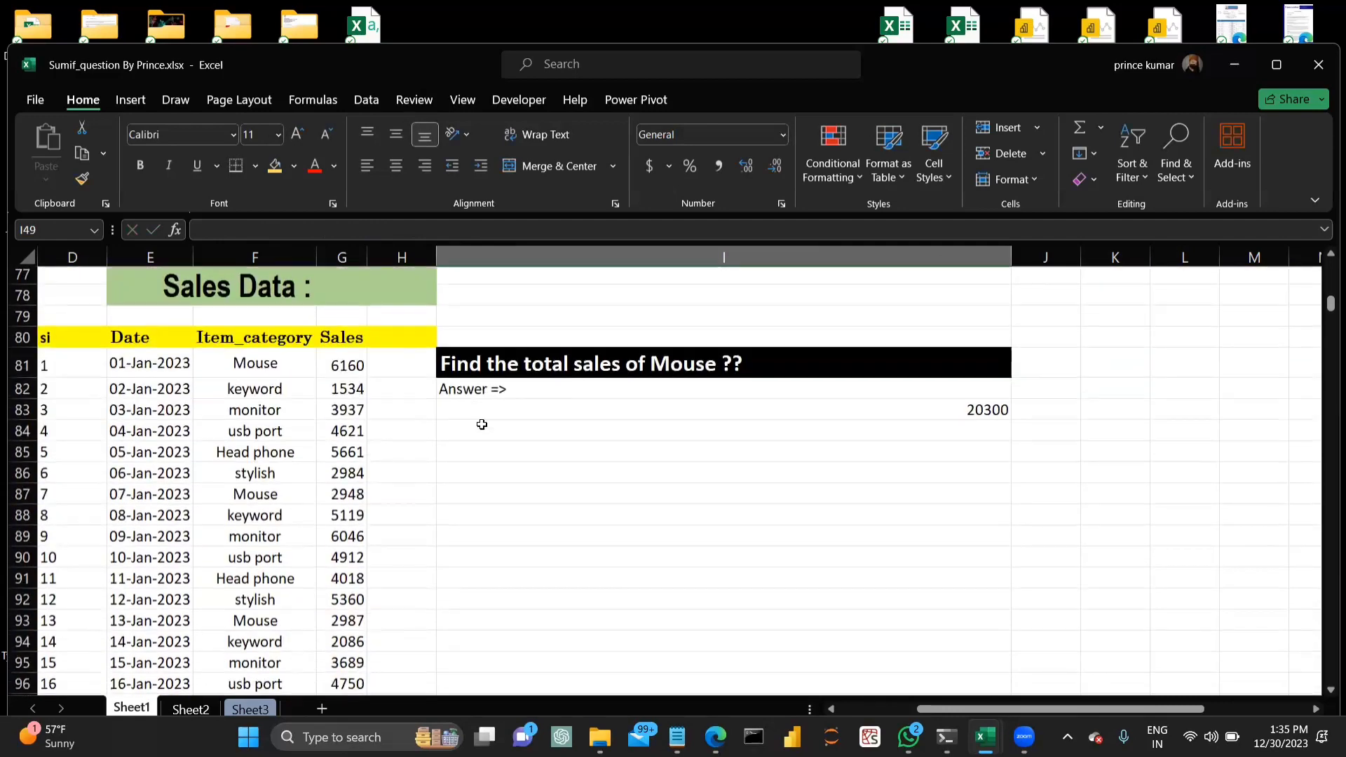
{"action": "double_click", "coordinate": [720, 411]}
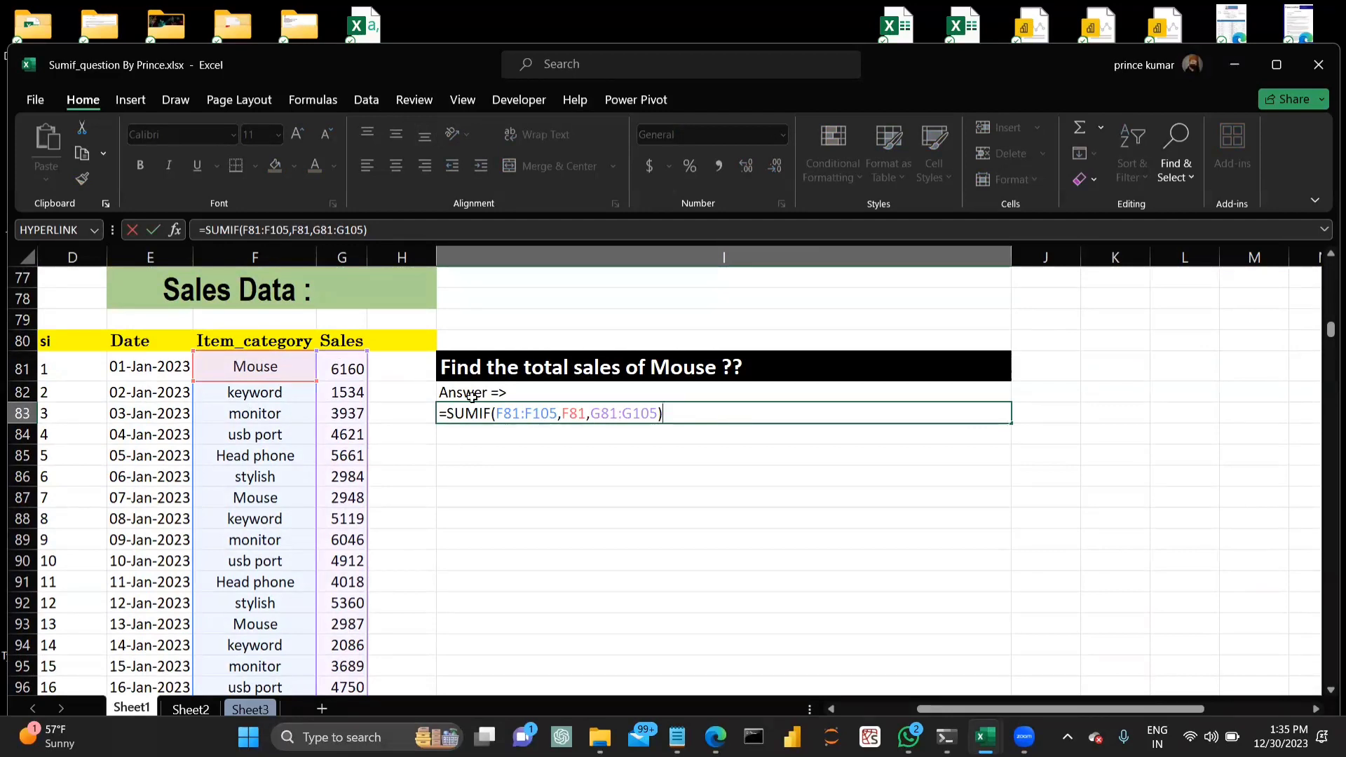
{"action": "key", "text": "Return"}
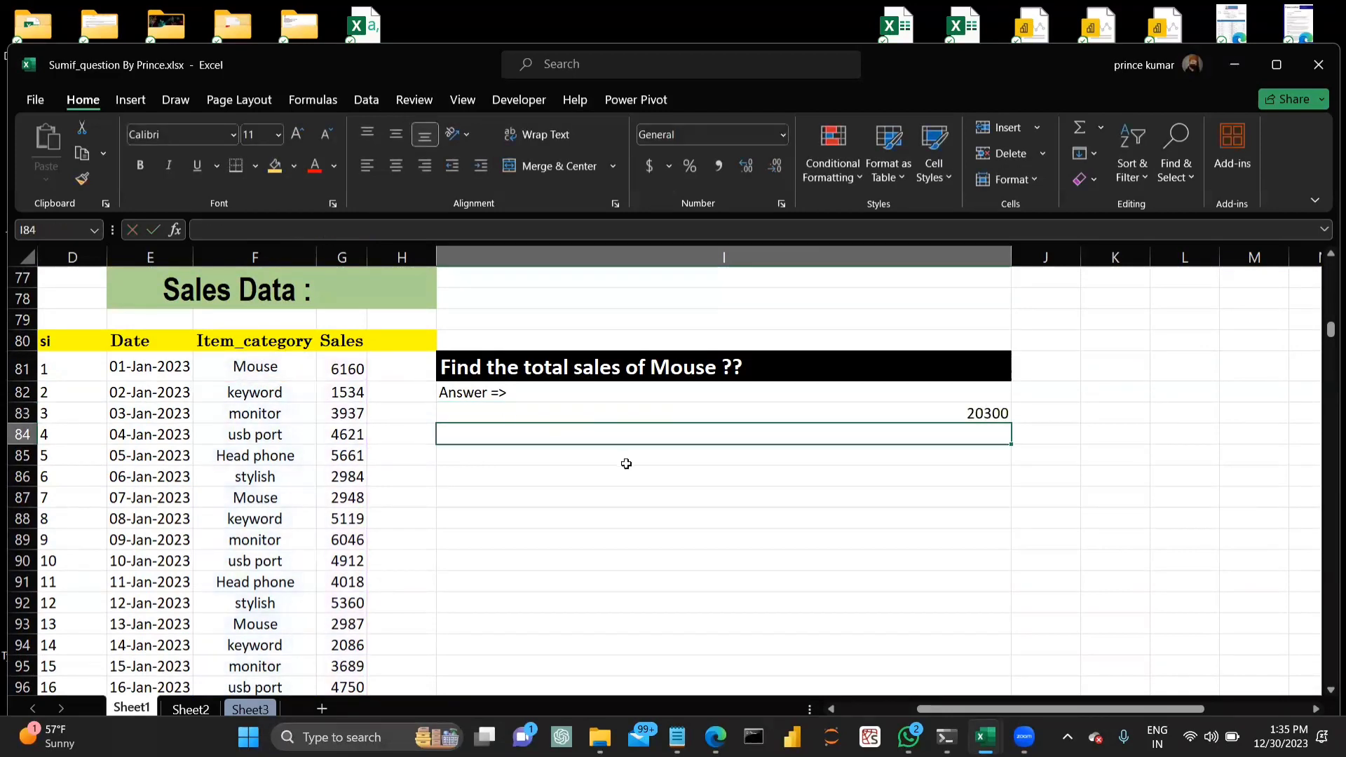
Examine the SUMIF formula in I117 under the question on total sales excluding the Mouse.
{"action": "scroll", "coordinate": [625, 463], "scroll_direction": "down", "scroll_amount": 10}
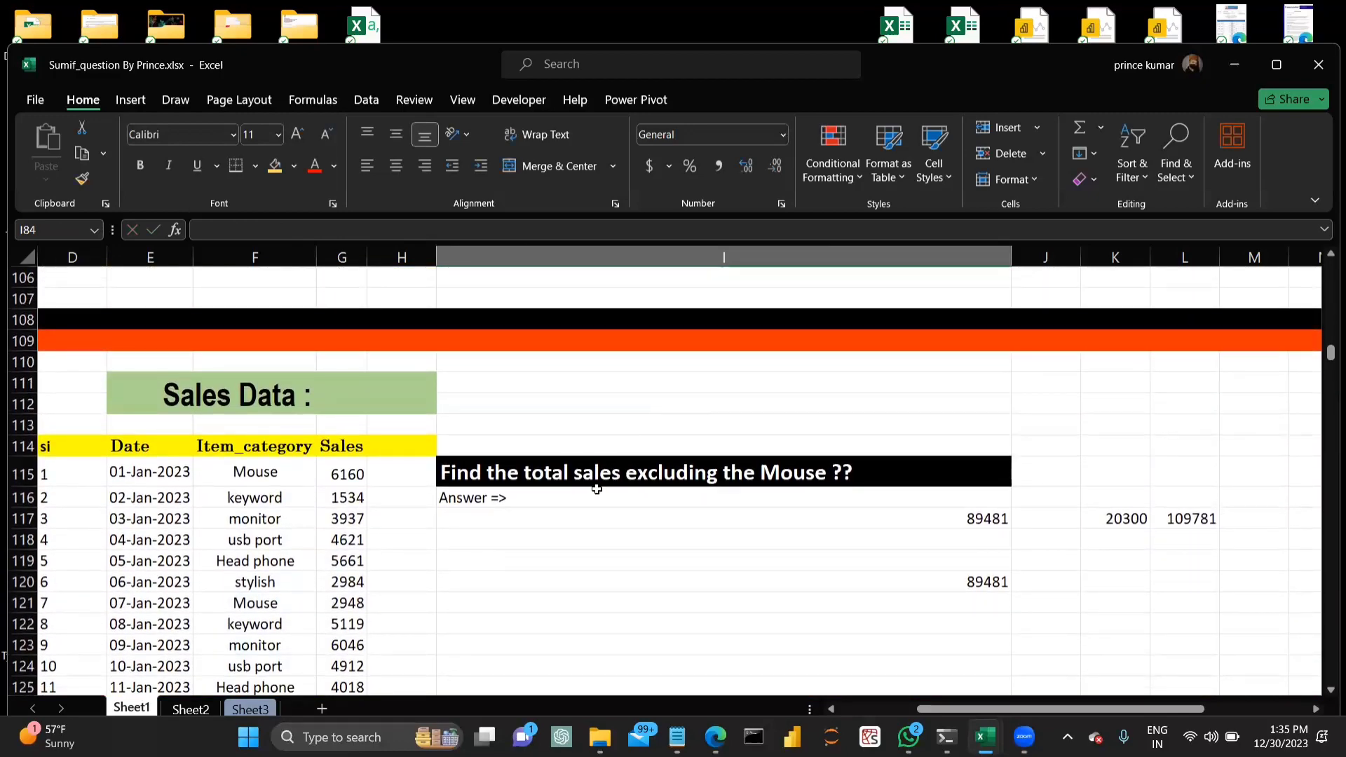
{"action": "left_click", "coordinate": [717, 512]}
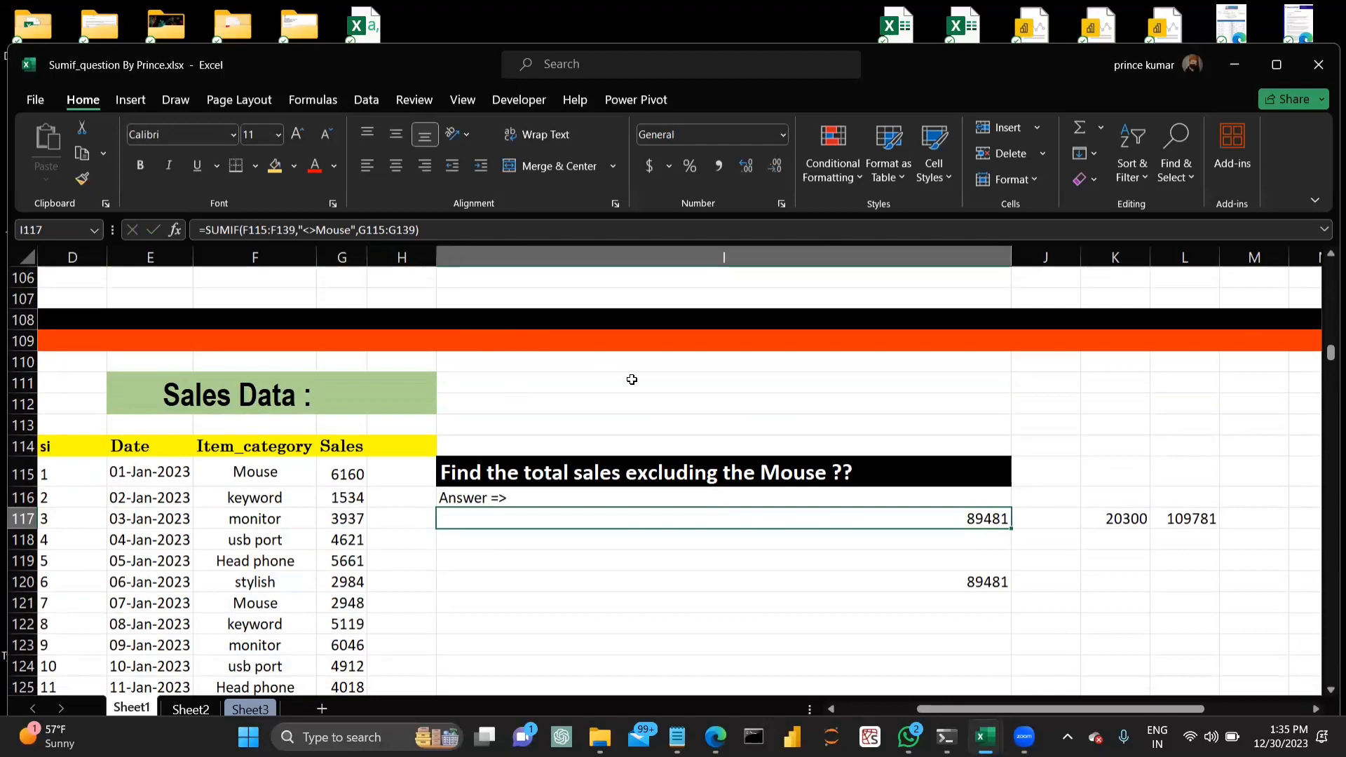
{"action": "key", "text": "Down"}
Examine the SUMIF formula in I152 under the question on total sales of items ending with "e".
{"action": "scroll", "coordinate": [668, 572], "scroll_direction": "down", "scroll_amount": 8}
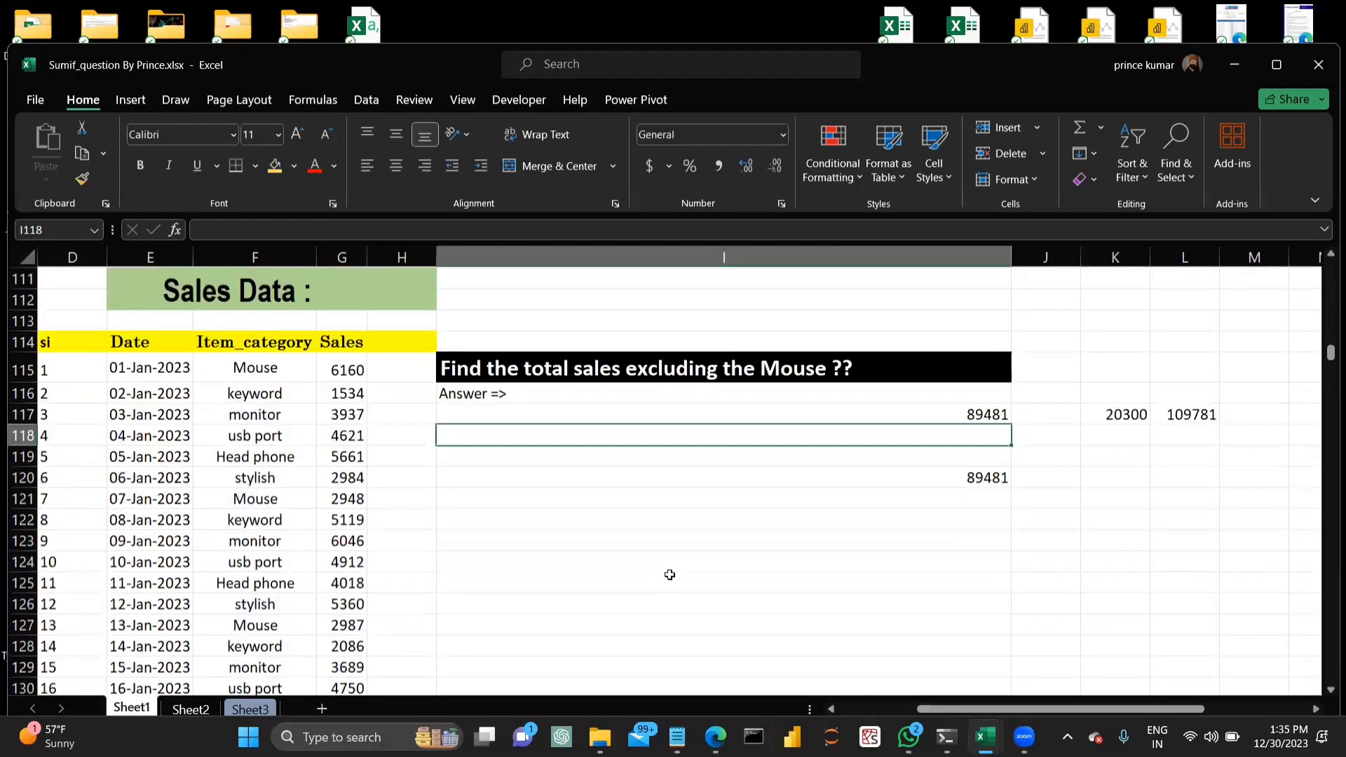
{"action": "scroll", "coordinate": [669, 574], "scroll_direction": "down", "scroll_amount": 4}
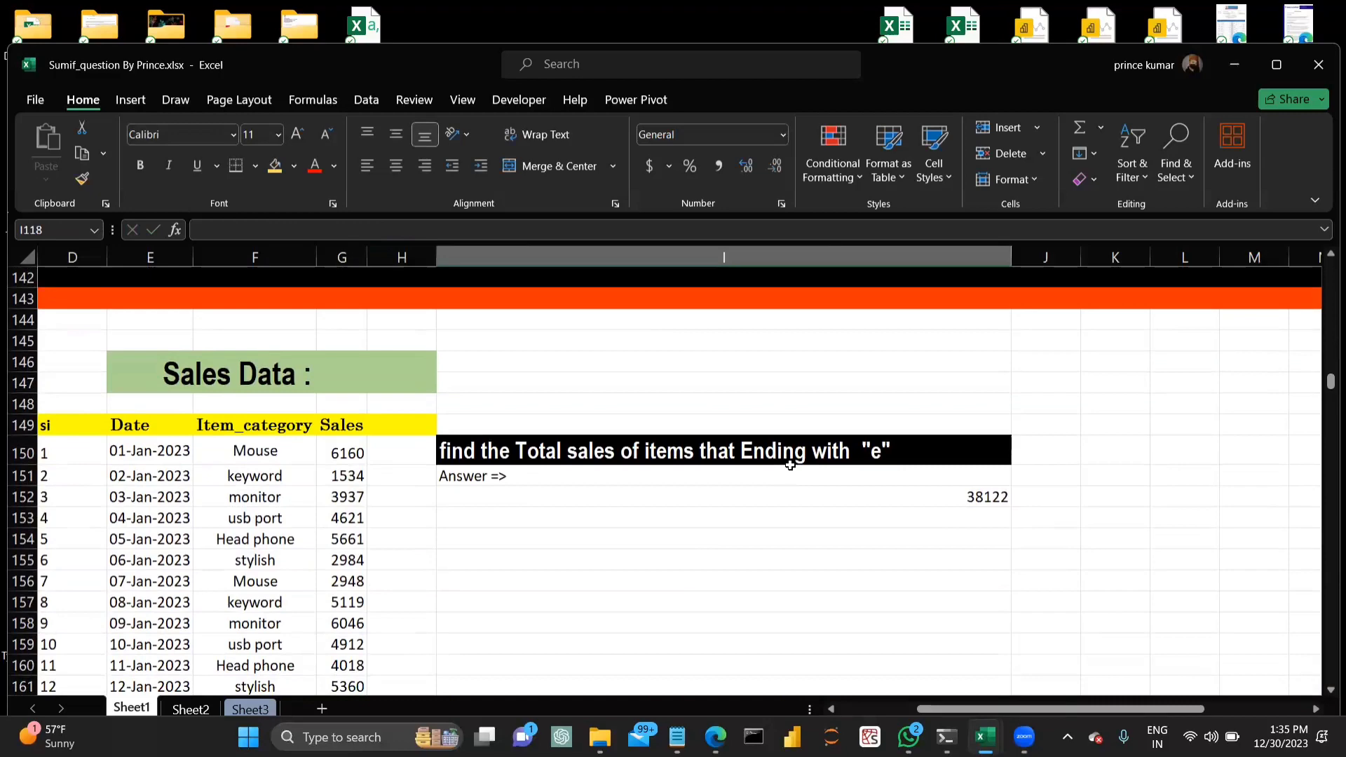
{"action": "left_click", "coordinate": [767, 495]}
{"action": "scroll", "coordinate": [767, 495], "scroll_direction": "up", "scroll_amount": 5}
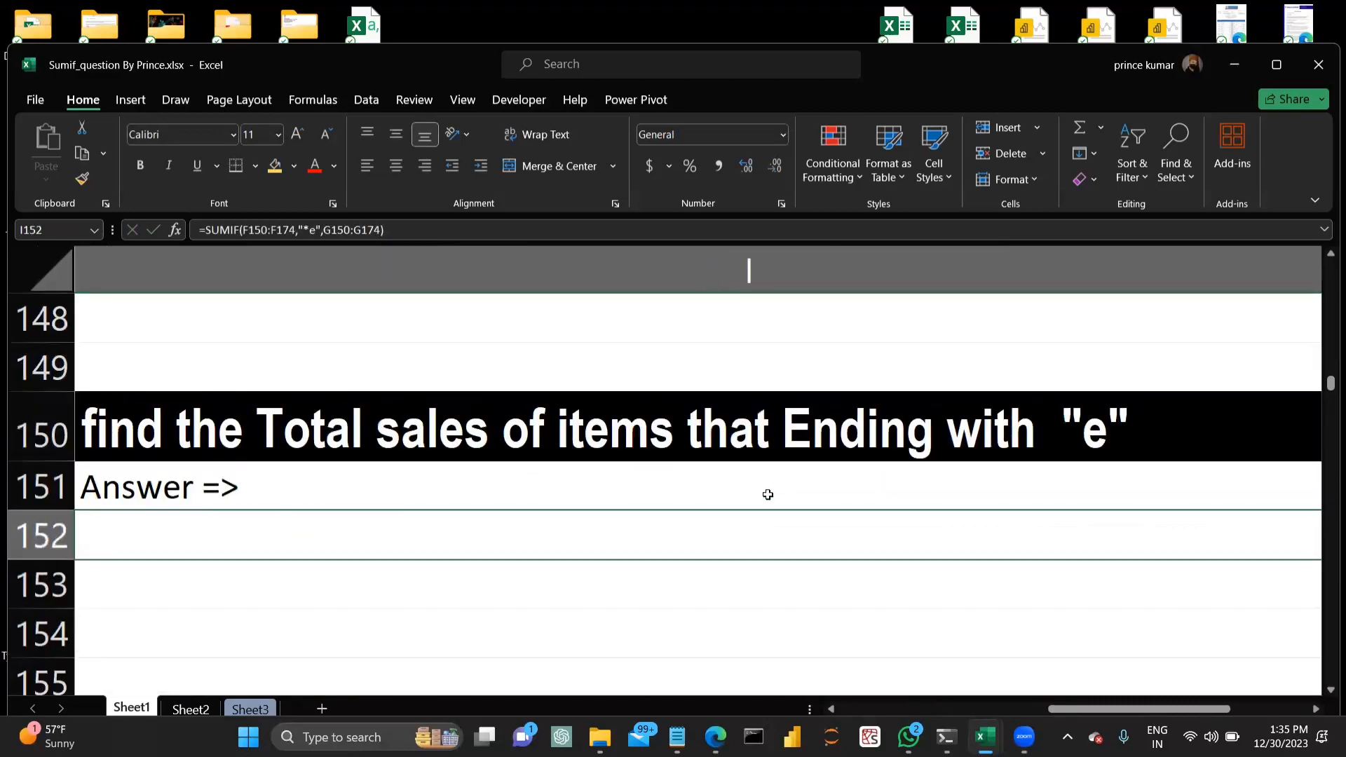
Review the ranges and wildcard criterion inside the I152 formula for items ending with "e".
{"action": "scroll", "coordinate": [768, 495], "scroll_direction": "down", "scroll_amount": 4}
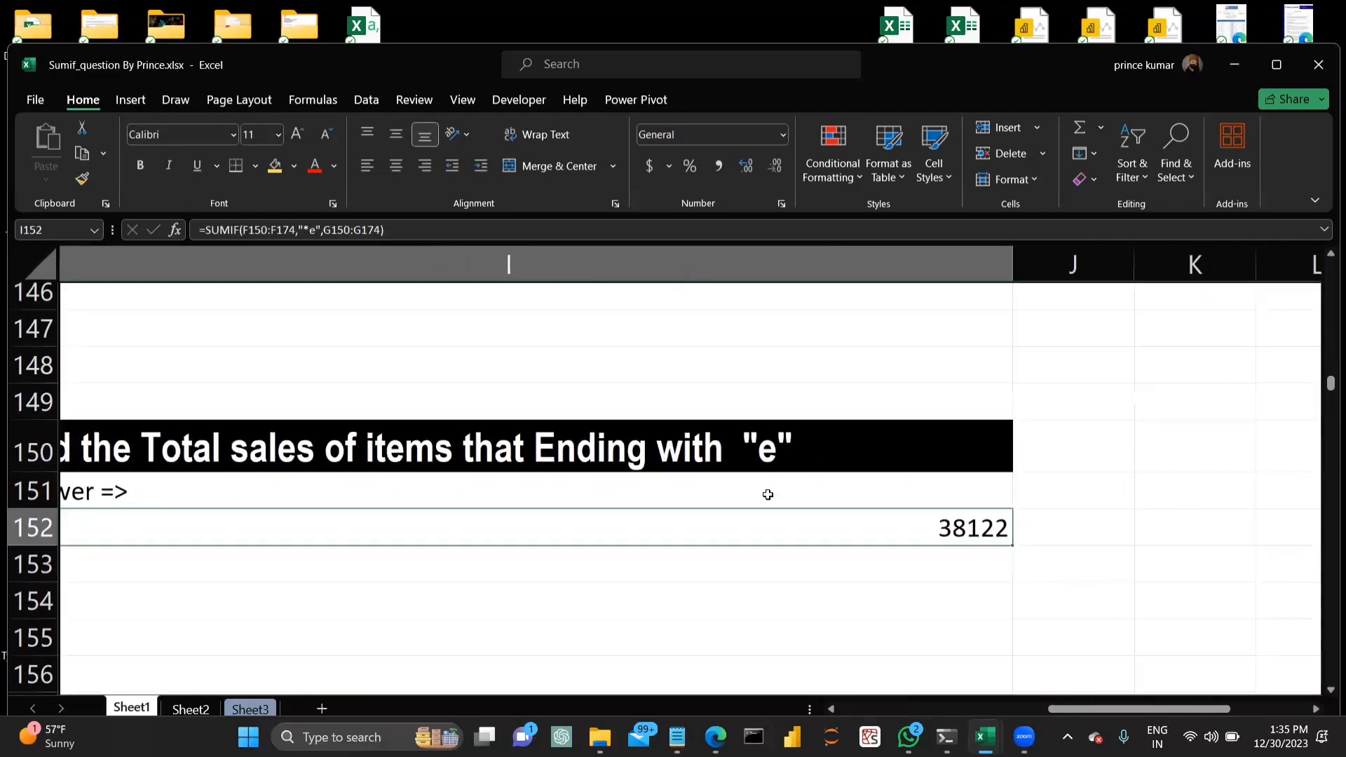
{"action": "scroll", "coordinate": [768, 494], "scroll_direction": "down", "scroll_amount": 2}
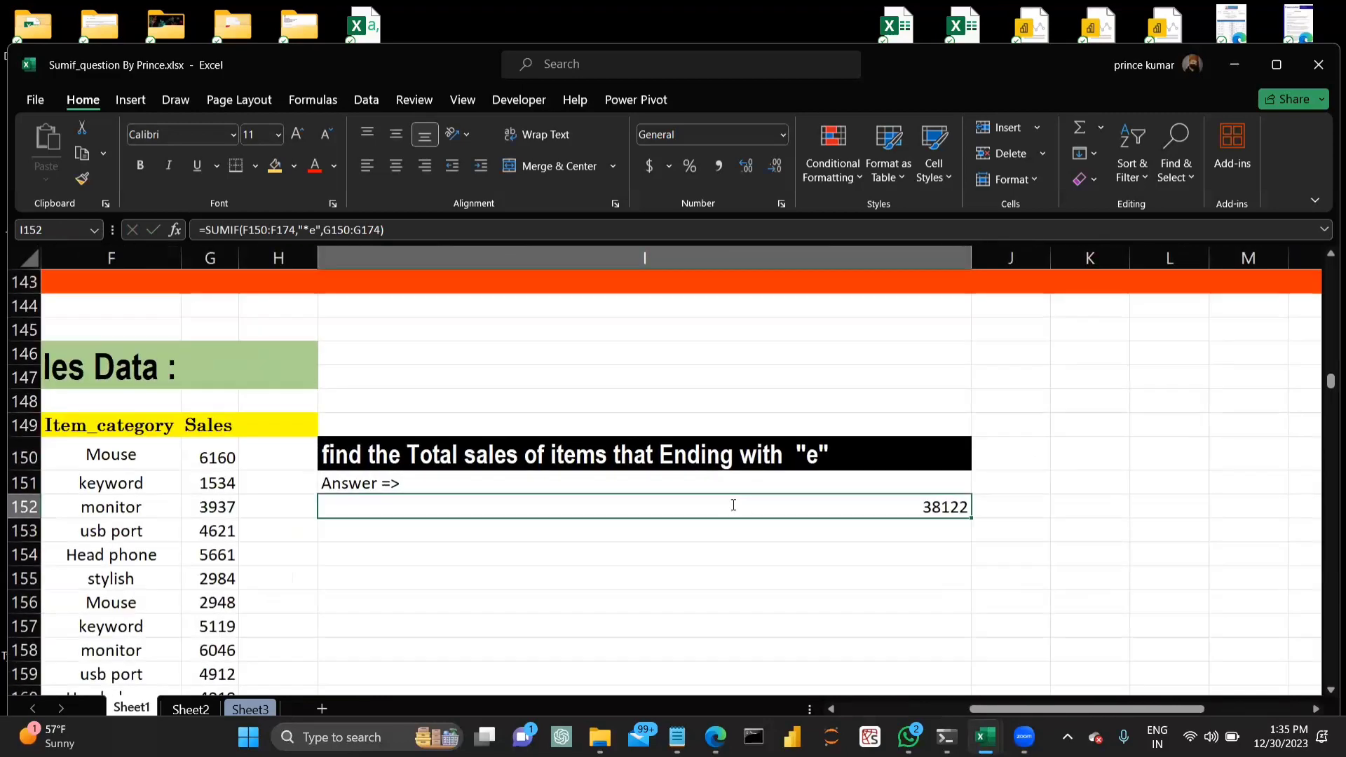
{"action": "double_click", "coordinate": [733, 505]}
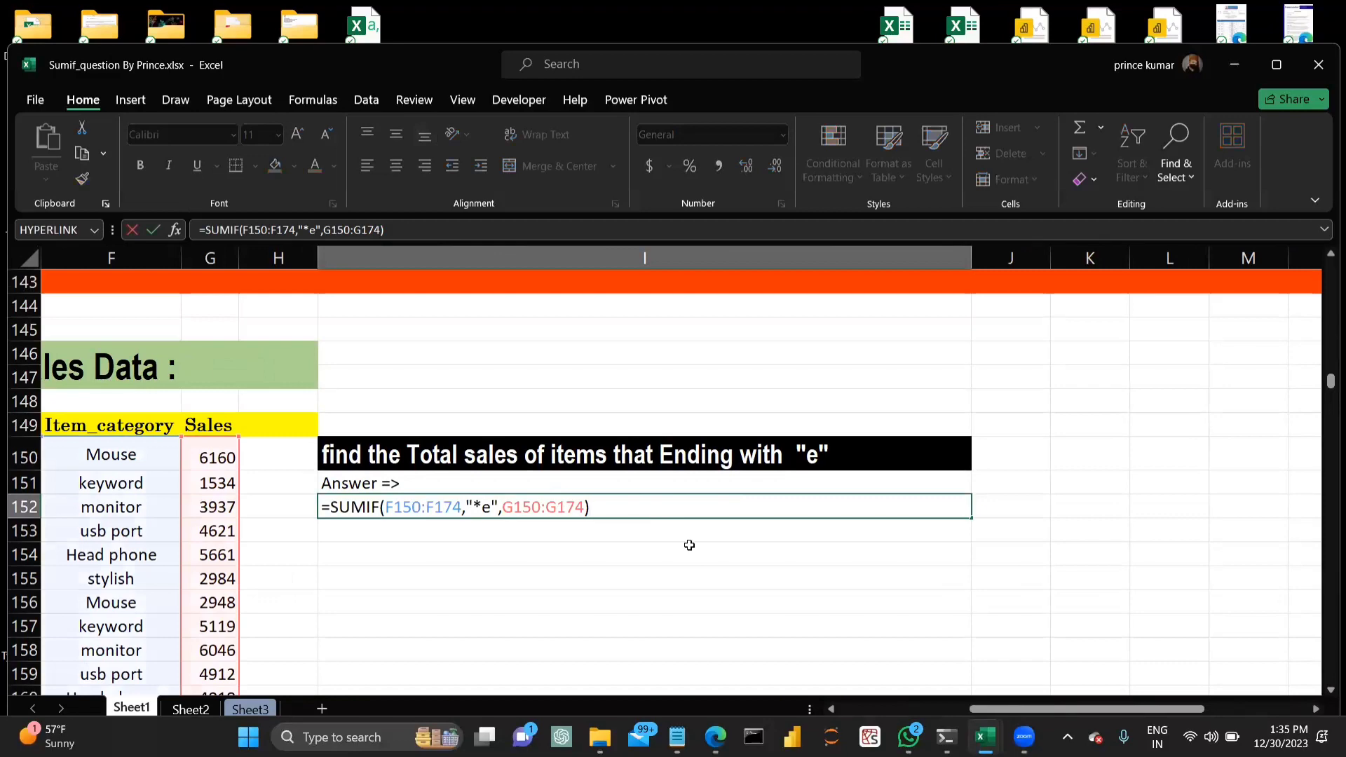
{"action": "key", "text": "Return"}
Examine the SUMIF formula in I188 under the question on total sales of items beginning with "M".
{"action": "scroll", "coordinate": [689, 544], "scroll_direction": "down", "scroll_amount": 12}
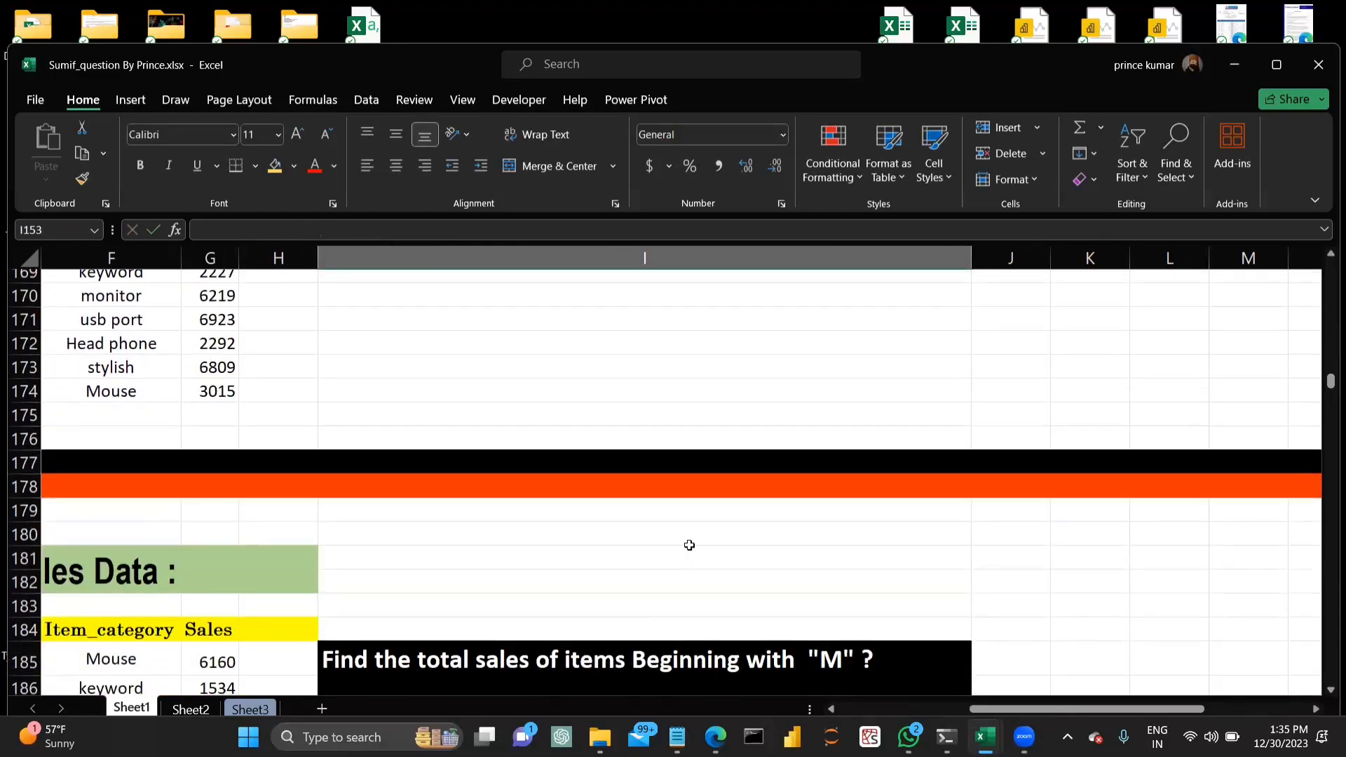
{"action": "scroll", "coordinate": [689, 545], "scroll_direction": "down", "scroll_amount": 2}
{"action": "scroll", "coordinate": [813, 397], "scroll_direction": "up", "scroll_amount": 1}
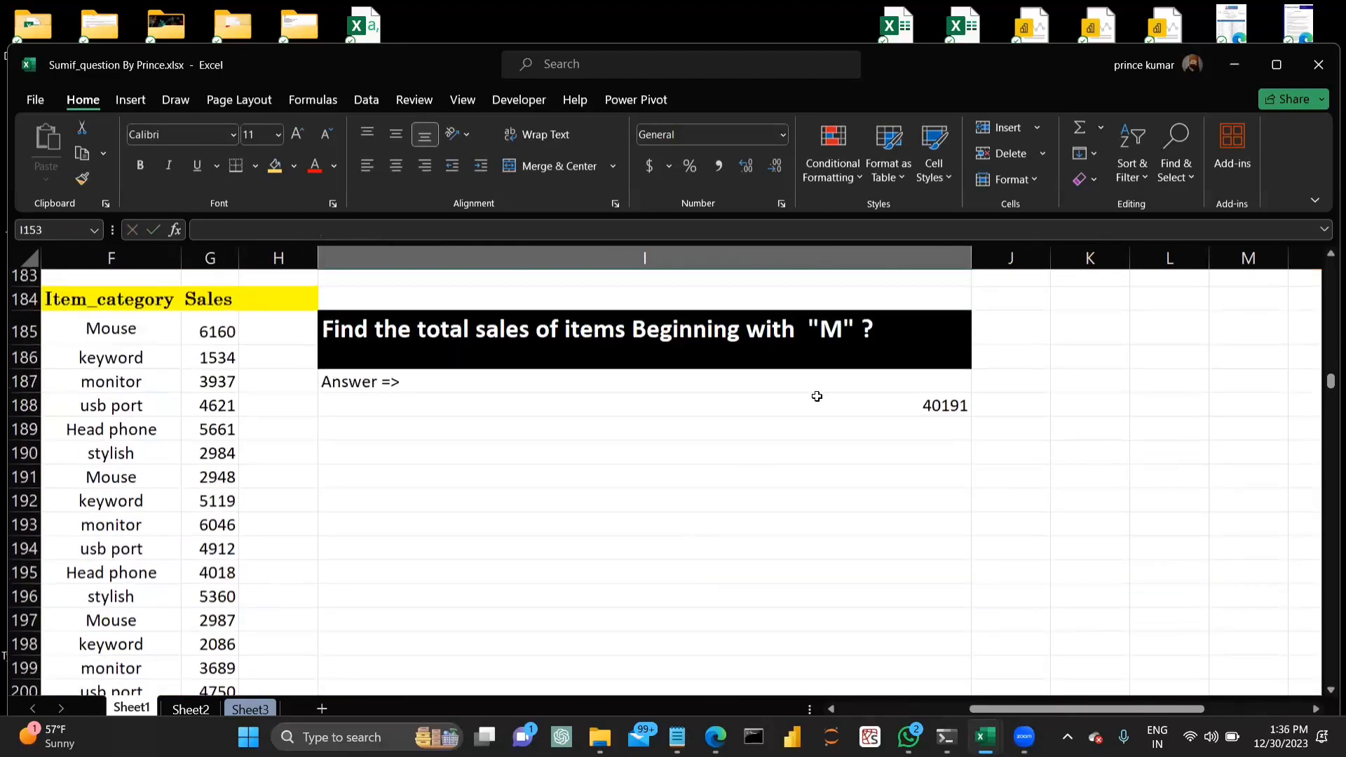
{"action": "double_click", "coordinate": [806, 405]}
{"action": "double_click", "coordinate": [806, 405]}
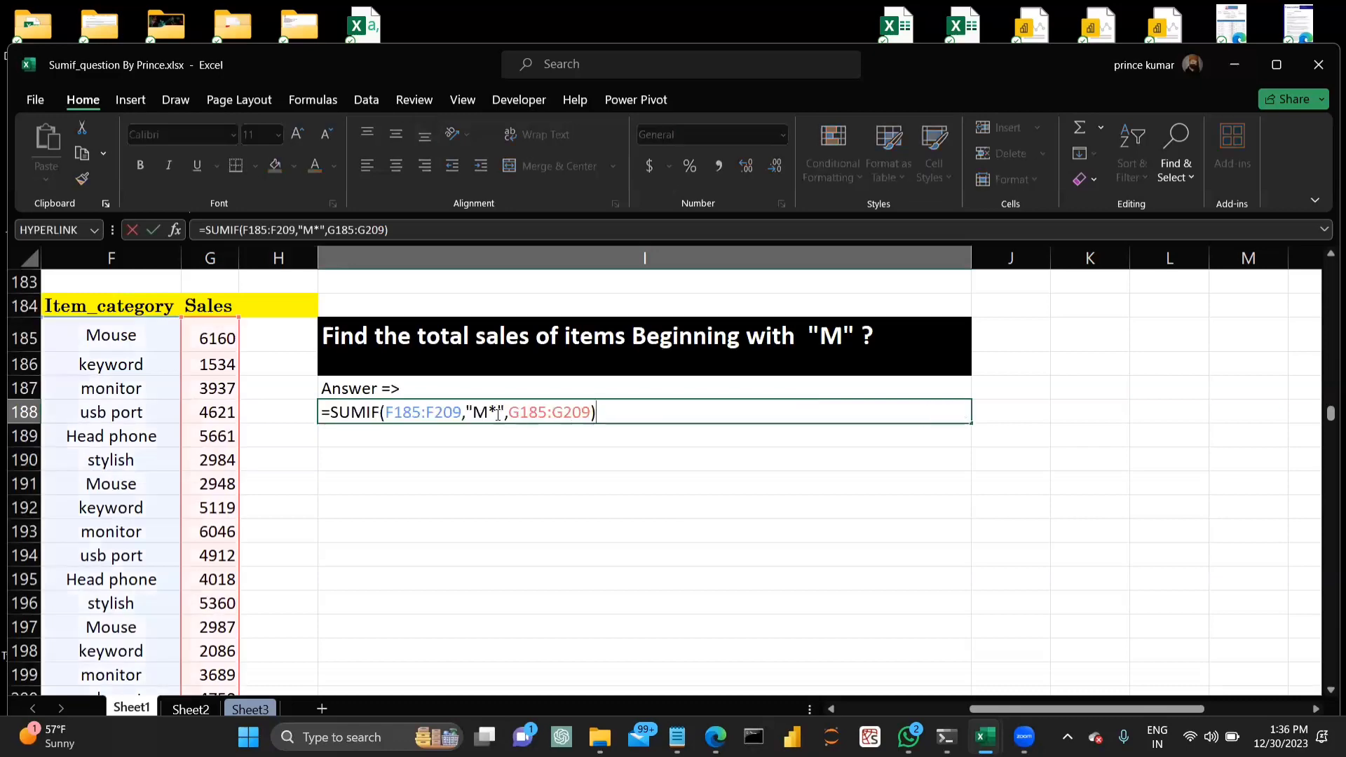
{"action": "key", "text": "Return"}
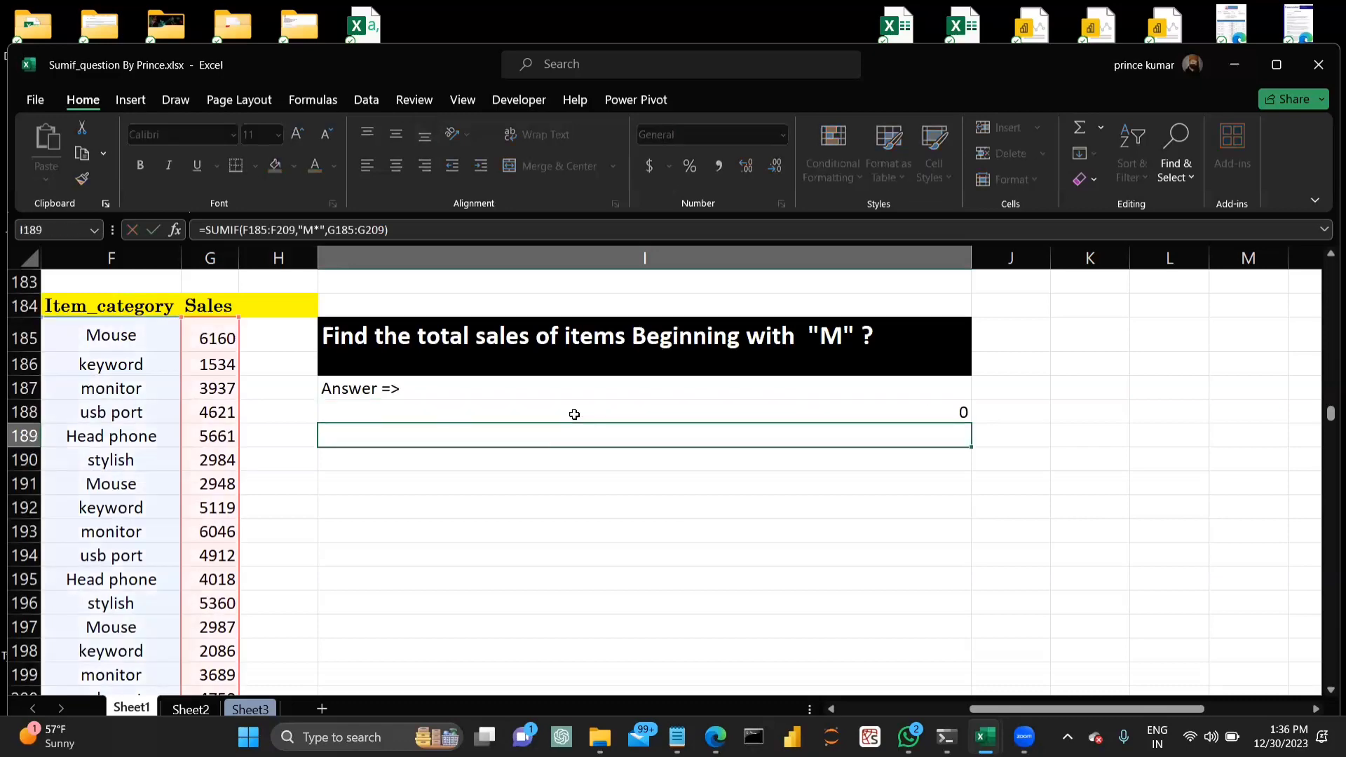
Examine the SUMIF formula in I222 under the question on total sales of items containing "OR".
{"action": "scroll", "coordinate": [575, 414], "scroll_direction": "down", "scroll_amount": 8}
{"action": "scroll", "coordinate": [575, 414], "scroll_direction": "down", "scroll_amount": 1}
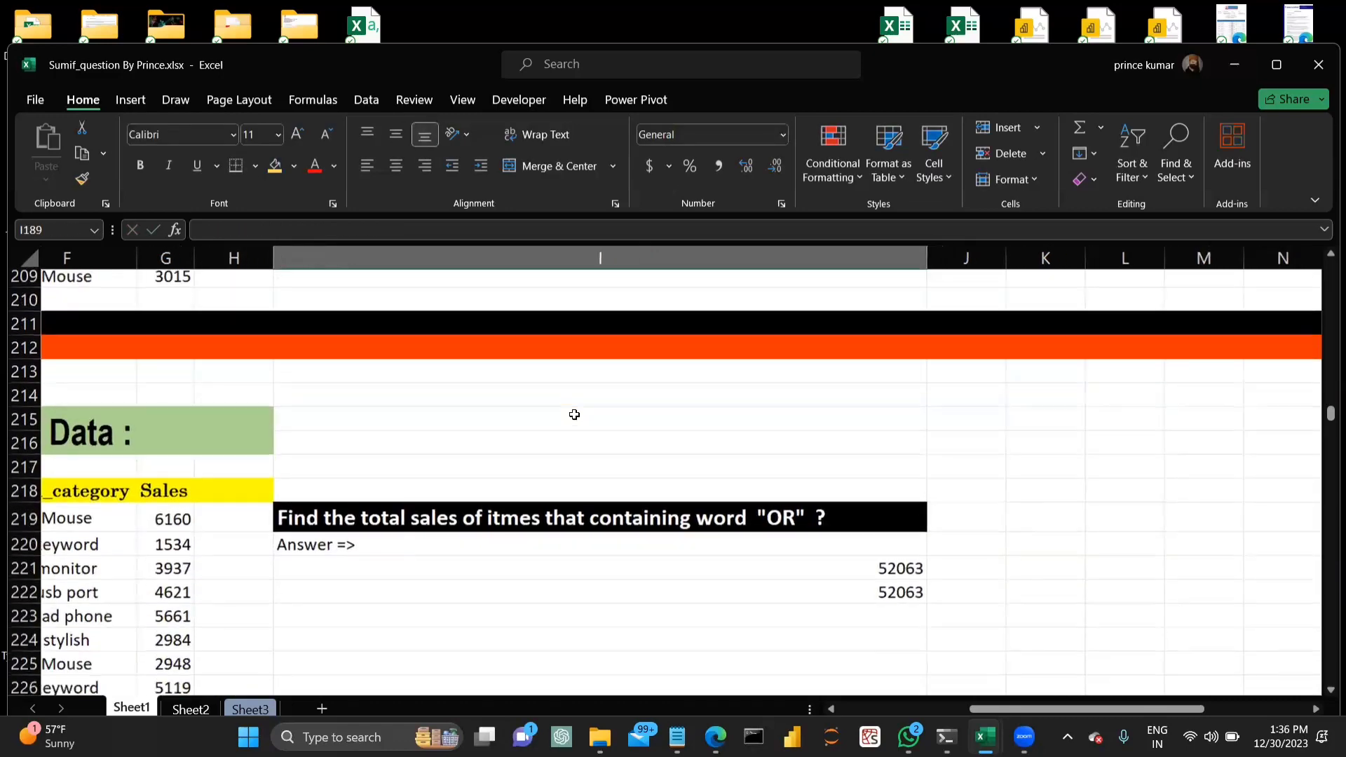
{"action": "scroll", "coordinate": [574, 414], "scroll_direction": "left", "scroll_amount": 1}
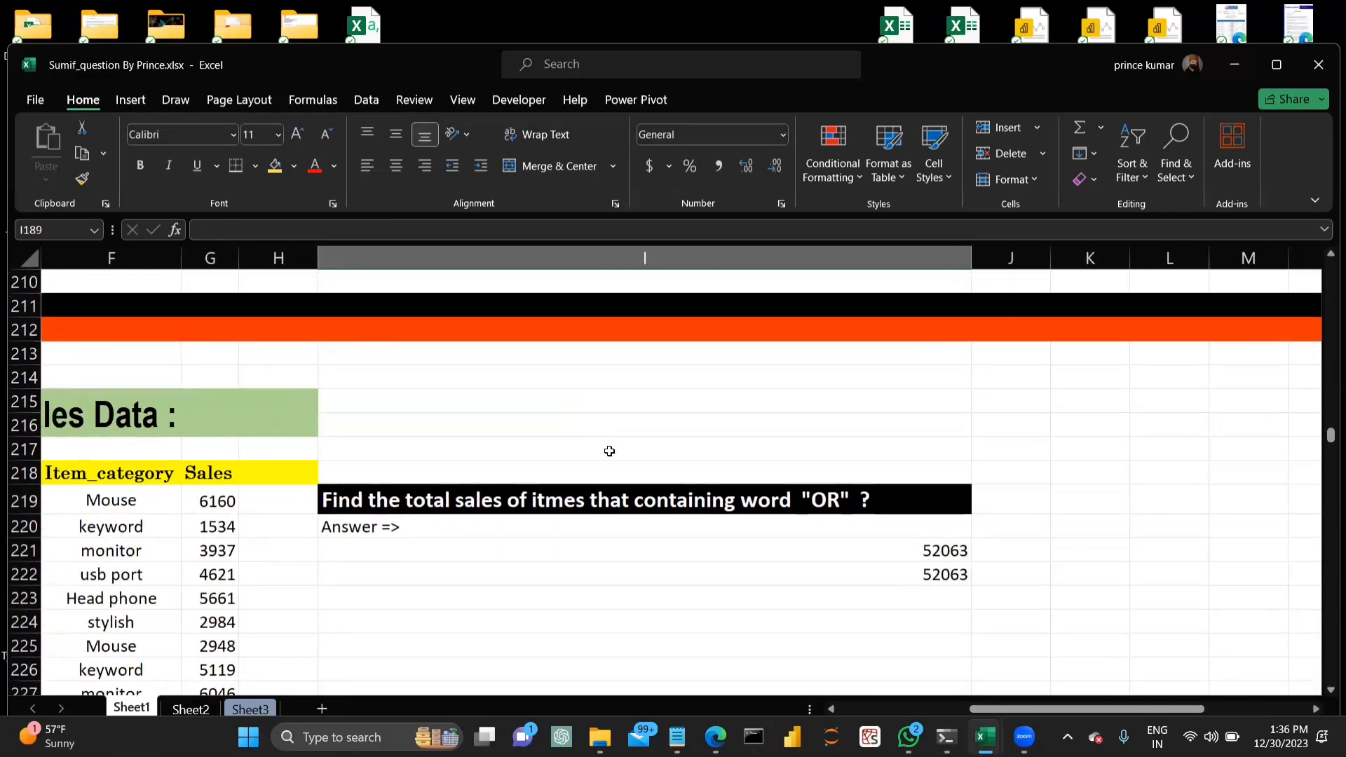
{"action": "left_click", "coordinate": [756, 579]}
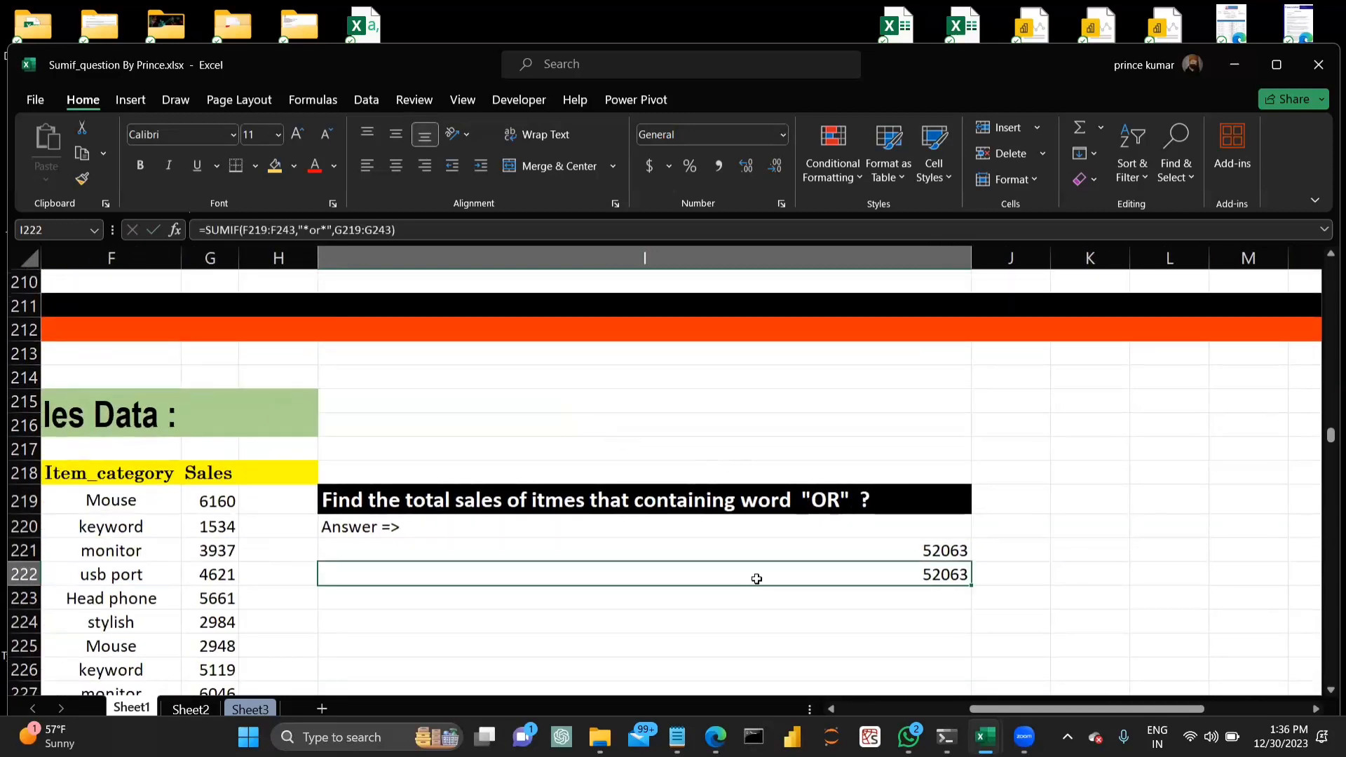
{"action": "double_click", "coordinate": [618, 572]}
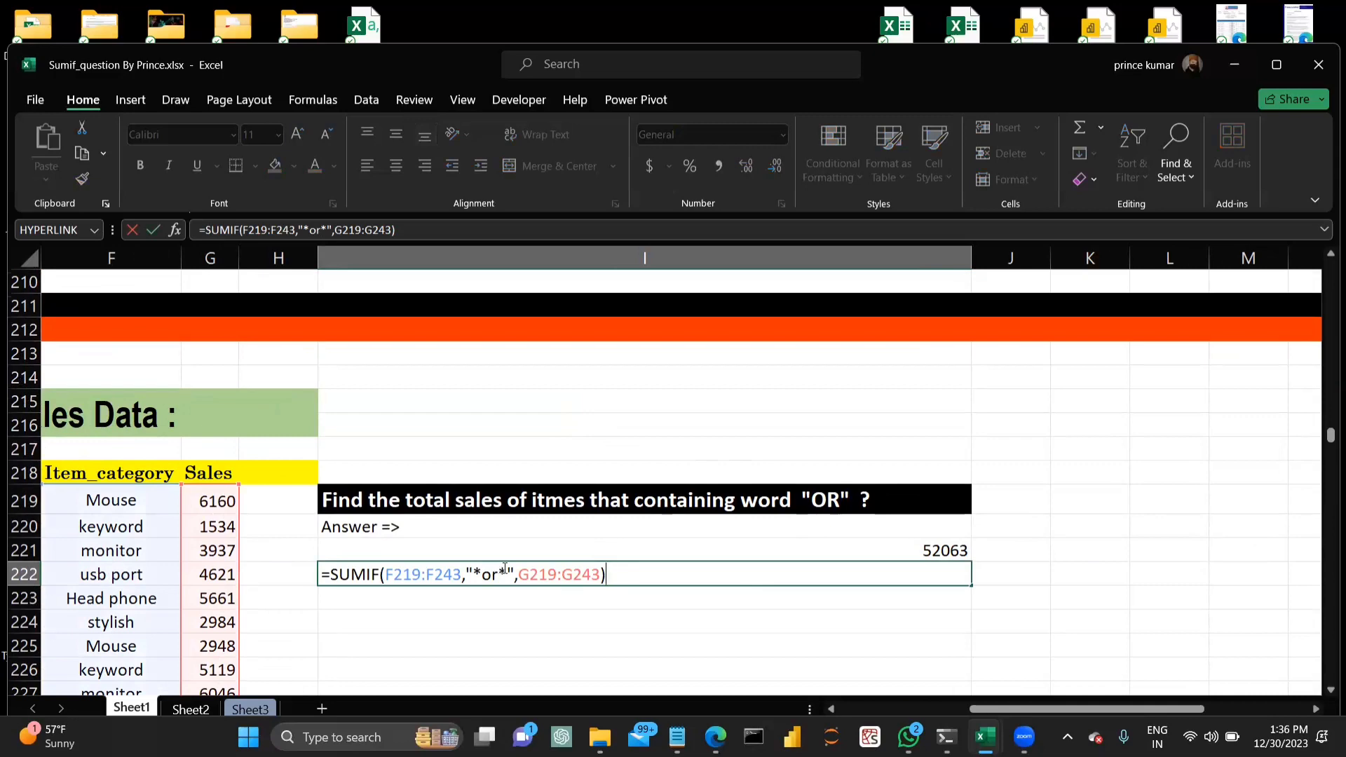
{"action": "key", "text": "Return"}
Examine the SUMIF formula in I254 under the question on the total for items 7 characters long.
{"action": "scroll", "coordinate": [610, 570], "scroll_direction": "down", "scroll_amount": 4}
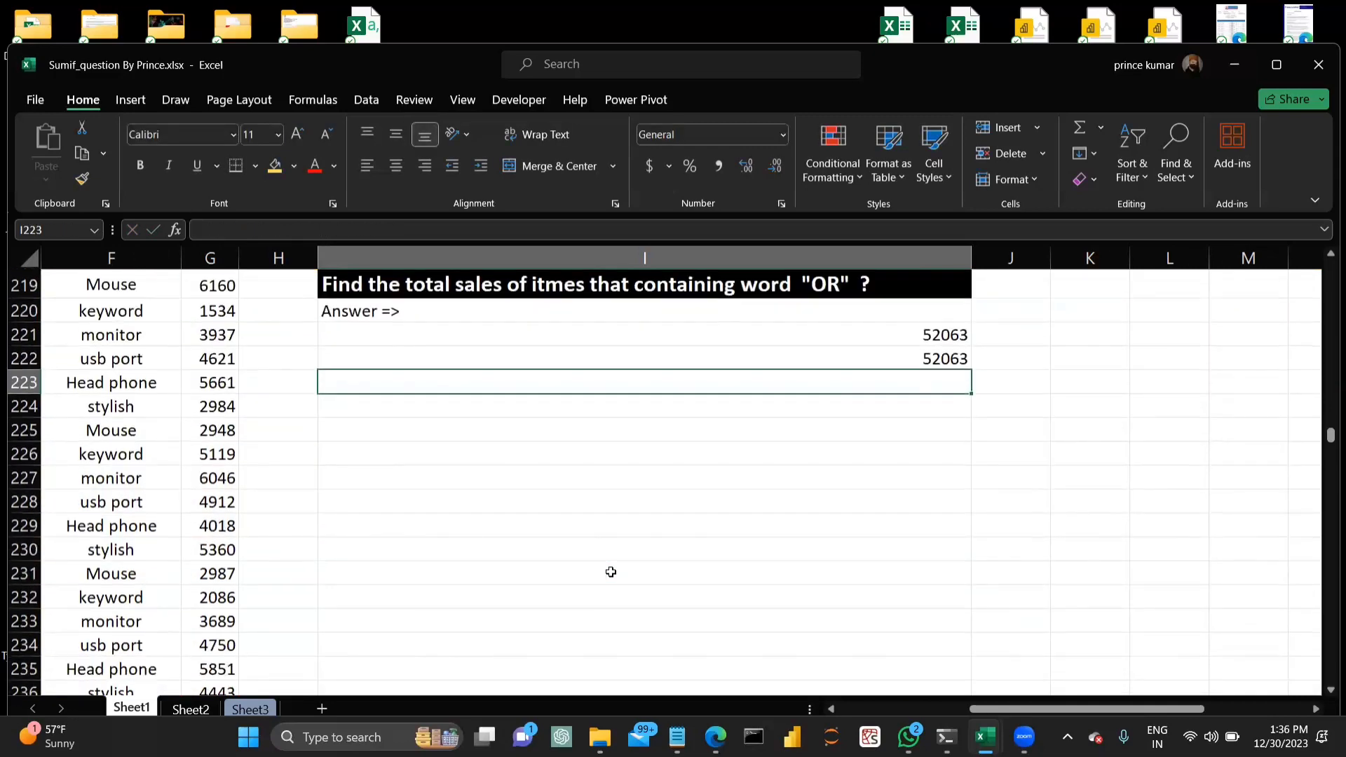
{"action": "scroll", "coordinate": [662, 591], "scroll_direction": "down", "scroll_amount": 7}
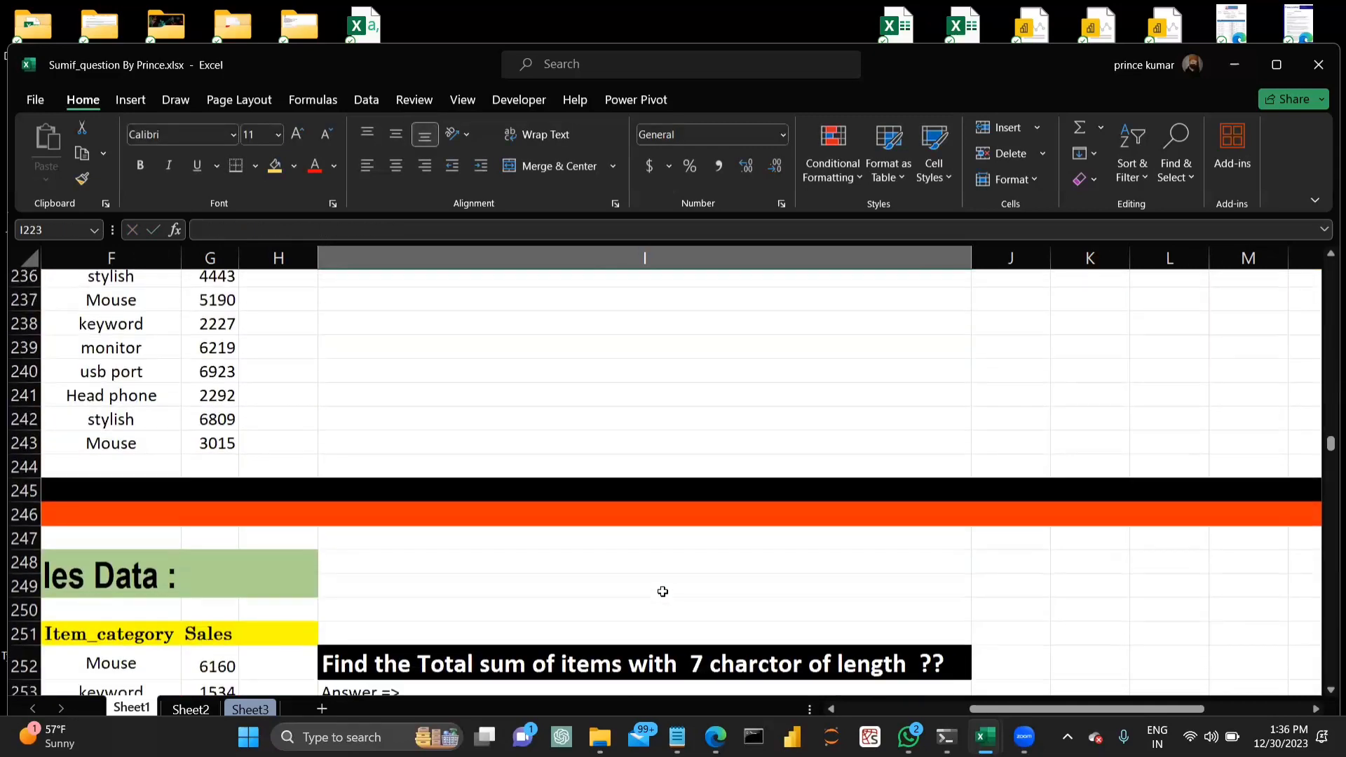
{"action": "scroll", "coordinate": [663, 591], "scroll_direction": "down", "scroll_amount": 2}
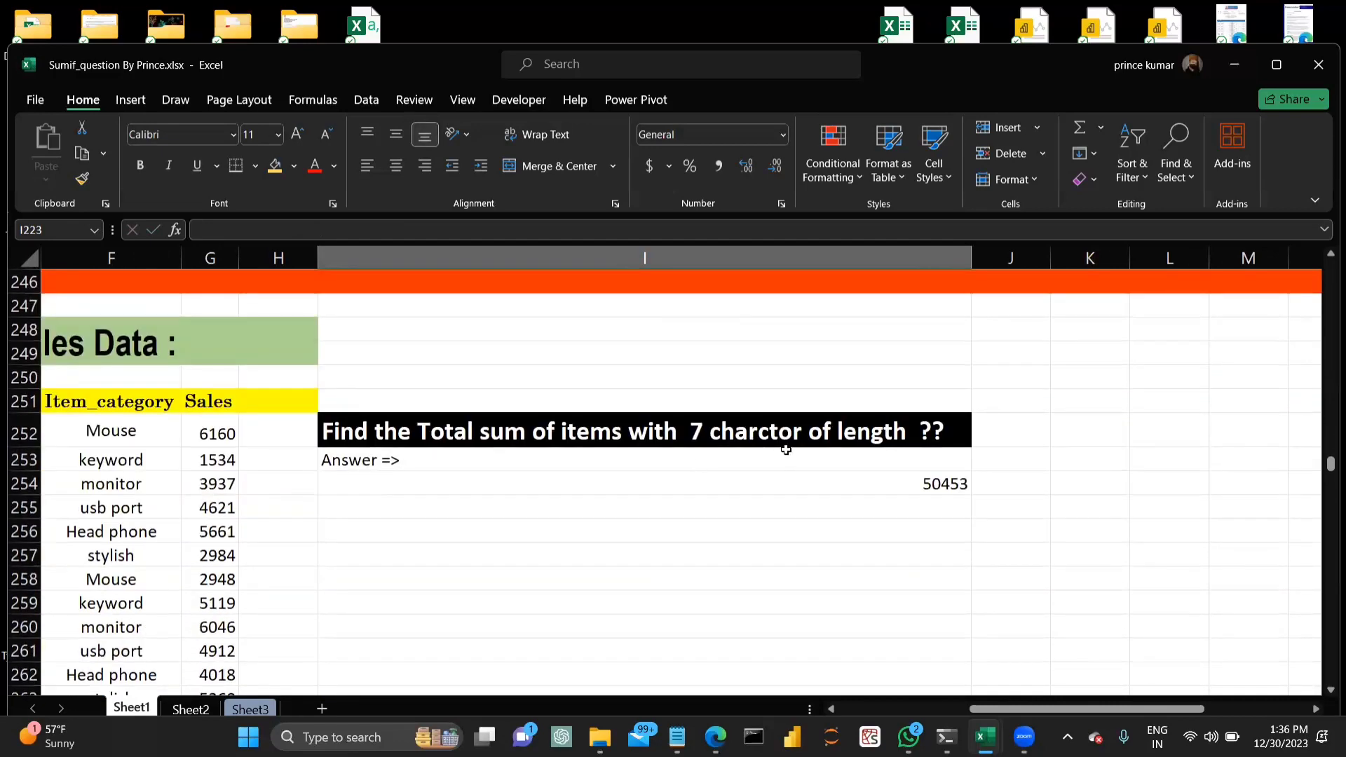
{"action": "left_click", "coordinate": [791, 482]}
{"action": "double_click", "coordinate": [790, 482]}
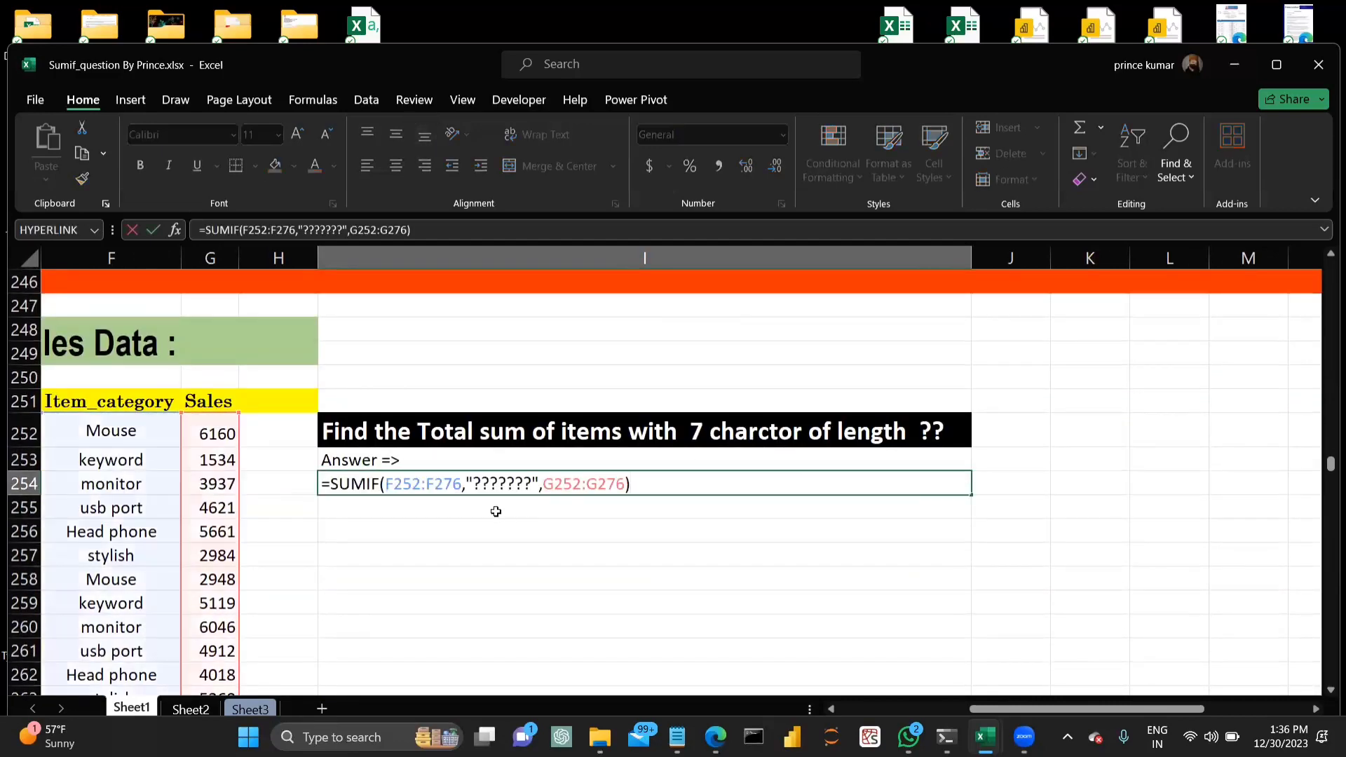
{"action": "key", "text": "Return"}
Start a SUMIF formula in I291, below the question on 7-character items ending with "D", with F287:F311 as the criteria range.
{"action": "scroll", "coordinate": [647, 501], "scroll_direction": "down", "scroll_amount": 8}
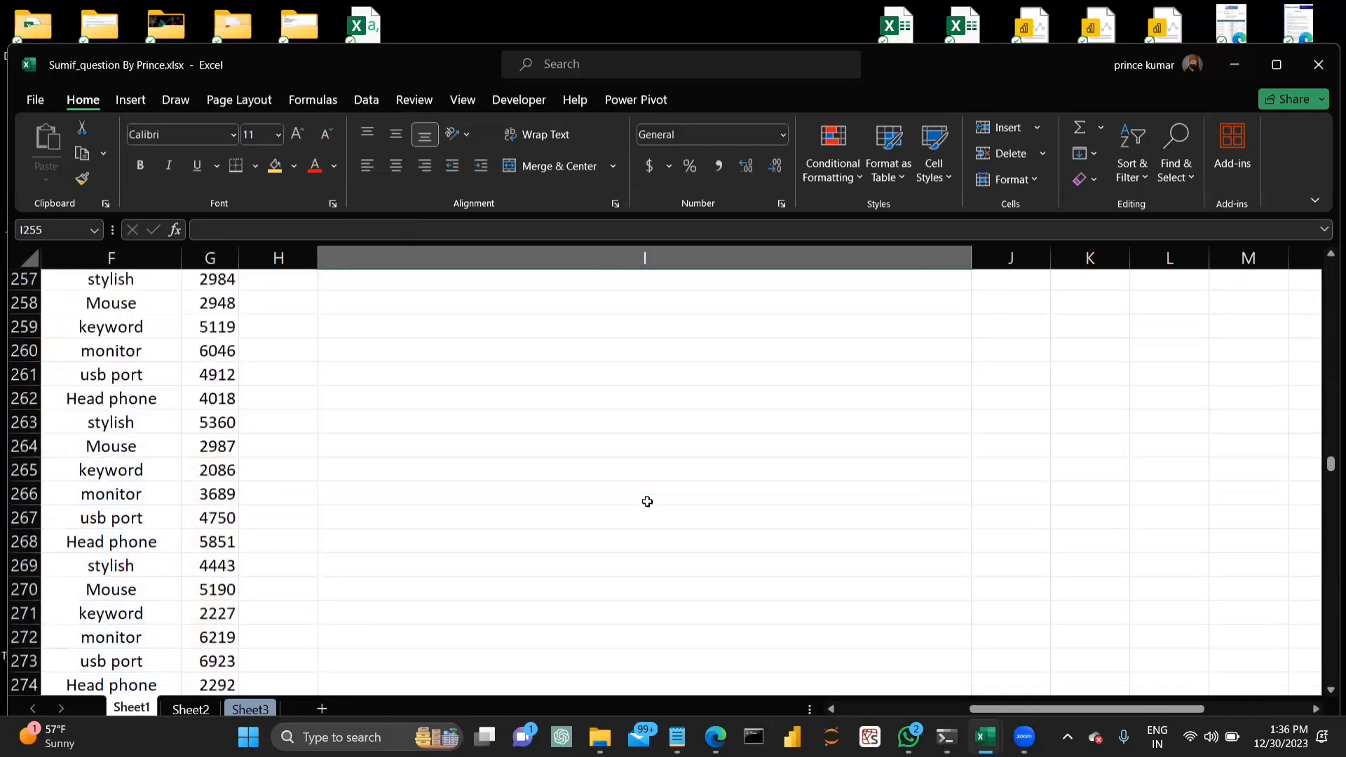
{"action": "scroll", "coordinate": [647, 502], "scroll_direction": "down", "scroll_amount": 2}
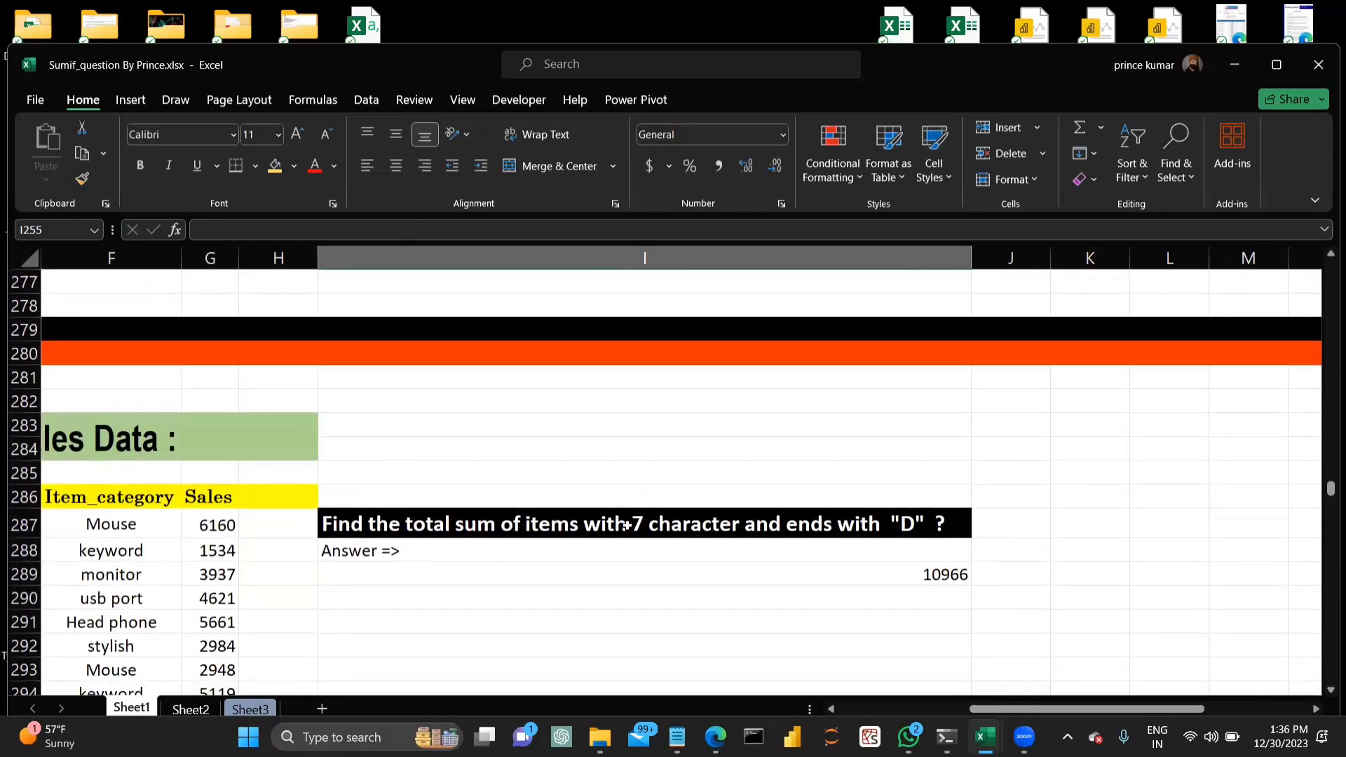
{"action": "scroll", "coordinate": [596, 538], "scroll_direction": "left", "scroll_amount": 3}
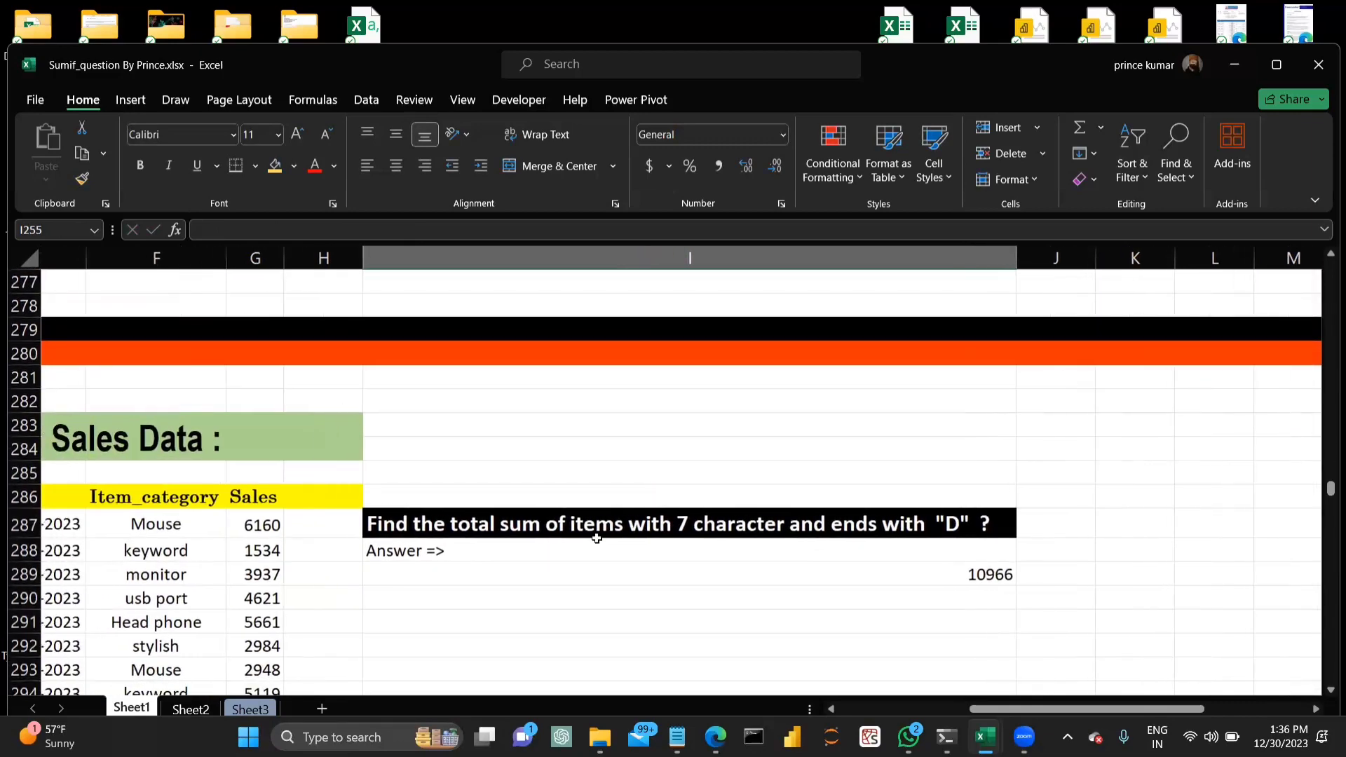
{"action": "scroll", "coordinate": [597, 538], "scroll_direction": "down", "scroll_amount": 1}
{"action": "scroll", "coordinate": [597, 537], "scroll_direction": "down", "scroll_amount": 1}
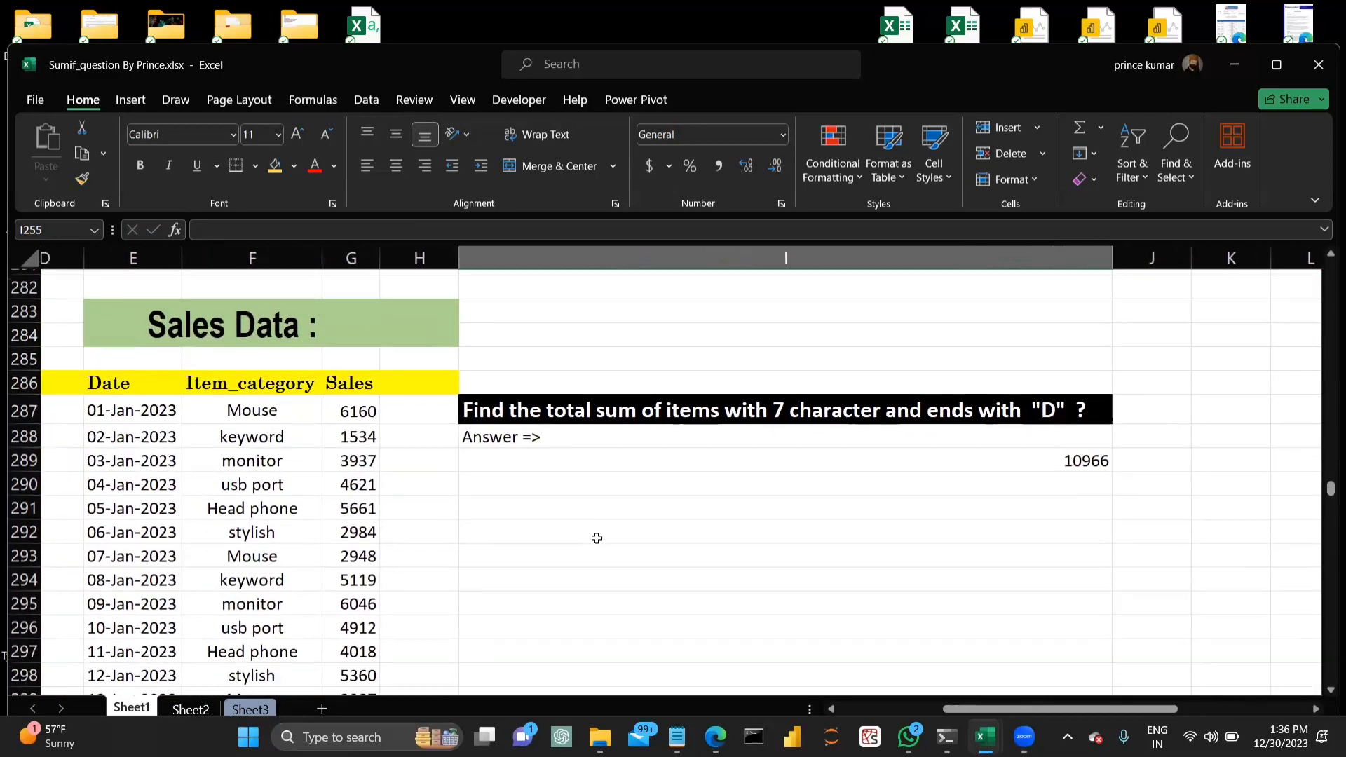
{"action": "scroll", "coordinate": [721, 471], "scroll_direction": "left", "scroll_amount": 1}
{"action": "left_click", "coordinate": [725, 505]}
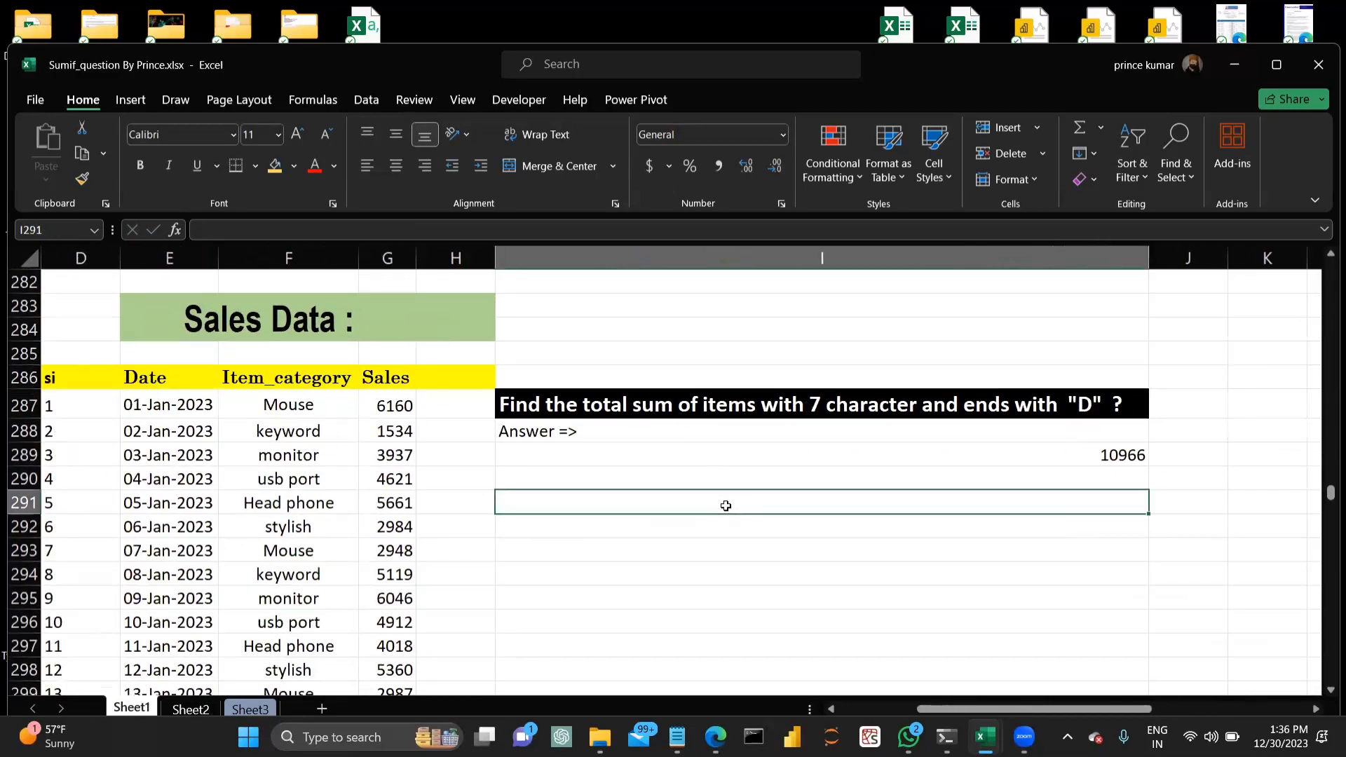
{"action": "type", "text": "=sumif"}
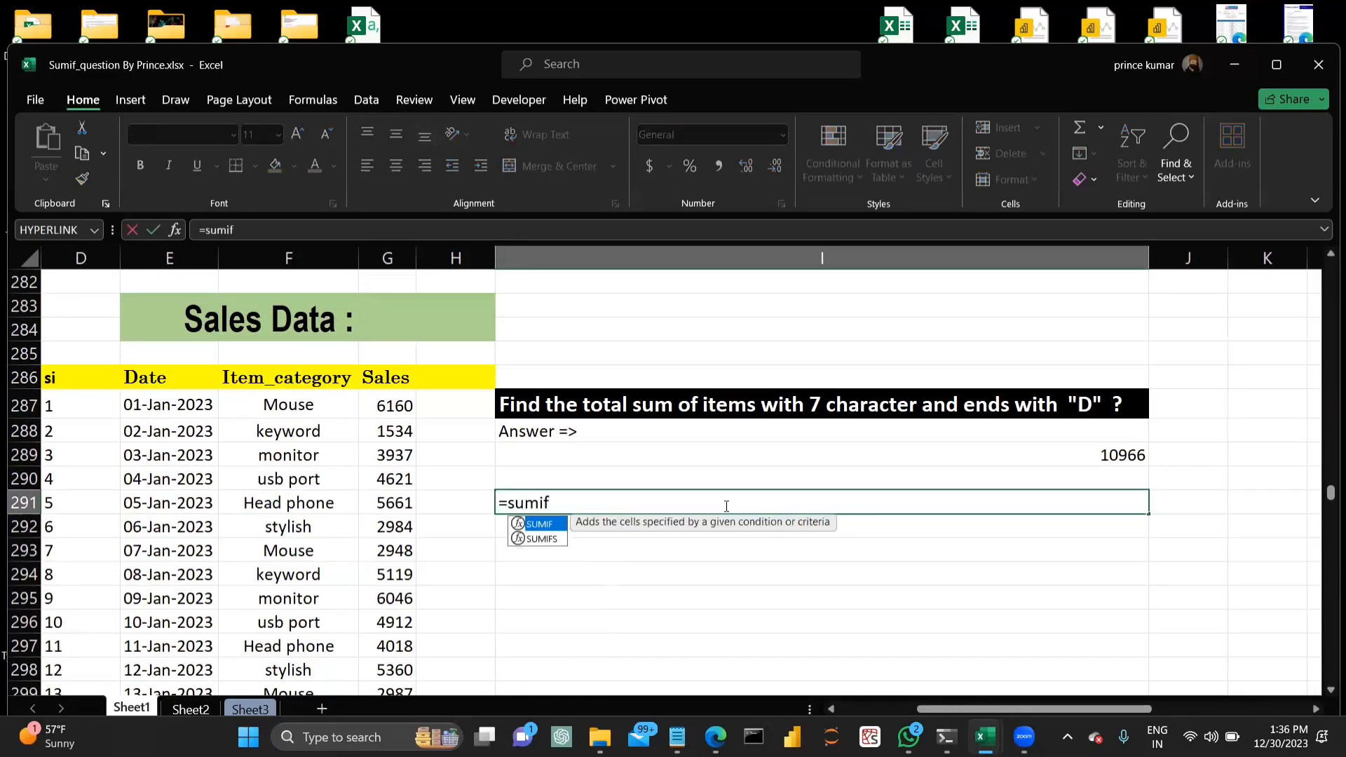
{"action": "key", "text": "Tab"}
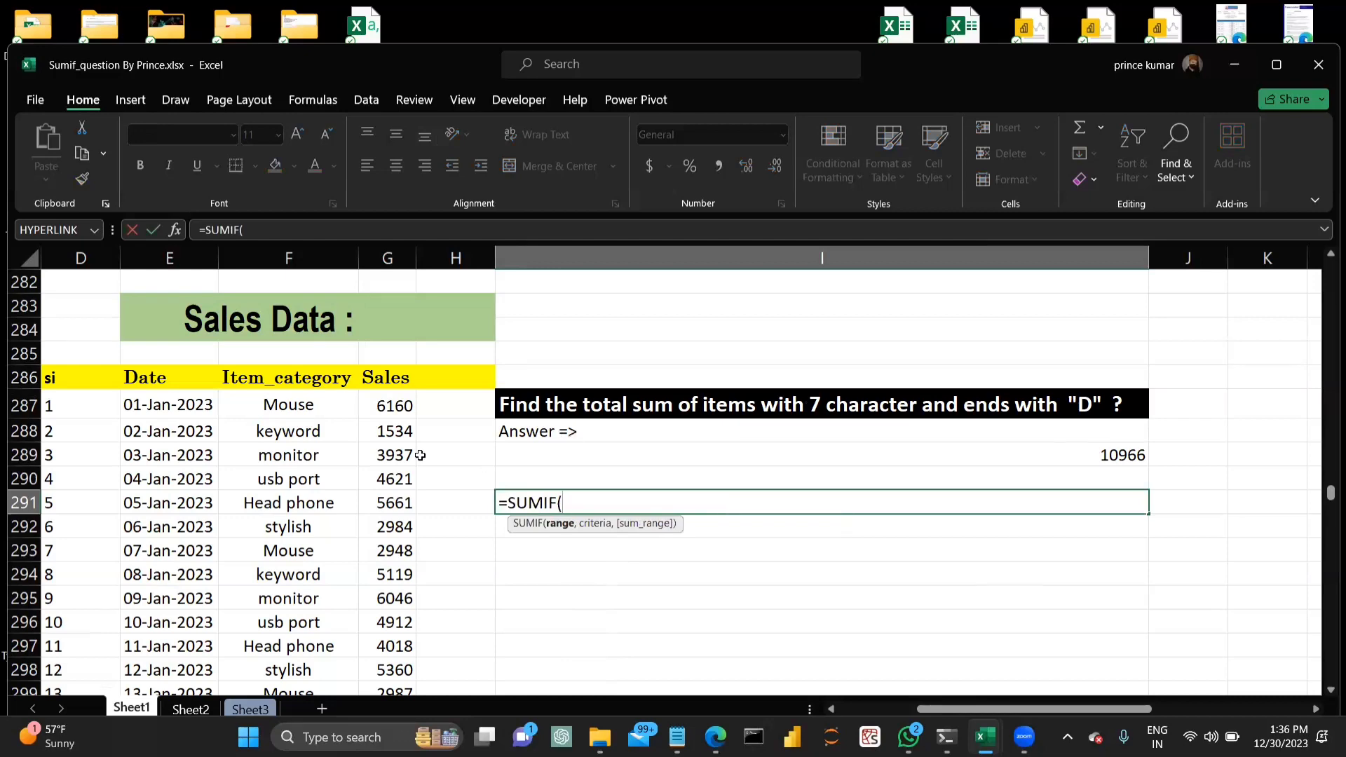
{"action": "left_click", "coordinate": [291, 405]}
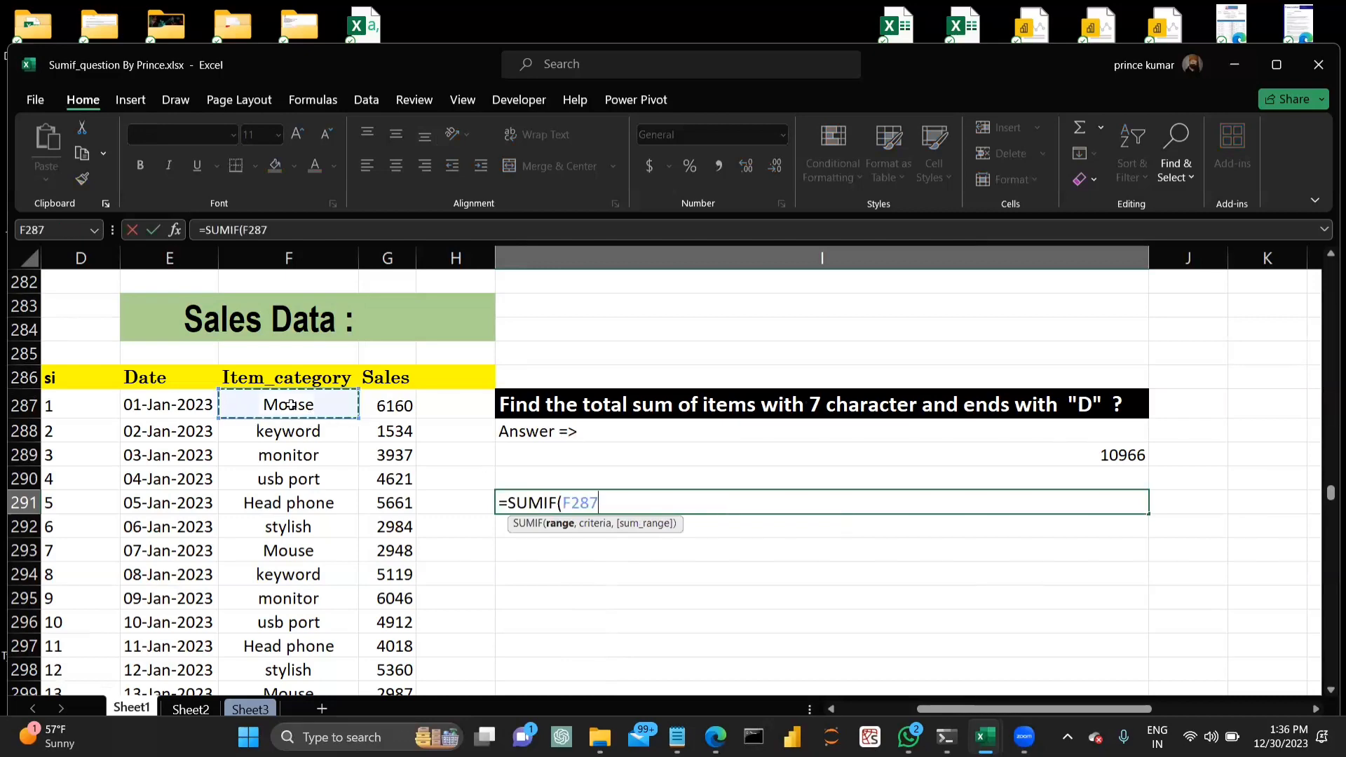
{"action": "key", "text": "ctrl+shift+Down"}
{"action": "type", "text": ","}
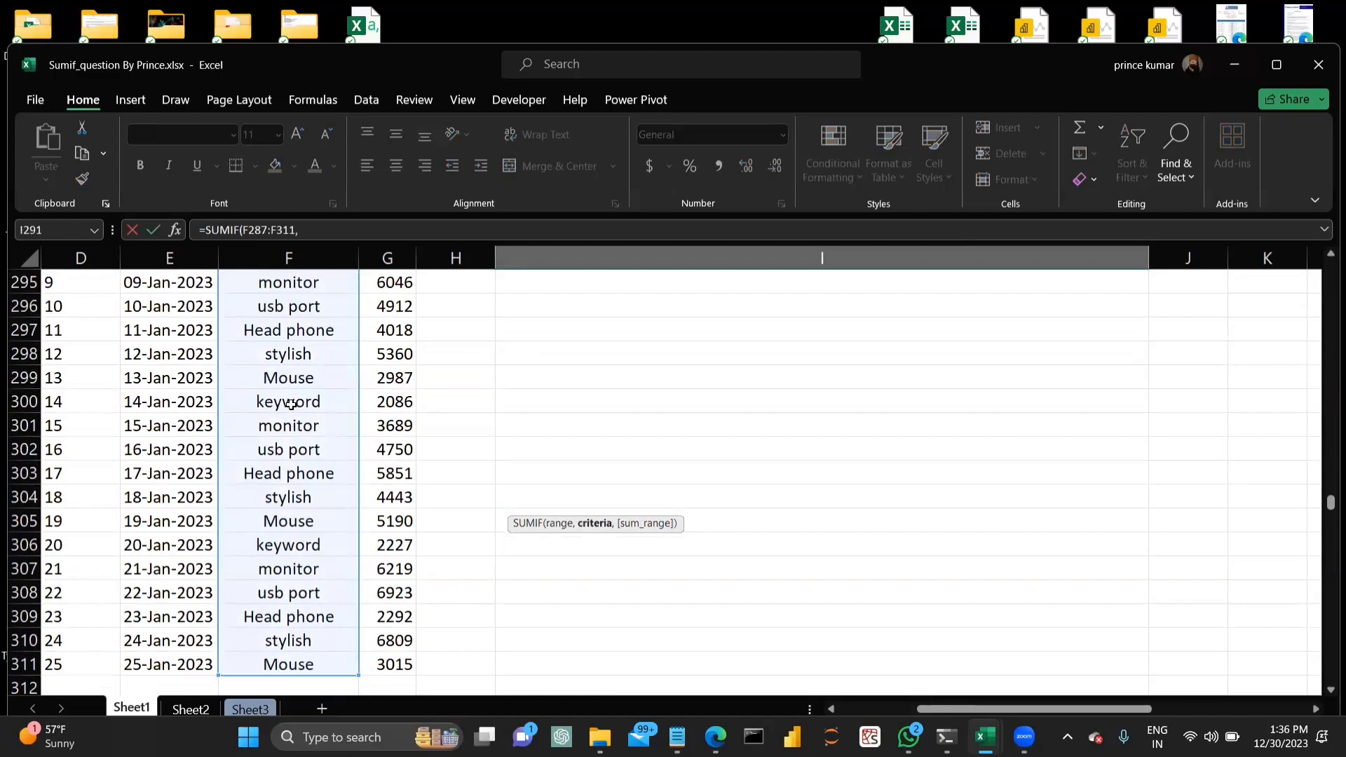
Enter "??????D" as the criterion of the SUMIF formula in I291.
{"action": "scroll", "coordinate": [290, 405], "scroll_direction": "up", "scroll_amount": 4}
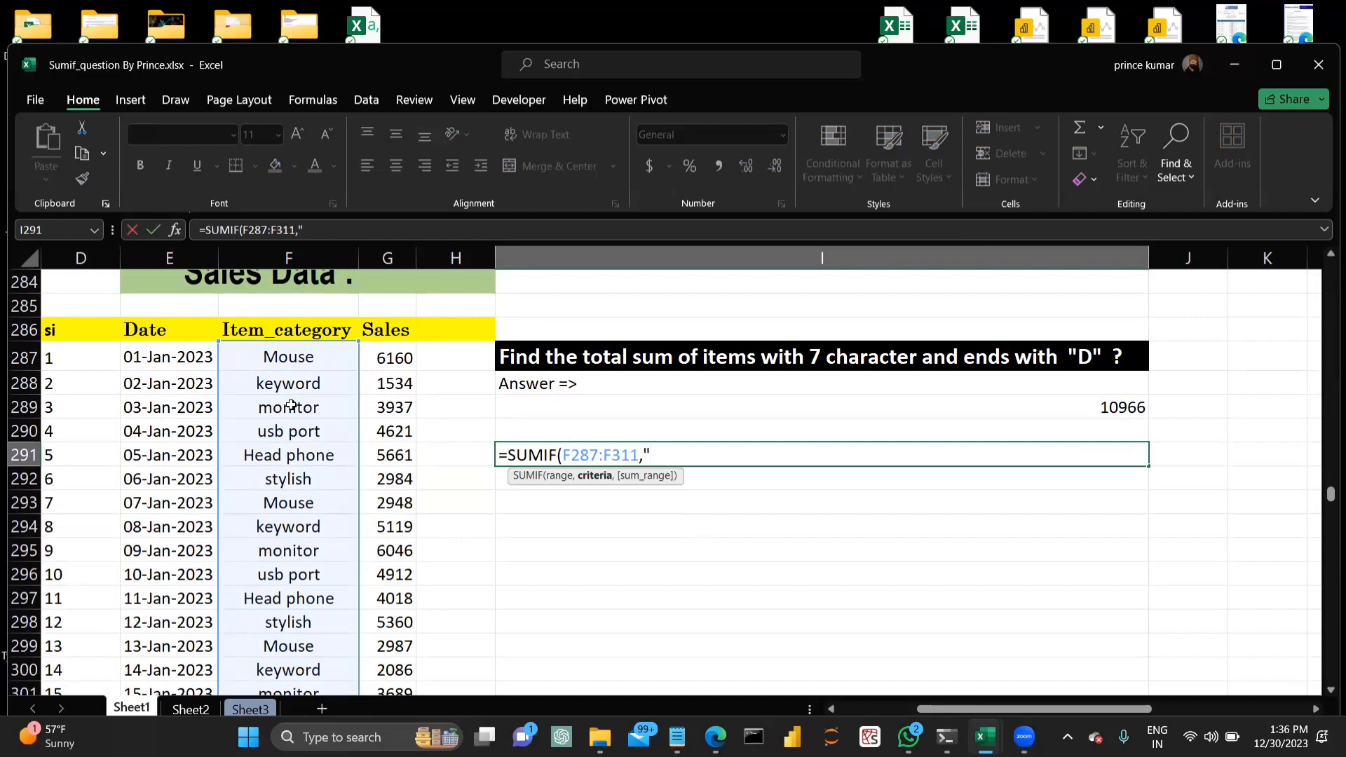
{"action": "type", "text": "?????"}
{"action": "key", "text": "BackSpace"}
{"action": "type", "text": "D"}
{"action": "type", "text": ","}
Complete the SUMIF formula in I291 with the Sales values G287:G311 as the sum range.
{"action": "left_click", "coordinate": [379, 358]}
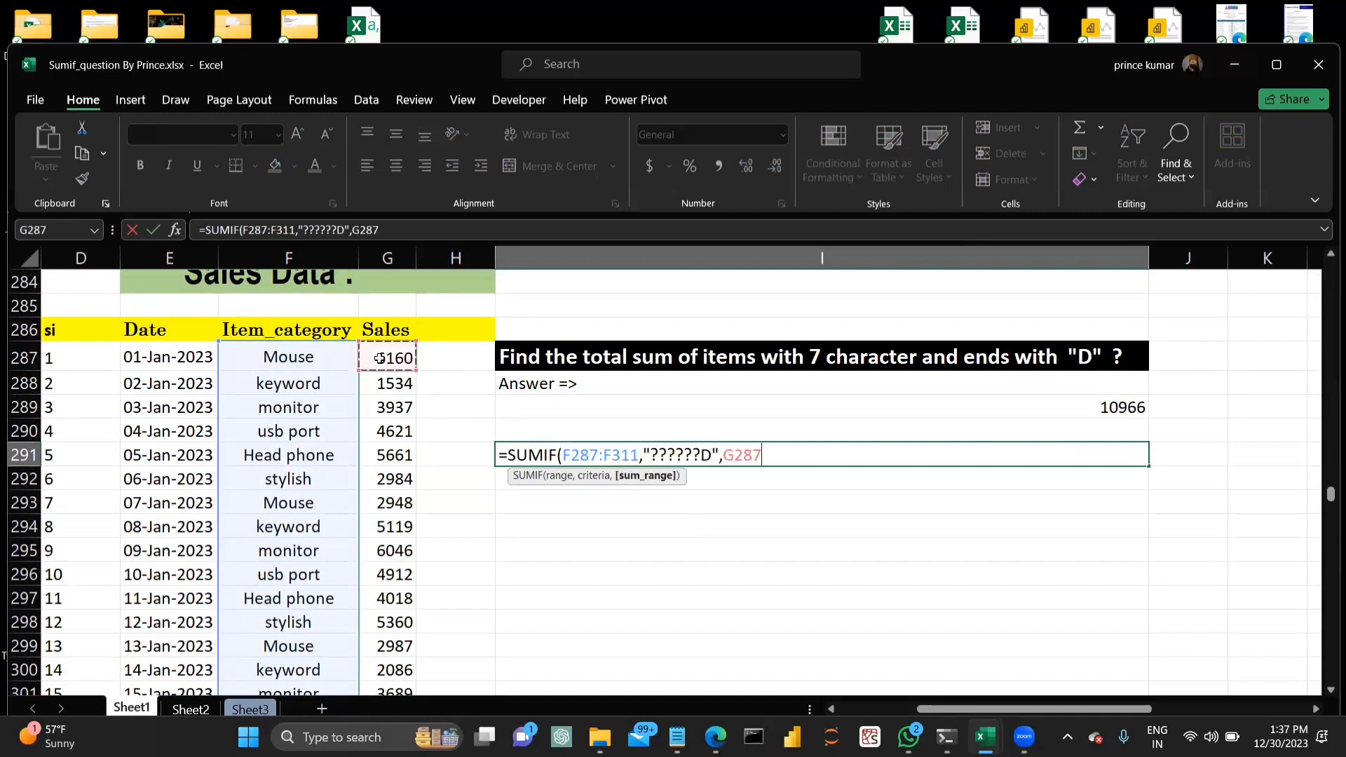
{"action": "key", "text": "ctrl+shift+Down"}
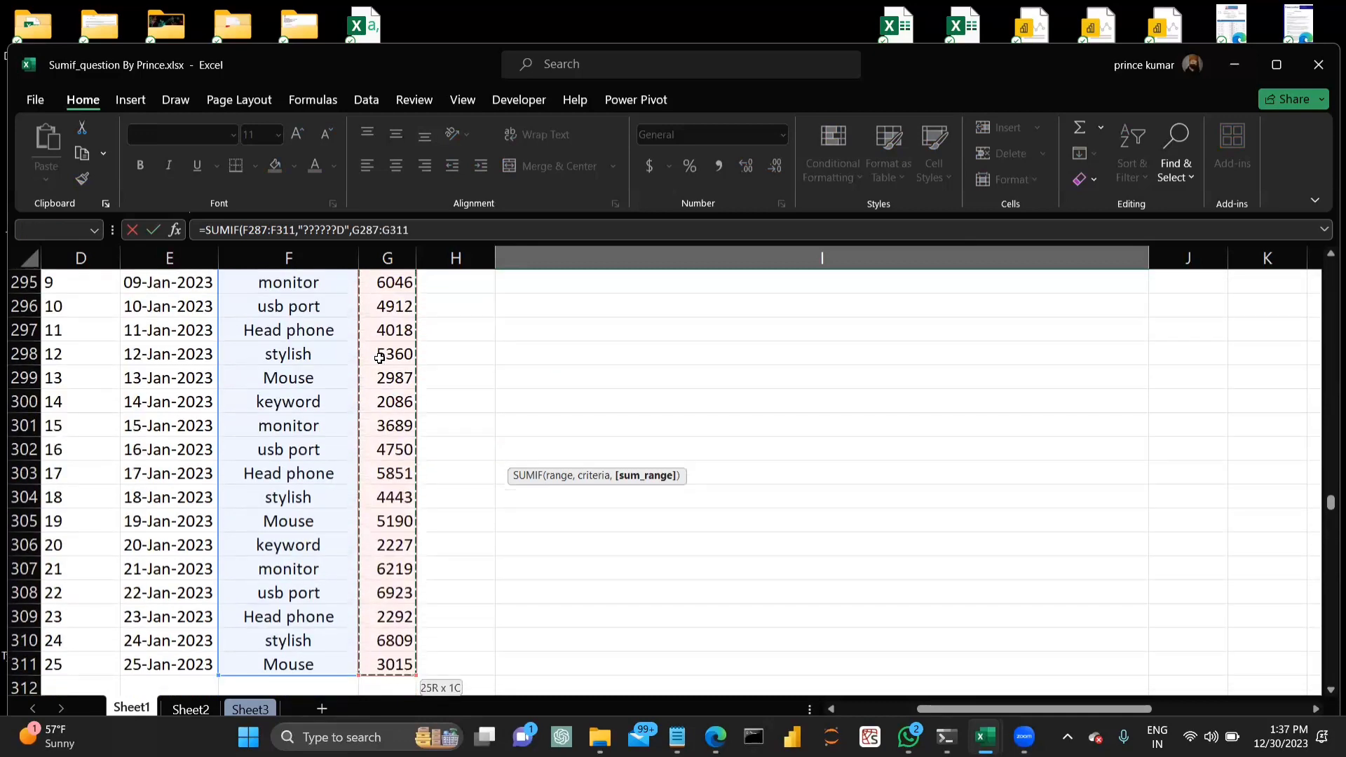
{"action": "scroll", "coordinate": [379, 358], "scroll_direction": "up", "scroll_amount": 5}
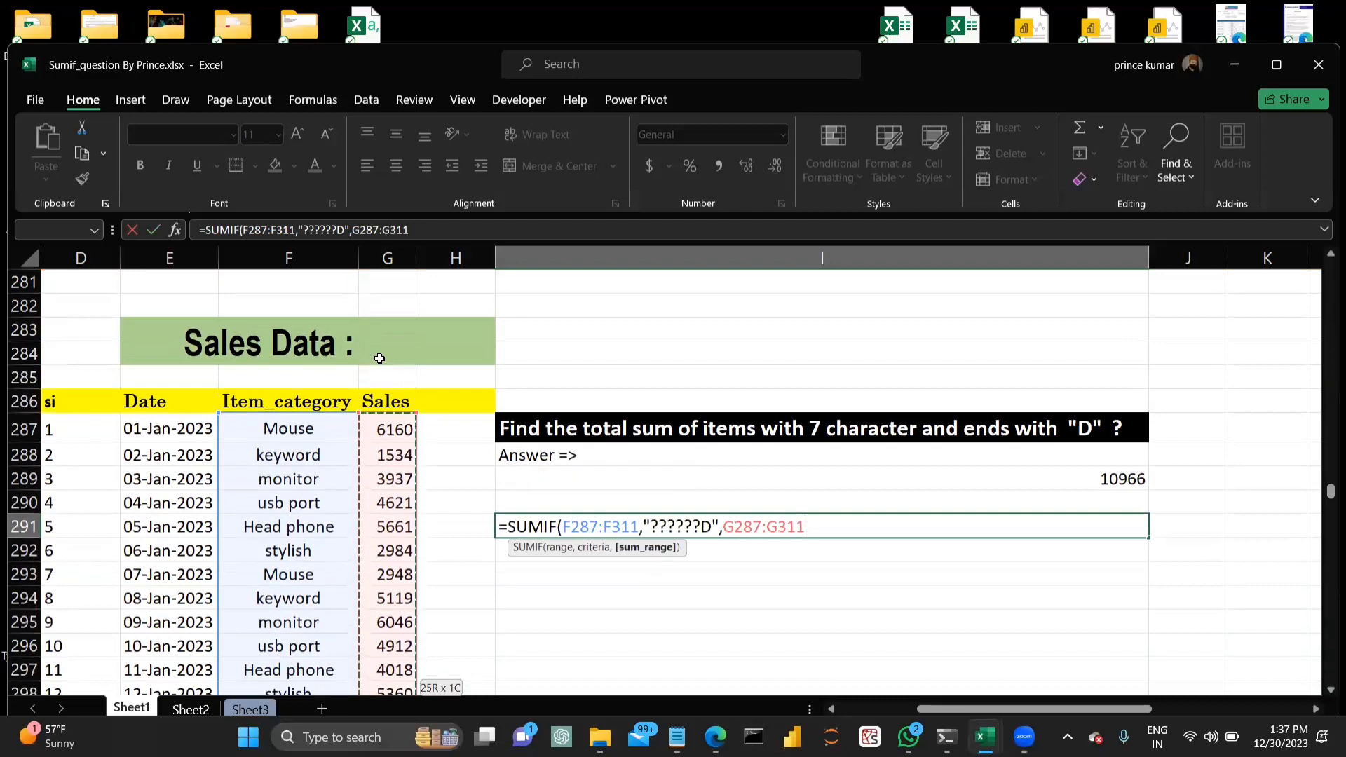
{"action": "type", "text": ")"}
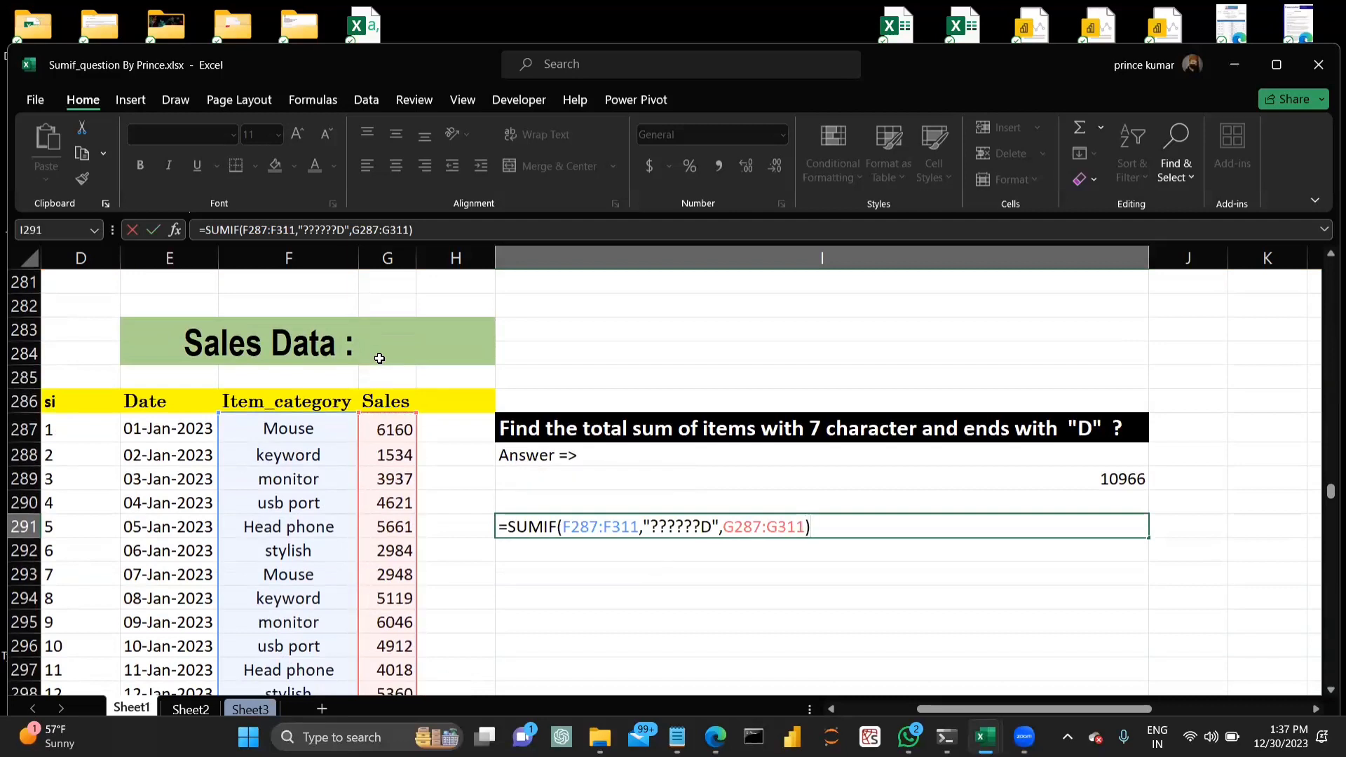
{"action": "key", "text": "Return"}
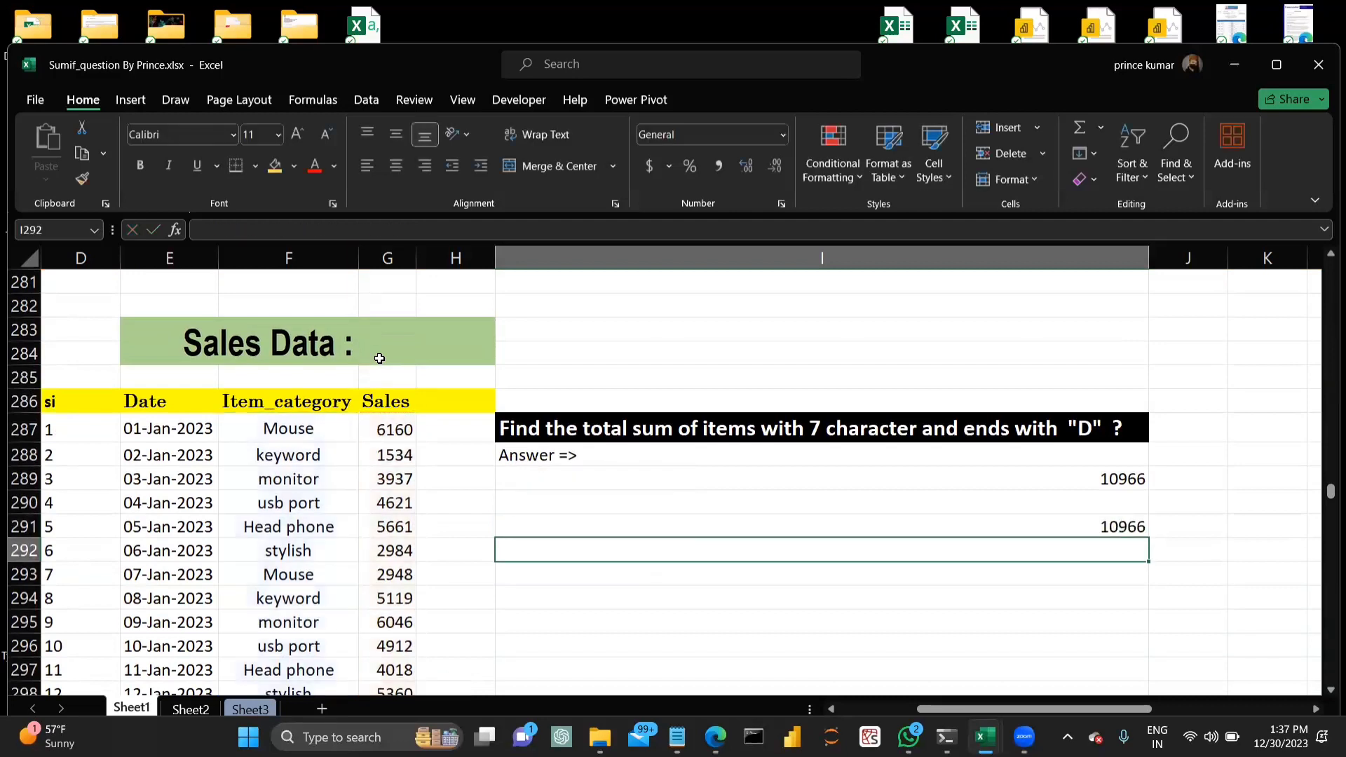
Examine the SUMIF formula in I291 and its "??????D" criterion for 7-character items ending with "D".
{"action": "scroll", "coordinate": [1051, 522], "scroll_direction": "up", "scroll_amount": 2}
{"action": "left_click", "coordinate": [1049, 522]}
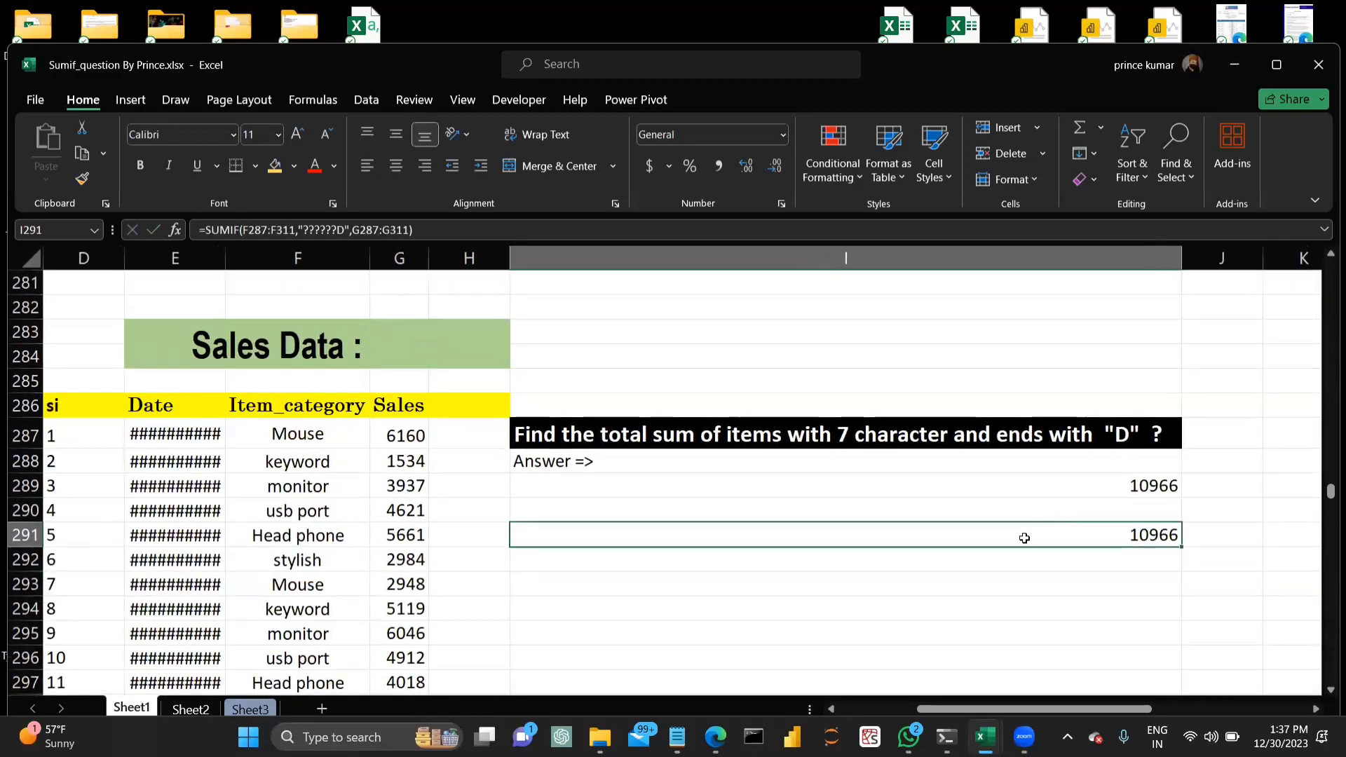
{"action": "double_click", "coordinate": [1024, 538]}
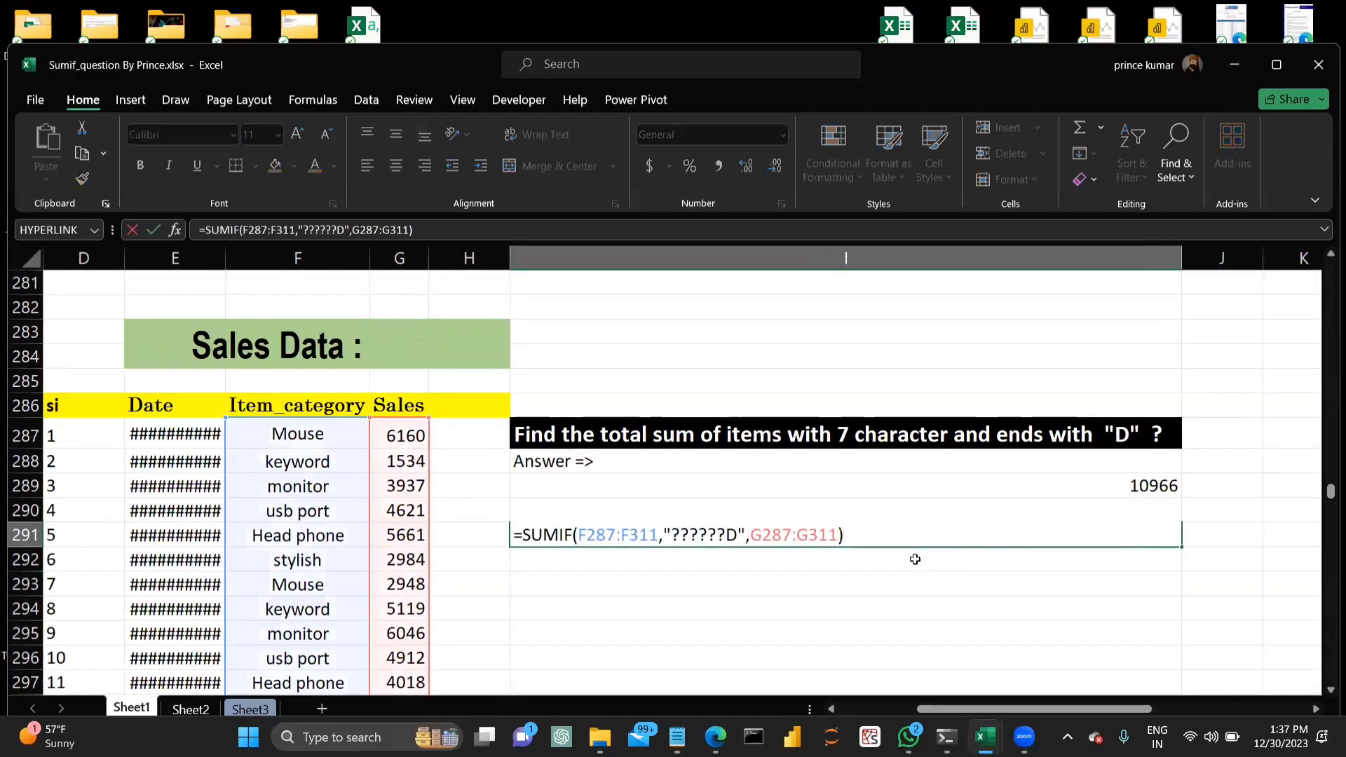
{"action": "scroll", "coordinate": [914, 559], "scroll_direction": "up", "scroll_amount": 3}
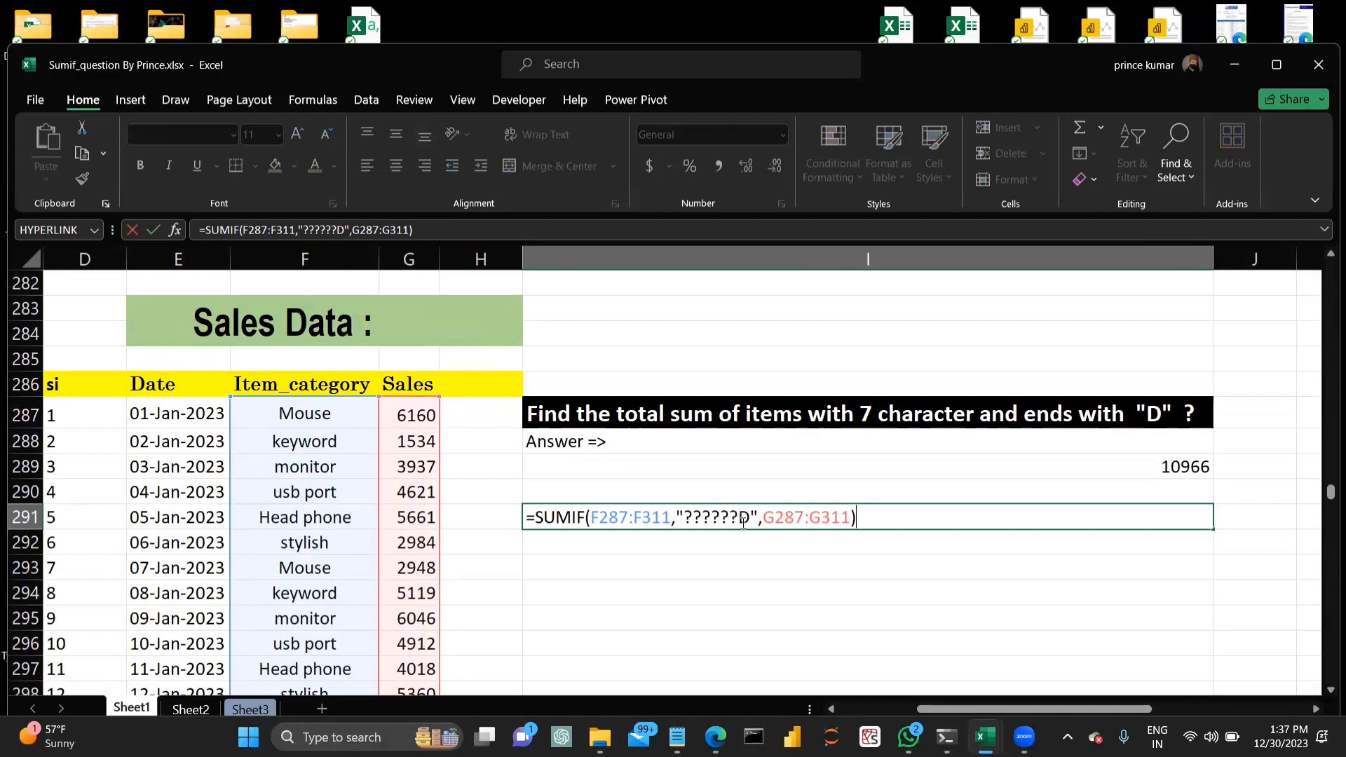
{"action": "key", "text": "ctrl+Return"}
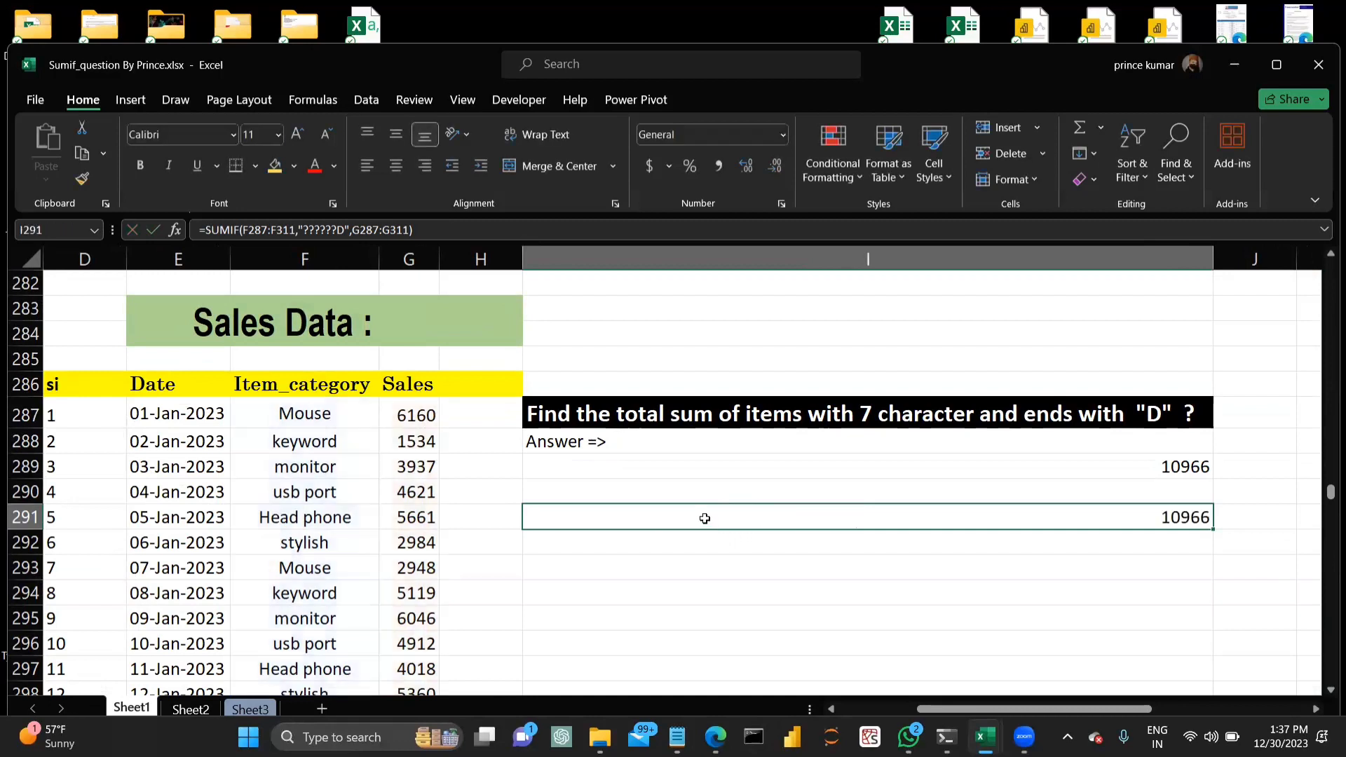
{"action": "double_click", "coordinate": [705, 518]}
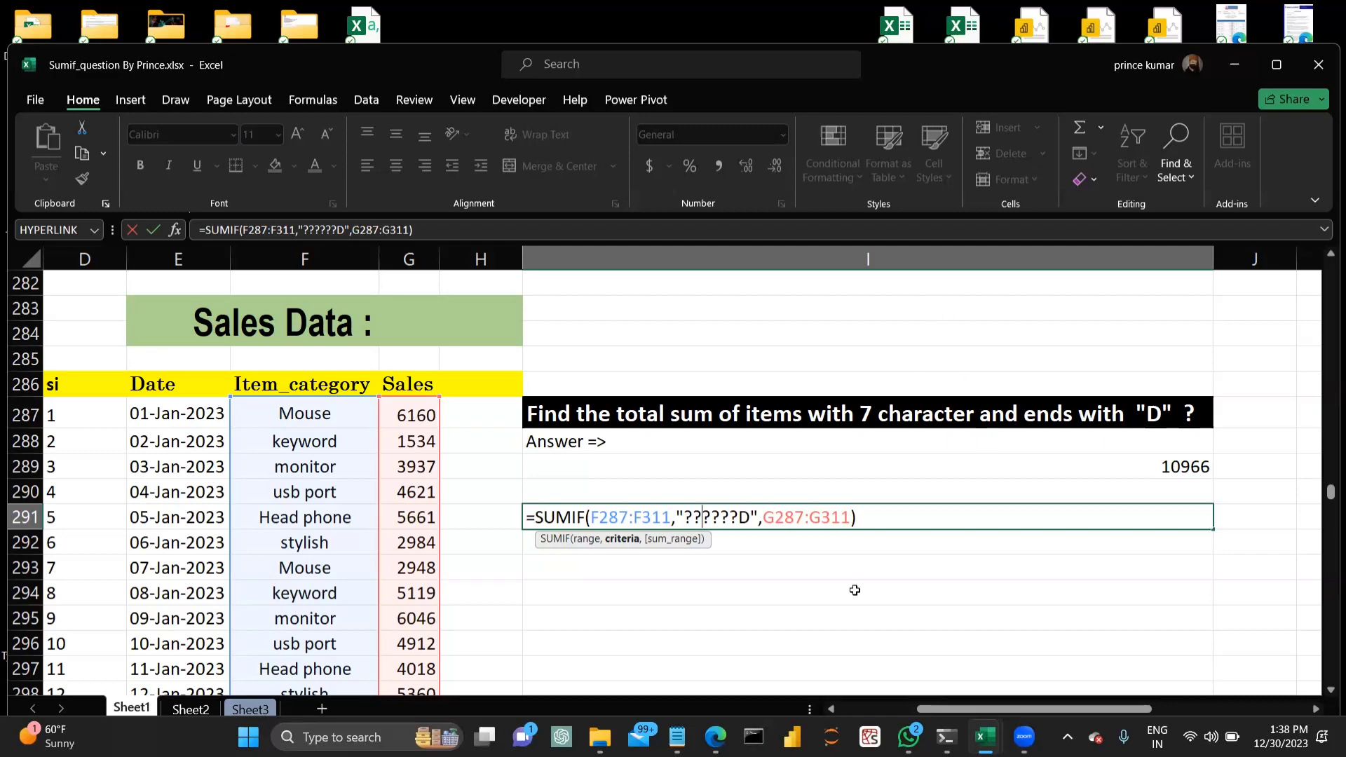
{"action": "left_click", "coordinate": [856, 519]}
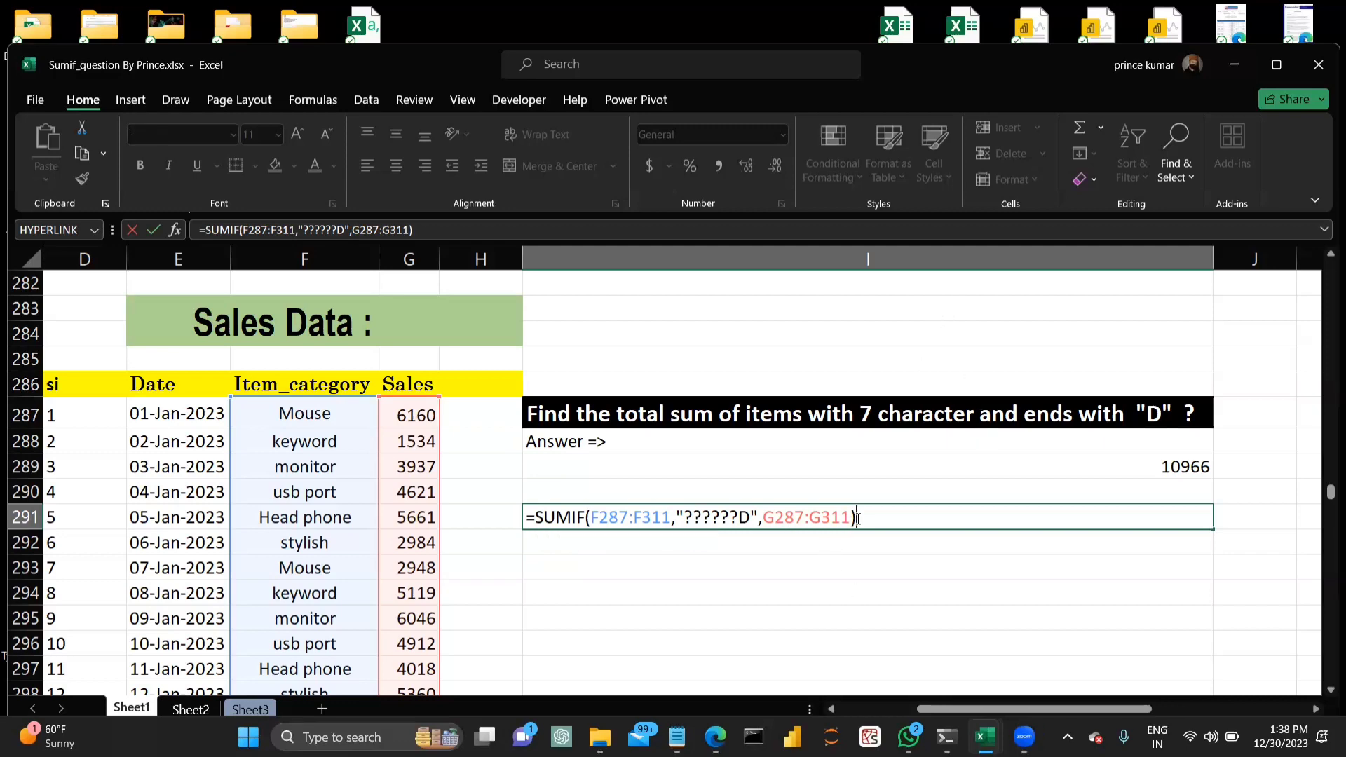
{"action": "key", "text": "Return"}
Examine the SUMIF formula in I322 under the question on 5-character items starting with "M".
{"action": "scroll", "coordinate": [857, 518], "scroll_direction": "down", "scroll_amount": 8}
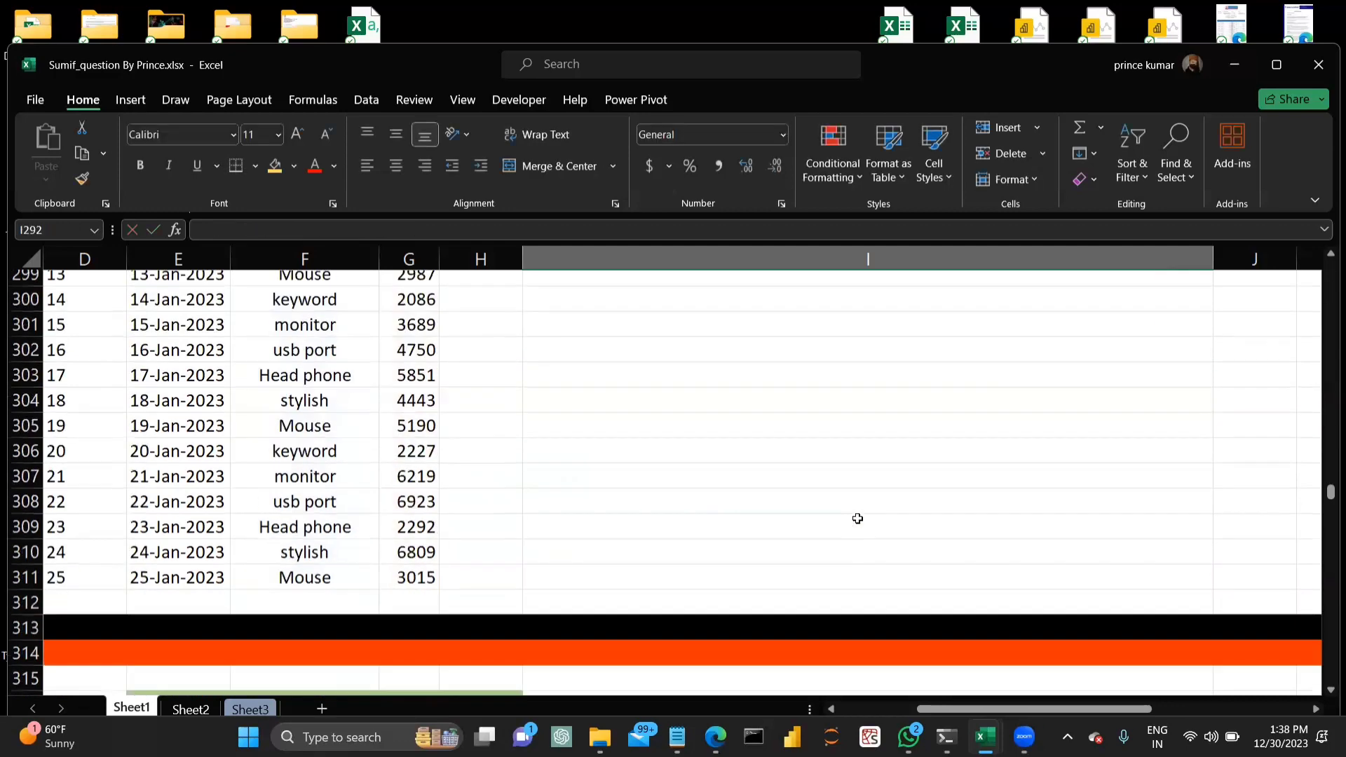
{"action": "scroll", "coordinate": [857, 518], "scroll_direction": "down", "scroll_amount": 2}
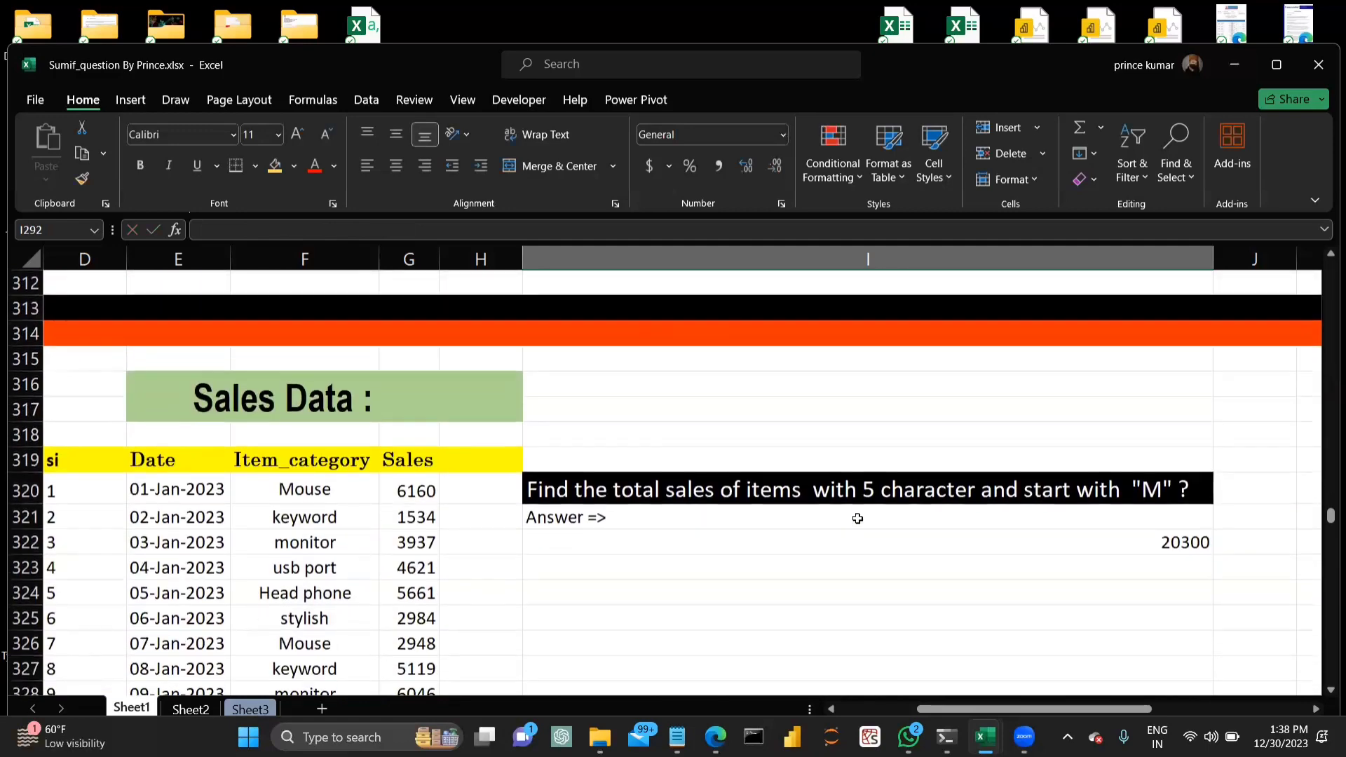
{"action": "double_click", "coordinate": [981, 537]}
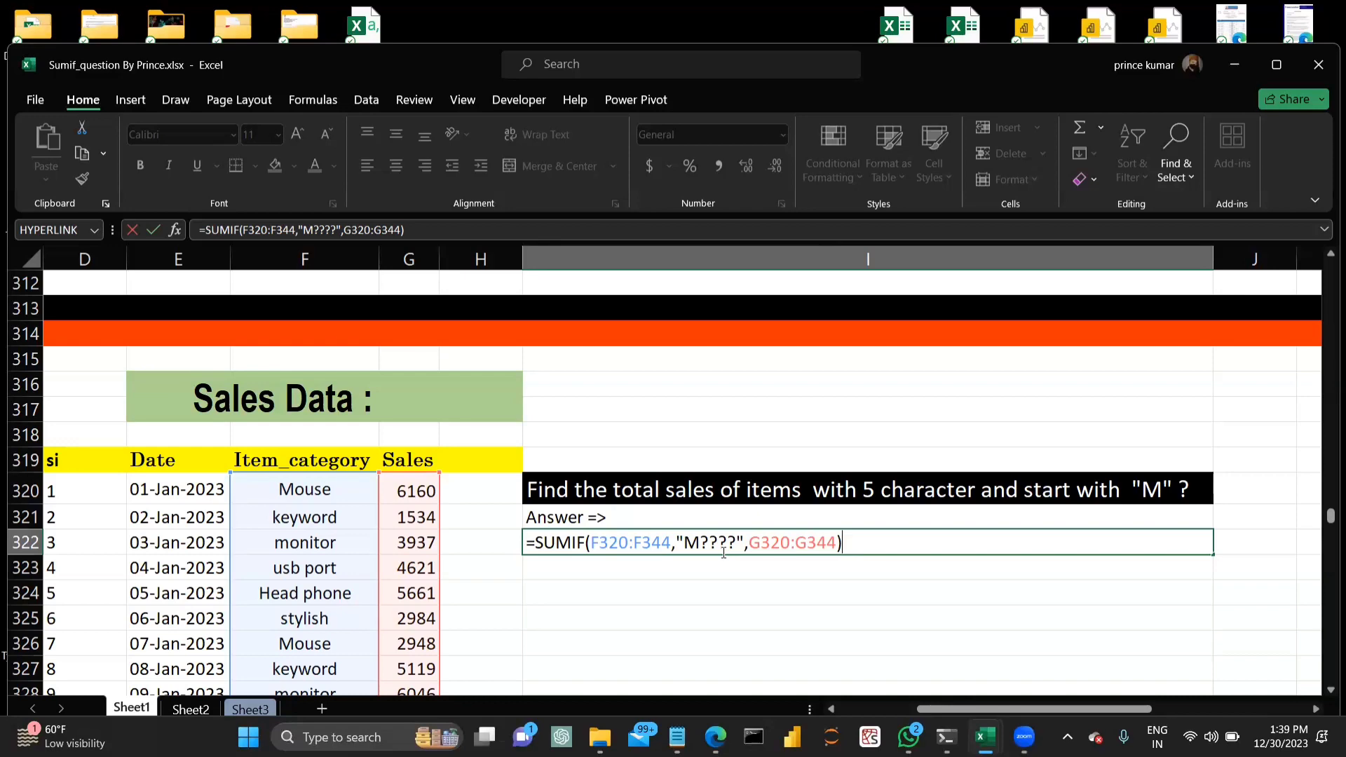
{"action": "key", "text": "Return"}
Start a SUMIF formula in I358, below the question on total sales that don't have an item category.
{"action": "scroll", "coordinate": [724, 554], "scroll_direction": "down", "scroll_amount": 3}
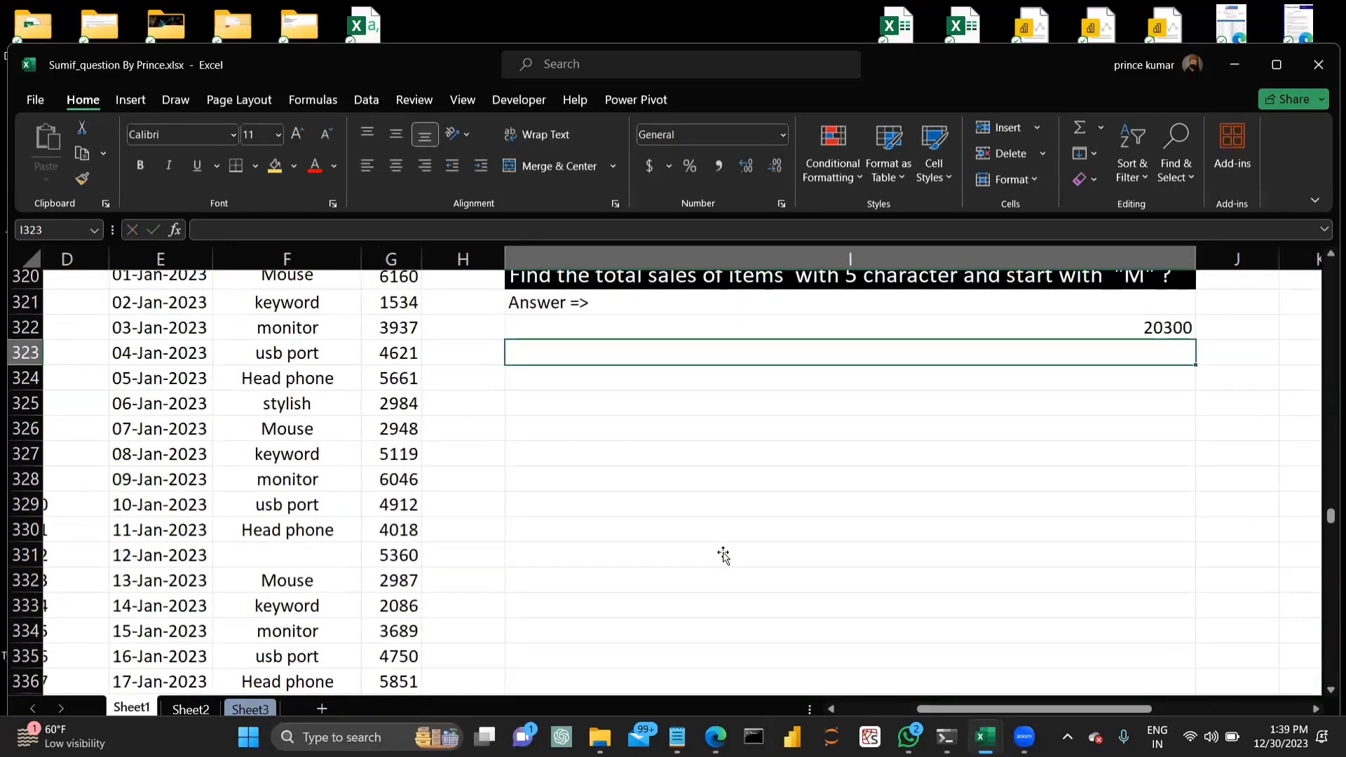
{"action": "scroll", "coordinate": [723, 554], "scroll_direction": "down", "scroll_amount": 9}
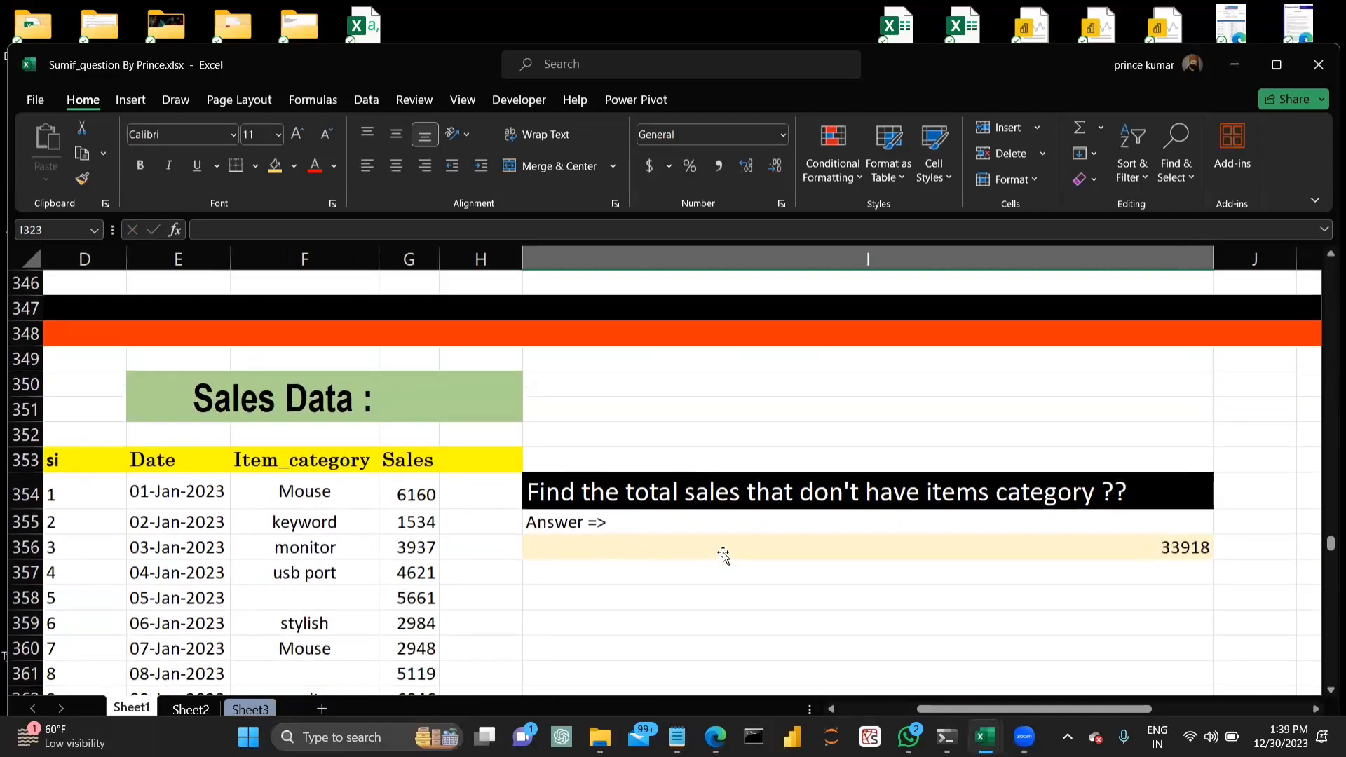
{"action": "scroll", "coordinate": [723, 553], "scroll_direction": "down", "scroll_amount": 1}
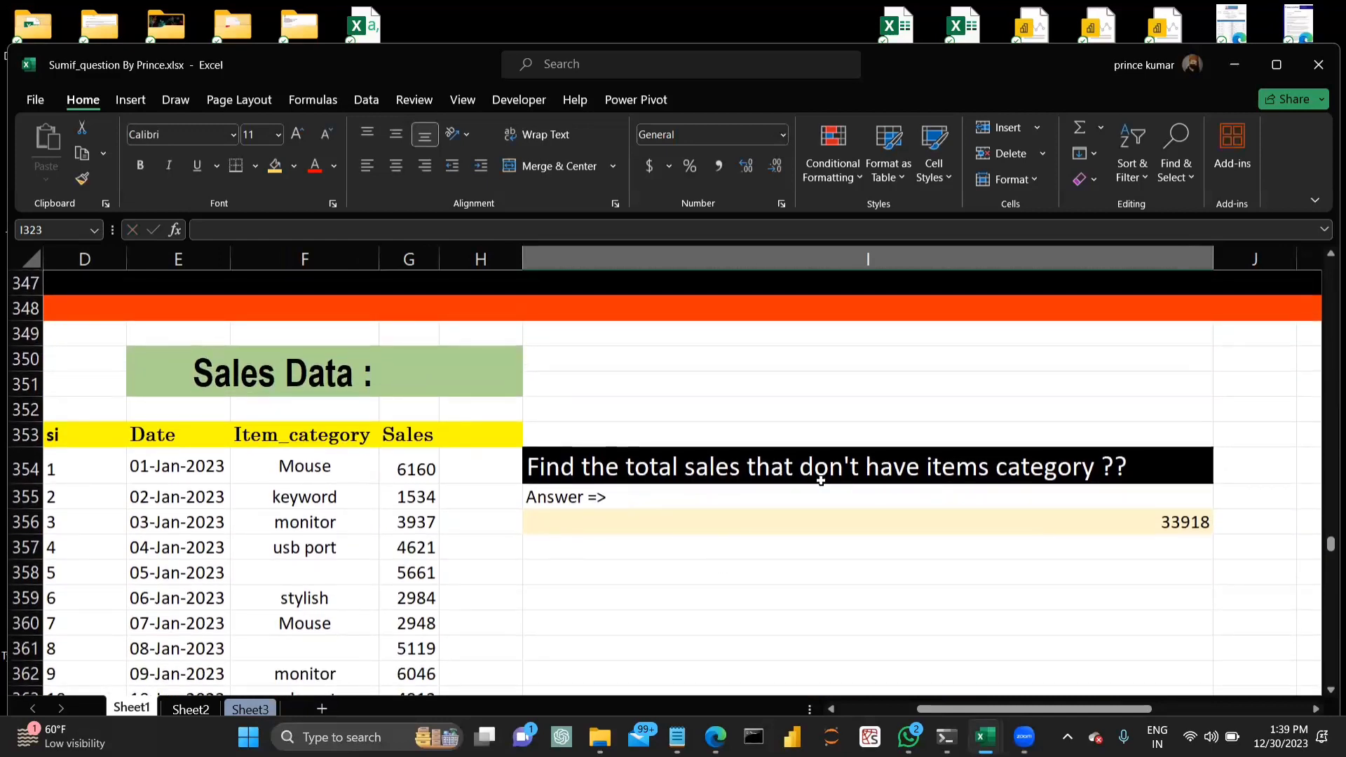
{"action": "left_click", "coordinate": [651, 558]}
{"action": "left_click", "coordinate": [651, 574]}
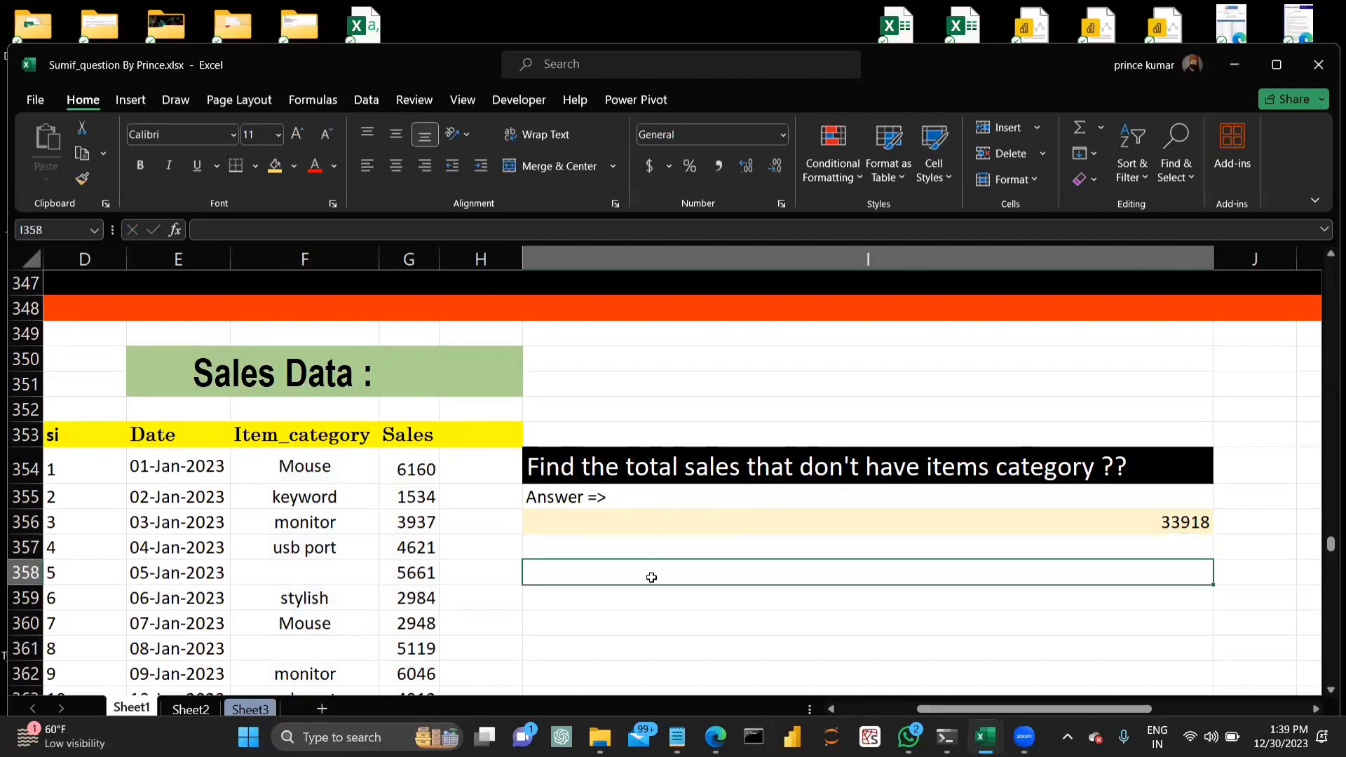
{"action": "type", "text": "=sumif"}
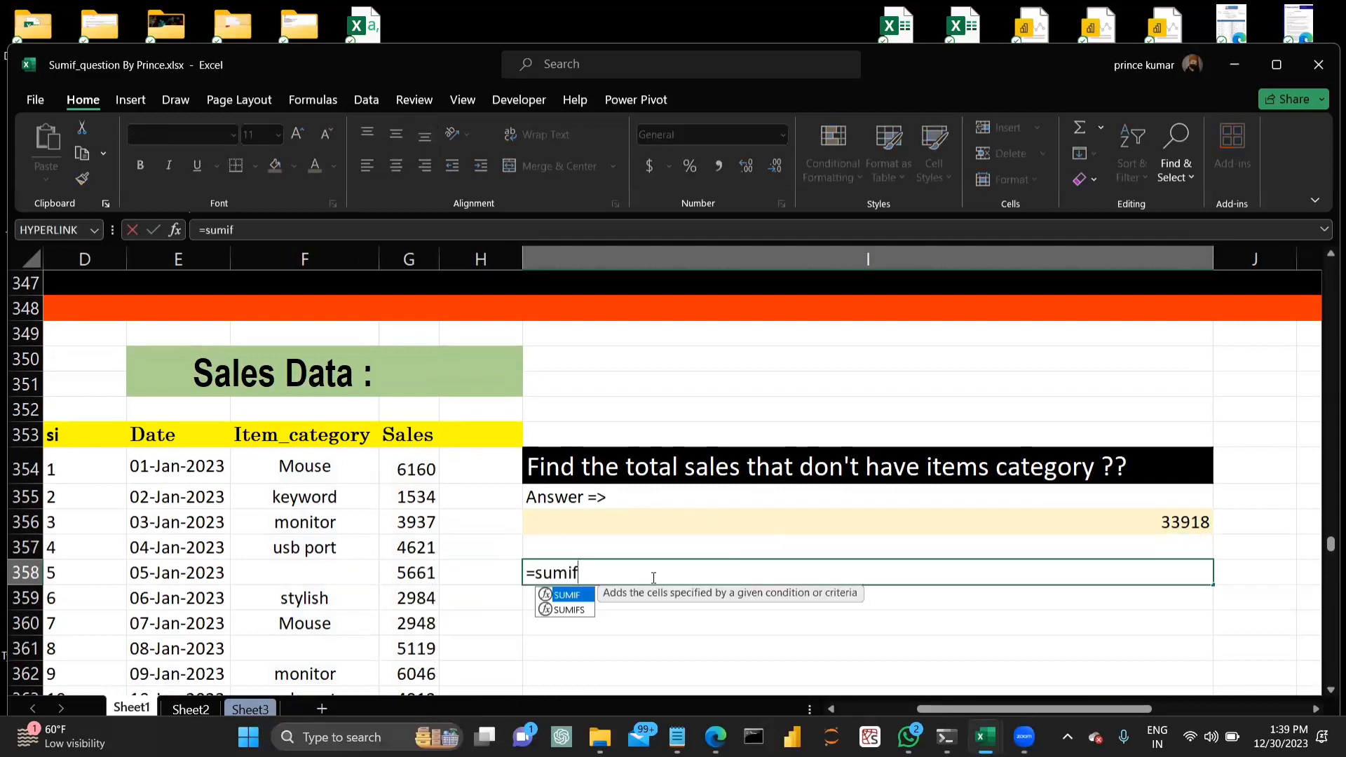
{"action": "key", "text": "Tab"}
{"action": "key", "text": "Return"}
{"action": "left_click", "coordinate": [700, 422]}
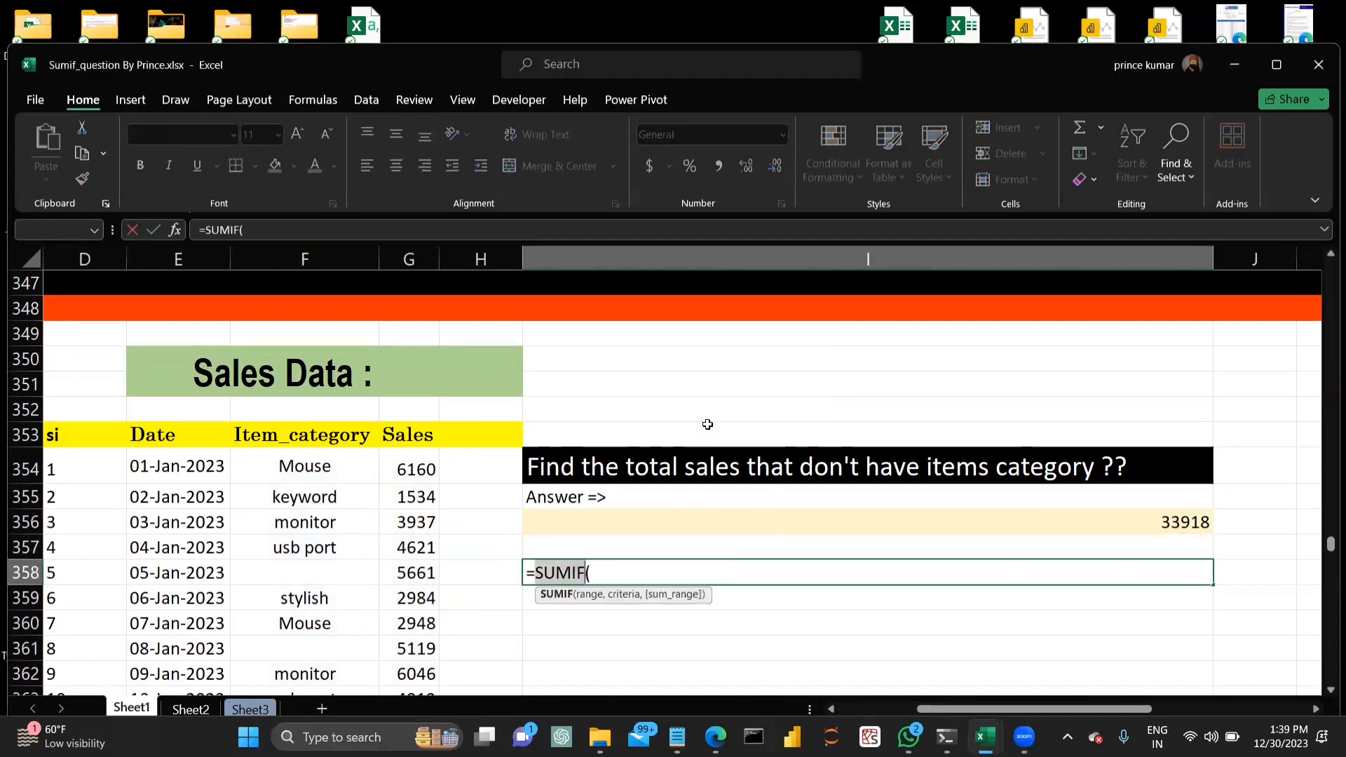
{"action": "key", "text": "Right"}
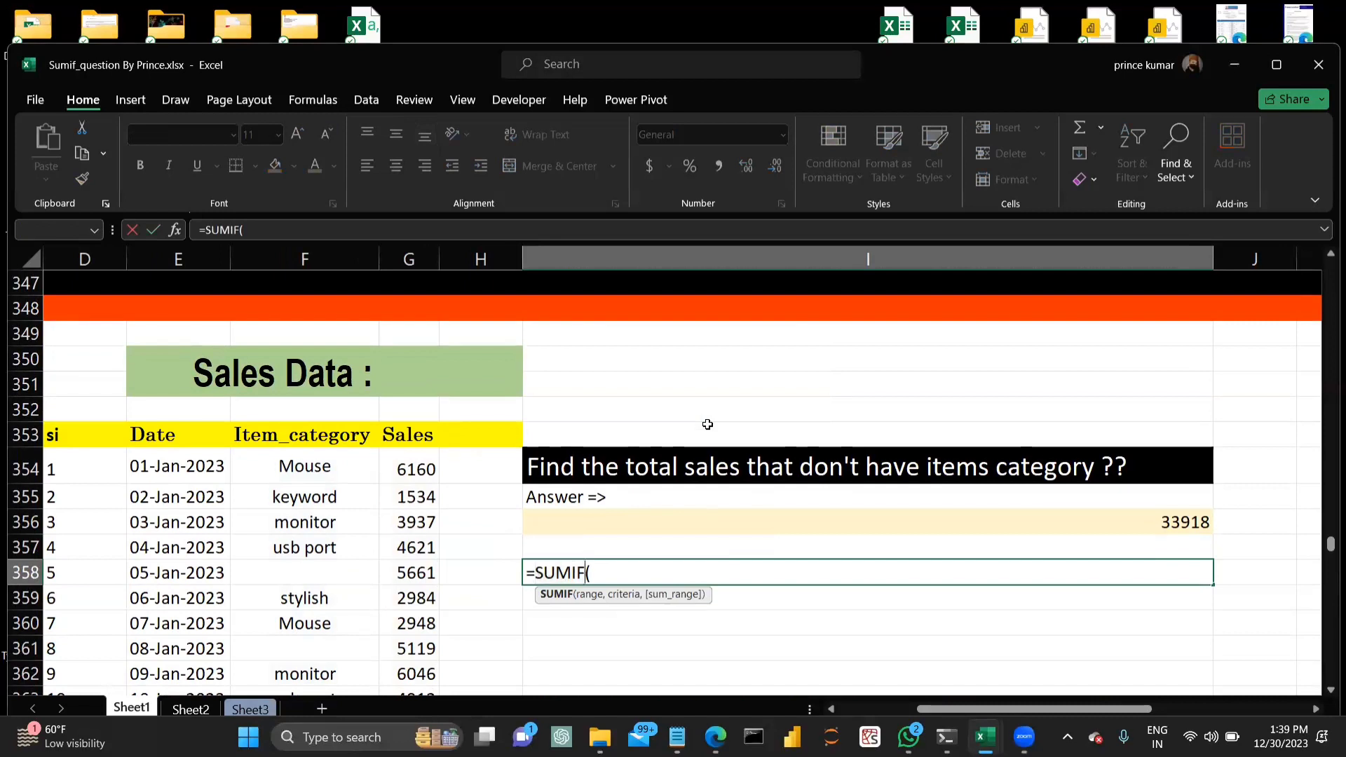
{"action": "key", "text": "Right"}
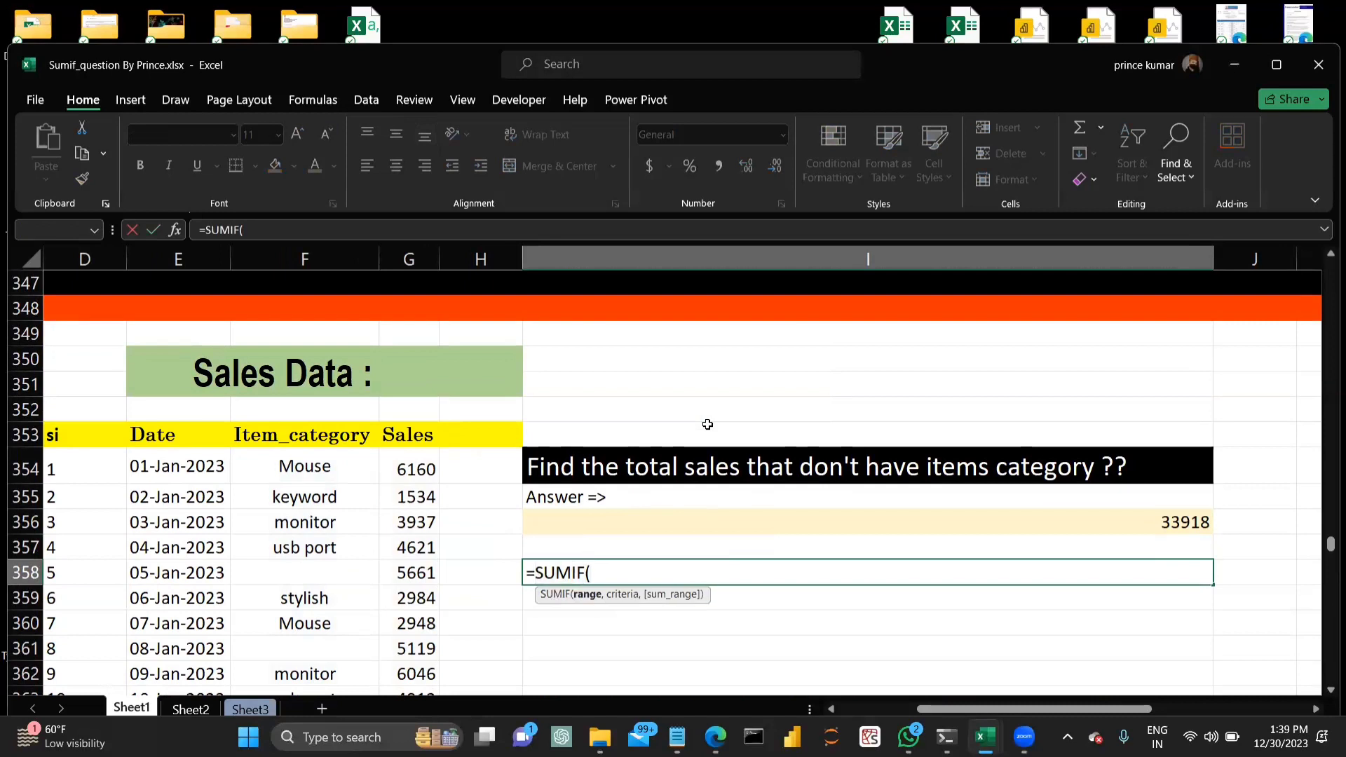
Set the Item_category cells F354:F378 as the criteria range of the SUMIF formula in I358.
{"action": "left_click", "coordinate": [307, 470]}
{"action": "key", "text": "shift+Down"}
{"action": "key", "text": "shift+Down"}
{"action": "key", "text": "shift+Down"}
{"action": "key", "text": "shift+Down"}
{"action": "key", "text": "shift+Down"}
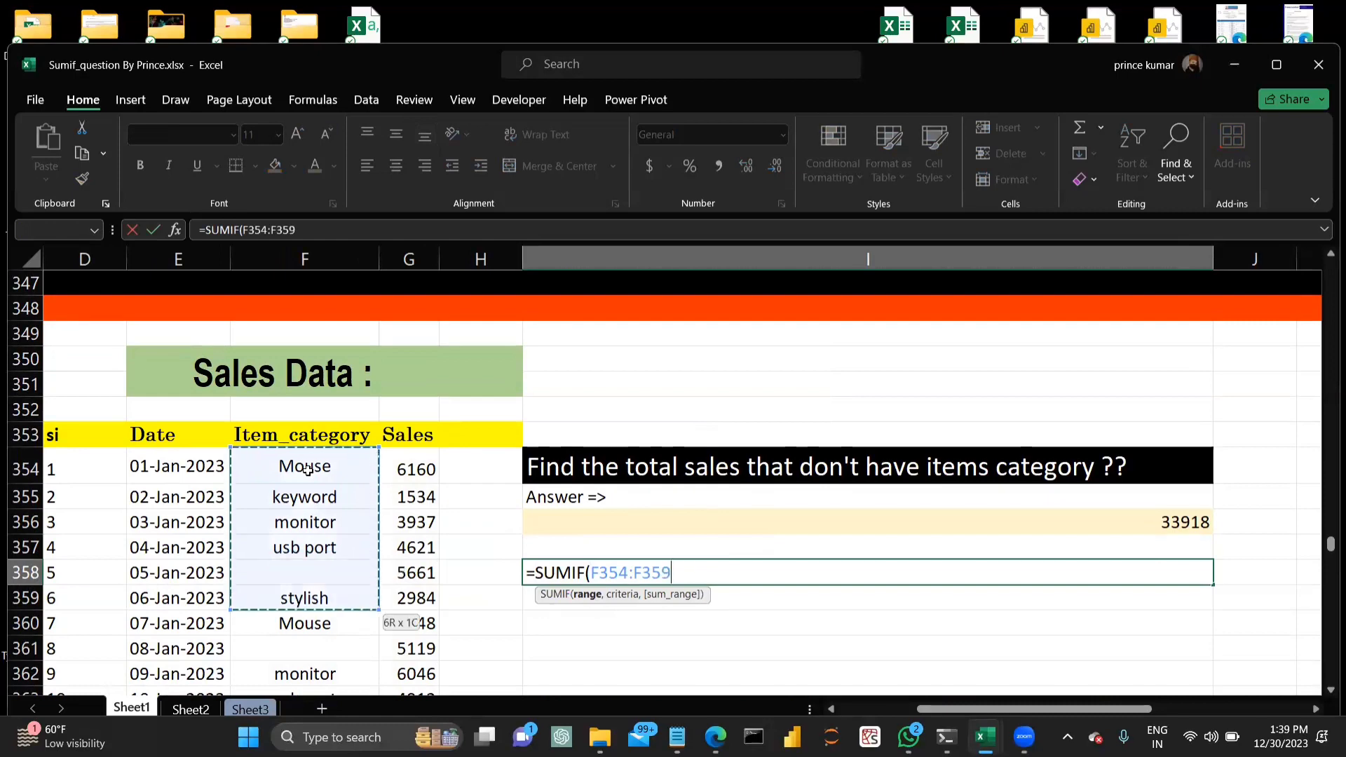
{"action": "key", "text": "shift+Down"}
{"action": "key", "text": "shift+Down"}
{"action": "key", "text": "shift+Down"}
{"action": "key", "text": "shift+Down"}
{"action": "key", "text": "shift+Down"}
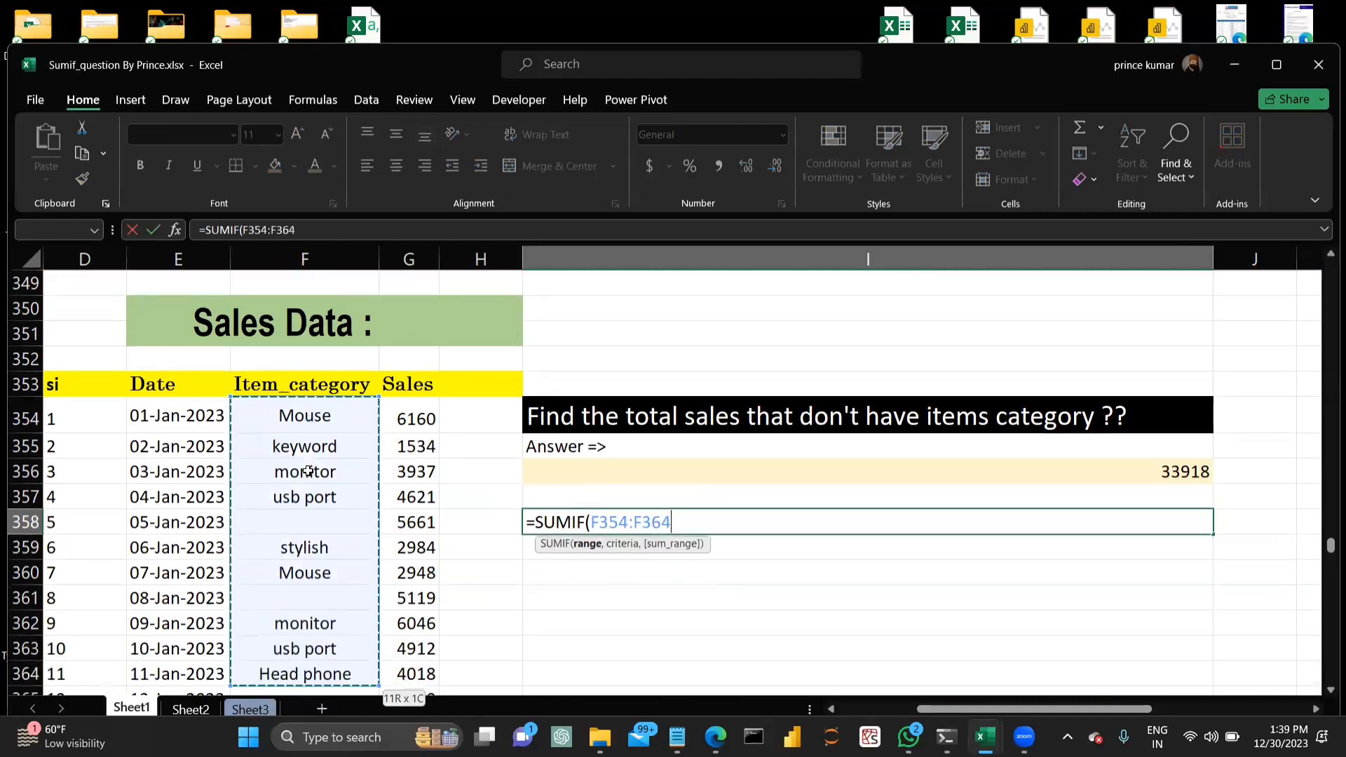
{"action": "scroll", "coordinate": [307, 471], "scroll_direction": "down", "scroll_amount": 2}
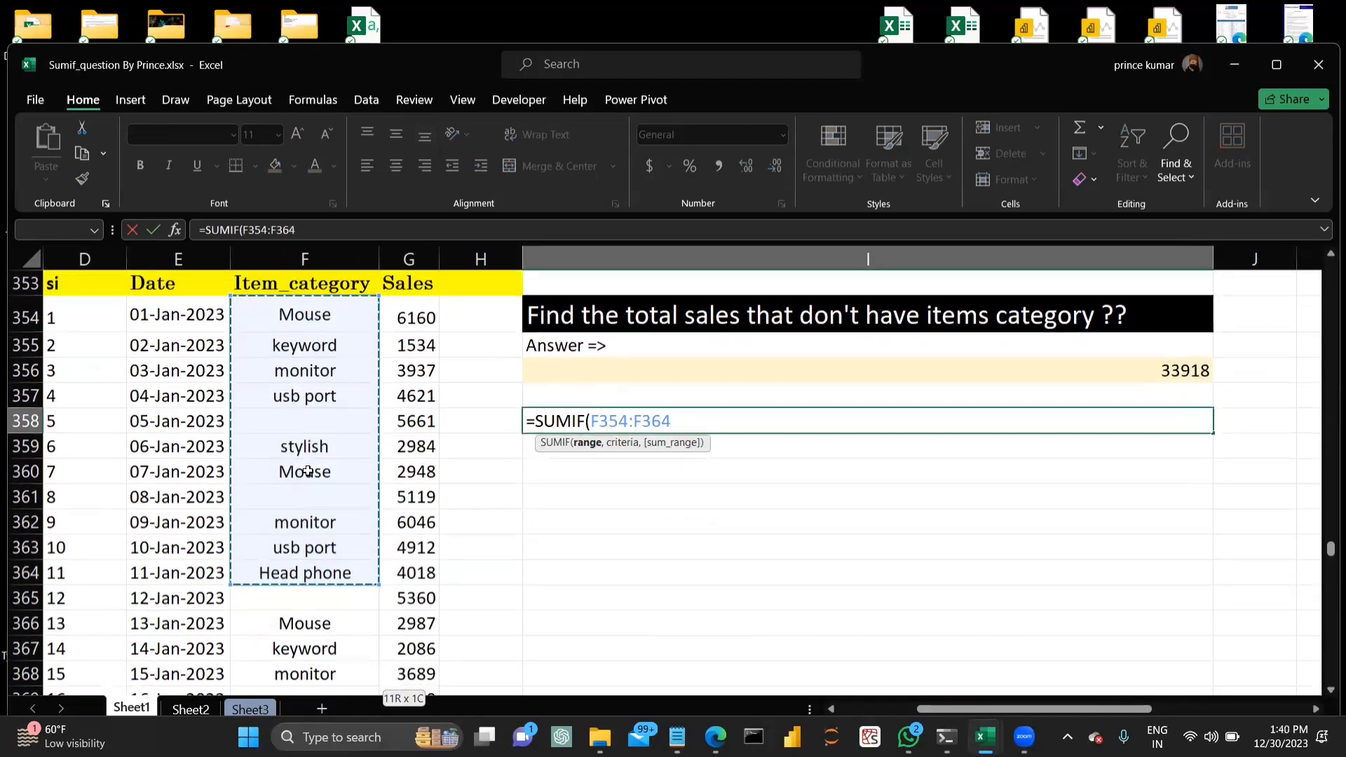
{"action": "key", "text": "shift+Down"}
{"action": "key", "text": "shift+Down"}
{"action": "key", "text": "shift+Down"}
{"action": "key", "text": "shift+Down"}
{"action": "key", "text": "shift+Down"}
{"action": "key", "text": "shift+Down"}
{"action": "key", "text": "shift+Down"}
{"action": "key", "text": "shift+Down"}
{"action": "key", "text": "shift+Down"}
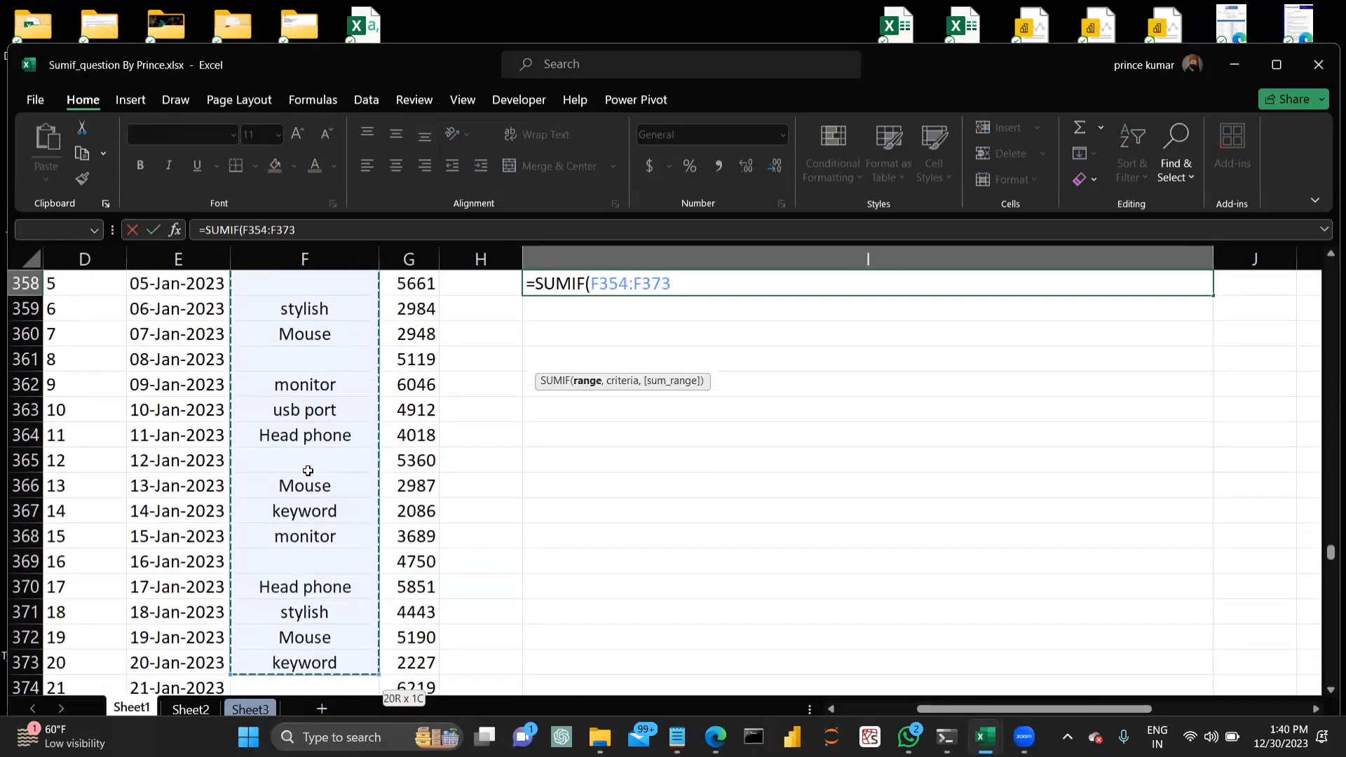
{"action": "key", "text": "shift+Down"}
{"action": "key", "text": "shift+Down"}
{"action": "key", "text": "shift+Down"}
{"action": "key", "text": "shift+Down"}
{"action": "key", "text": "shift+Down"}
{"action": "key", "text": "shift+Down"}
{"action": "key", "text": "shift+Down"}
{"action": "key", "text": "shift+Down"}
{"action": "key", "text": "shift+Down"}
{"action": "key", "text": "shift+Down"}
{"action": "key", "text": "shift+Down"}
{"action": "key", "text": "shift+Down"}
{"action": "key", "text": "shift+Down"}
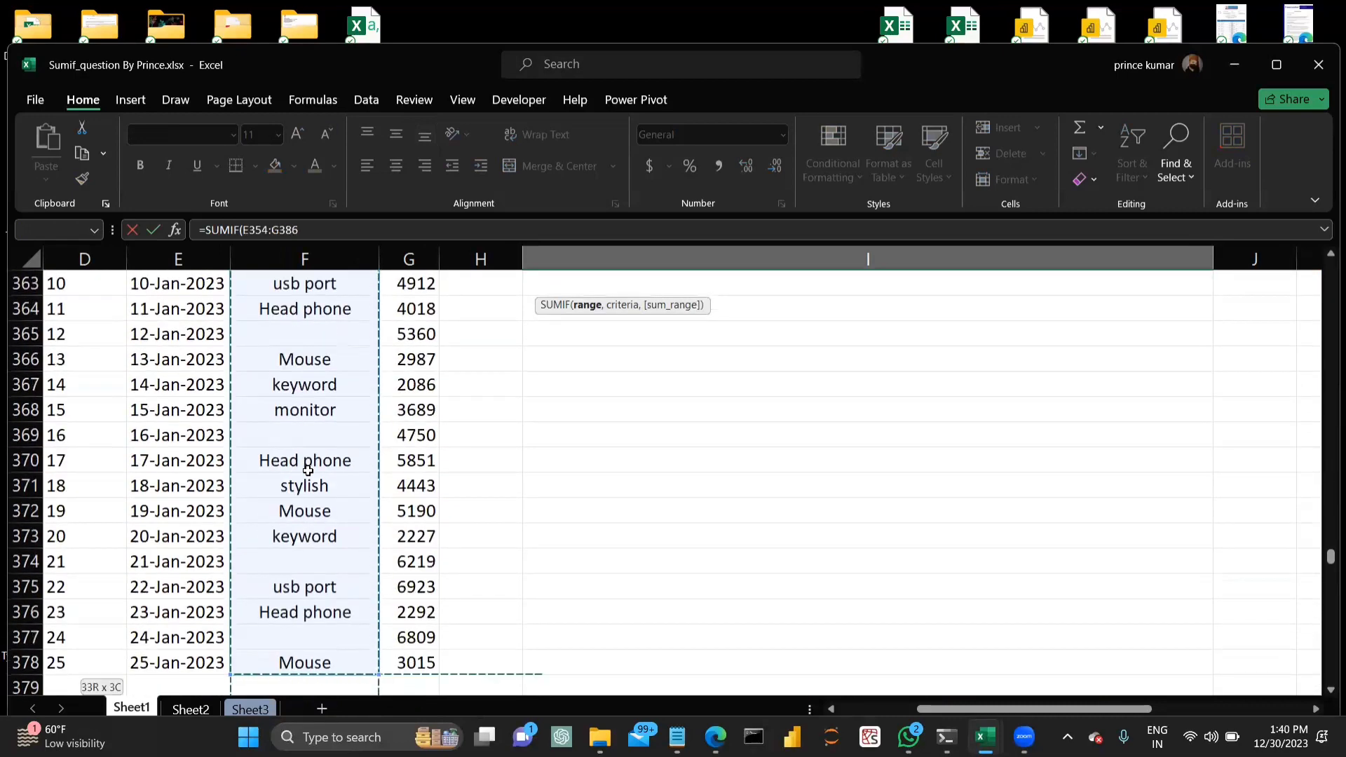
{"action": "key", "text": "shift+Up"}
{"action": "key", "text": "shift+Up"}
{"action": "key", "text": "shift+Up"}
{"action": "key", "text": "shift+Up"}
{"action": "key", "text": "shift+Up"}
{"action": "key", "text": "shift+Up"}
{"action": "key", "text": "shift+Up"}
{"action": "key", "text": "shift+Up"}
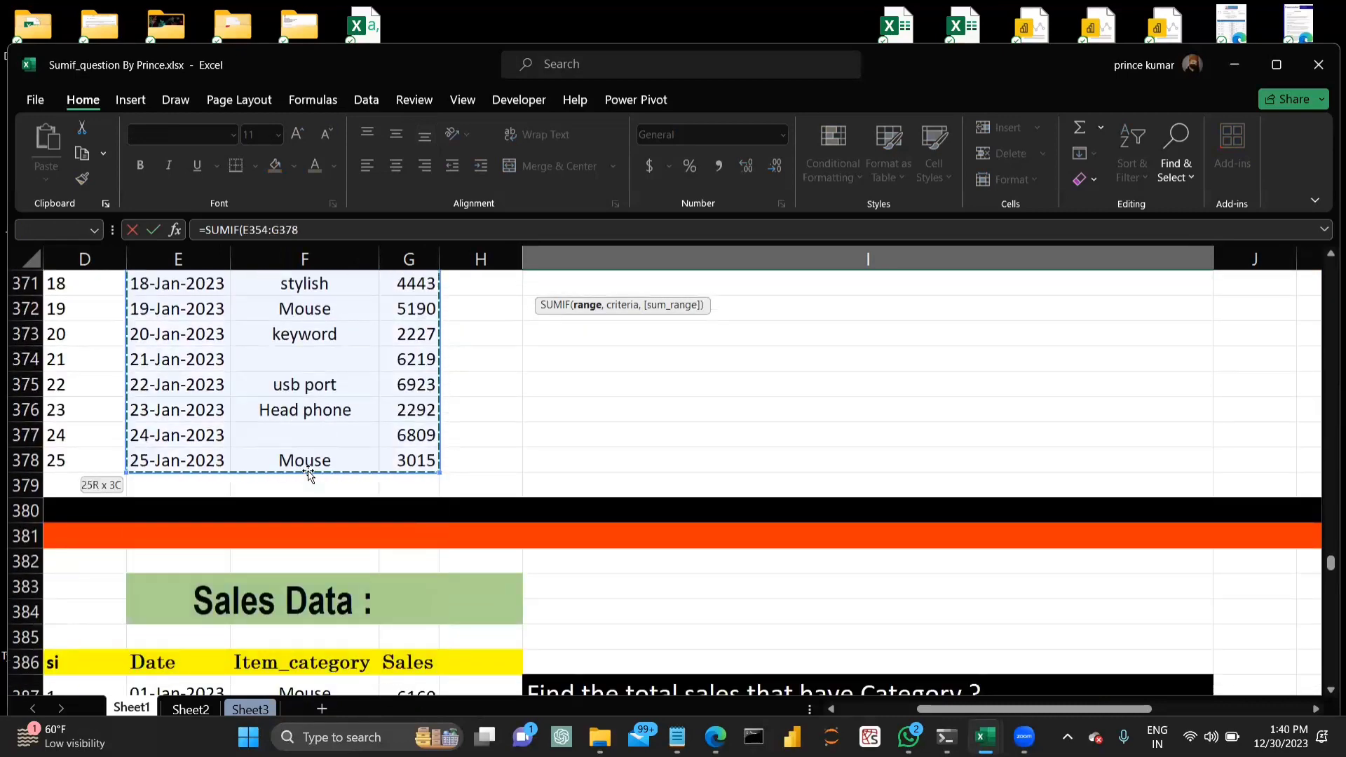
{"action": "key", "text": "shift+Left"}
{"action": "key", "text": "shift+Right"}
{"action": "key", "text": "shift+Right"}
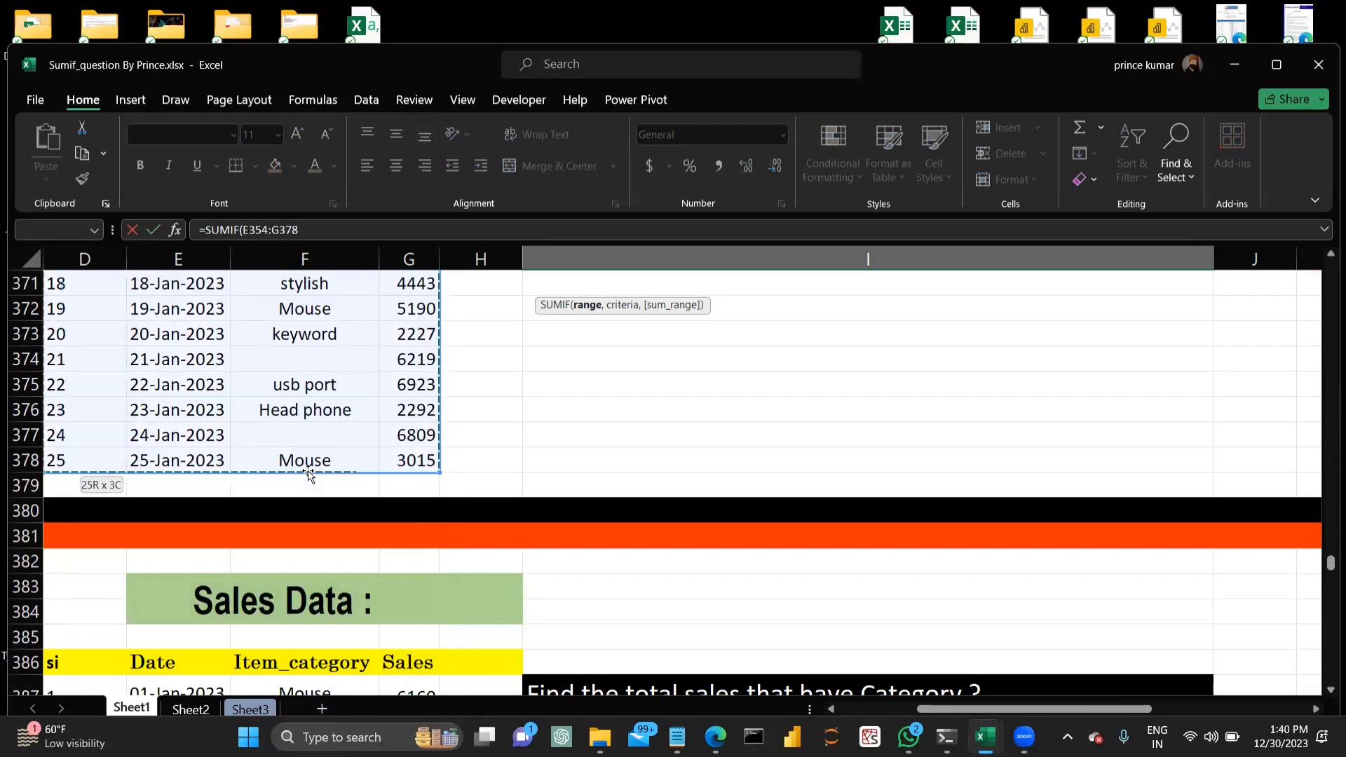
{"action": "key", "text": "shift+Left"}
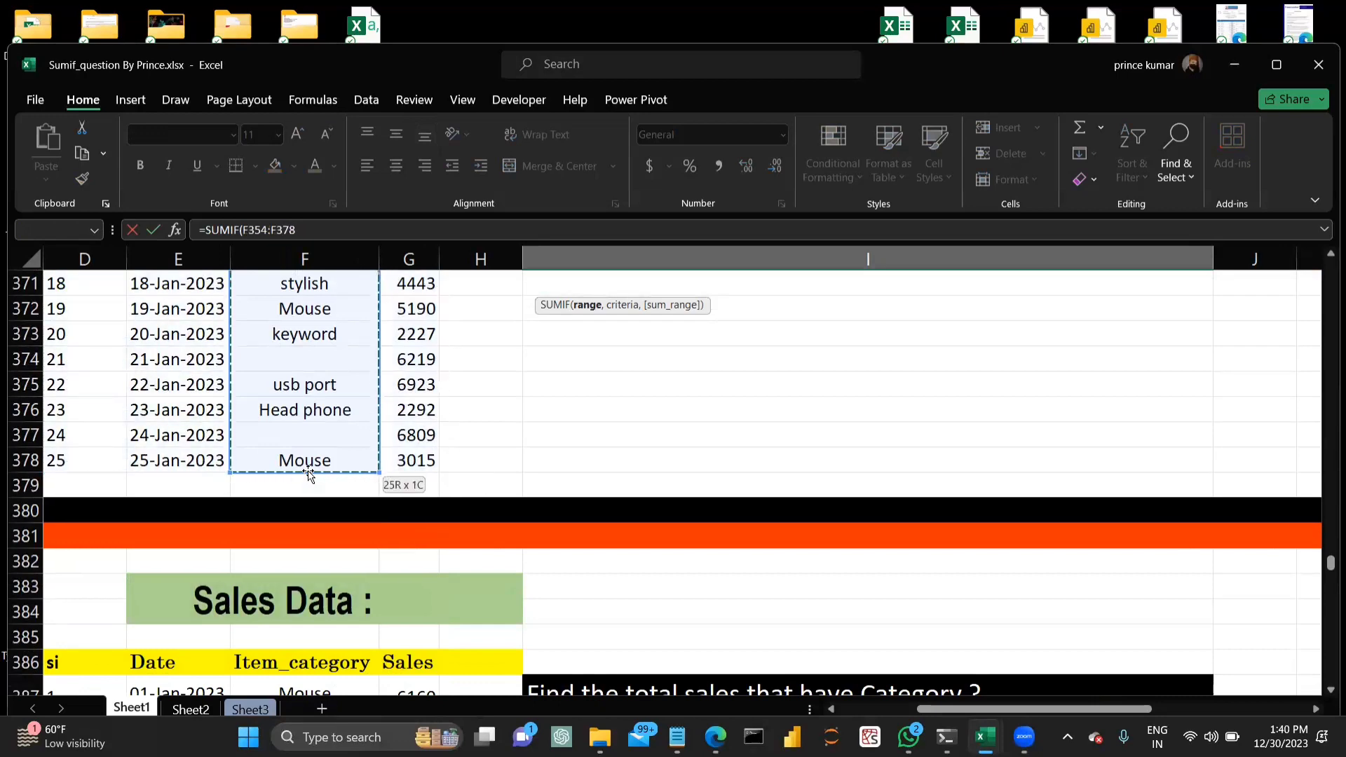
{"action": "scroll", "coordinate": [308, 474], "scroll_direction": "up", "scroll_amount": 8}
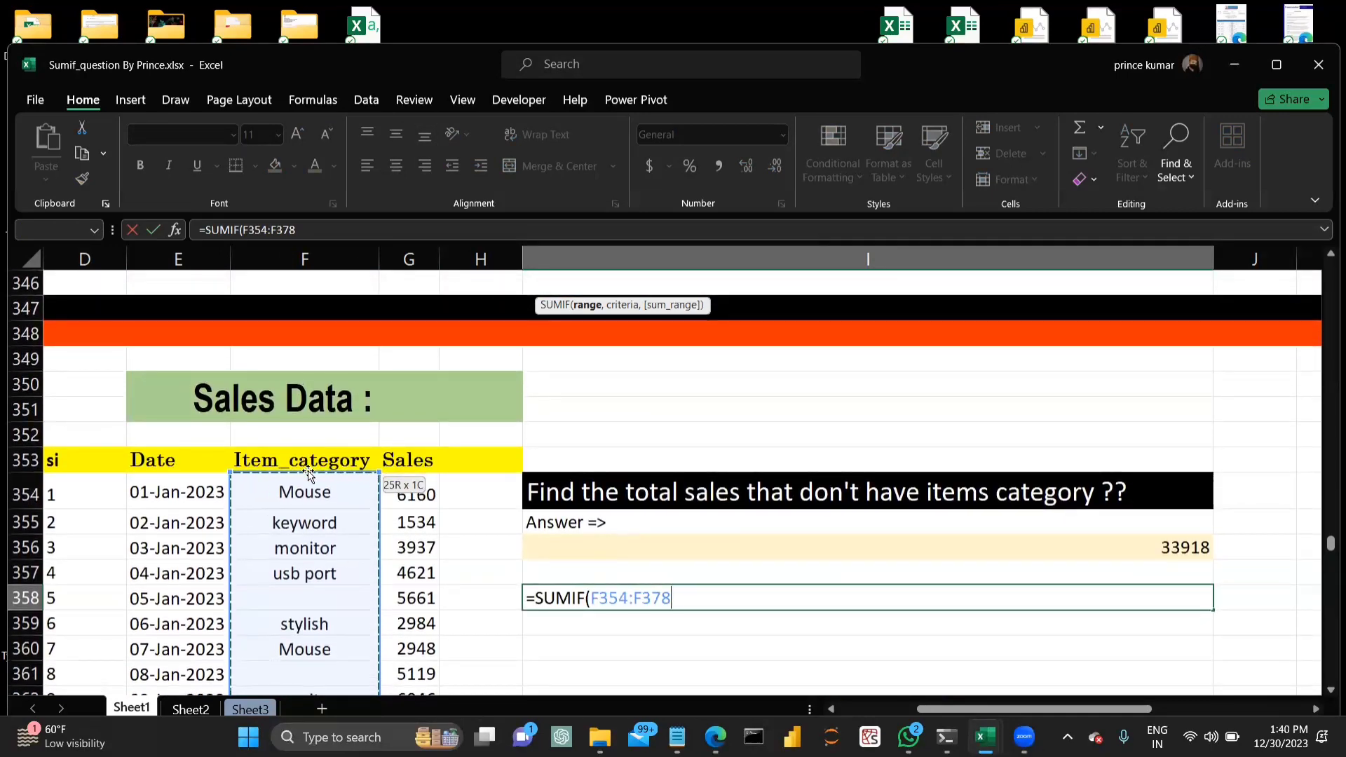
{"action": "type", "text": ","}
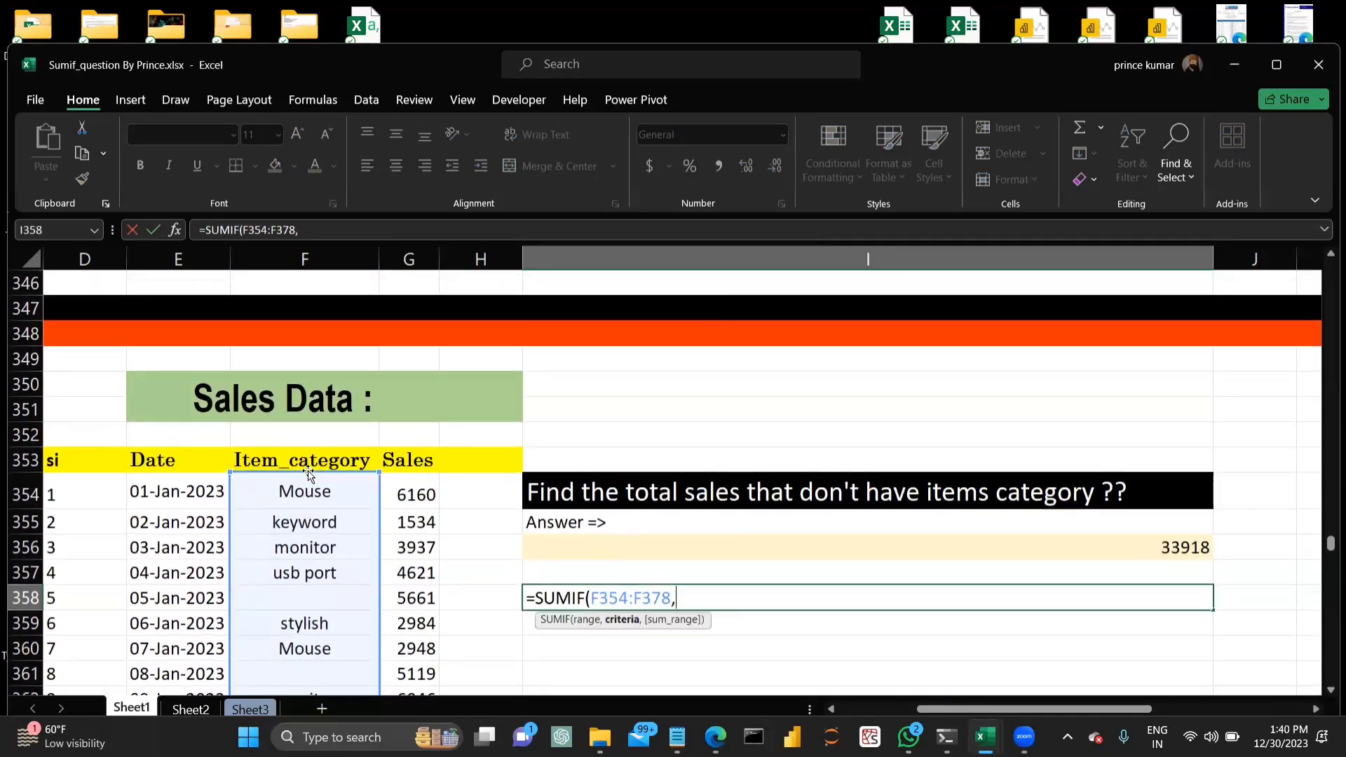
Complete the SUMIF formula in I358 with the empty-text criterion "" and the Sales values G354:G378 as the sum range.
{"action": "type", "text": "\"\","}
{"action": "left_click", "coordinate": [400, 488]}
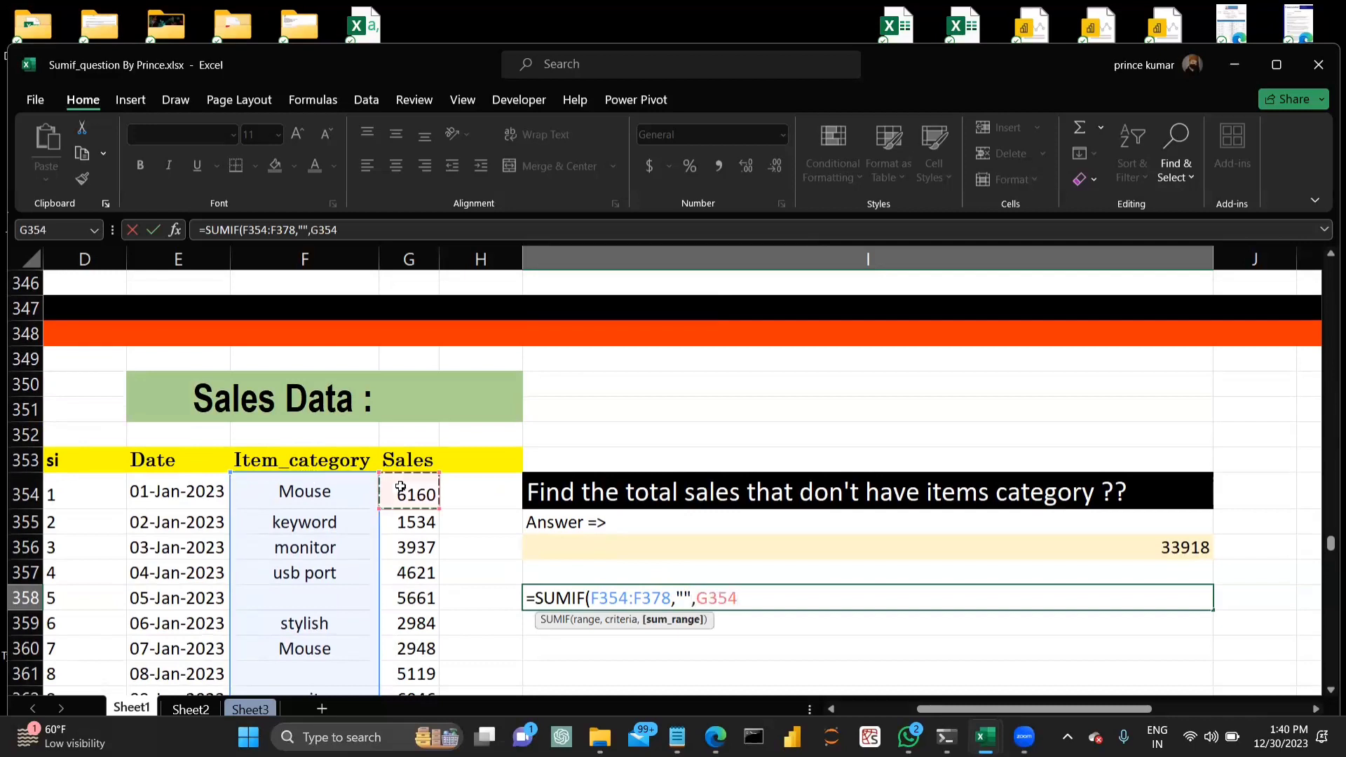
{"action": "key", "text": "ctrl+shift+Down"}
{"action": "key", "text": "Return"}
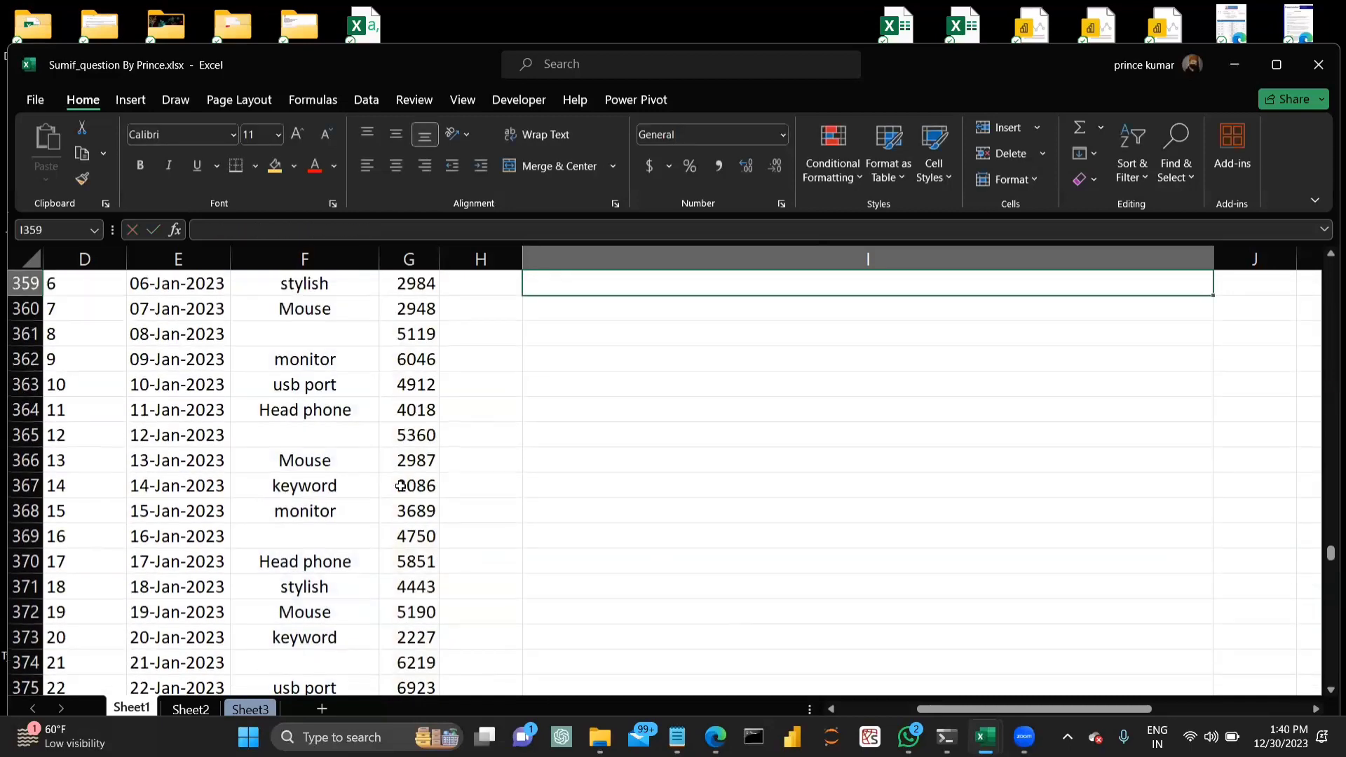
Compare the new SUMIF formula and result in I358 with the existing answer in I356.
{"action": "scroll", "coordinate": [581, 524], "scroll_direction": "up", "scroll_amount": 3}
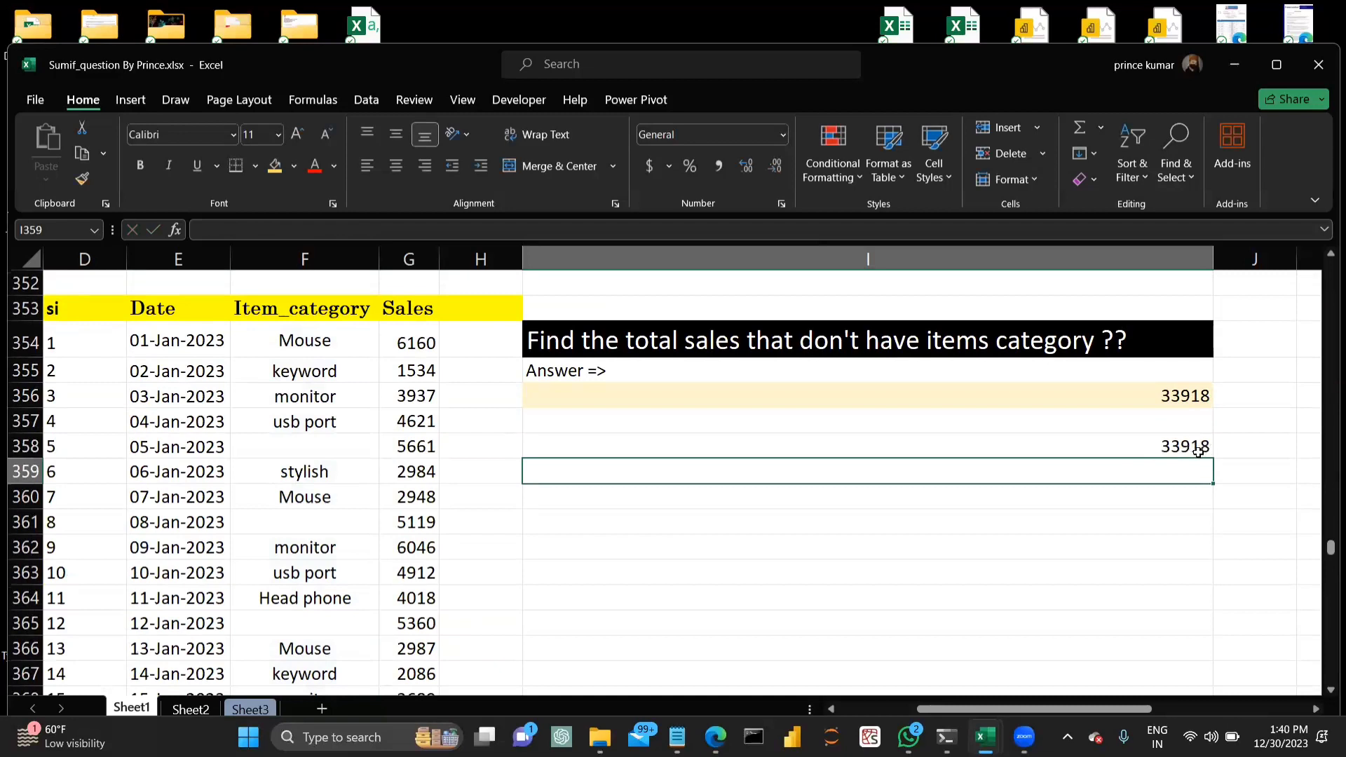
{"action": "left_click", "coordinate": [1165, 400]}
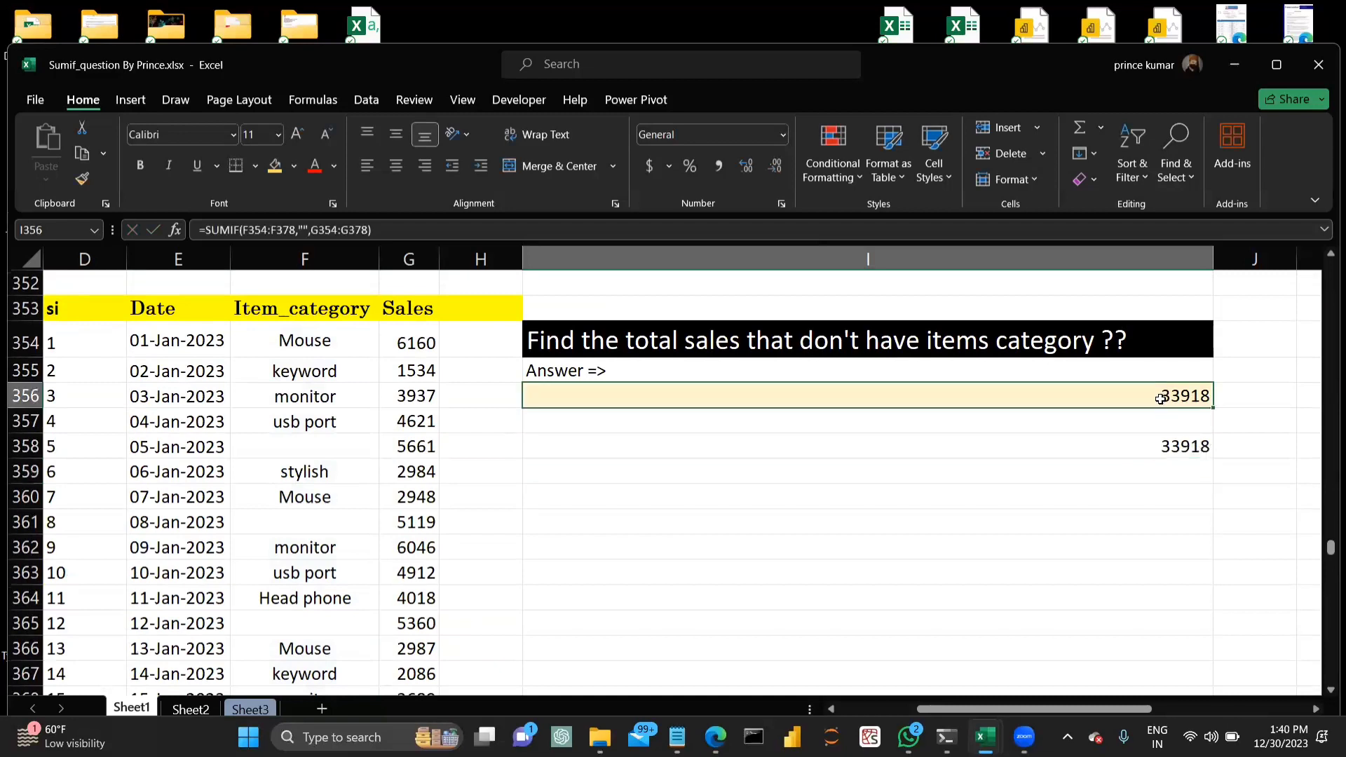
{"action": "left_click", "coordinate": [1166, 452]}
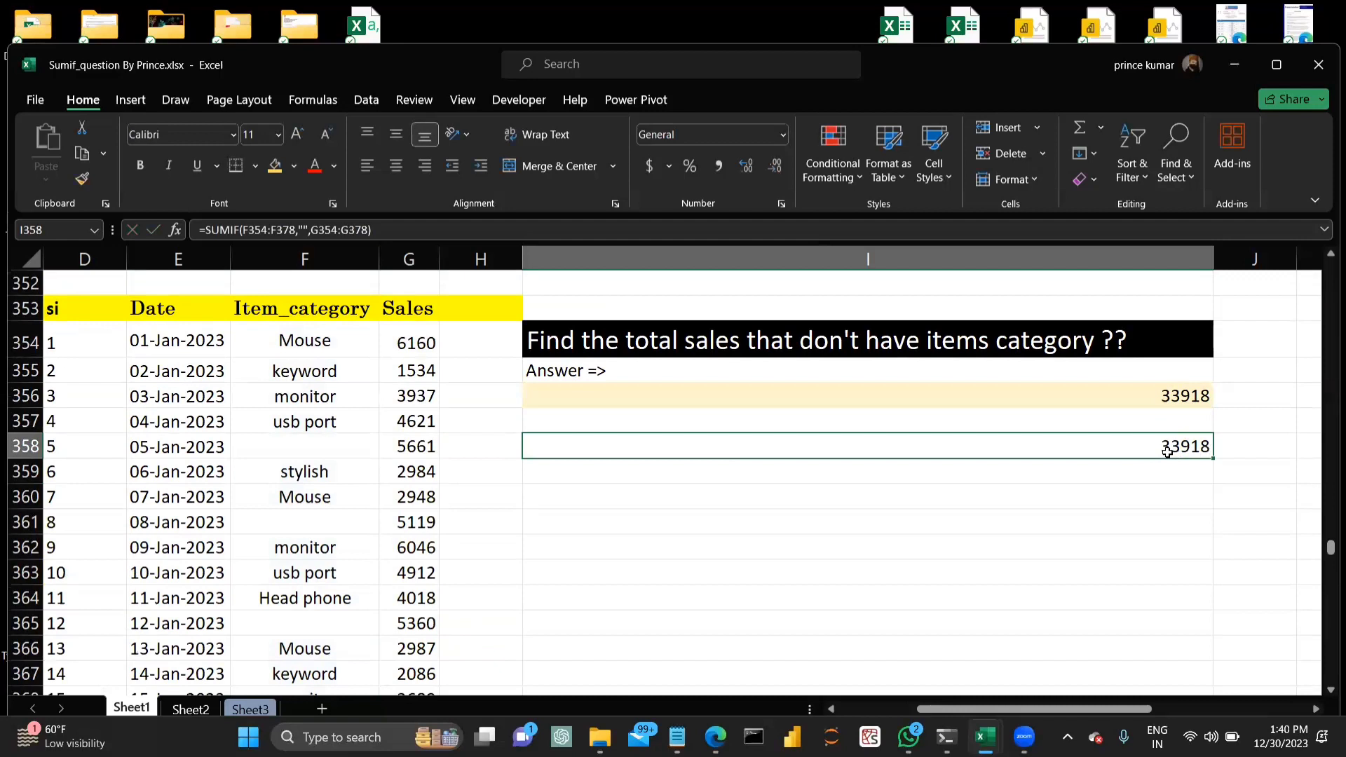
{"action": "left_click", "coordinate": [967, 503]}
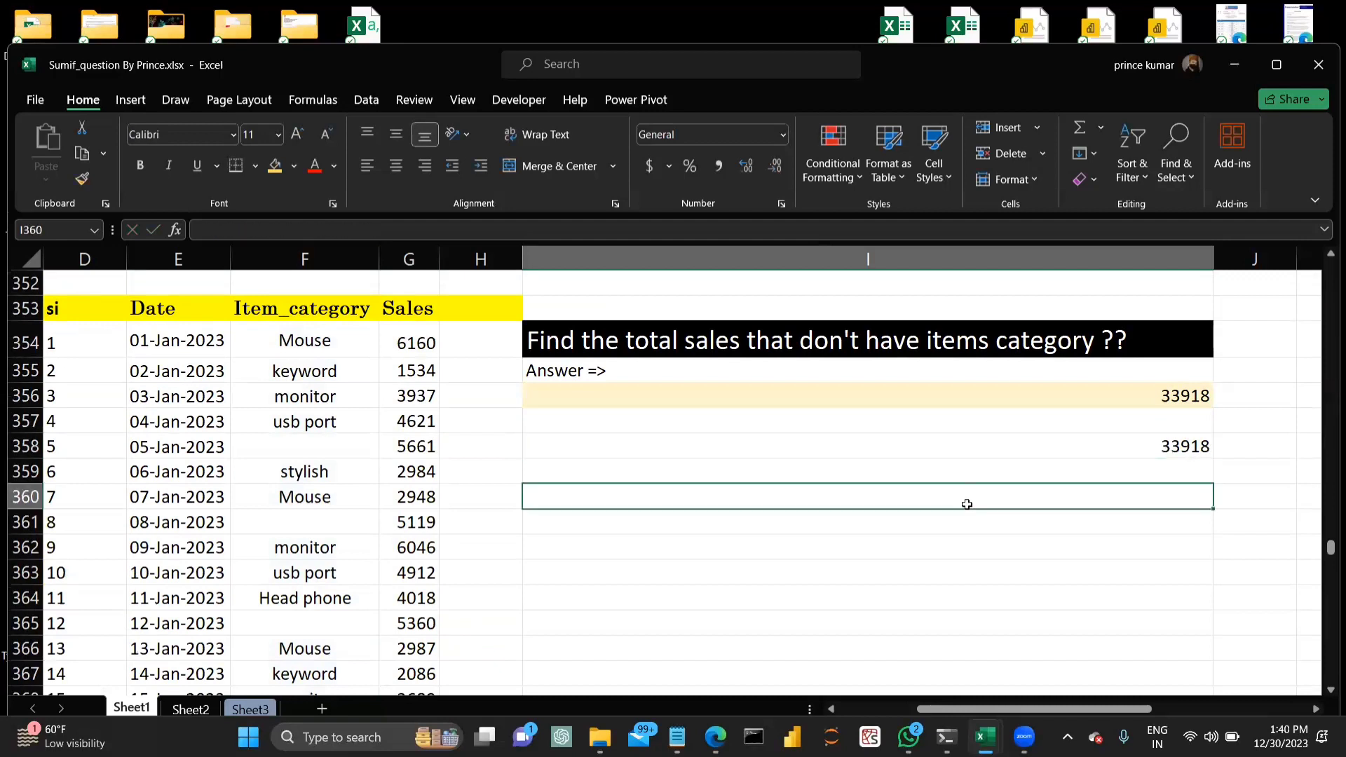
Examine the question on total sales that have a category and the existing SUMIF formula in I389.
{"action": "scroll", "coordinate": [966, 503], "scroll_direction": "down", "scroll_amount": 6}
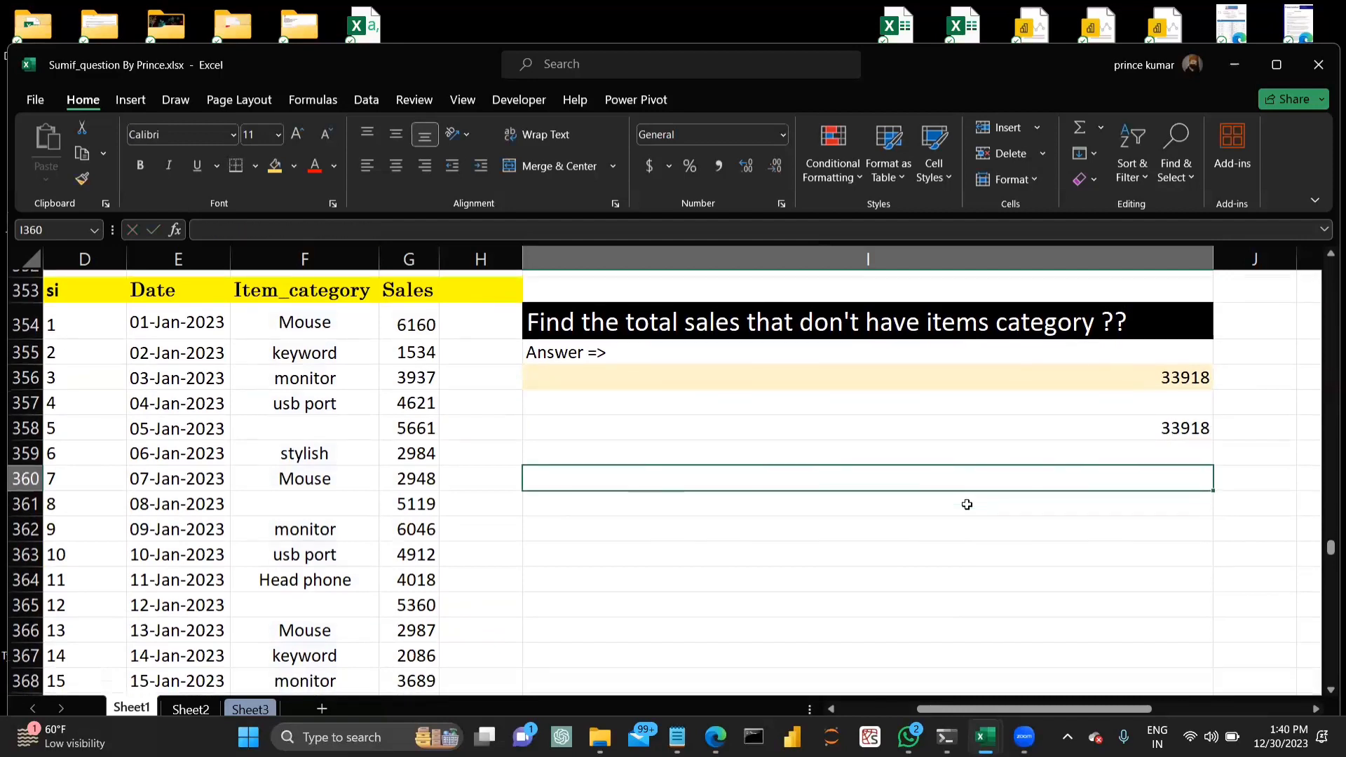
{"action": "scroll", "coordinate": [967, 504], "scroll_direction": "down", "scroll_amount": 6}
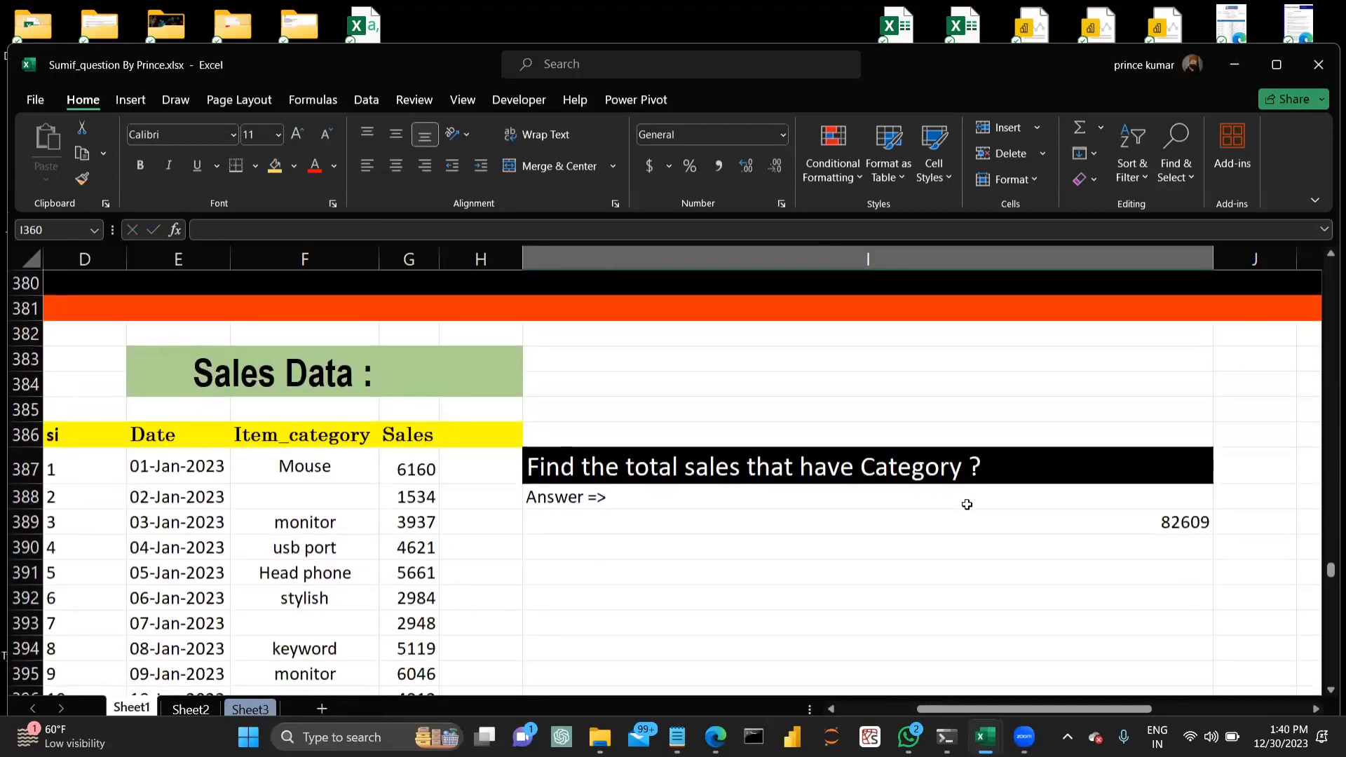
{"action": "scroll", "coordinate": [966, 503], "scroll_direction": "down", "scroll_amount": 2}
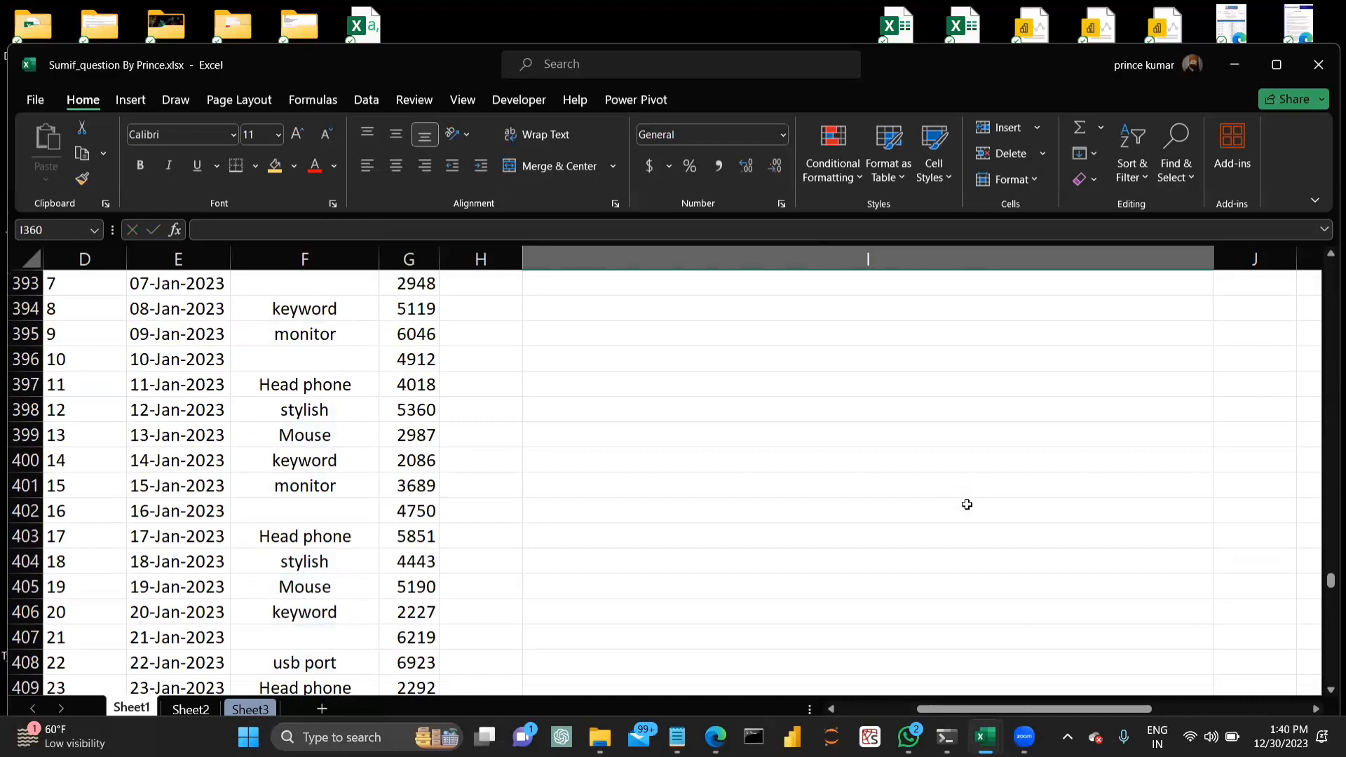
{"action": "scroll", "coordinate": [966, 504], "scroll_direction": "up", "scroll_amount": 6}
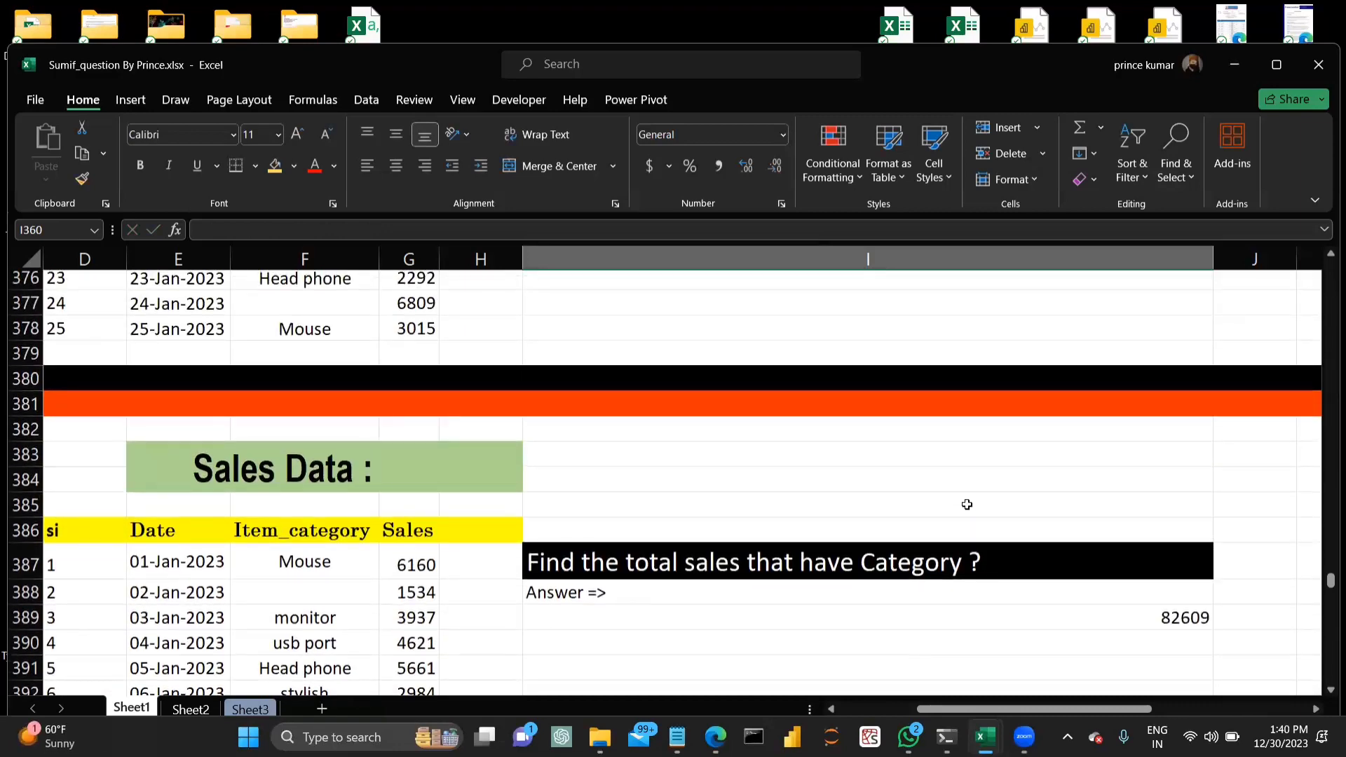
{"action": "scroll", "coordinate": [966, 504], "scroll_direction": "down", "scroll_amount": 1}
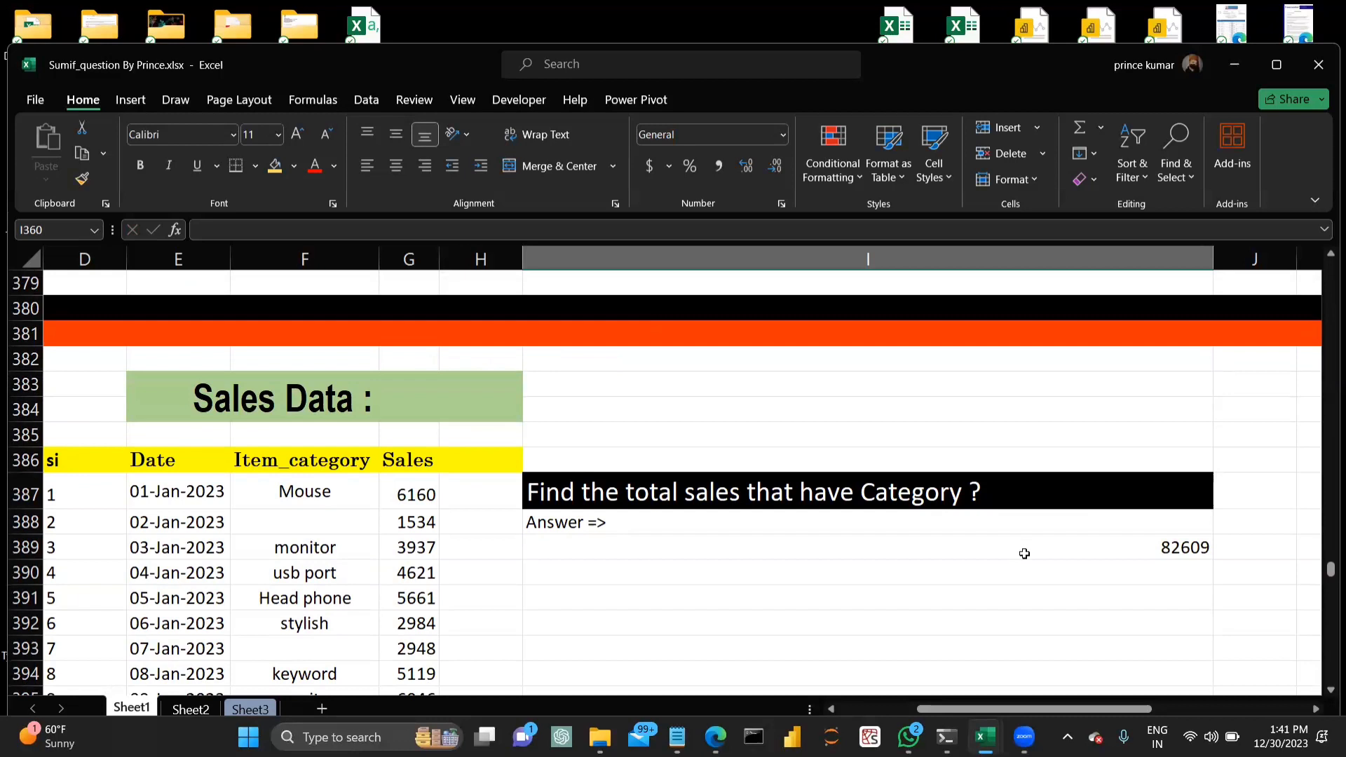
{"action": "scroll", "coordinate": [960, 556], "scroll_direction": "down", "scroll_amount": 2}
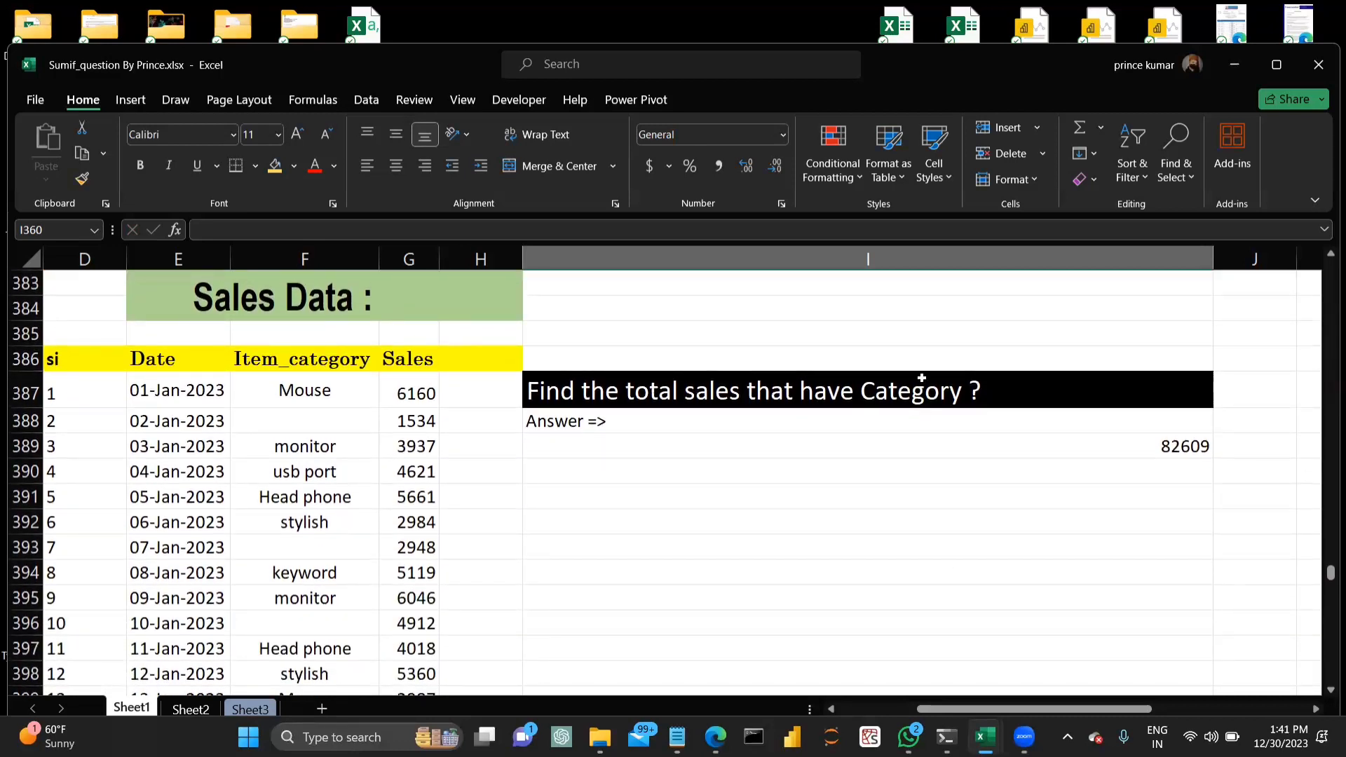
{"action": "left_click", "coordinate": [828, 440]}
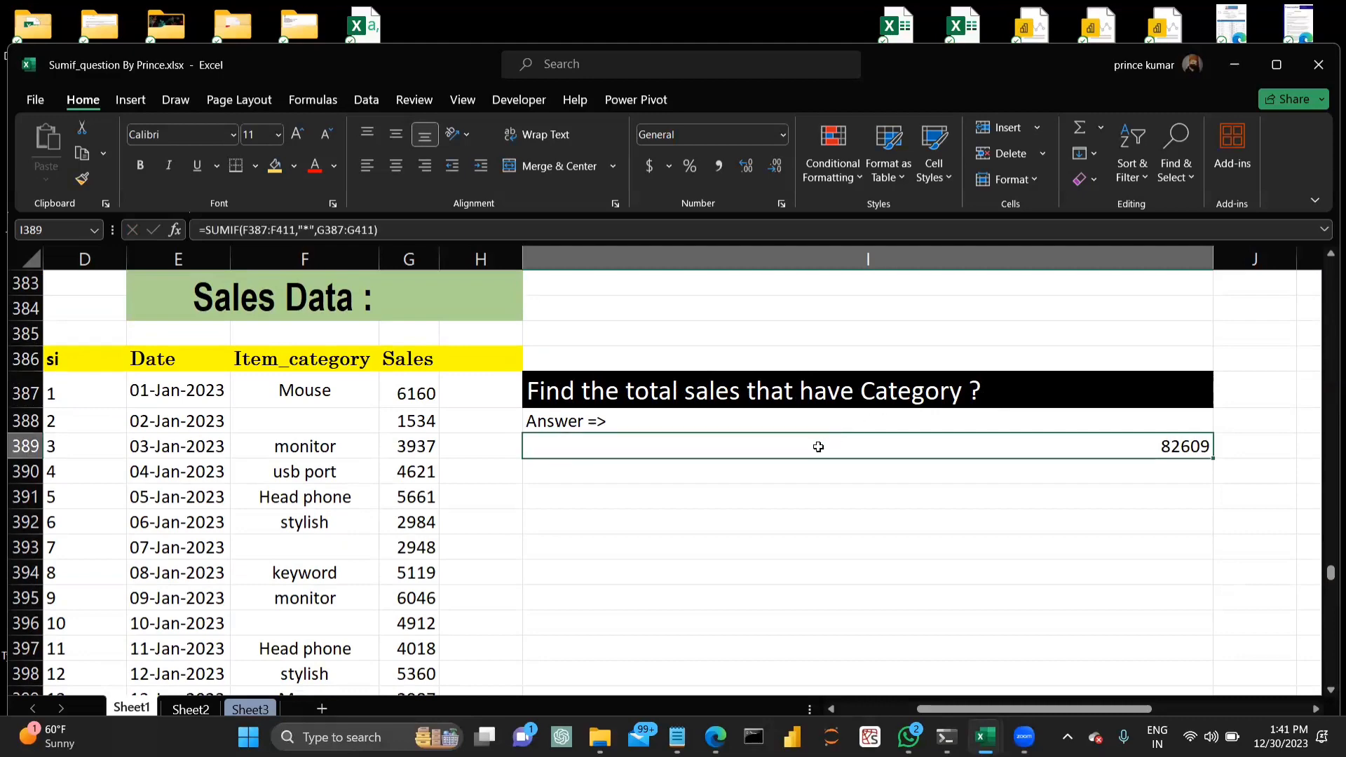
{"action": "scroll", "coordinate": [817, 447], "scroll_direction": "up", "scroll_amount": 2, "text": "ctrl"}
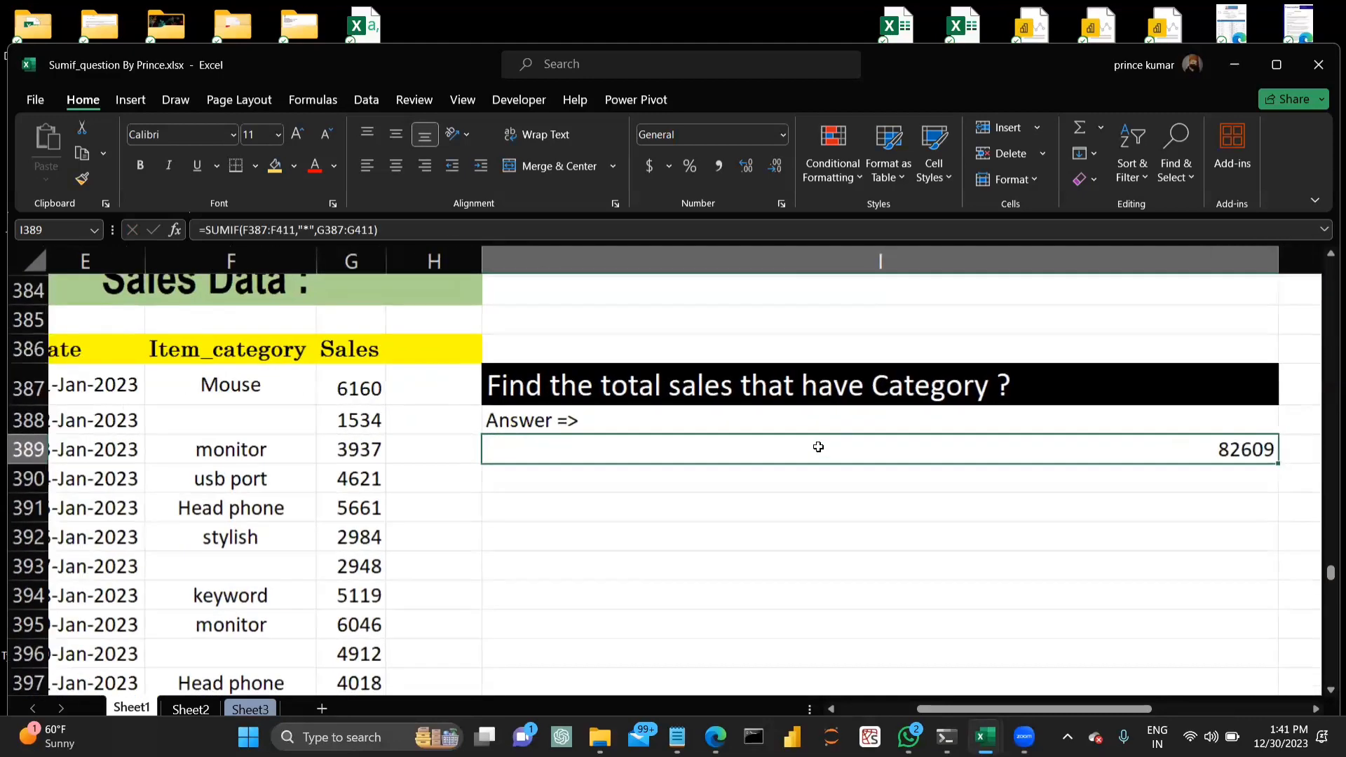
Start a SUMIF formula in I391, below the existing answer on total sales that have a category.
{"action": "left_click", "coordinate": [752, 493]}
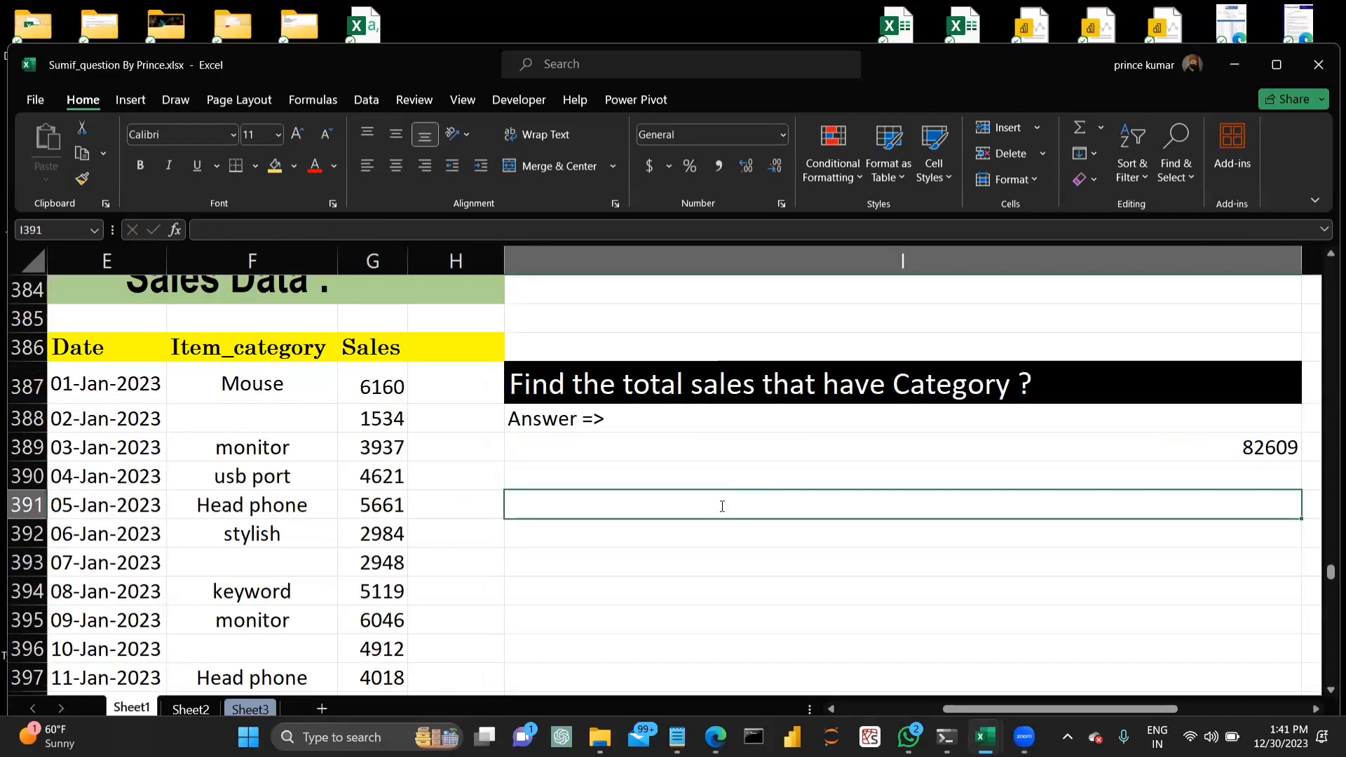
{"action": "type", "text": "d="}
{"action": "key", "text": "BackSpace"}
{"action": "key", "text": "BackSpace"}
{"action": "type", "text": "=s"}
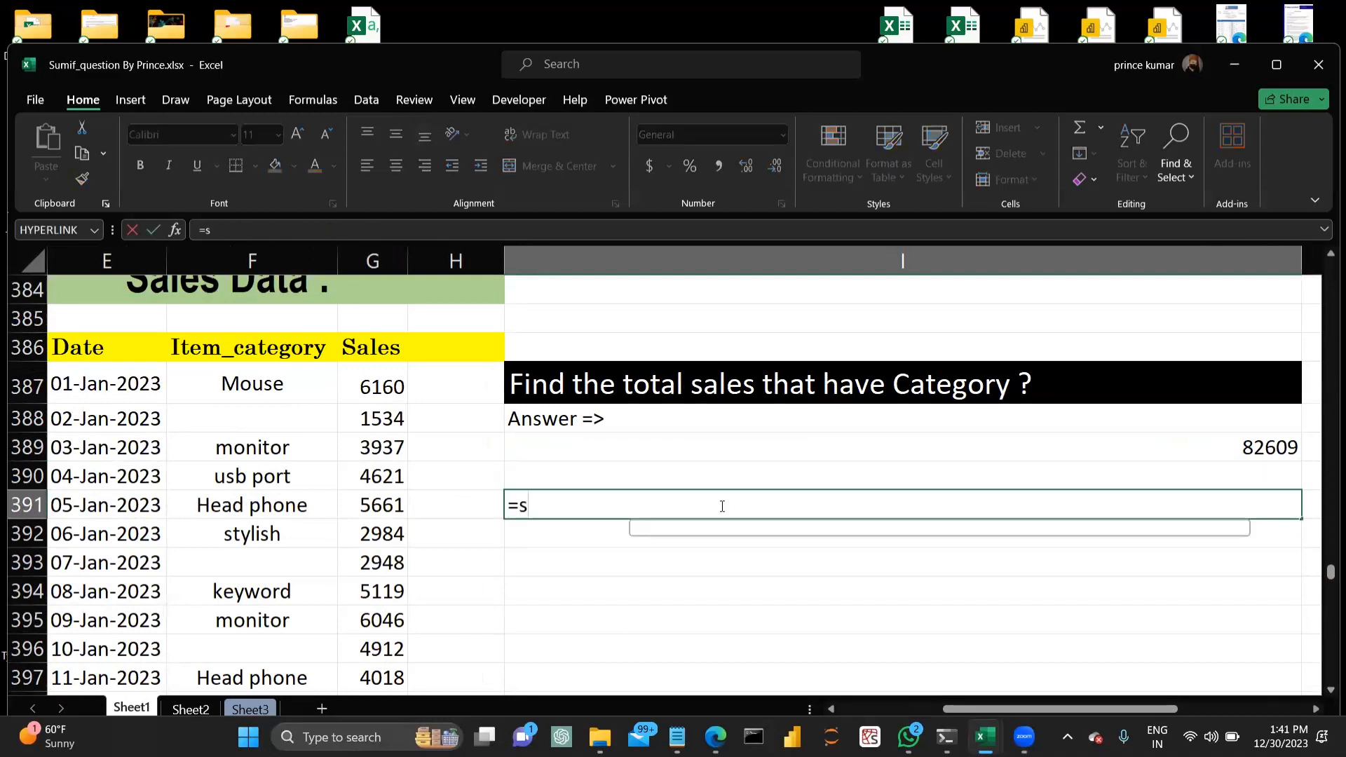
{"action": "type", "text": "umif"}
{"action": "key", "text": "Tab"}
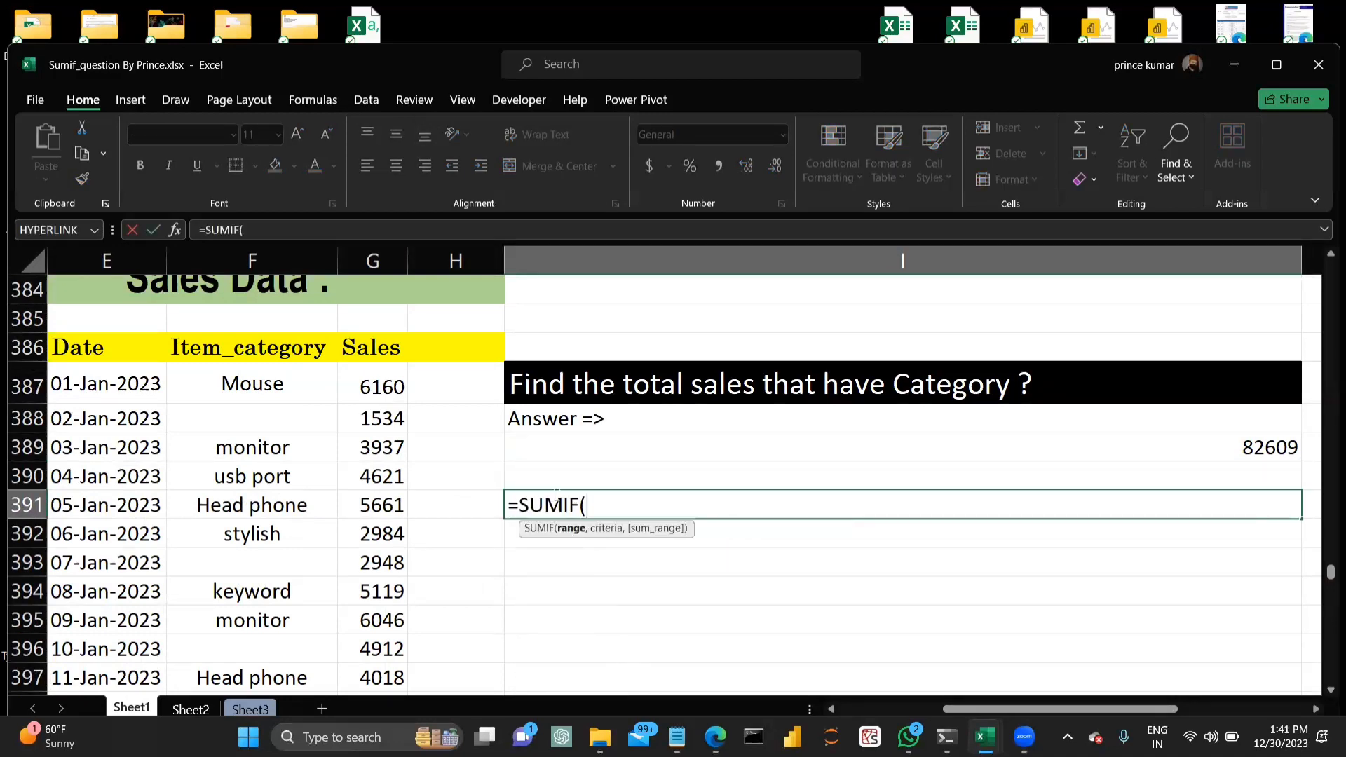
Complete the SUMIF formula in I391 with criteria range F387:F411, the wildcard criterion "*" and sum range G387:G411.
{"action": "left_click_drag", "start_coordinate": [274, 381], "coordinate": [252, 622]}
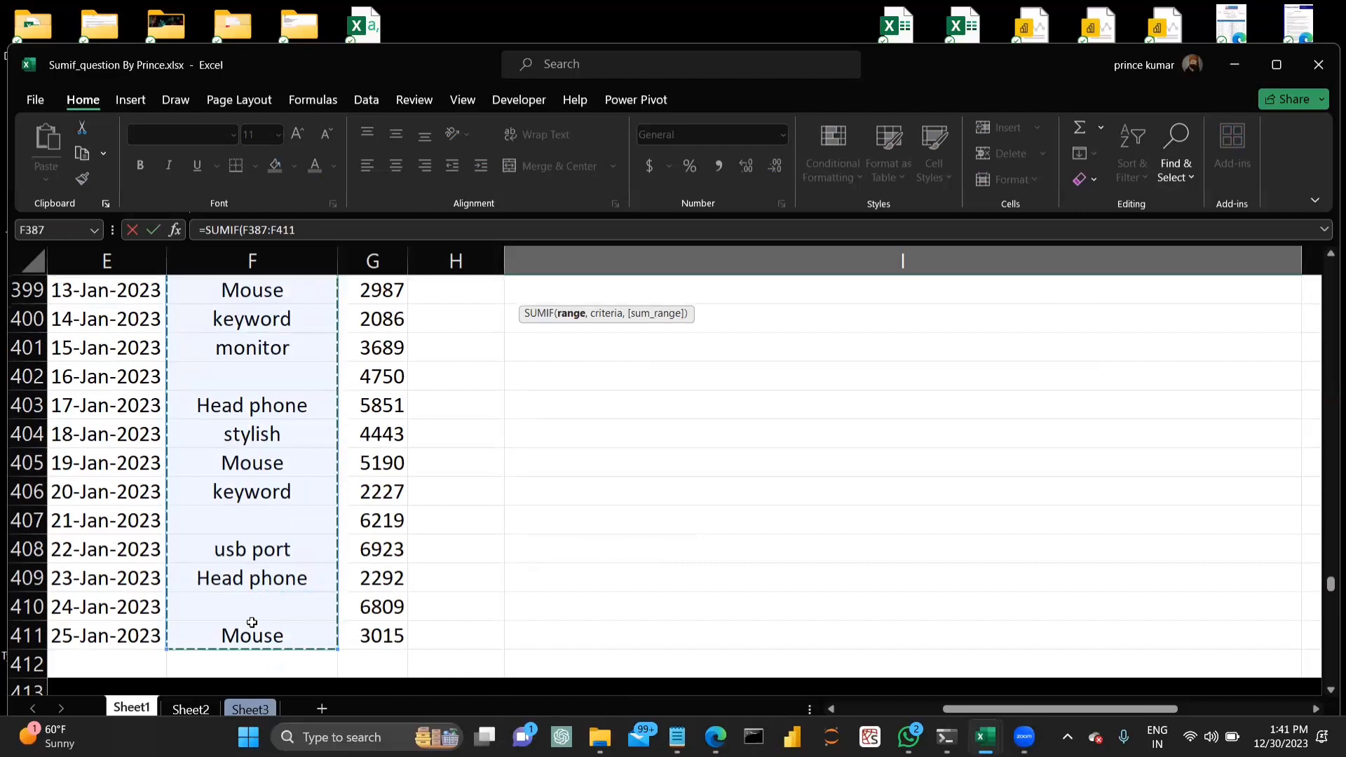
{"action": "type", "text": ",\"*"}
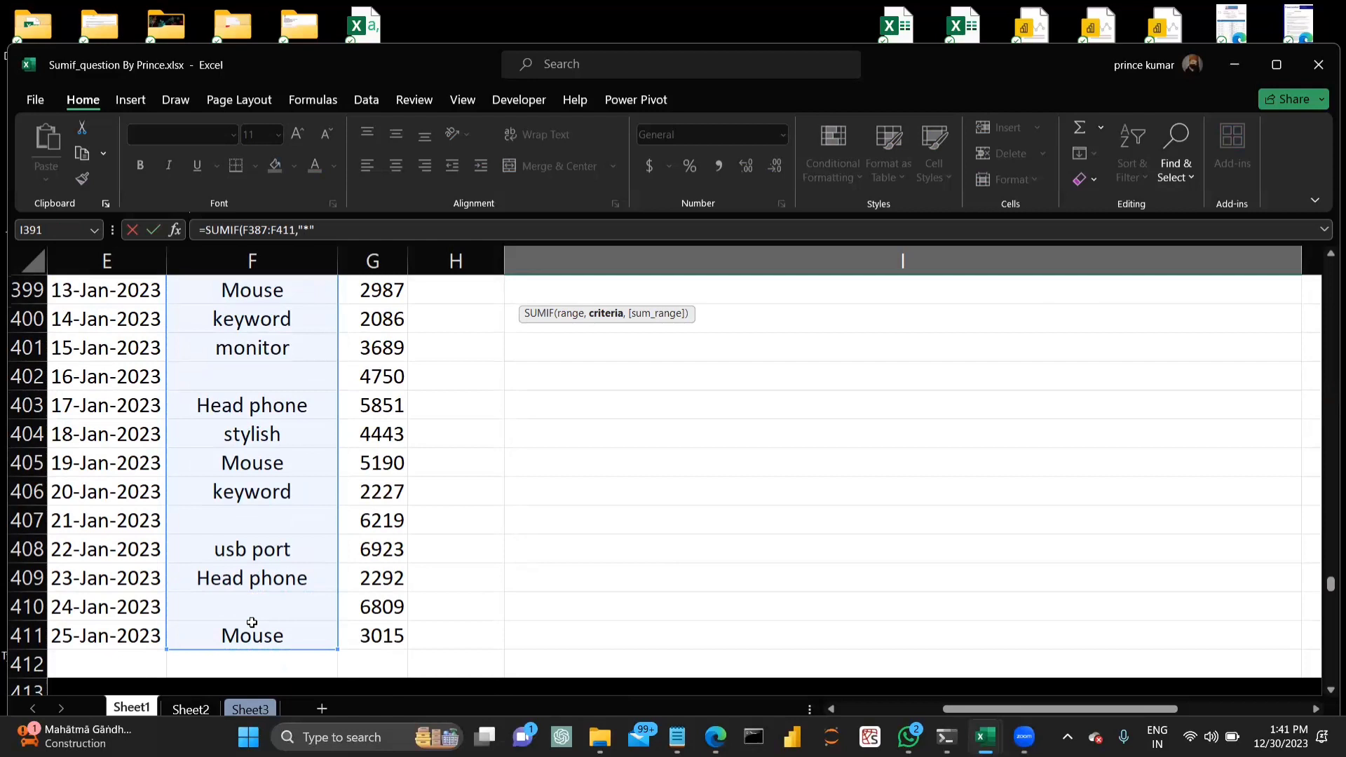
{"action": "type", "text": ","}
{"action": "scroll", "coordinate": [252, 622], "scroll_direction": "up", "scroll_amount": 7}
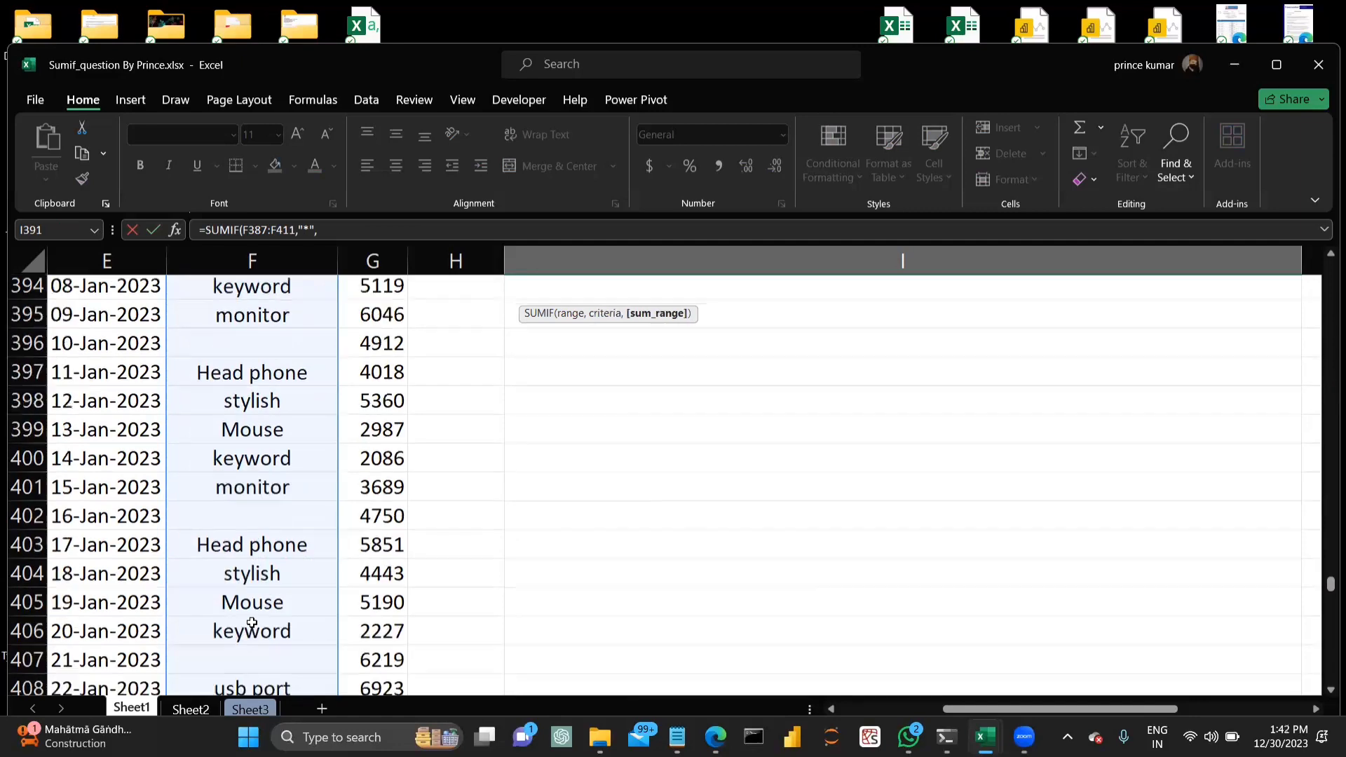
{"action": "left_click", "coordinate": [375, 591]}
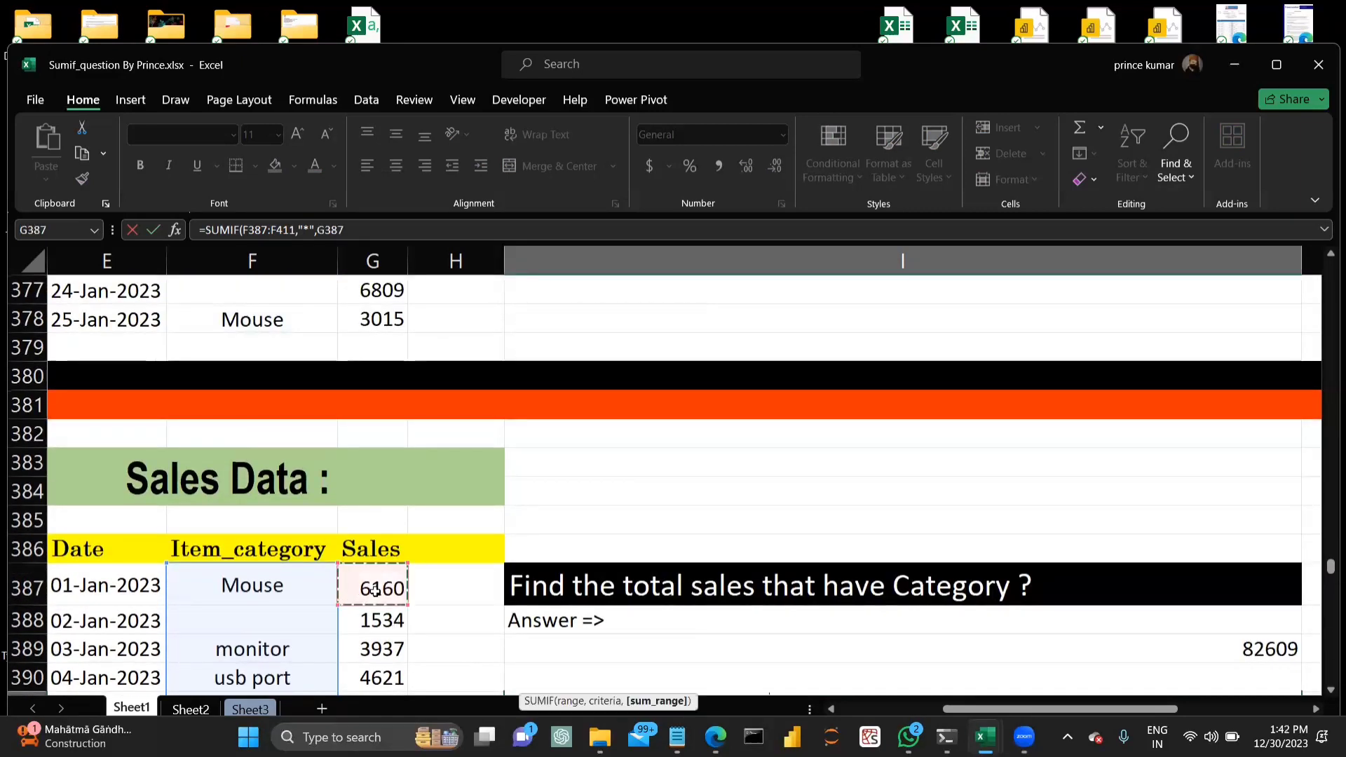
{"action": "key", "text": "ctrl+shift+Down"}
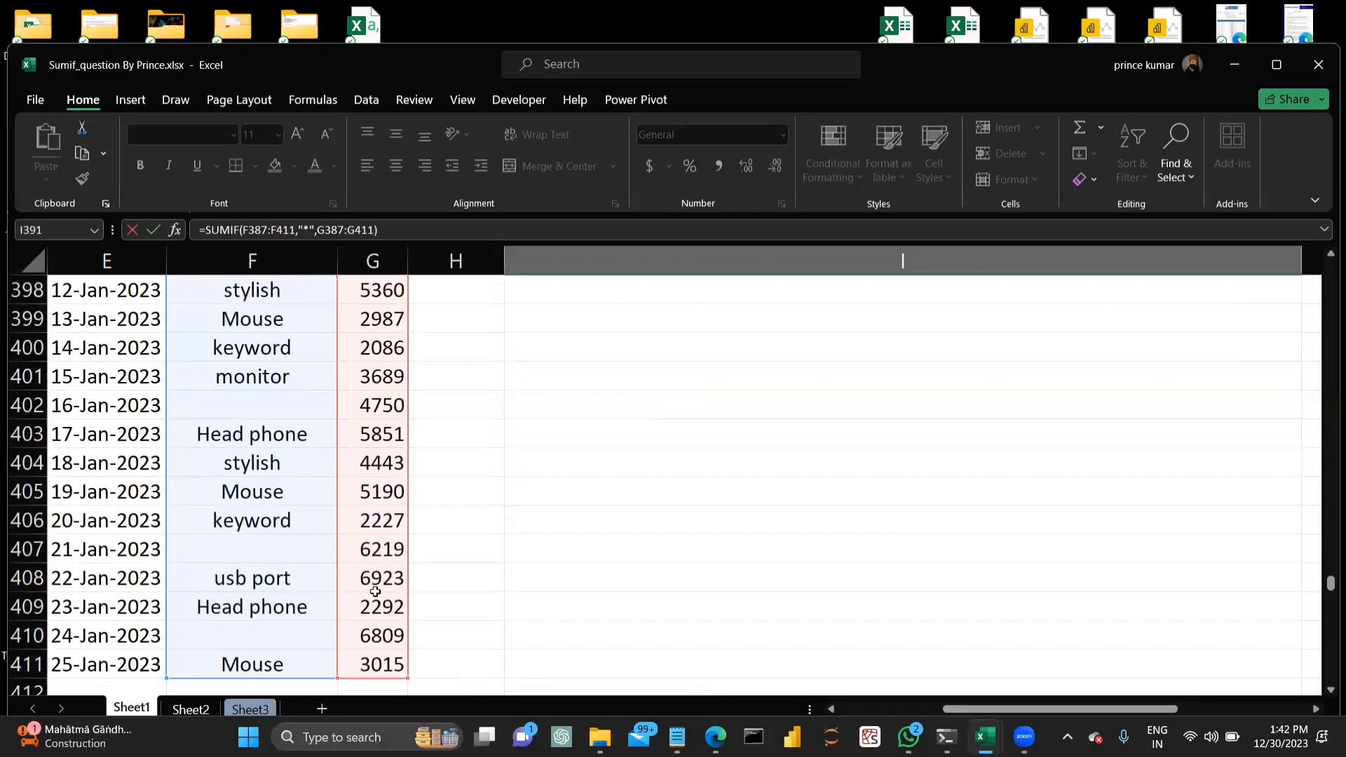
{"action": "key", "text": "Return"}
{"action": "scroll", "coordinate": [805, 543], "scroll_direction": "up", "scroll_amount": 1}
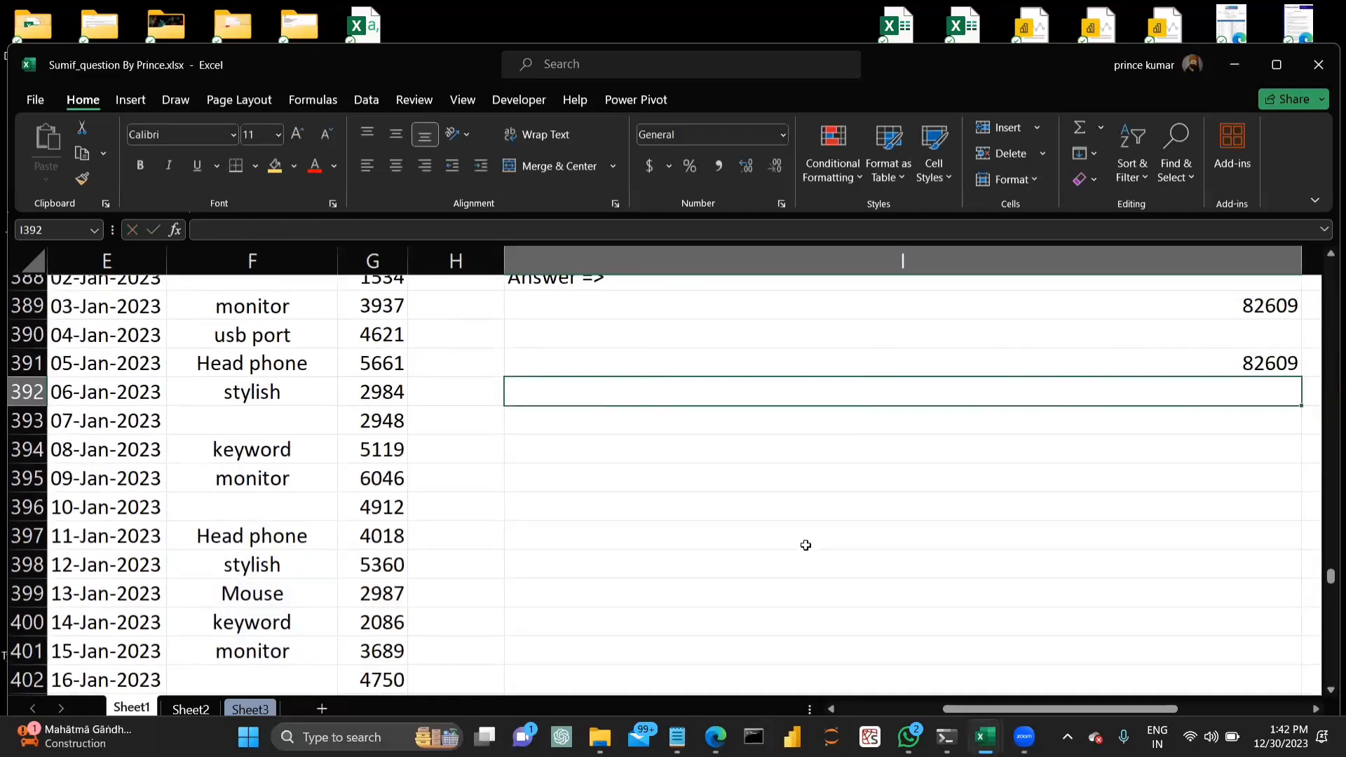
Start a second SUMIF formula in I394 with the Item_category cells F387:F411 as range and "<>" as criterion.
{"action": "left_click", "coordinate": [849, 466]}
{"action": "type", "text": "=sumif"}
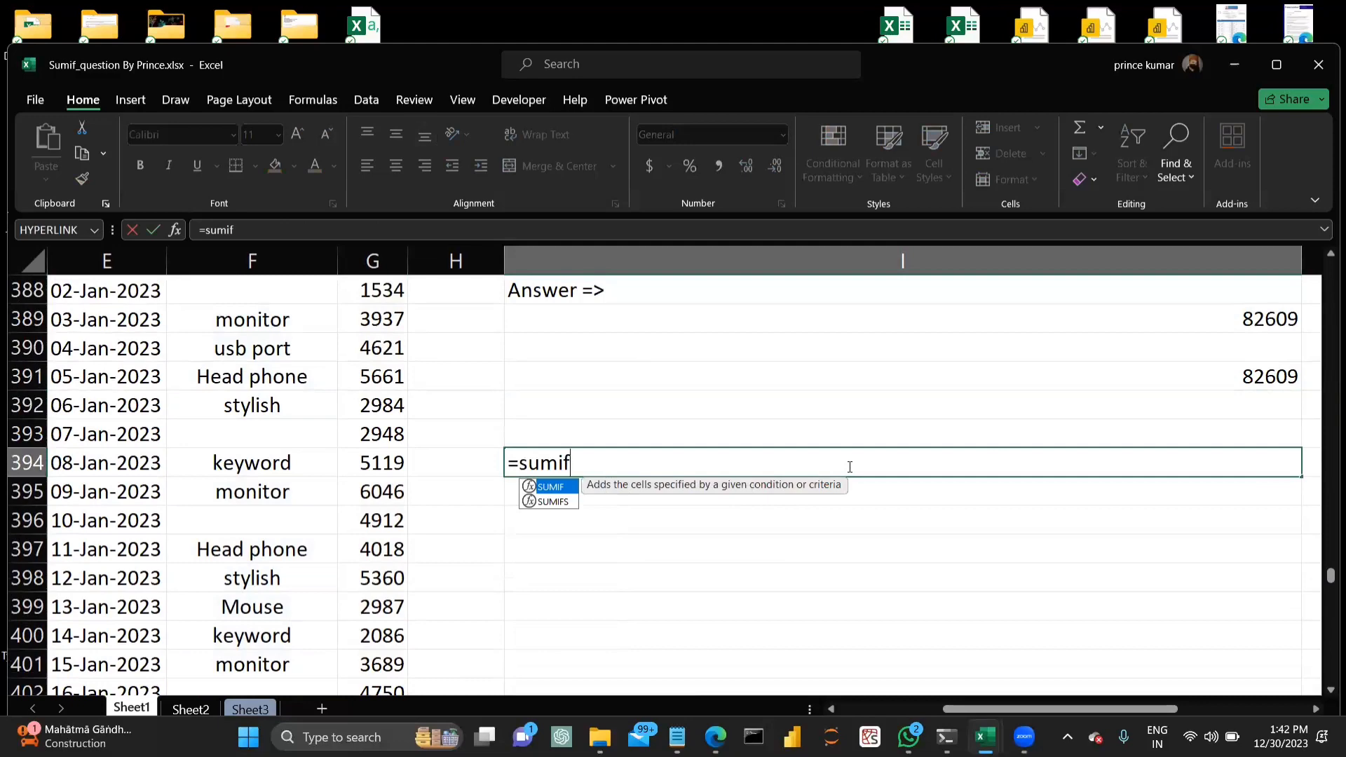
{"action": "key", "text": "Tab"}
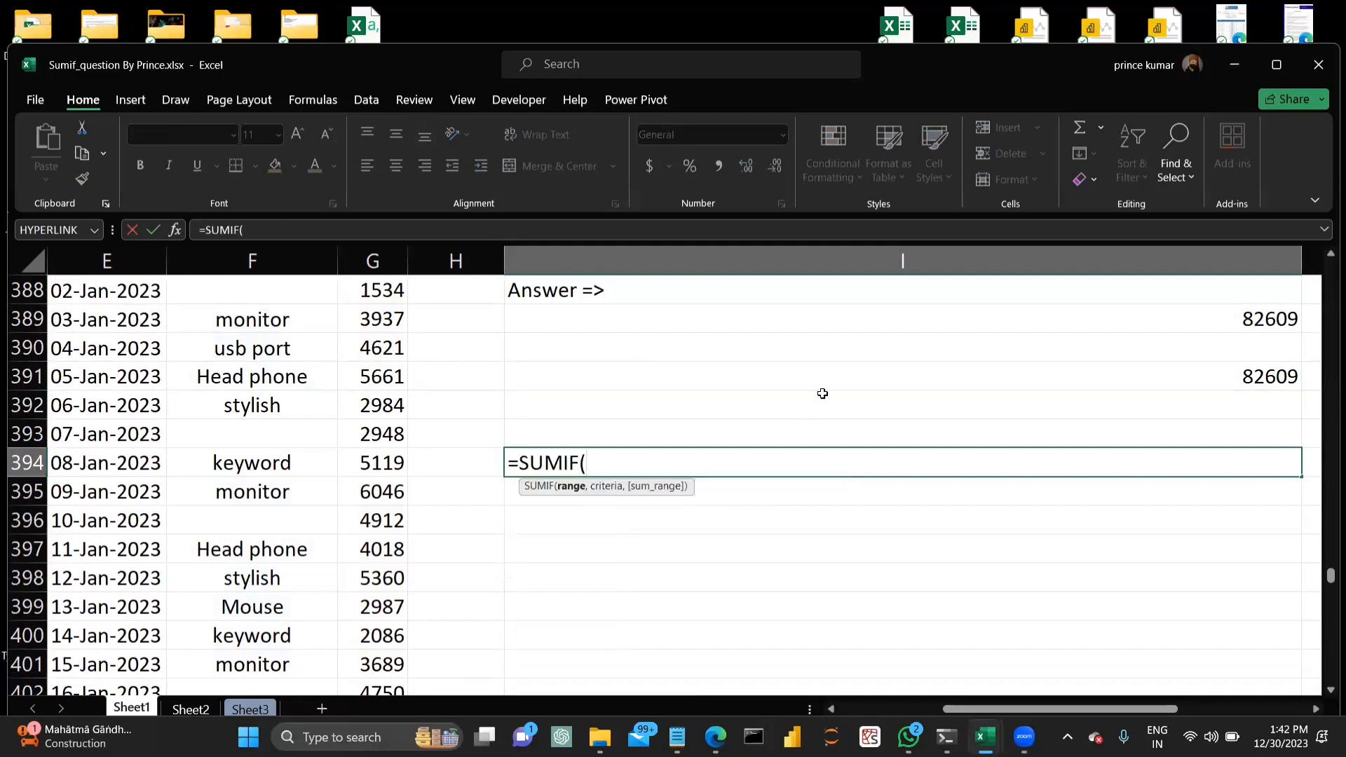
{"action": "scroll", "coordinate": [563, 389], "scroll_direction": "up", "scroll_amount": 4}
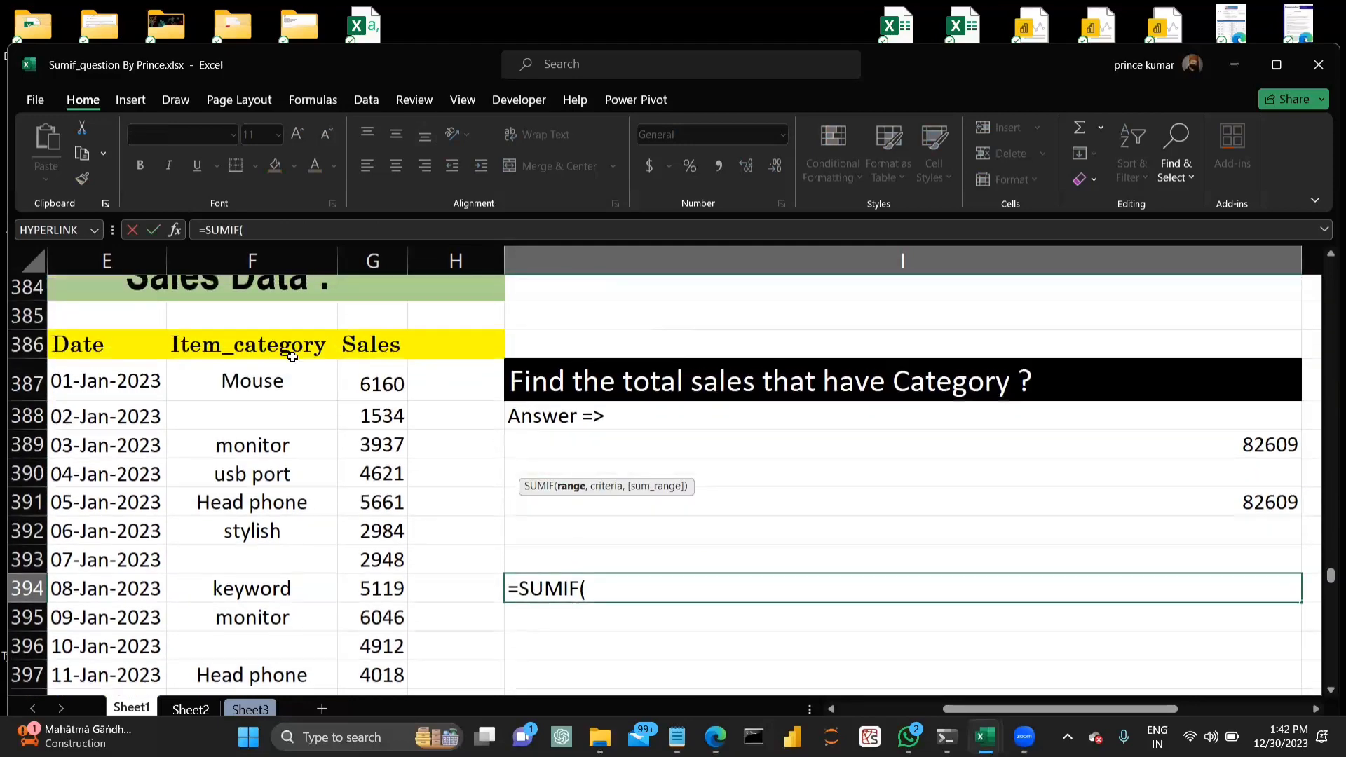
{"action": "left_click", "coordinate": [277, 372]}
{"action": "left_click_drag", "start_coordinate": [277, 373], "coordinate": [254, 626]}
{"action": "type", "text": ",\"<>"}
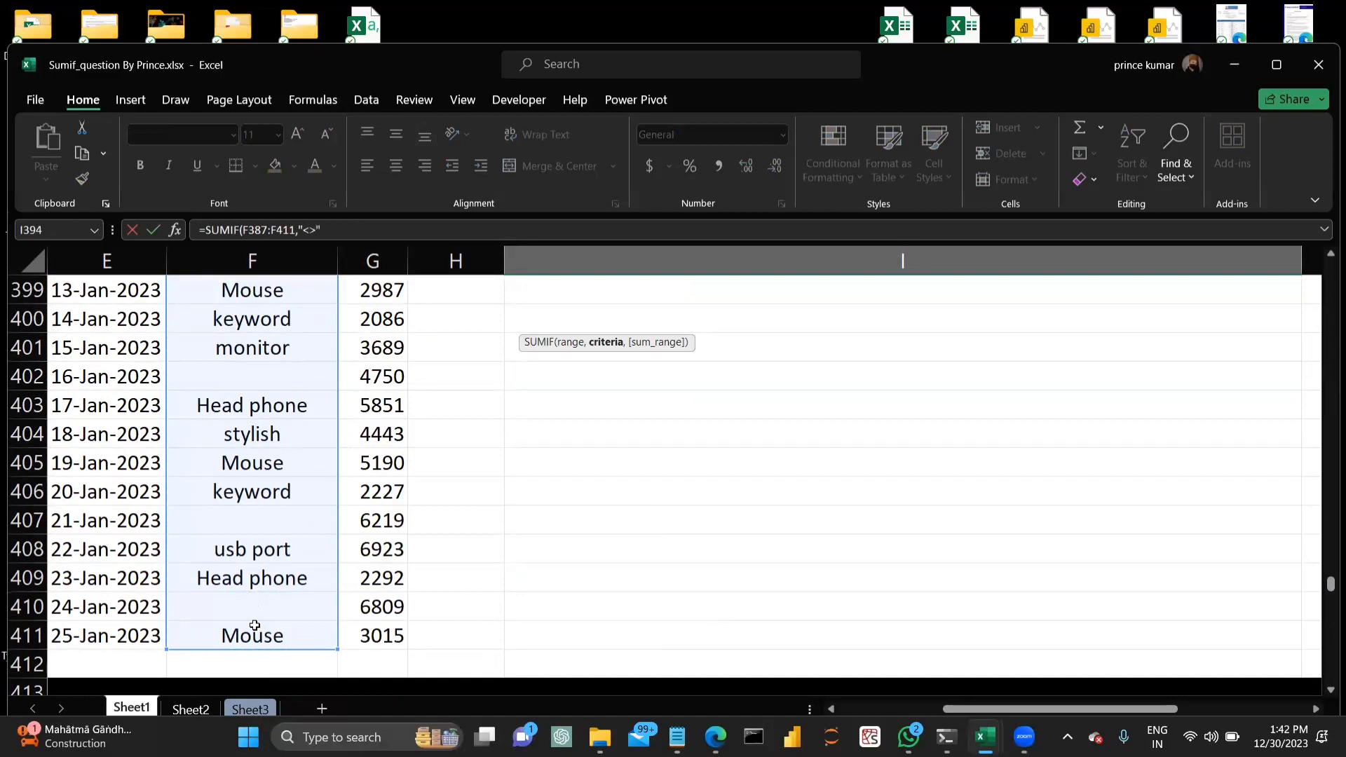
Finish the SUMIF formula in I394 with the Sales values G387:G411 as the sum range and check the entered formula.
{"action": "type", "text": ","}
{"action": "scroll", "coordinate": [401, 505], "scroll_direction": "up", "scroll_amount": 3}
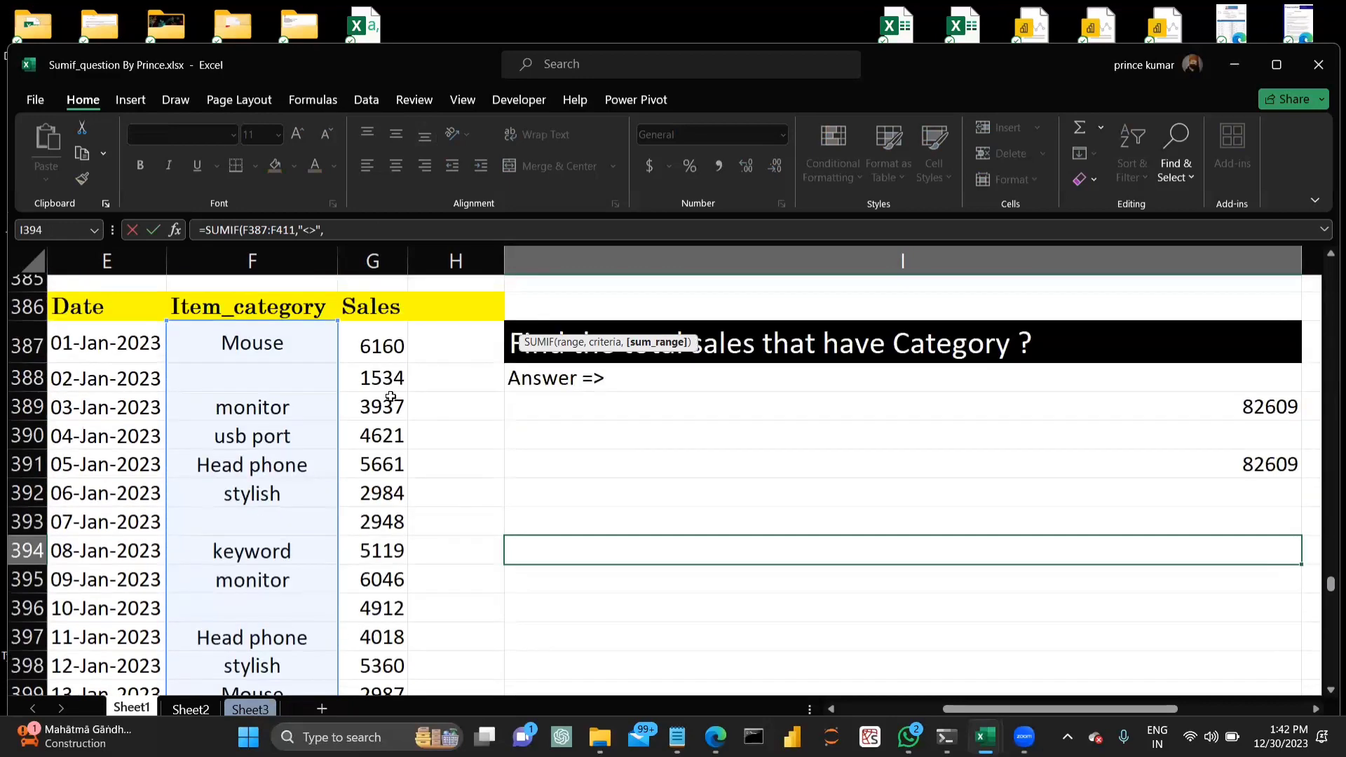
{"action": "left_click", "coordinate": [388, 359]}
{"action": "key", "text": "ctrl+shift+Down"}
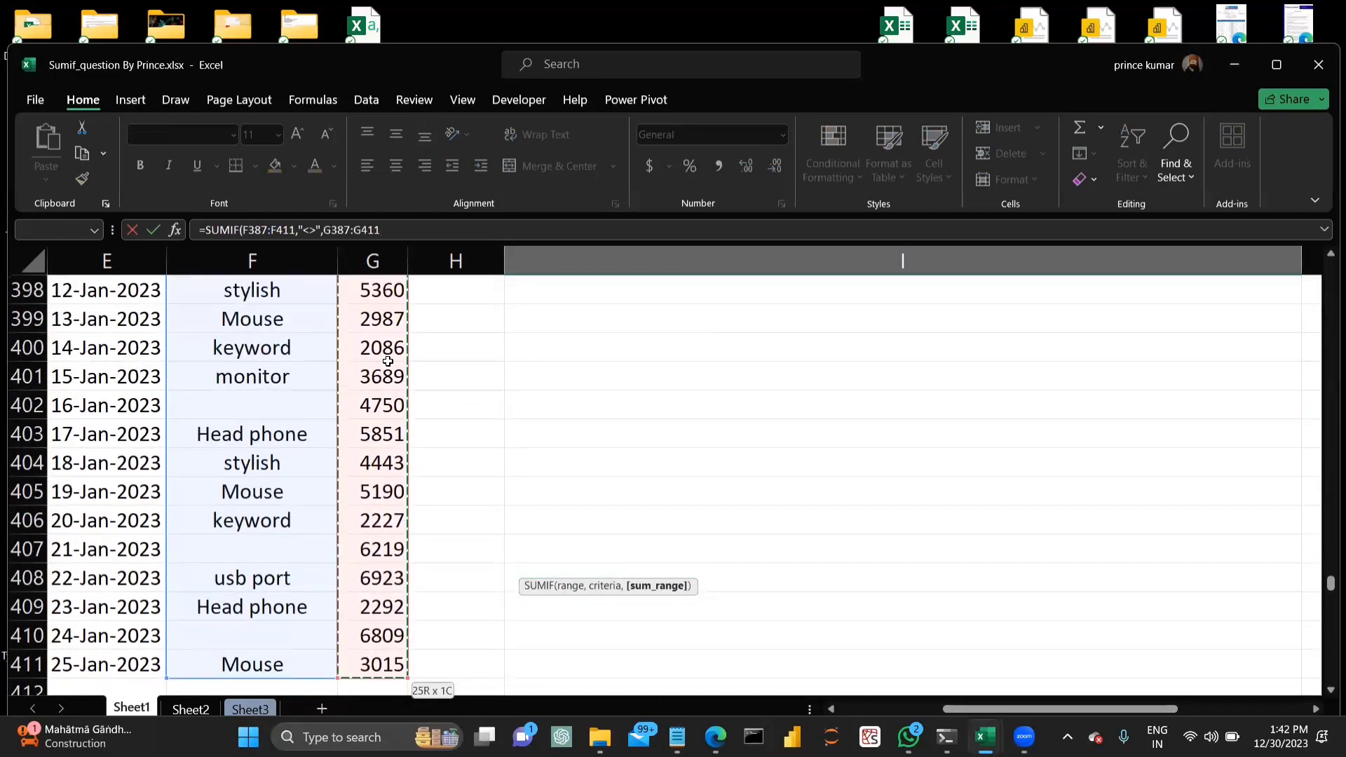
{"action": "type", "text": ")"}
{"action": "key", "text": "Return"}
{"action": "scroll", "coordinate": [388, 361], "scroll_direction": "up", "scroll_amount": 3}
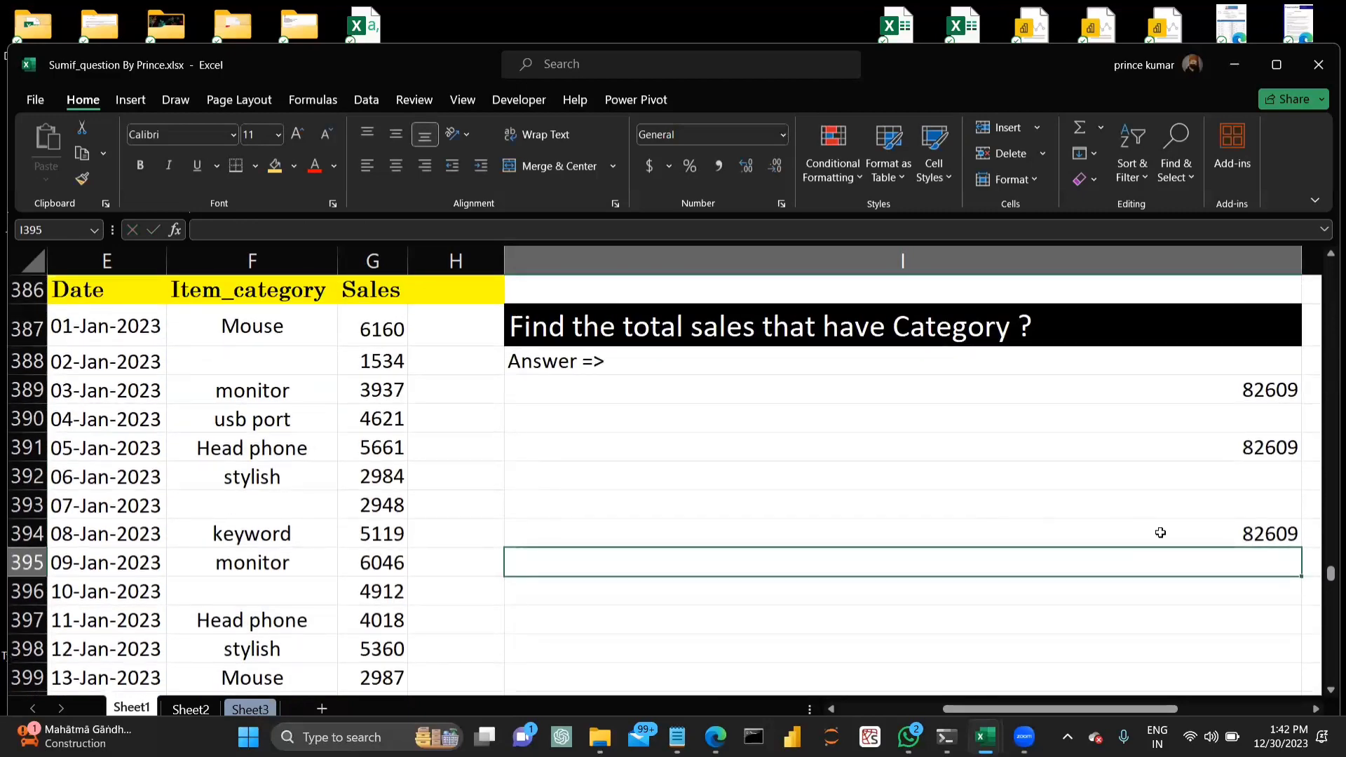
{"action": "left_click", "coordinate": [1160, 533]}
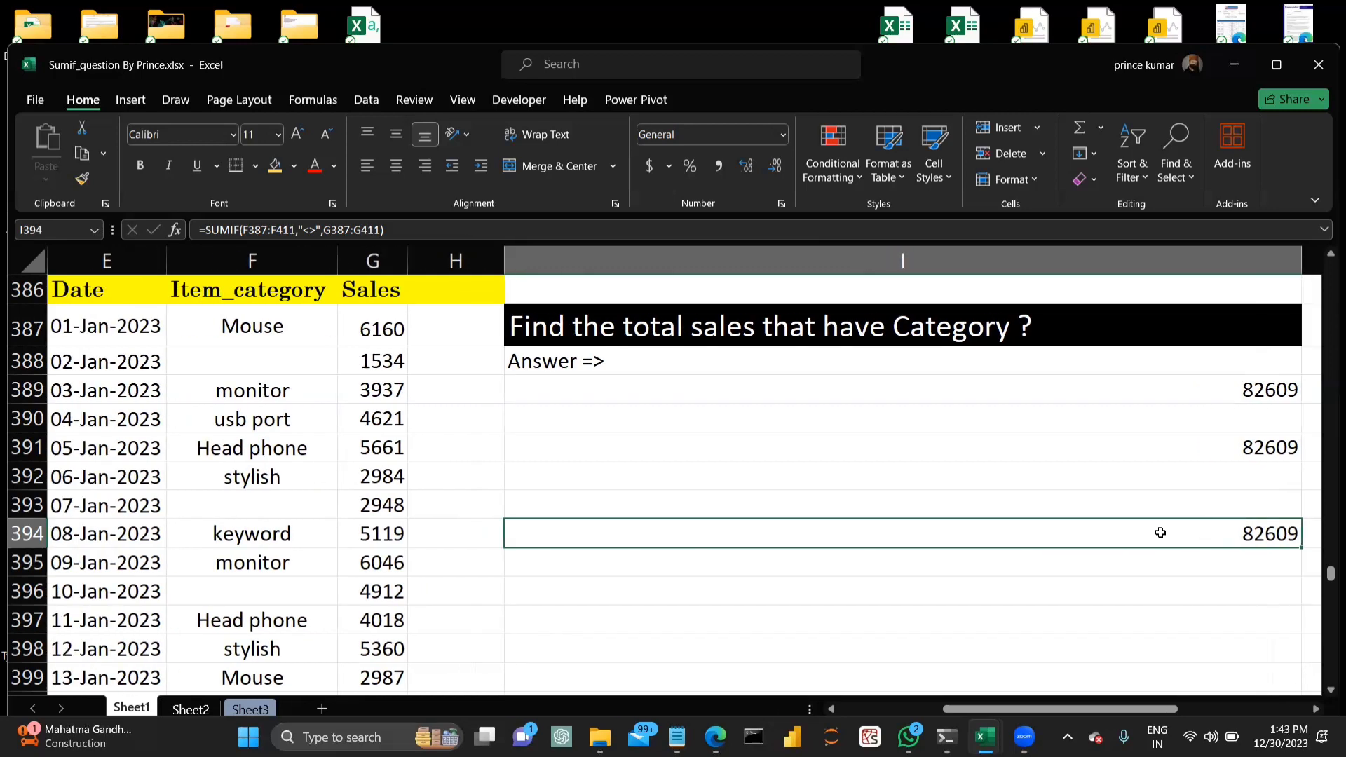
Look through the remaining date questions: sales on 08-jan-2023, before 10-jan-2023 and after 10-jan-2023.
{"action": "scroll", "coordinate": [1160, 532], "scroll_direction": "down", "scroll_amount": 9}
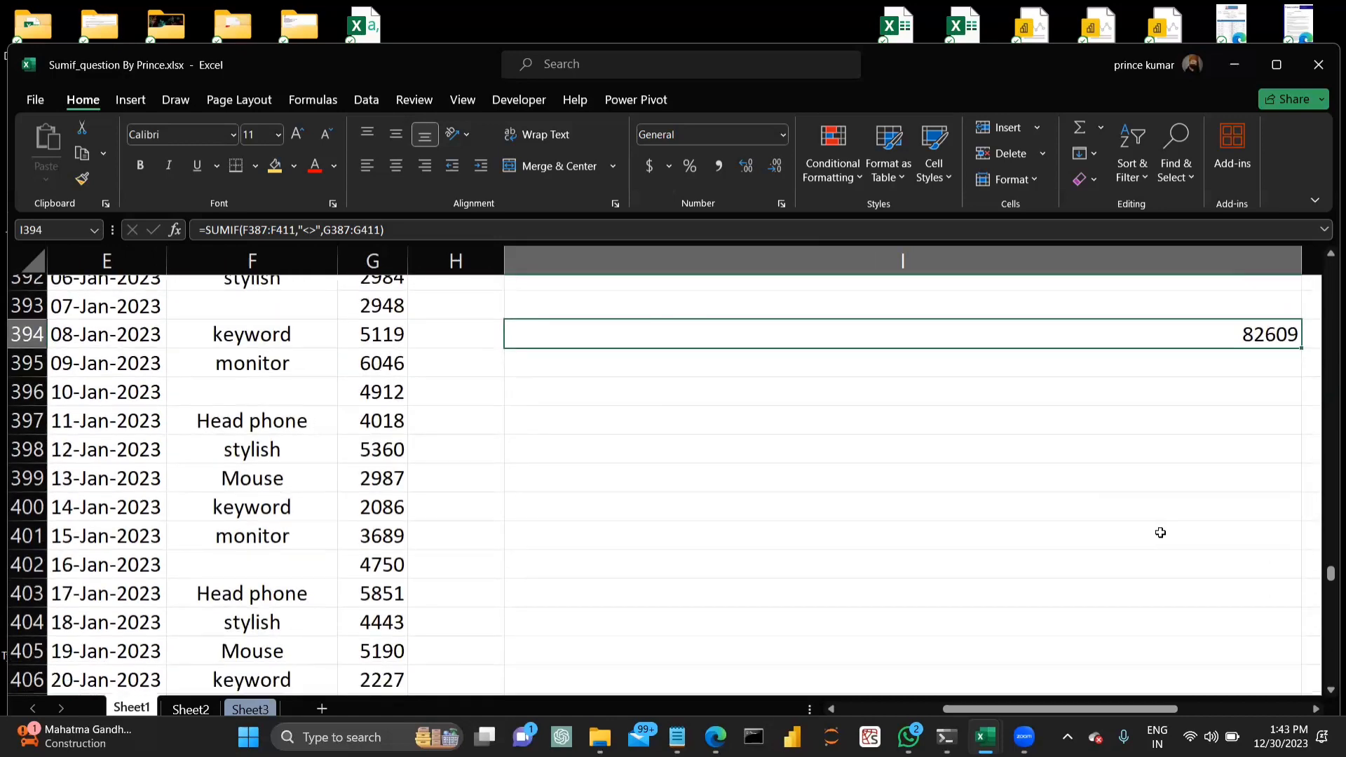
{"action": "scroll", "coordinate": [1160, 533], "scroll_direction": "down", "scroll_amount": 1}
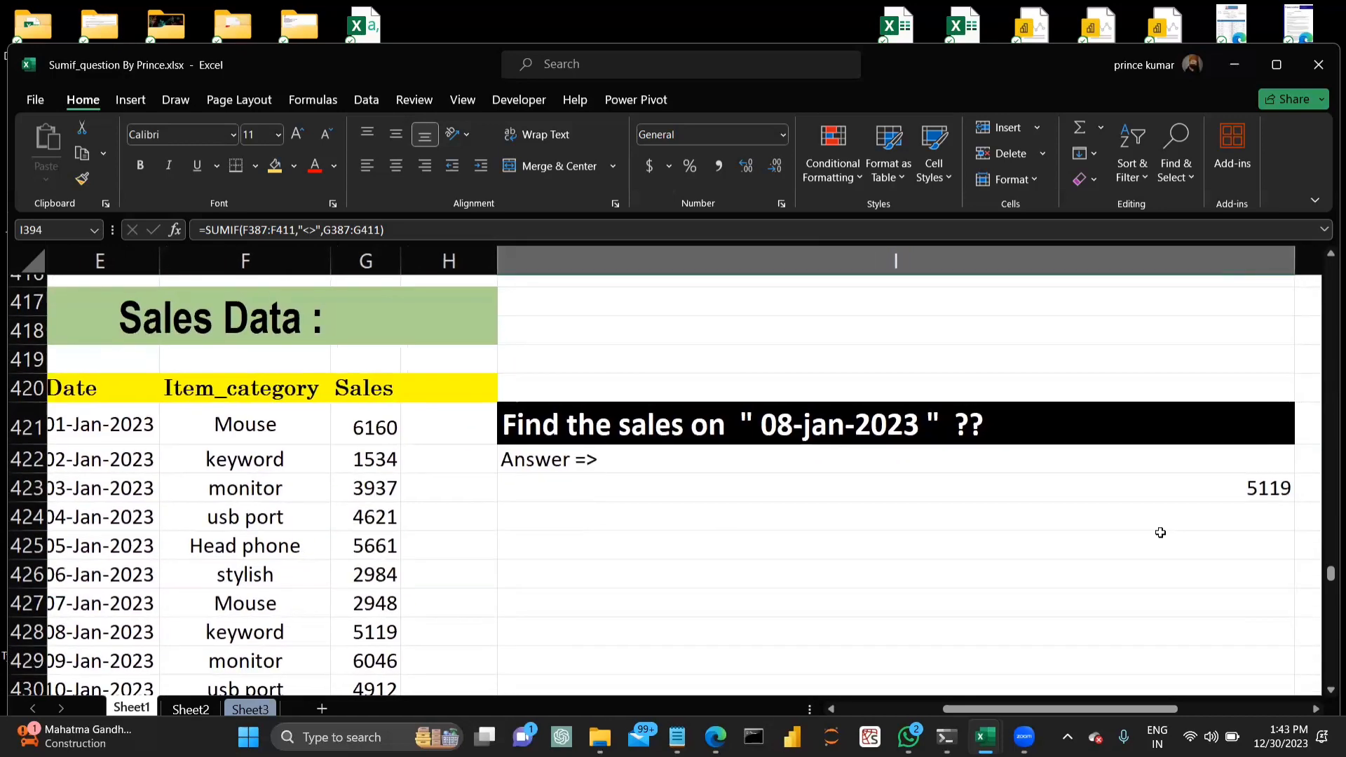
{"action": "scroll", "coordinate": [1160, 532], "scroll_direction": "down", "scroll_amount": 2}
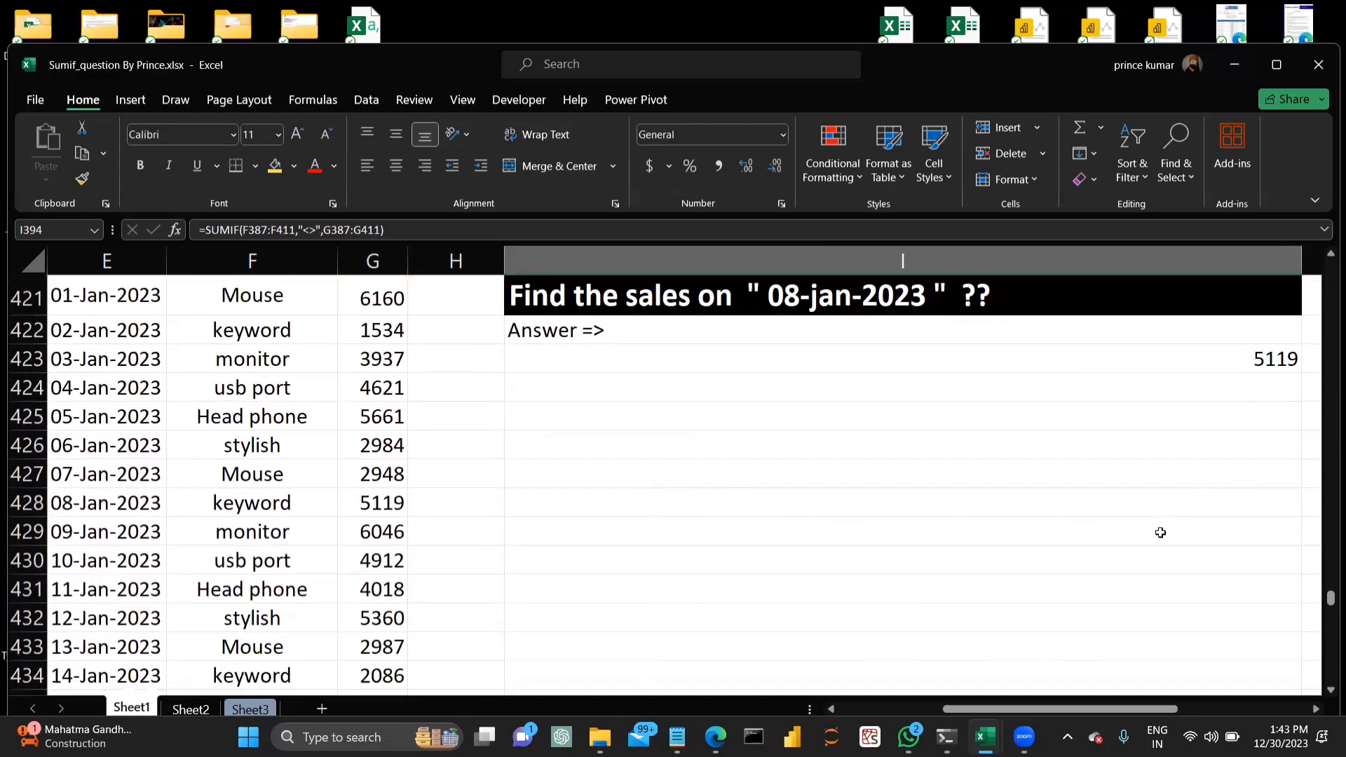
{"action": "scroll", "coordinate": [1159, 533], "scroll_direction": "down", "scroll_amount": 10}
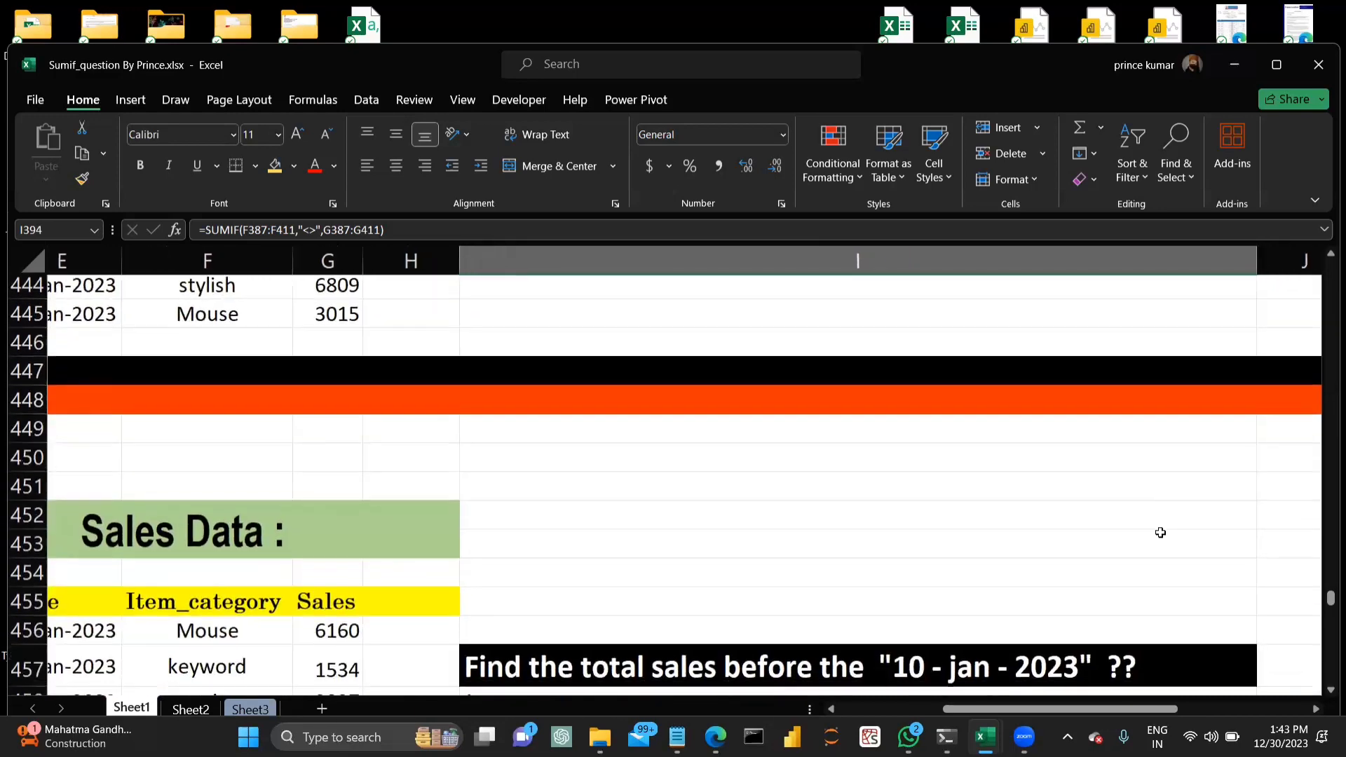
{"action": "scroll", "coordinate": [1160, 532], "scroll_direction": "right", "scroll_amount": 1}
{"action": "scroll", "coordinate": [1160, 532], "scroll_direction": "down", "scroll_amount": 9}
{"action": "scroll", "coordinate": [1160, 533], "scroll_direction": "right", "scroll_amount": 1}
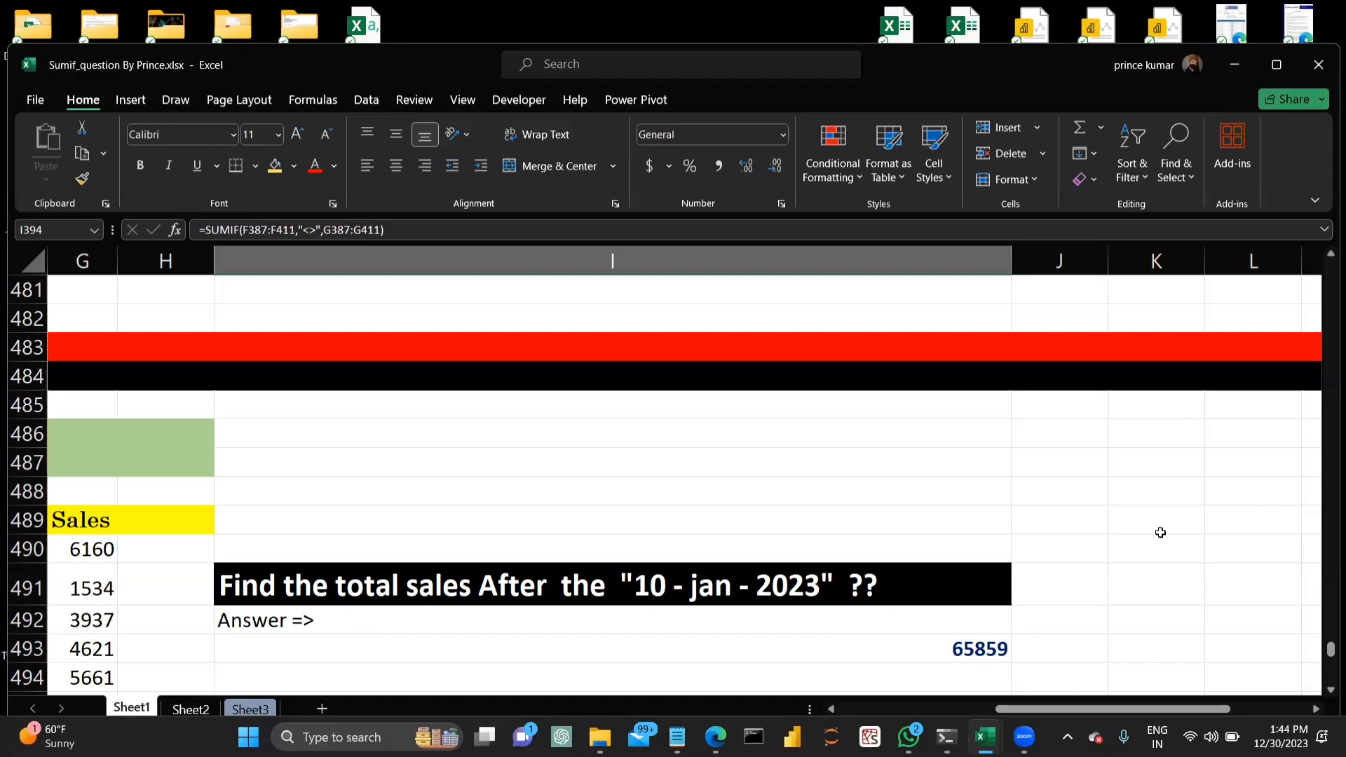
Review the date and category question blocks once more in a zoomed-out overview of the sheet.
{"action": "left_click", "coordinate": [1159, 532]}
{"action": "right_click", "coordinate": [1160, 533]}
{"action": "key", "text": "Escape"}
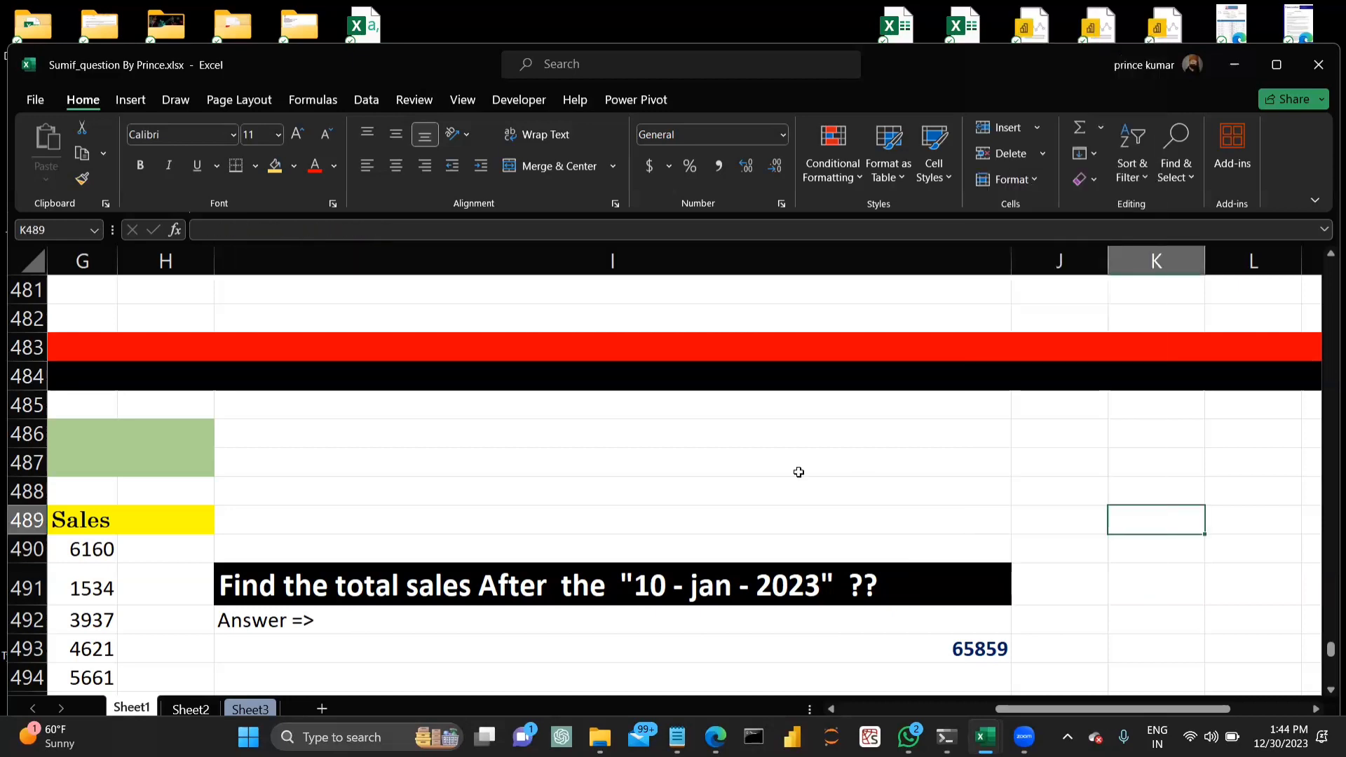
{"action": "scroll", "coordinate": [798, 472], "scroll_direction": "down", "scroll_amount": 5}
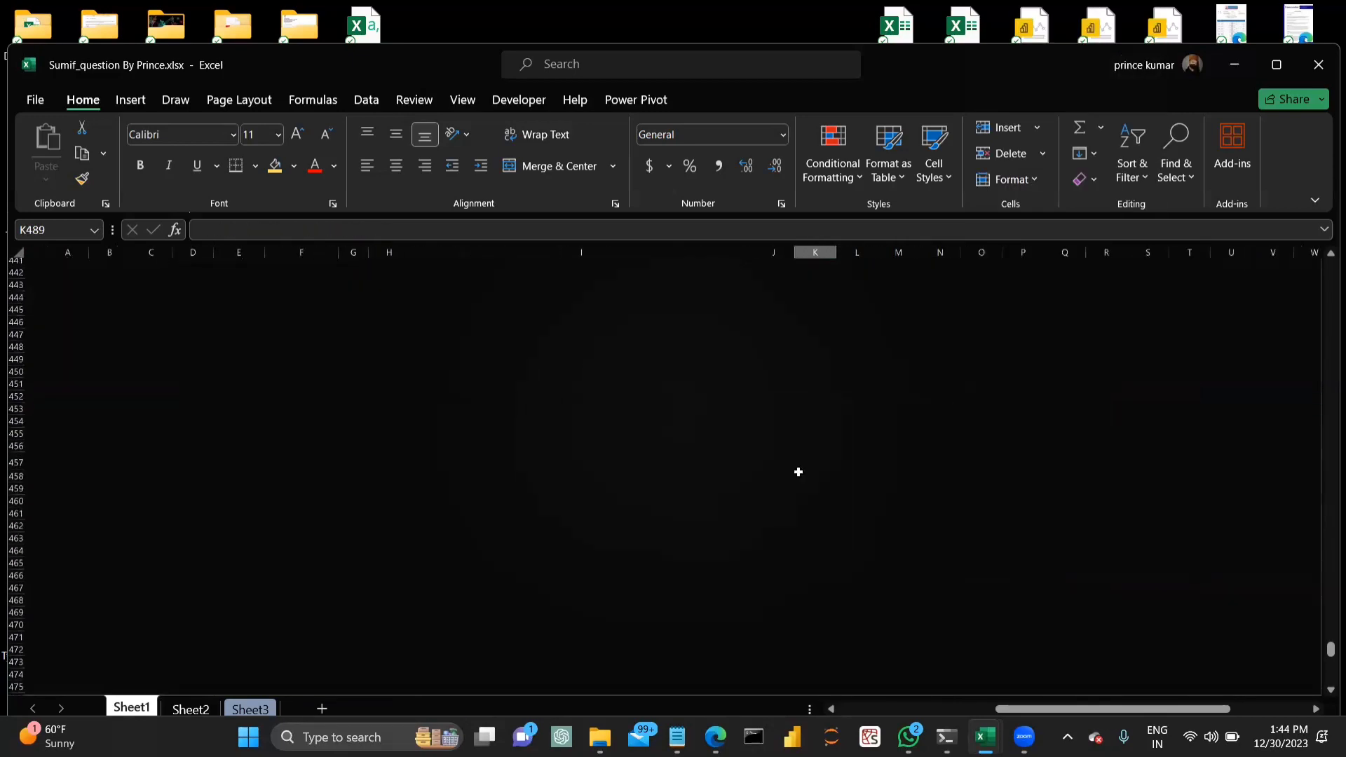
{"action": "scroll", "coordinate": [799, 471], "scroll_direction": "up", "scroll_amount": 3}
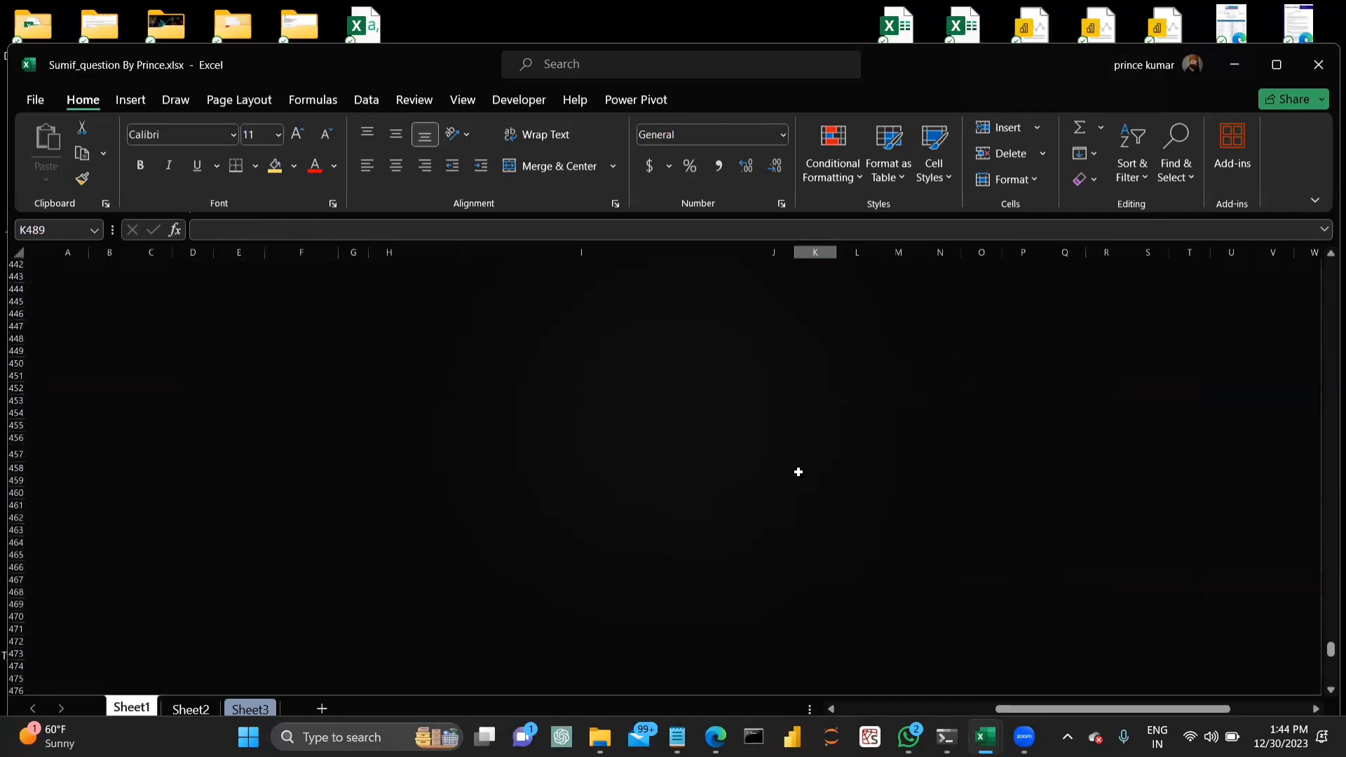
{"action": "scroll", "coordinate": [799, 472], "scroll_direction": "up", "scroll_amount": 7}
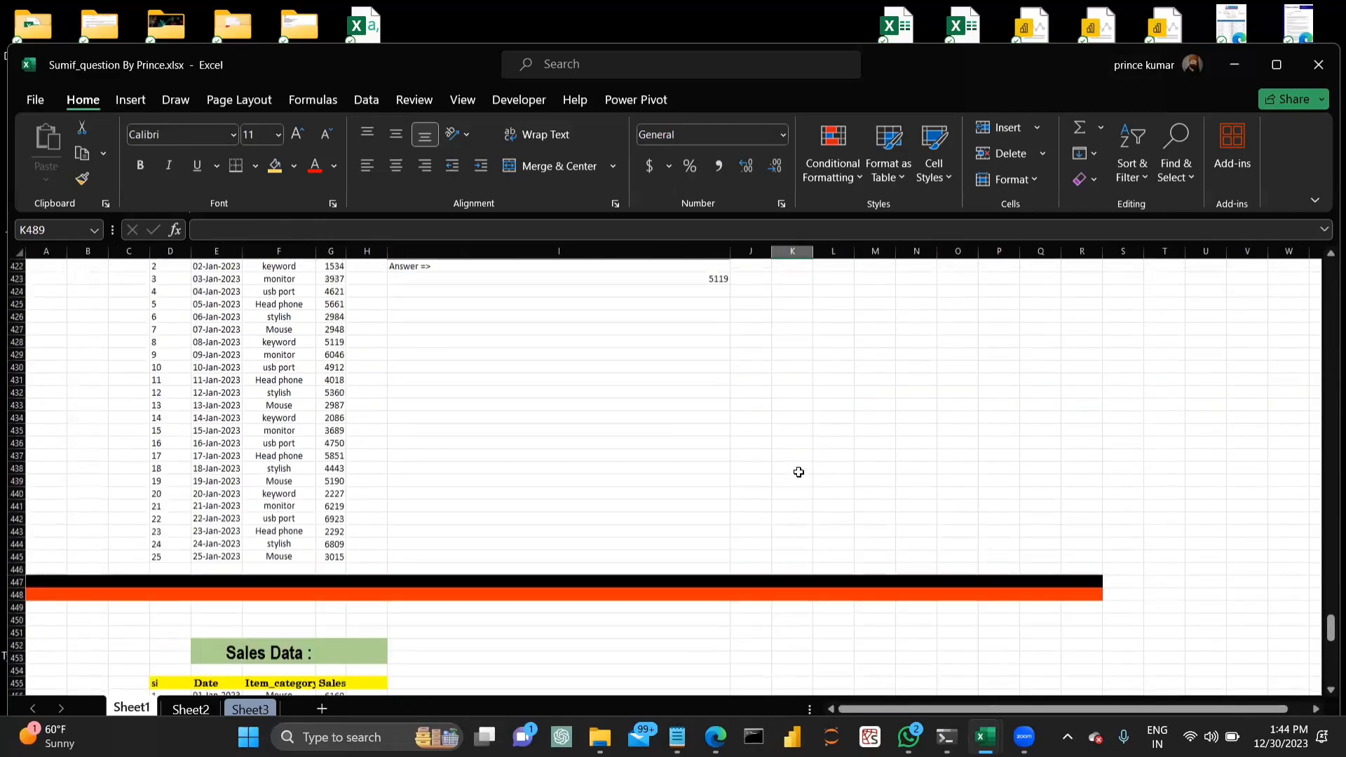
{"action": "scroll", "coordinate": [798, 471], "scroll_direction": "up", "scroll_amount": 11}
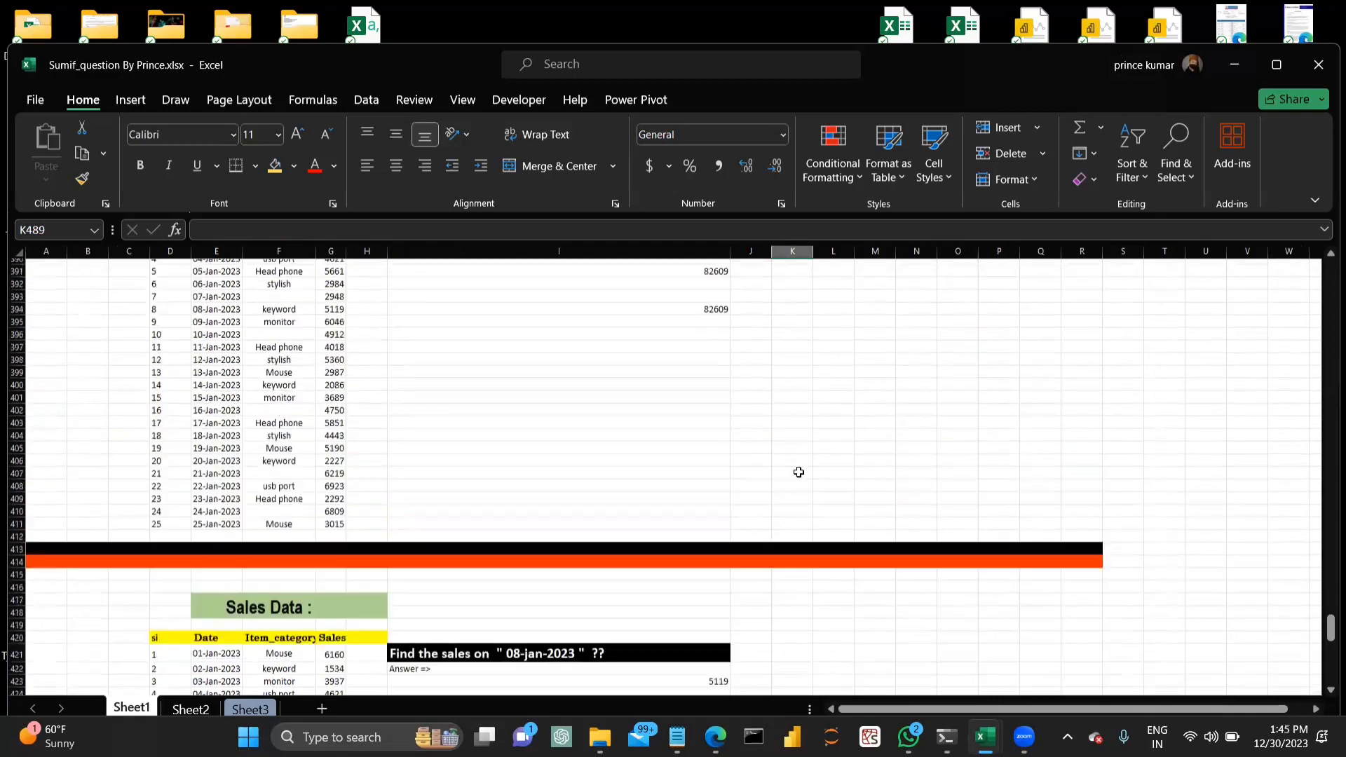
Start a SUMIF formula in I425 for the 08-jan-2023 question with the Date cells E421:E445 as the range.
{"action": "scroll", "coordinate": [798, 472], "scroll_direction": "down", "scroll_amount": 11}
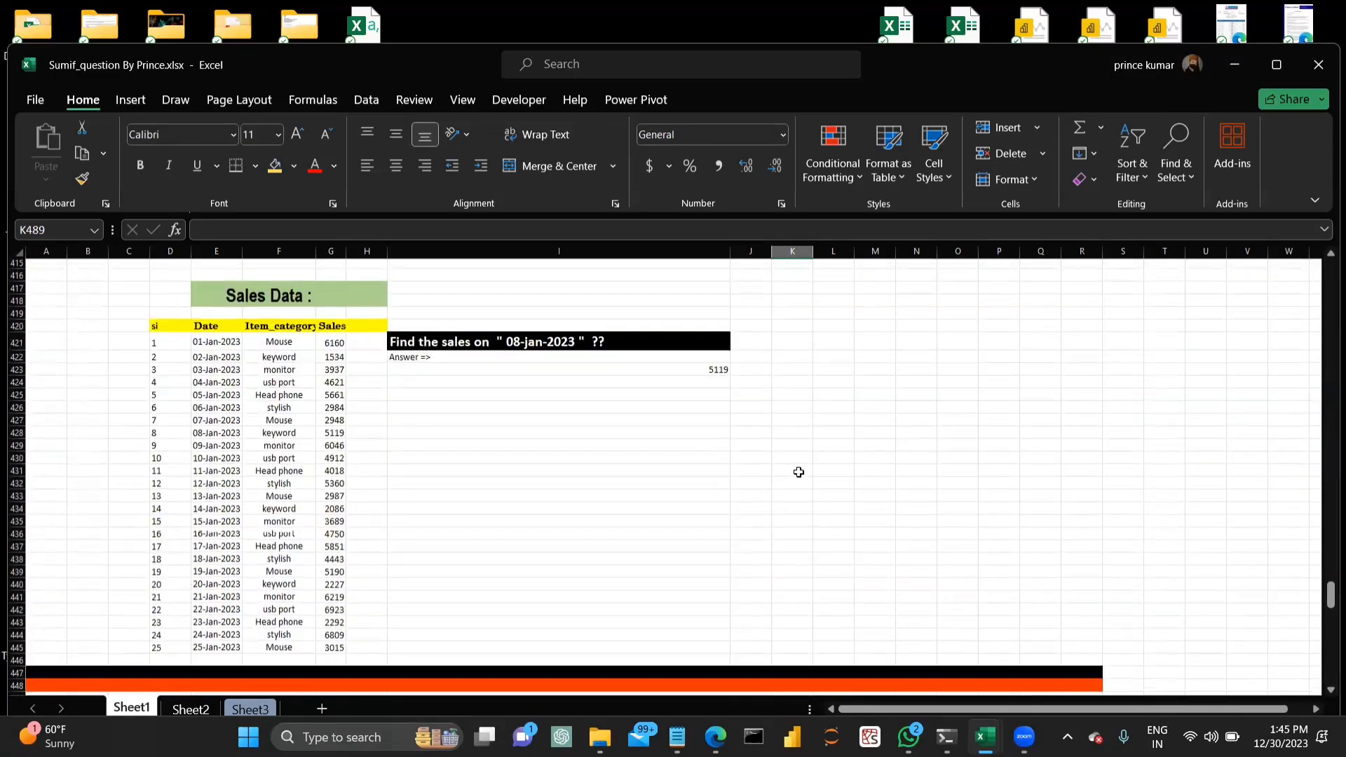
{"action": "scroll", "coordinate": [798, 471], "scroll_direction": "up", "scroll_amount": 4, "text": "ctrl"}
{"action": "scroll", "coordinate": [799, 471], "scroll_direction": "left", "scroll_amount": 6}
{"action": "scroll", "coordinate": [798, 472], "scroll_direction": "up", "scroll_amount": 1}
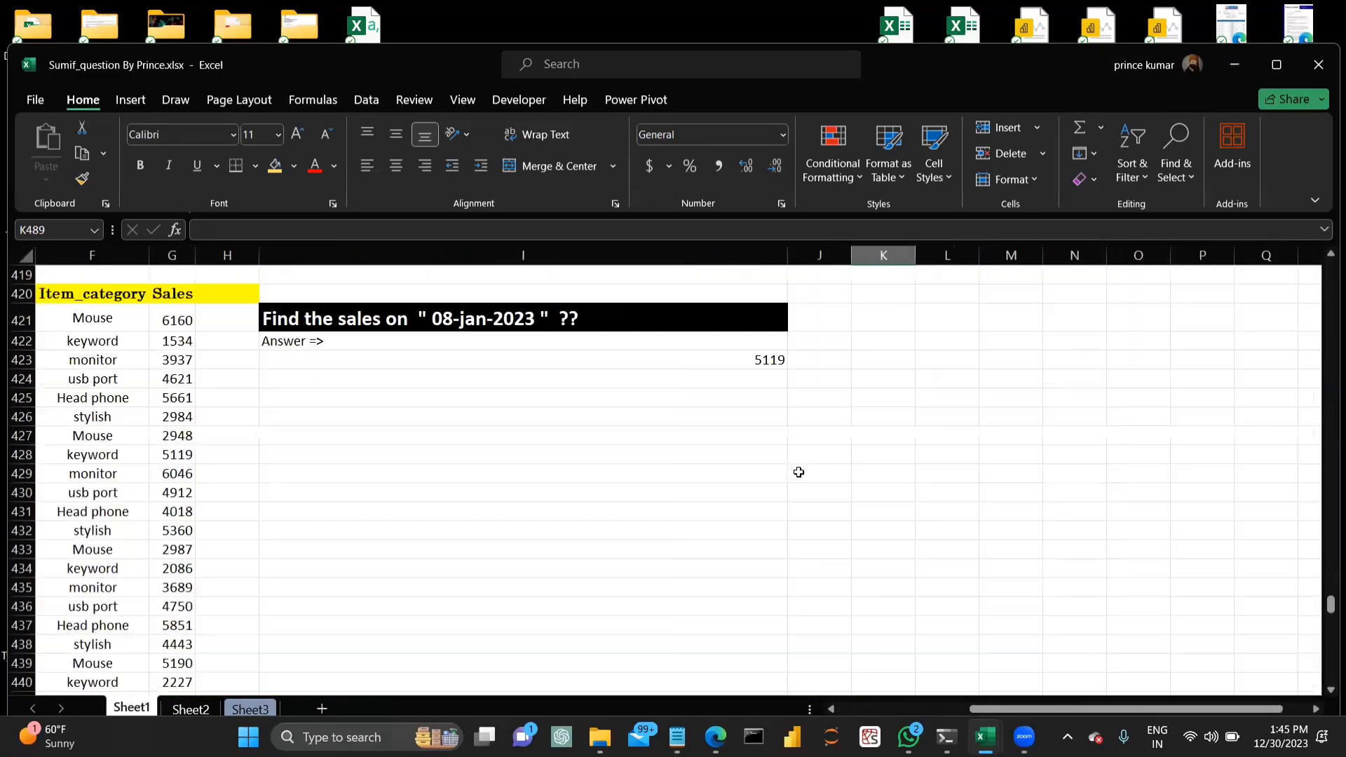
{"action": "scroll", "coordinate": [690, 382], "scroll_direction": "down", "scroll_amount": 1}
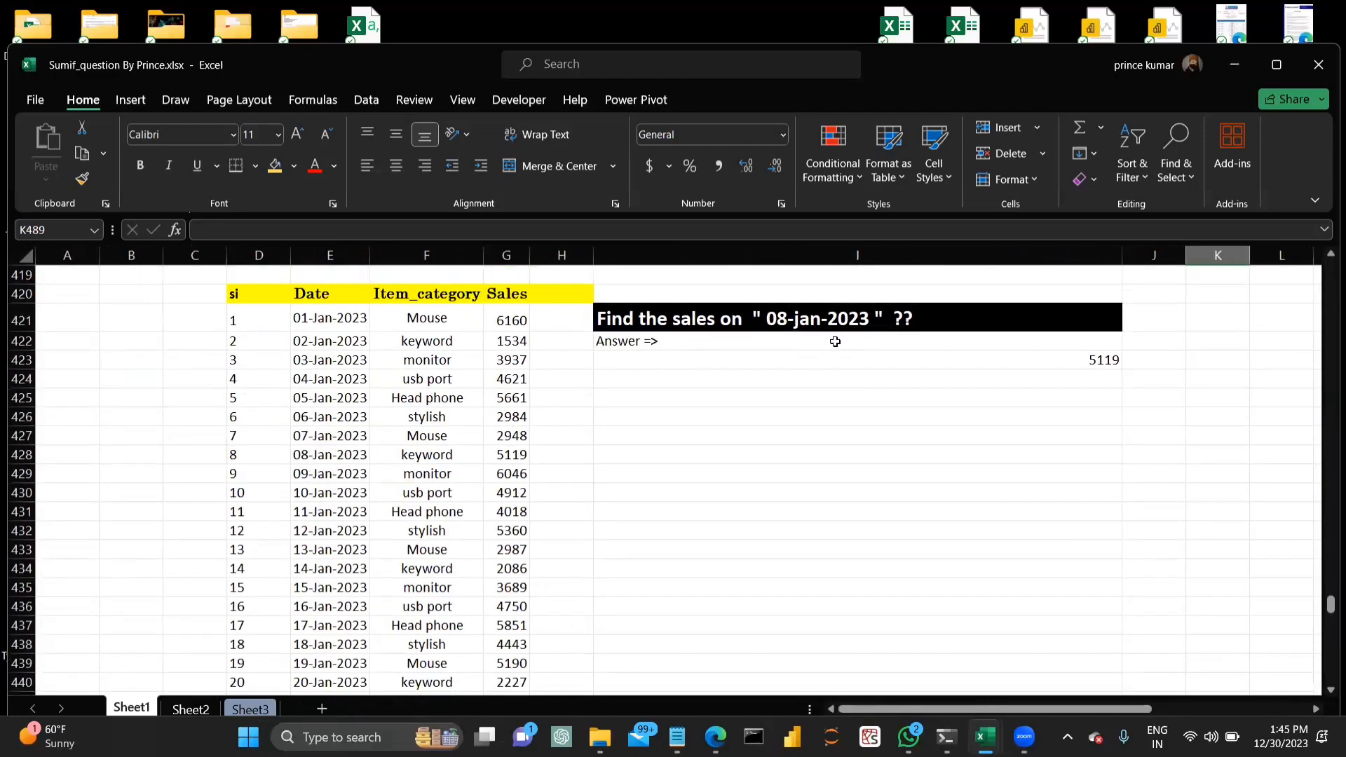
{"action": "left_click", "coordinate": [729, 398]}
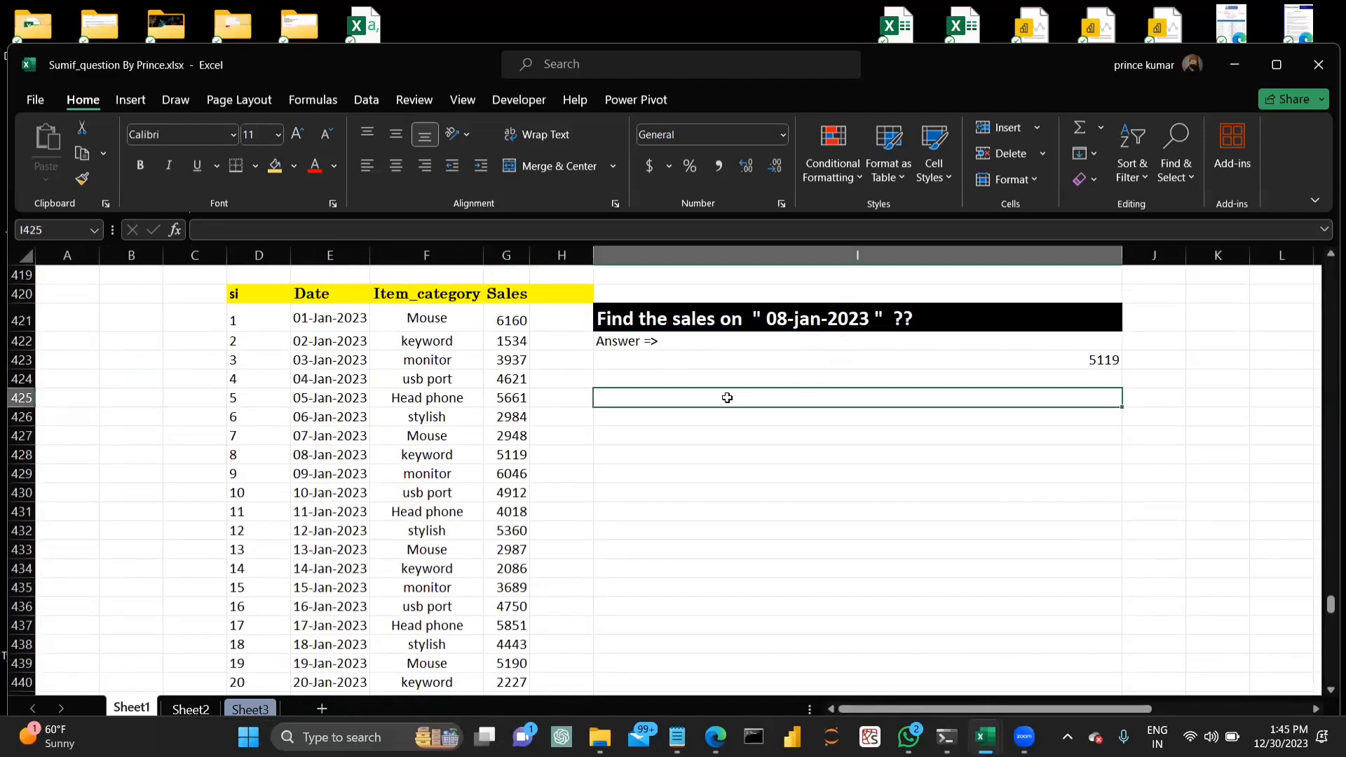
{"action": "type", "text": "=sumif"}
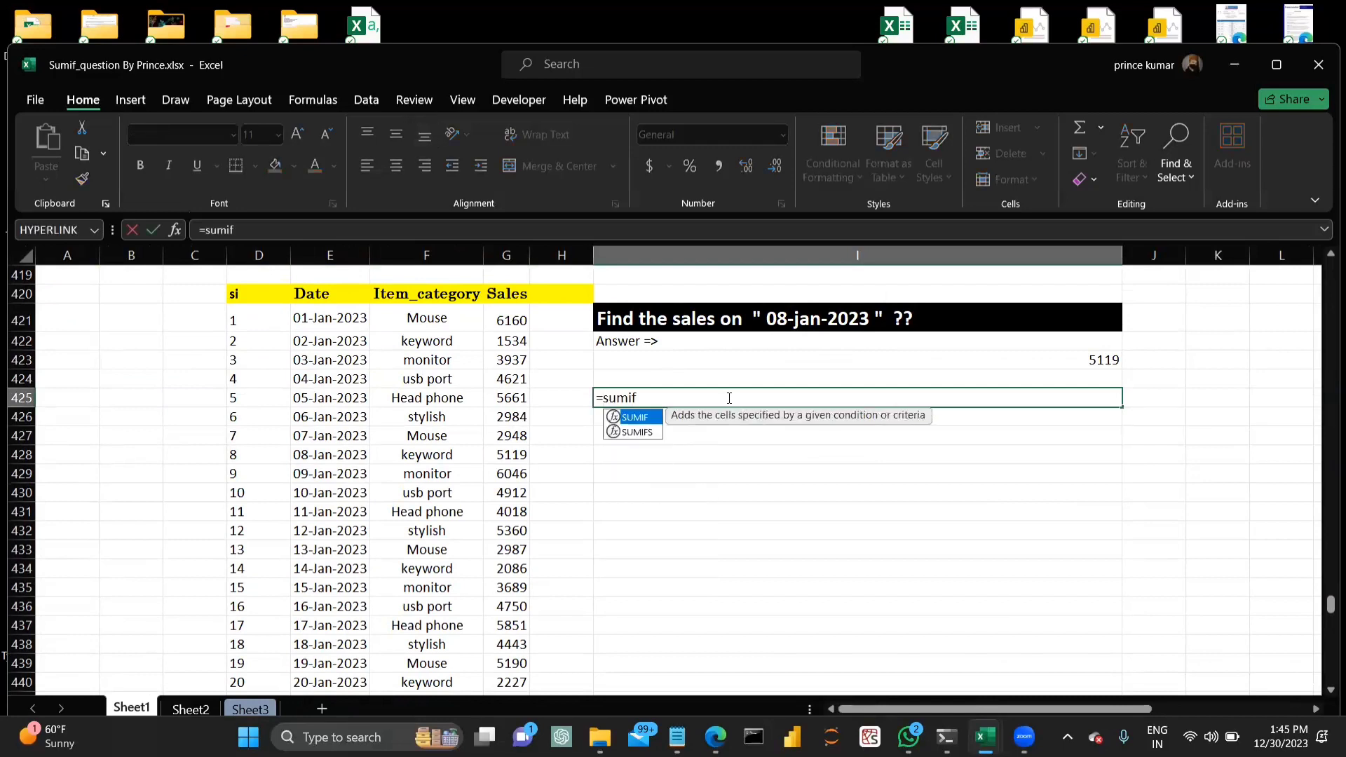
{"action": "key", "text": "Tab"}
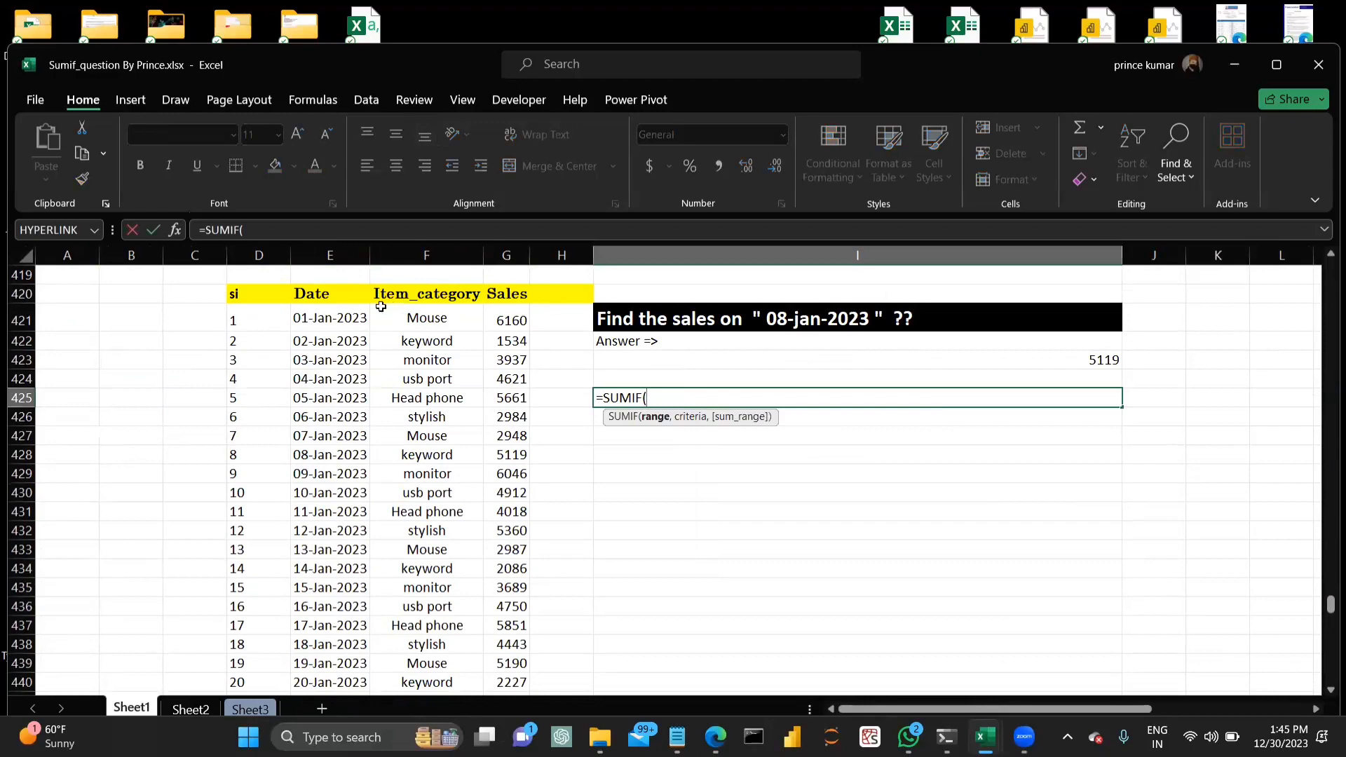
{"action": "left_click", "coordinate": [337, 314]}
{"action": "key", "text": "ctrl+shift+Down"}
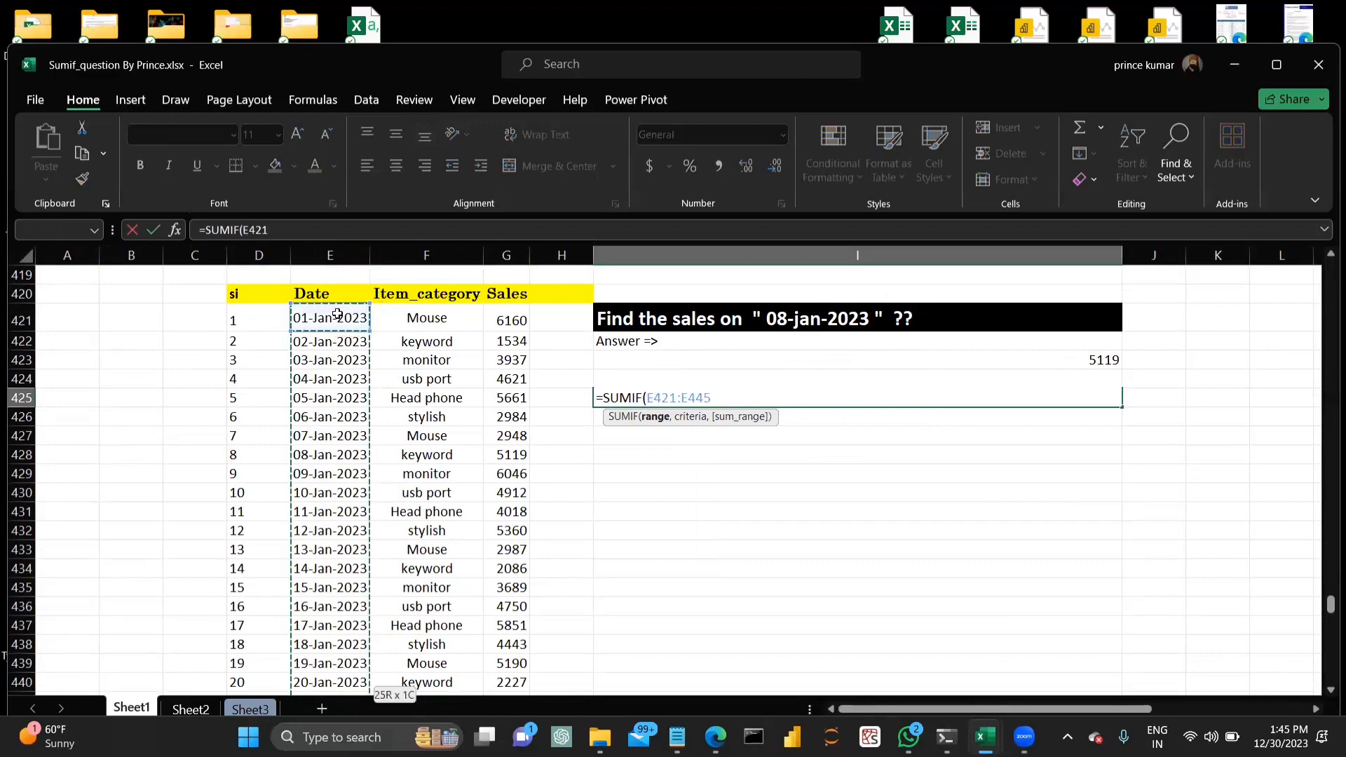
{"action": "type", "text": ","}
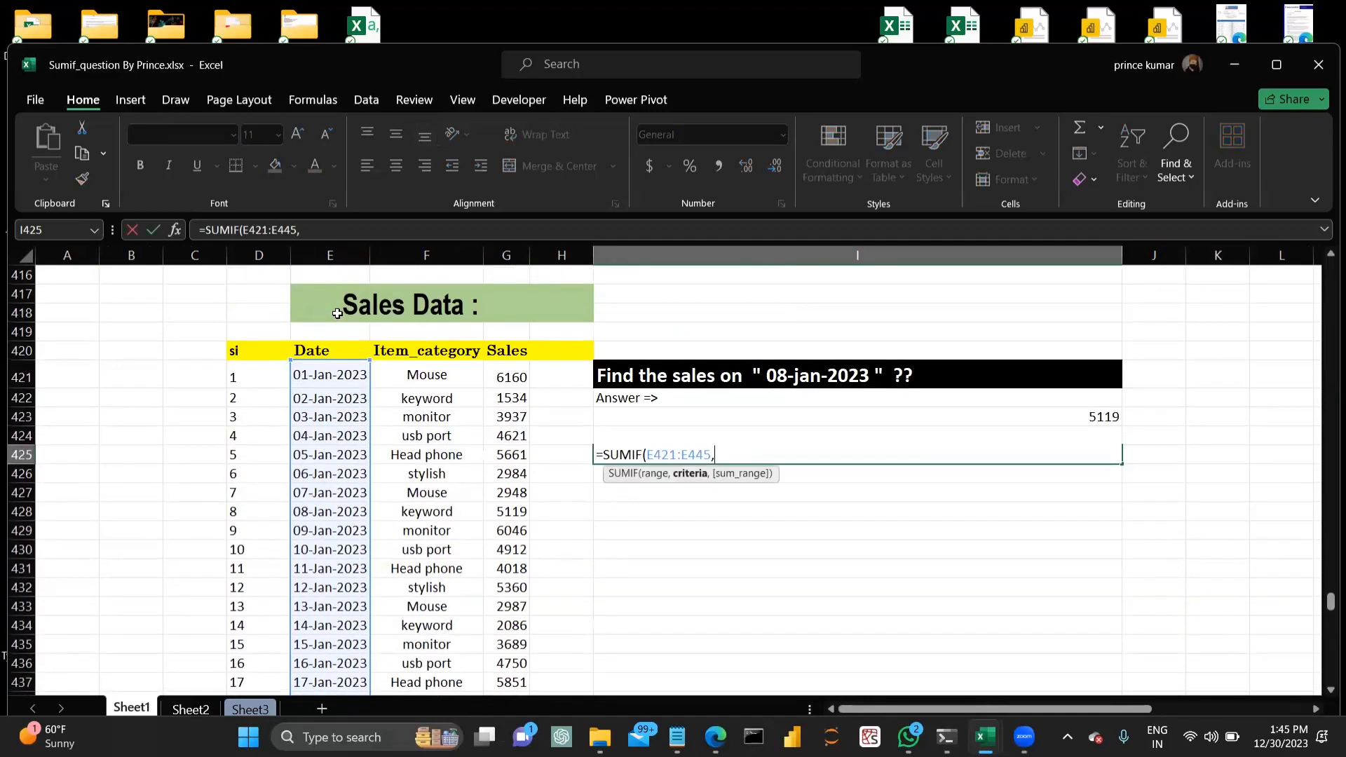
Finish the SUMIF formula in I425 with date cell E428 as criterion and the Sales values G421:G445 as the sum range.
{"action": "left_click", "coordinate": [317, 512]}
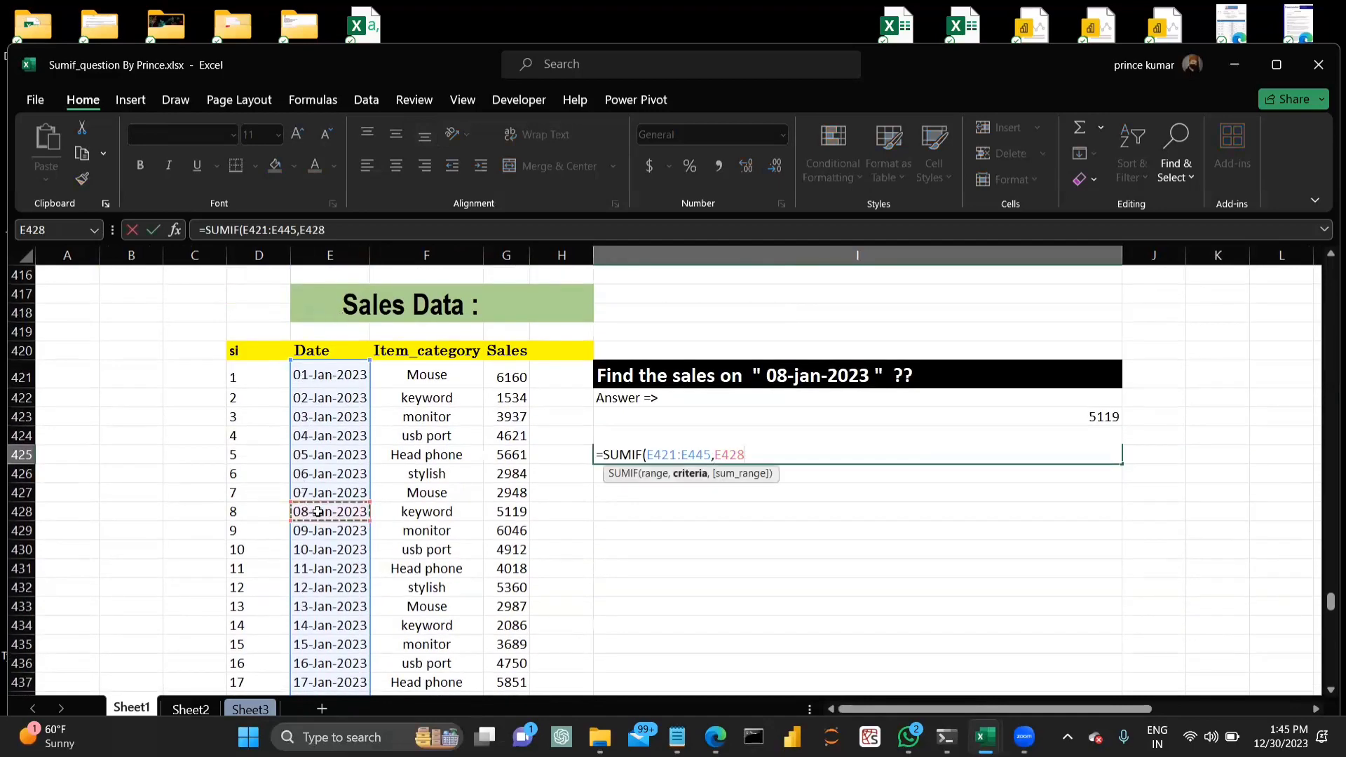
{"action": "type", "text": ","}
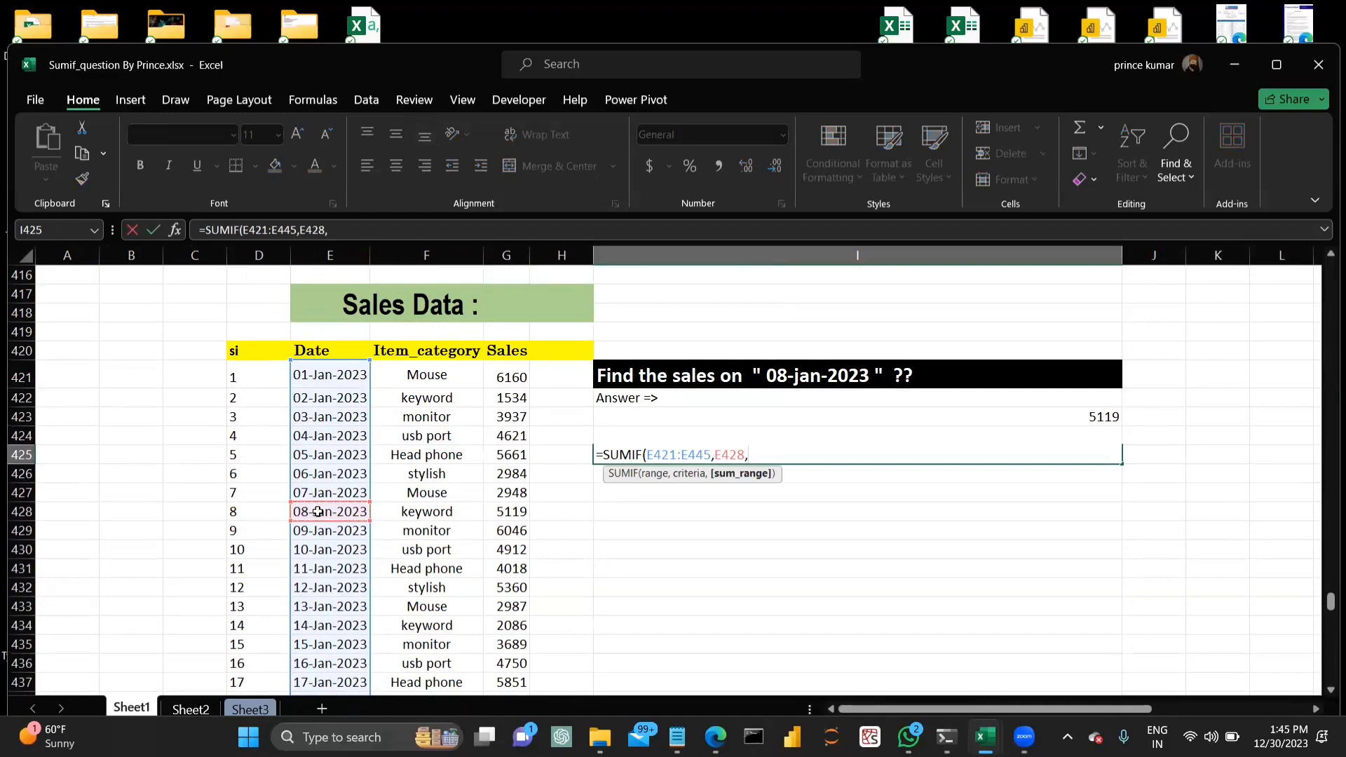
{"action": "left_click", "coordinate": [504, 373]}
{"action": "key", "text": "ctrl+shift+Down"}
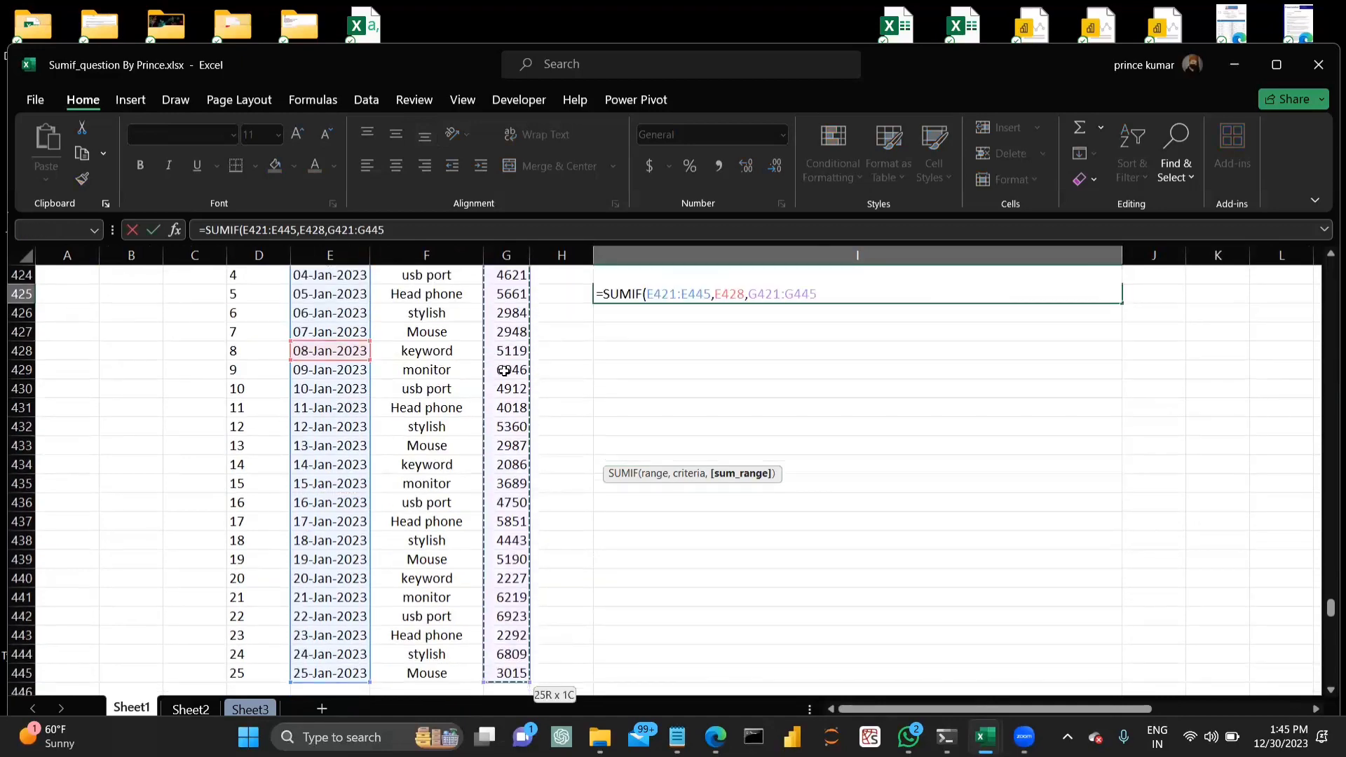
{"action": "type", "text": ")"}
{"action": "key", "text": "Return"}
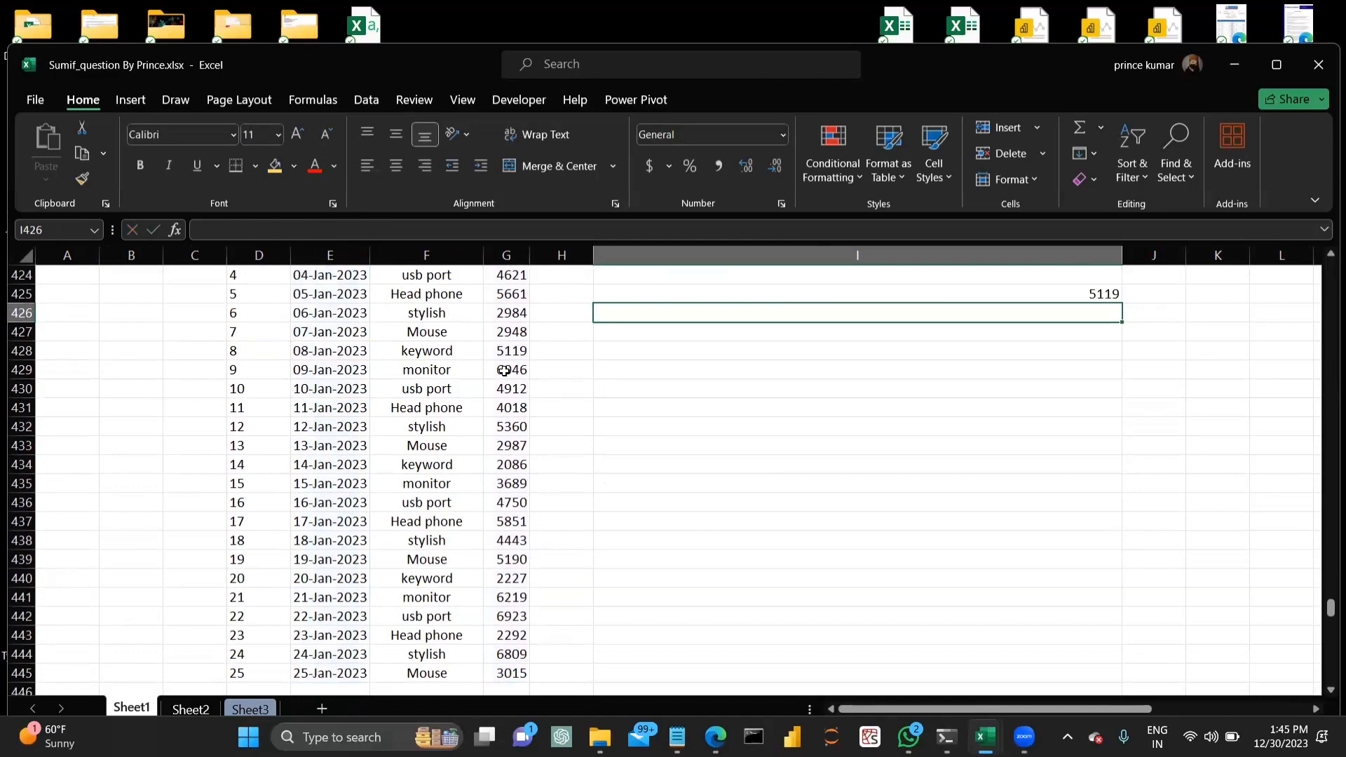
Compare the cell-reference formula in I425 with the typed-date SUMIF formula in I423, examining the criterion of the latter.
{"action": "scroll", "coordinate": [504, 370], "scroll_direction": "up", "scroll_amount": 2}
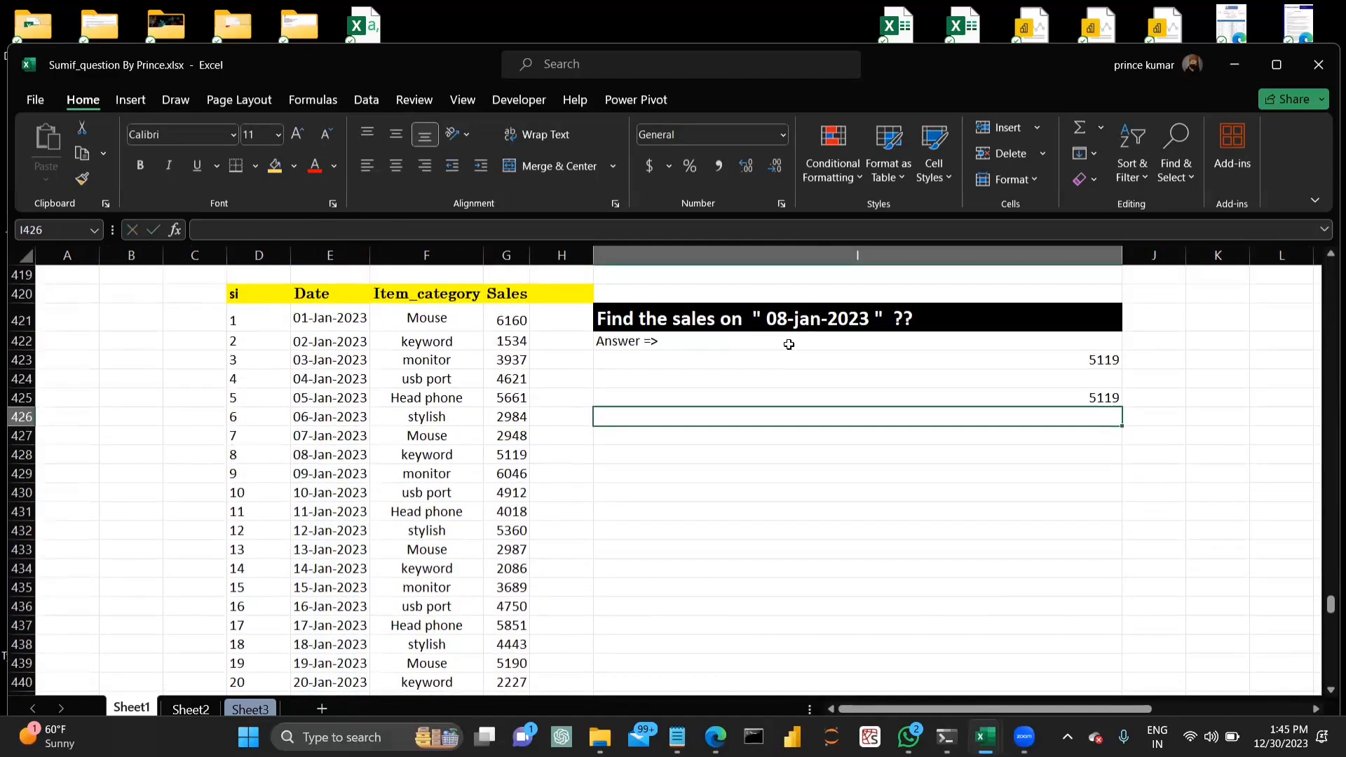
{"action": "left_click", "coordinate": [1014, 398]}
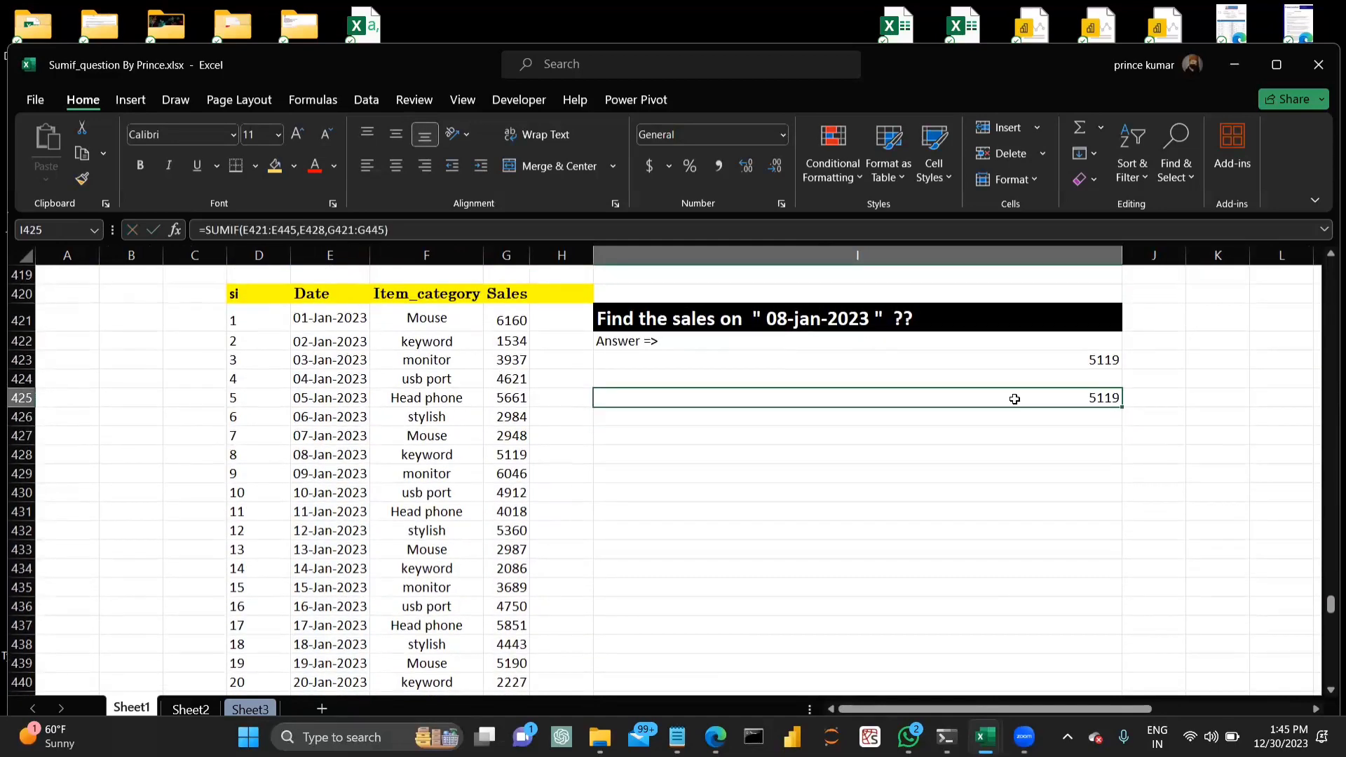
{"action": "left_click", "coordinate": [1027, 364]}
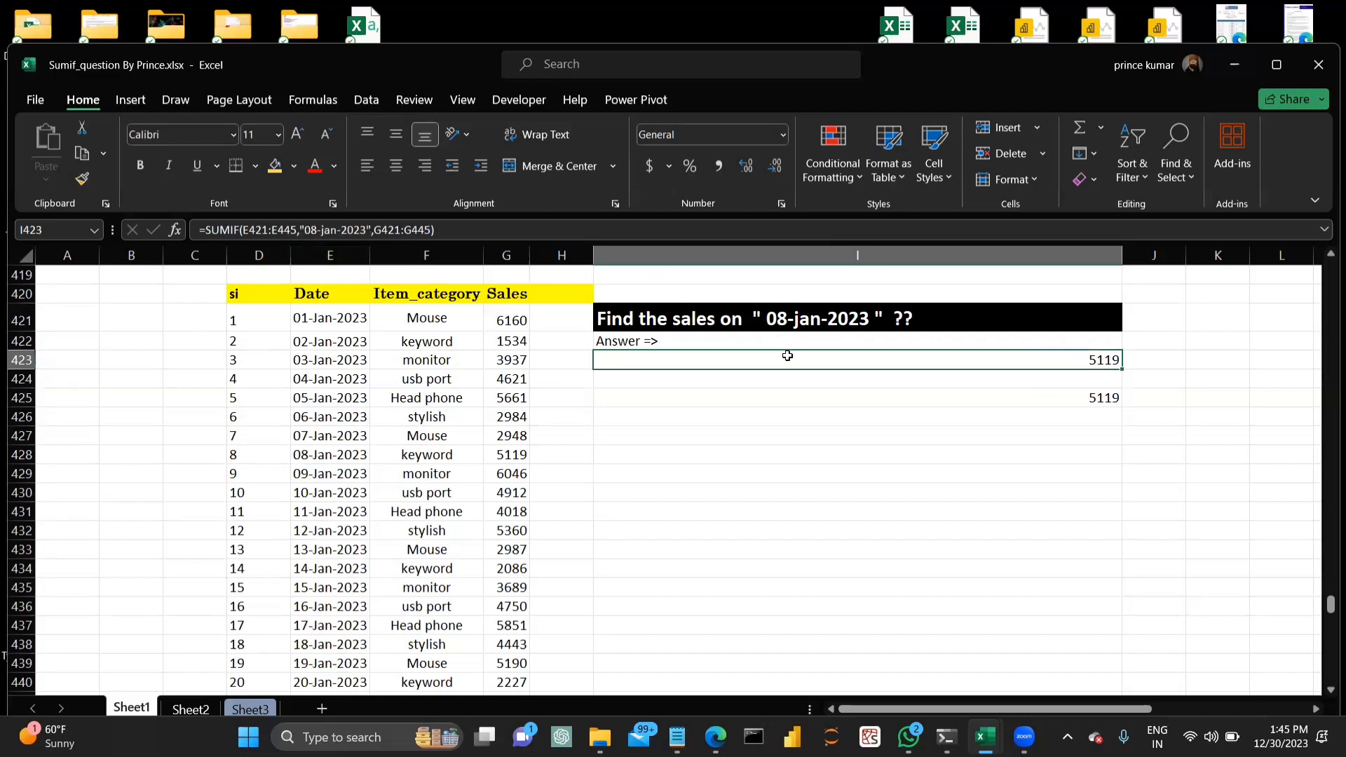
{"action": "double_click", "coordinate": [786, 358]}
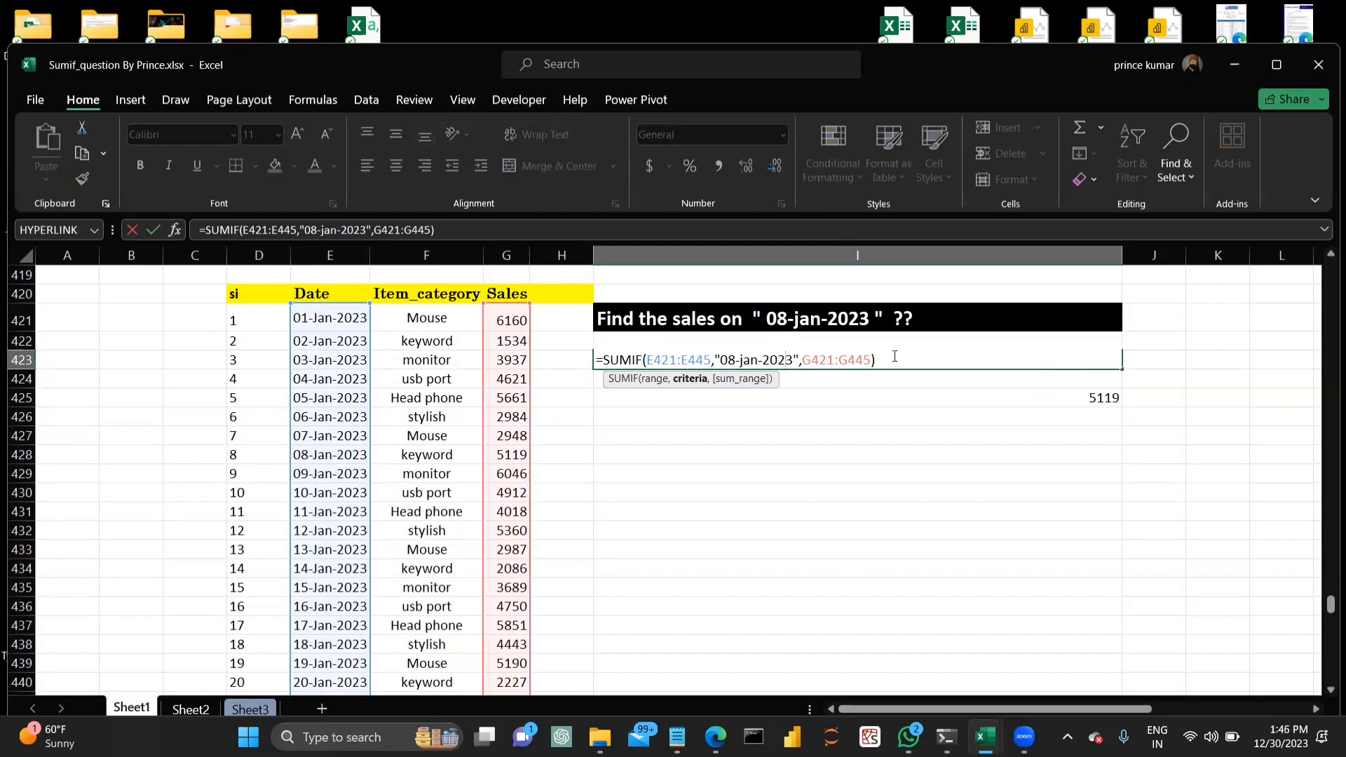
{"action": "key", "text": "Return"}
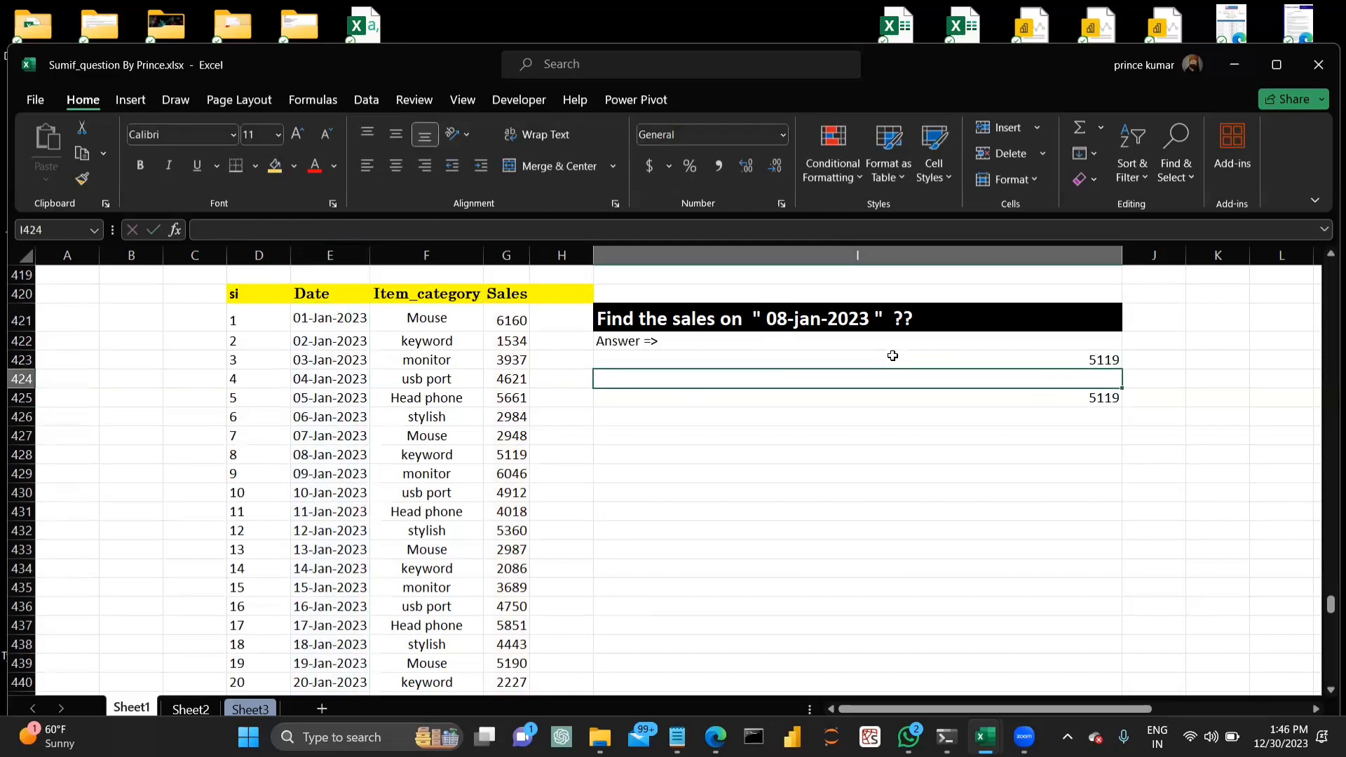
Start a SUMIF formula in I461 for the sales-before-10-jan-2023 question with the Date cells E456:E480 as the range.
{"action": "scroll", "coordinate": [893, 355], "scroll_direction": "down", "scroll_amount": 10}
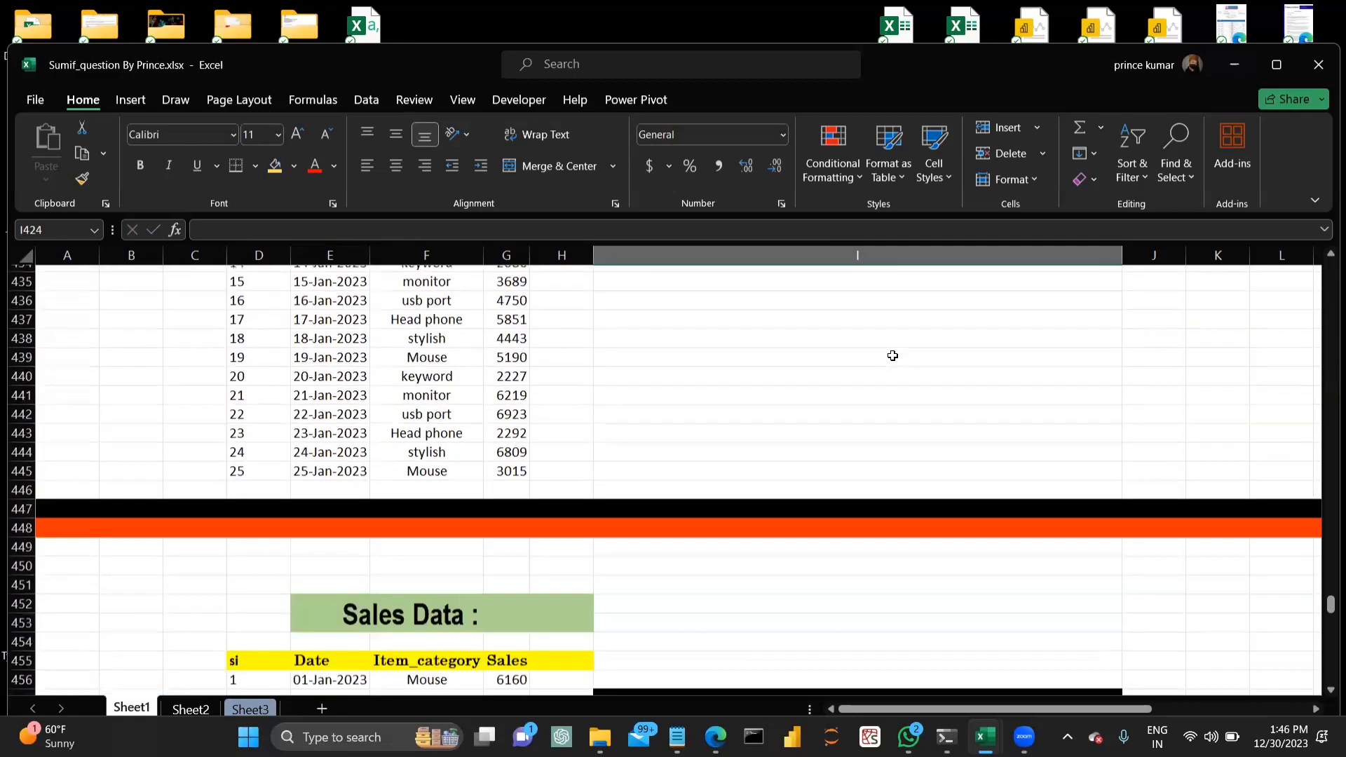
{"action": "scroll", "coordinate": [892, 355], "scroll_direction": "down", "scroll_amount": 2}
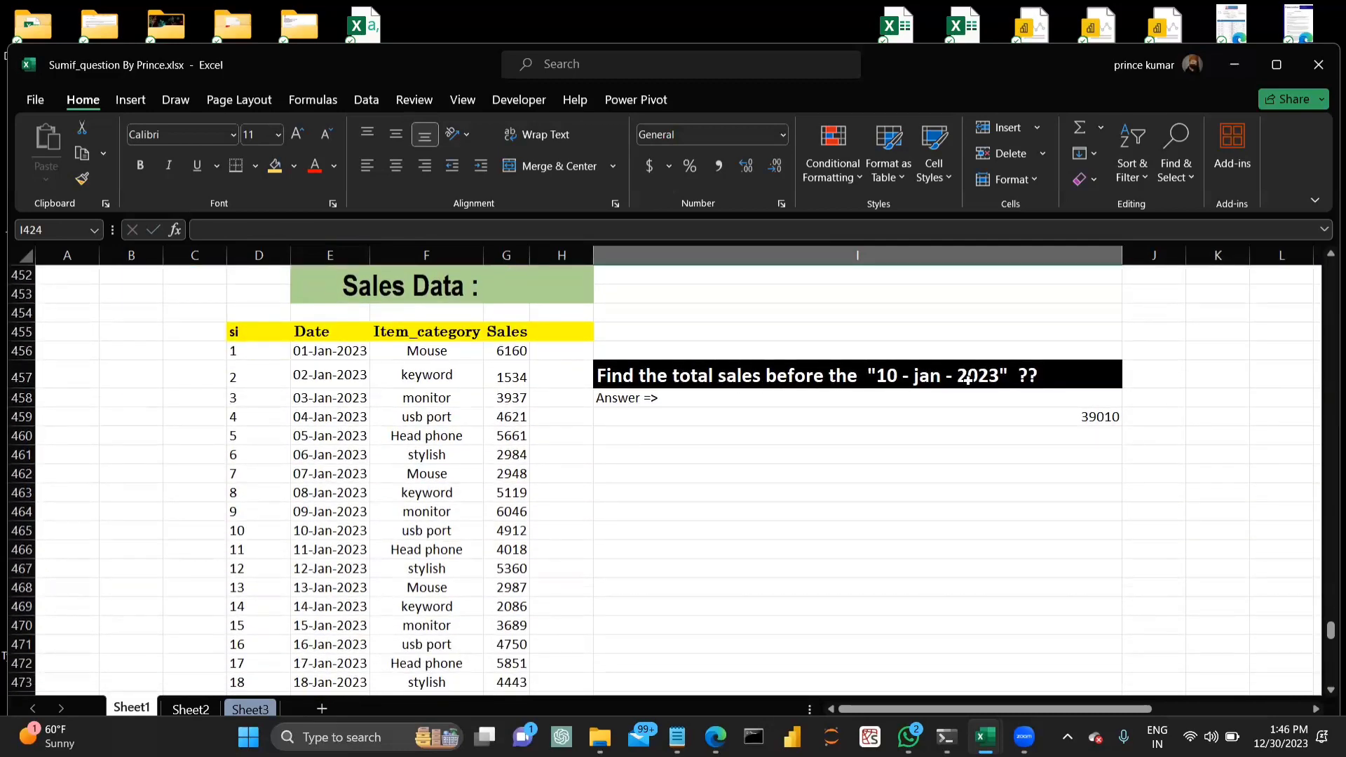
{"action": "left_click", "coordinate": [774, 451]}
{"action": "type", "text": "=sumif"}
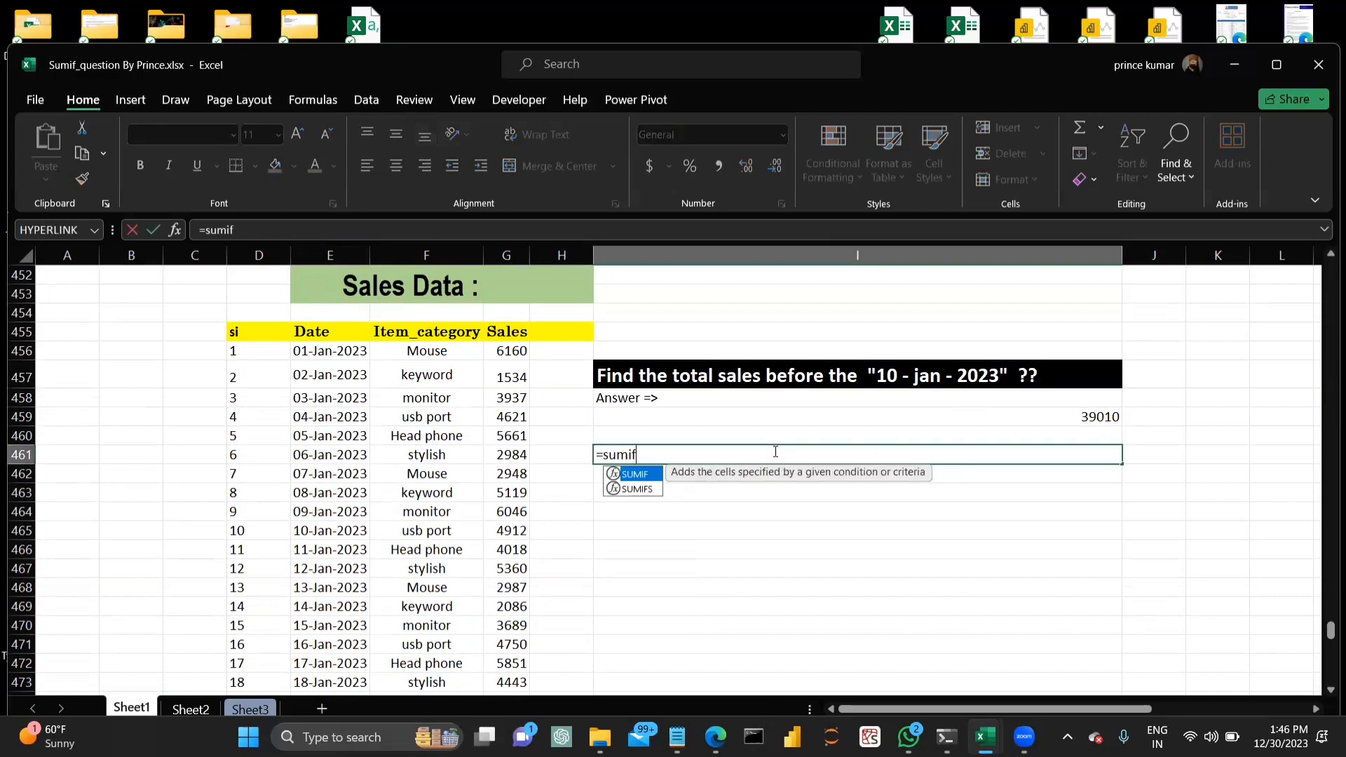
{"action": "key", "text": "Tab"}
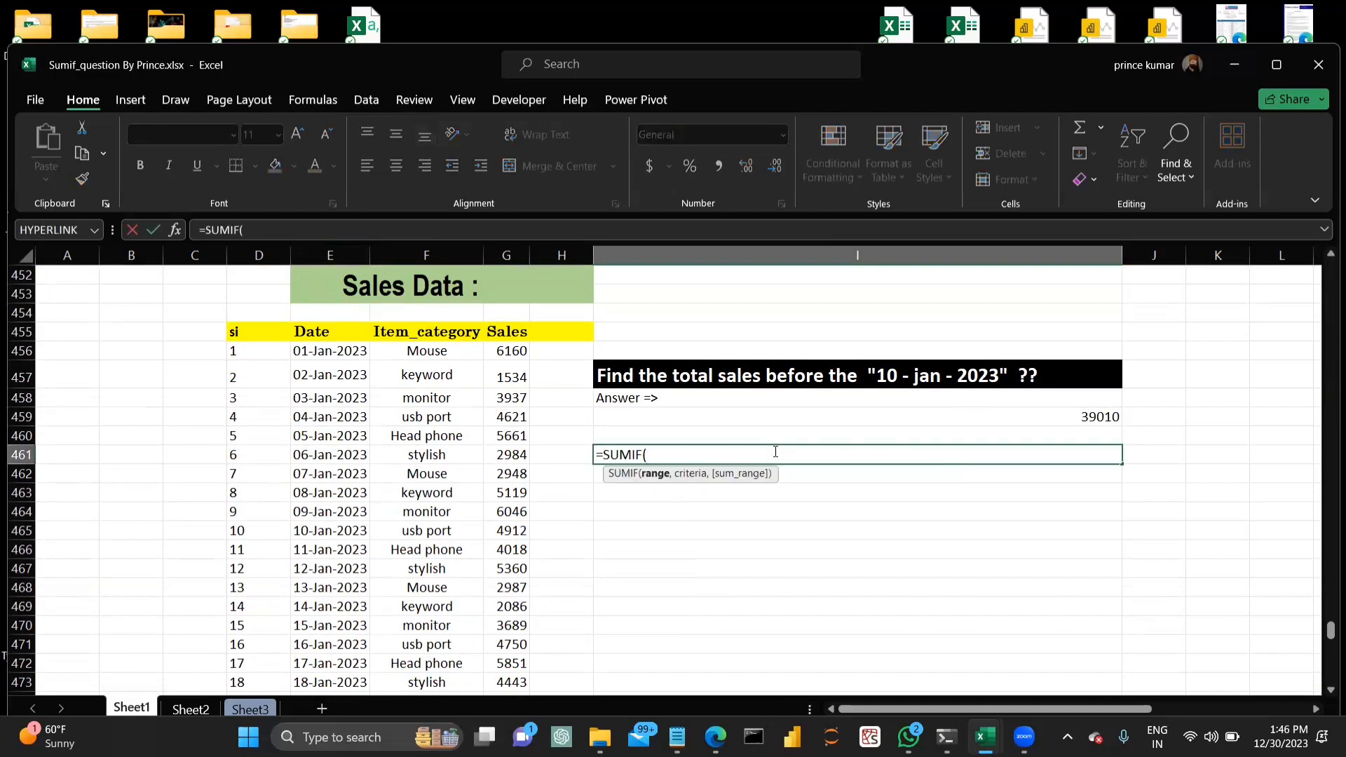
{"action": "left_click", "coordinate": [349, 350]}
{"action": "key", "text": "ctrl+shift+Down"}
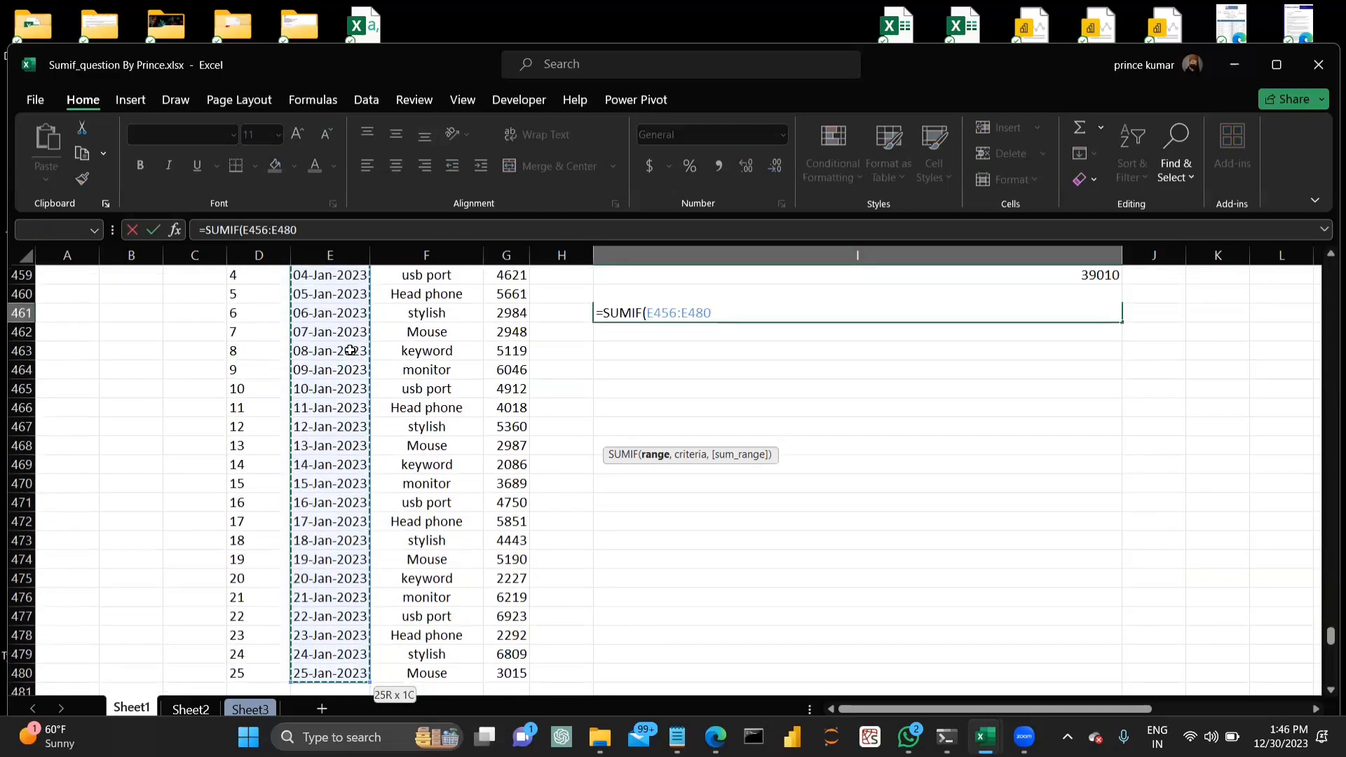
{"action": "type", "text": ","}
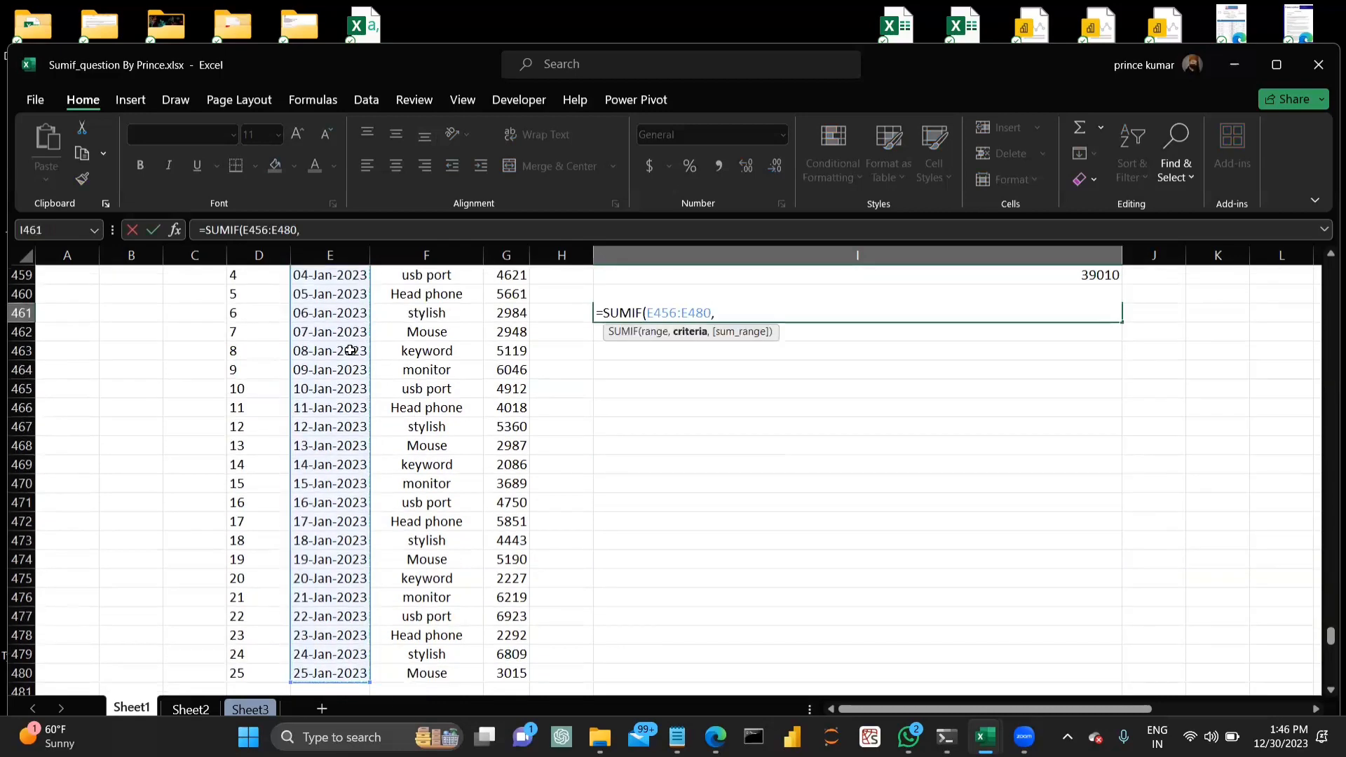
Enter "<10-jan-2023" as the criterion of the SUMIF formula in I461.
{"action": "scroll", "coordinate": [350, 350], "scroll_direction": "up", "scroll_amount": 3}
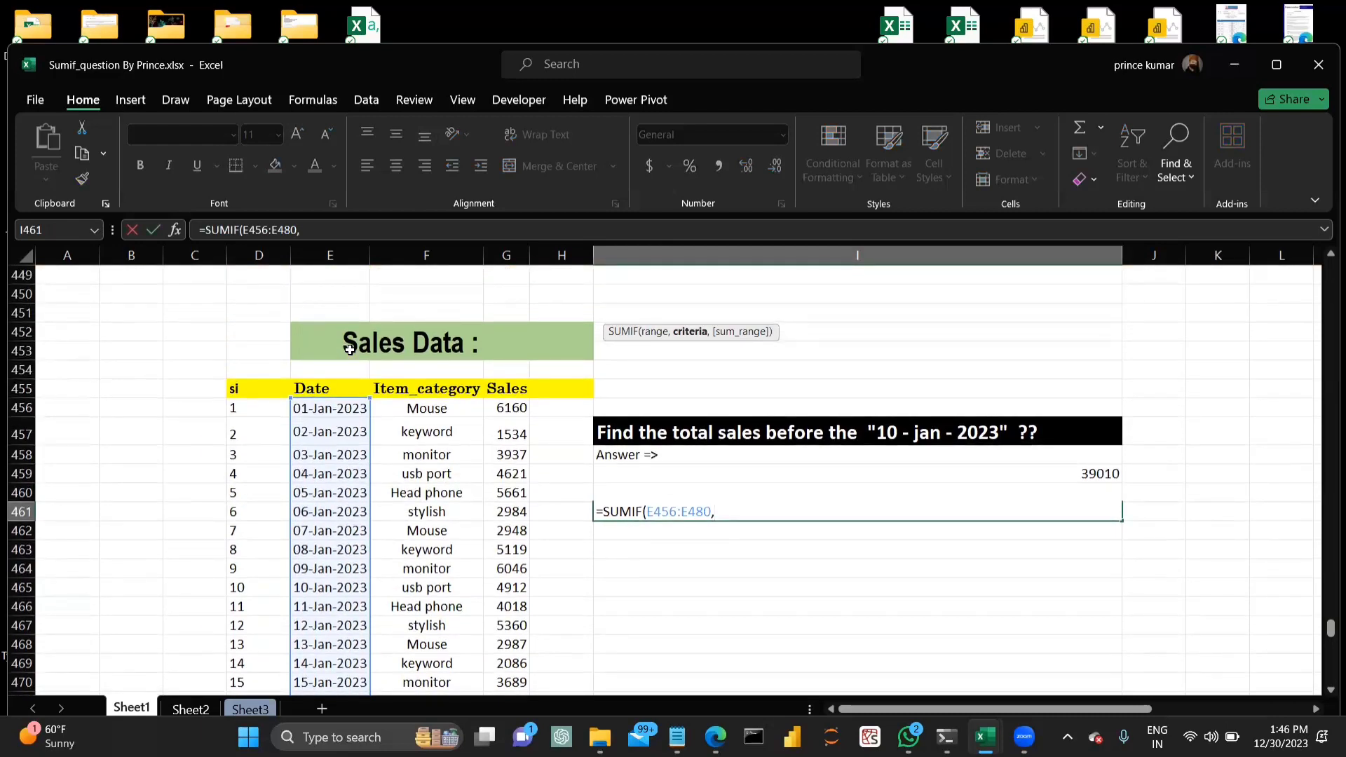
{"action": "type", "text": "\""}
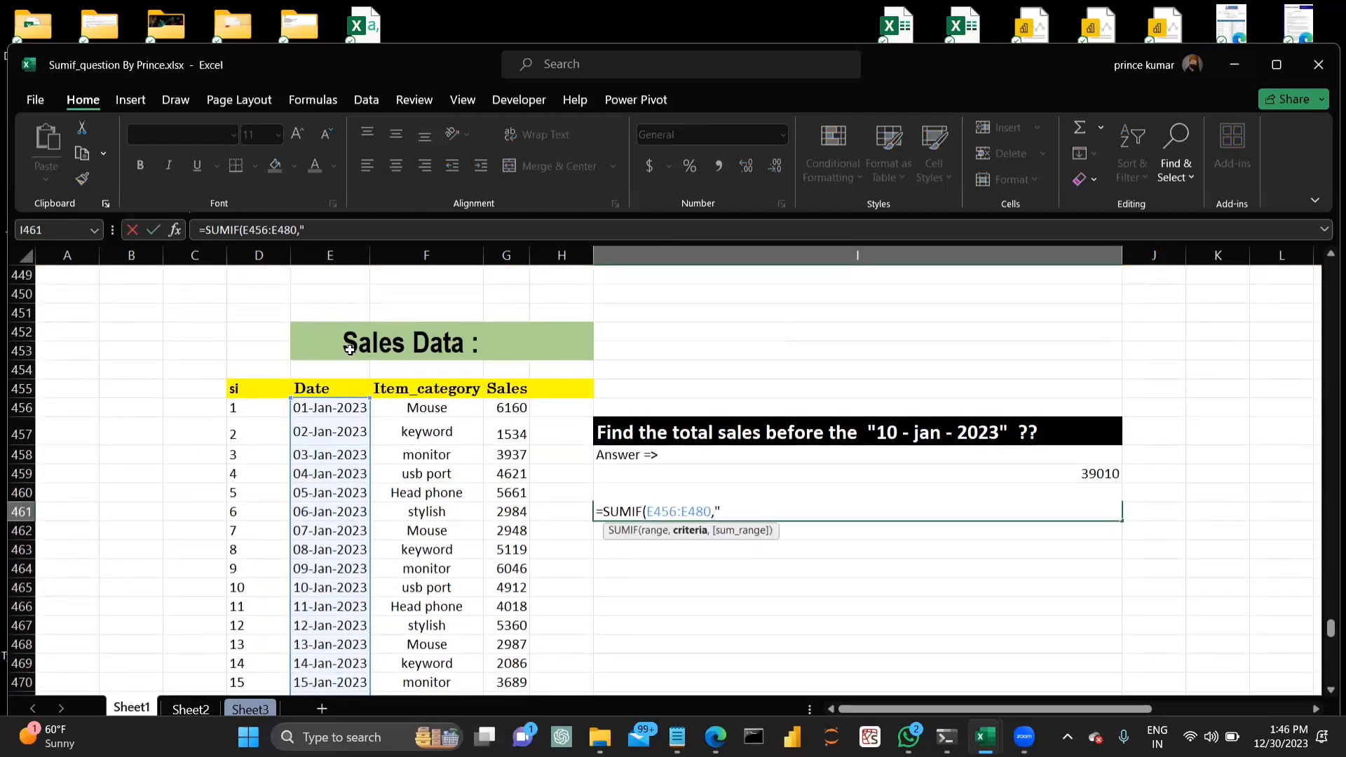
{"action": "type", "text": "<10-jan-223"}
{"action": "key", "text": "BackSpace"}
{"action": "key", "text": "BackSpace"}
{"action": "type", "text": "023\""}
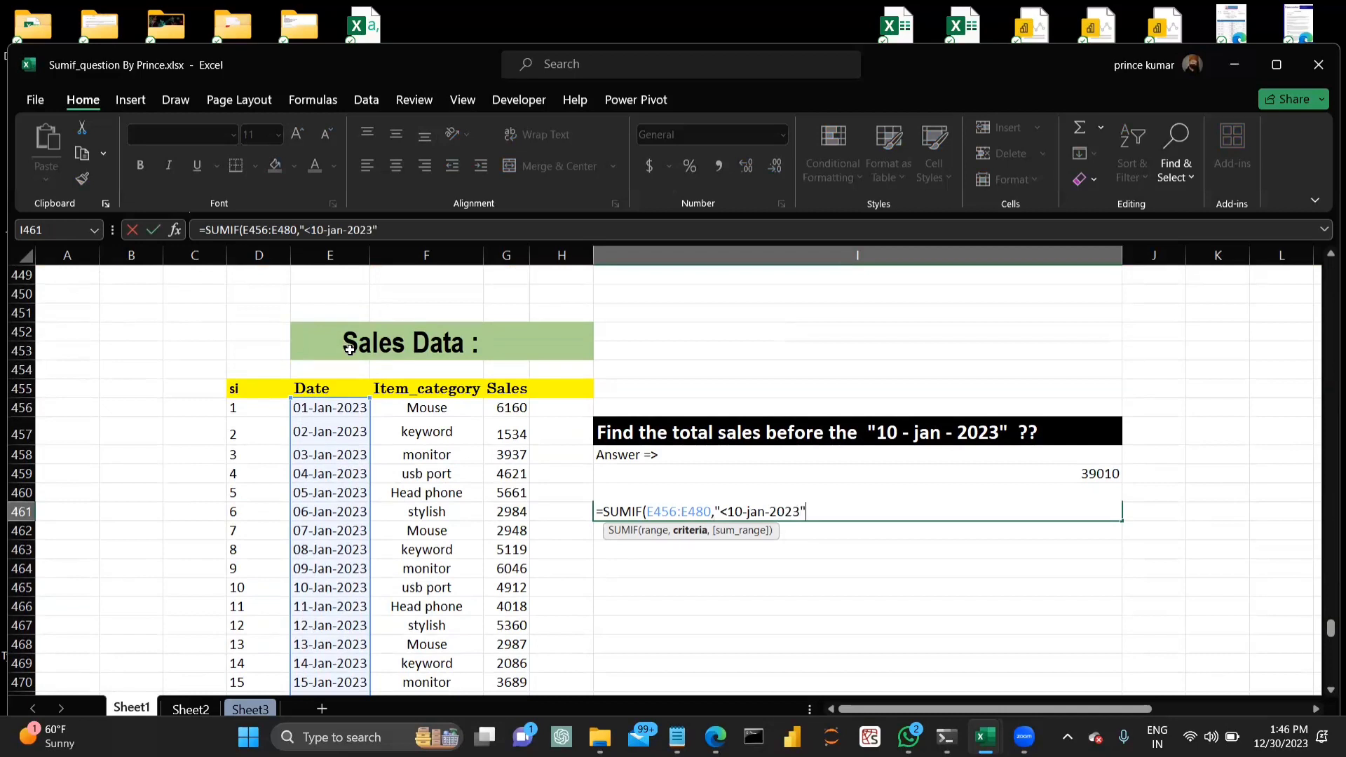
{"action": "type", "text": ","}
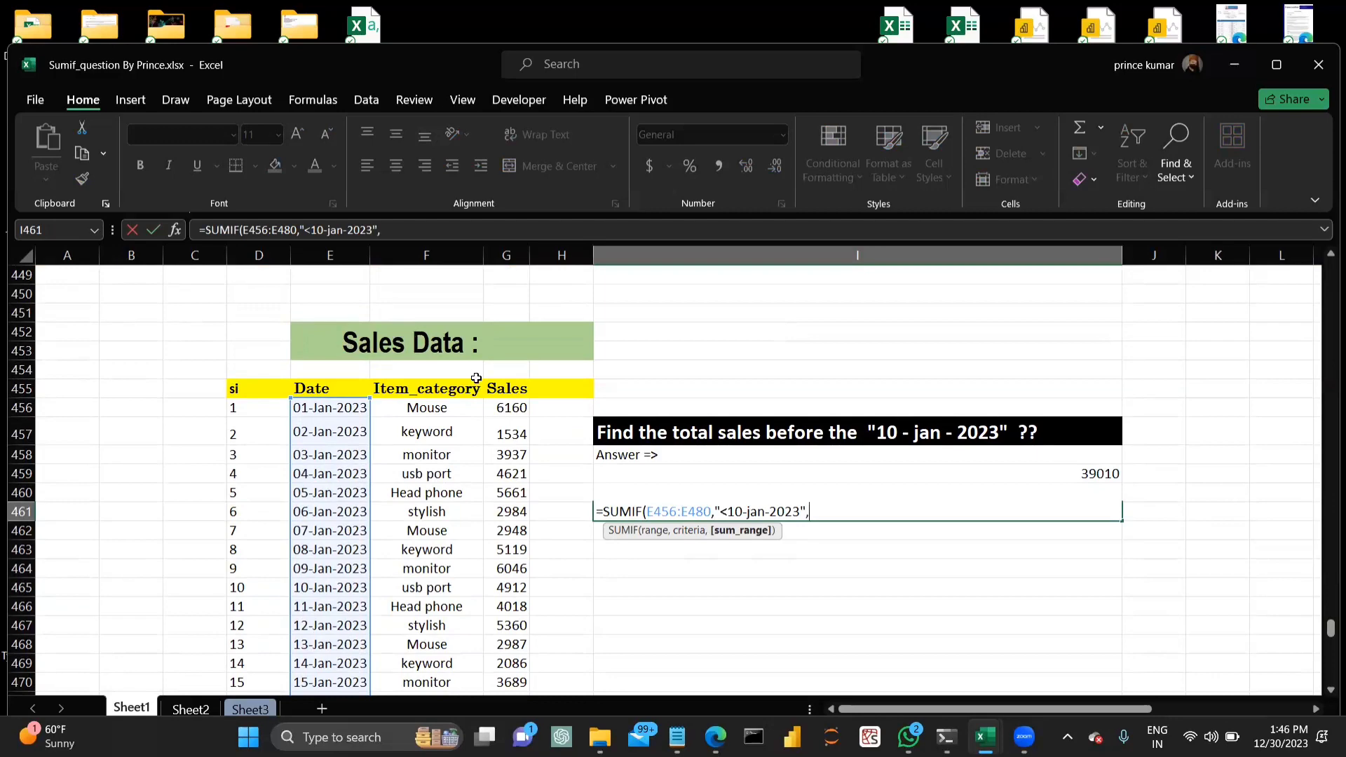
Finish the SUMIF formula in I461 with the Sales values G456:G480 as the sum range and check the entered formula.
{"action": "left_click", "coordinate": [498, 404]}
{"action": "key", "text": "ctrl+shift+Down"}
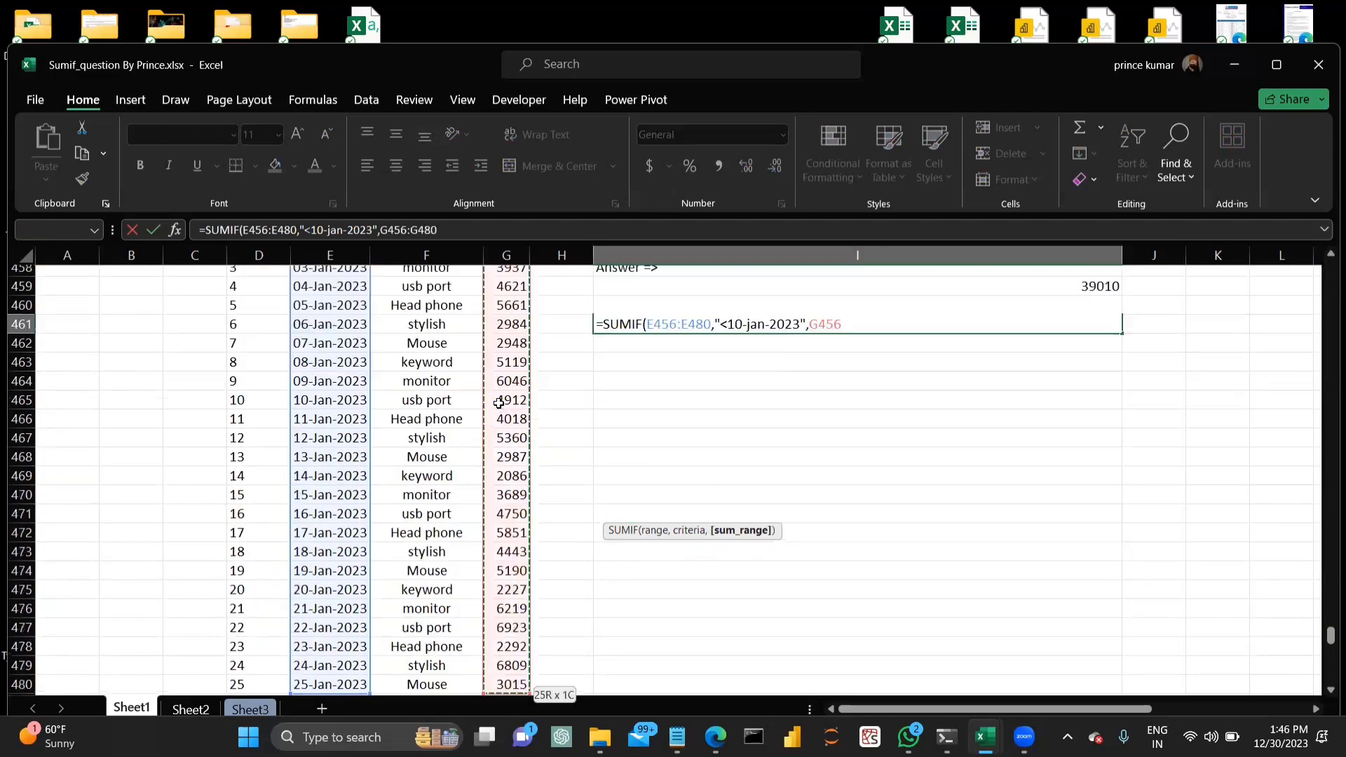
{"action": "type", "text": ")"}
{"action": "key", "text": "Return"}
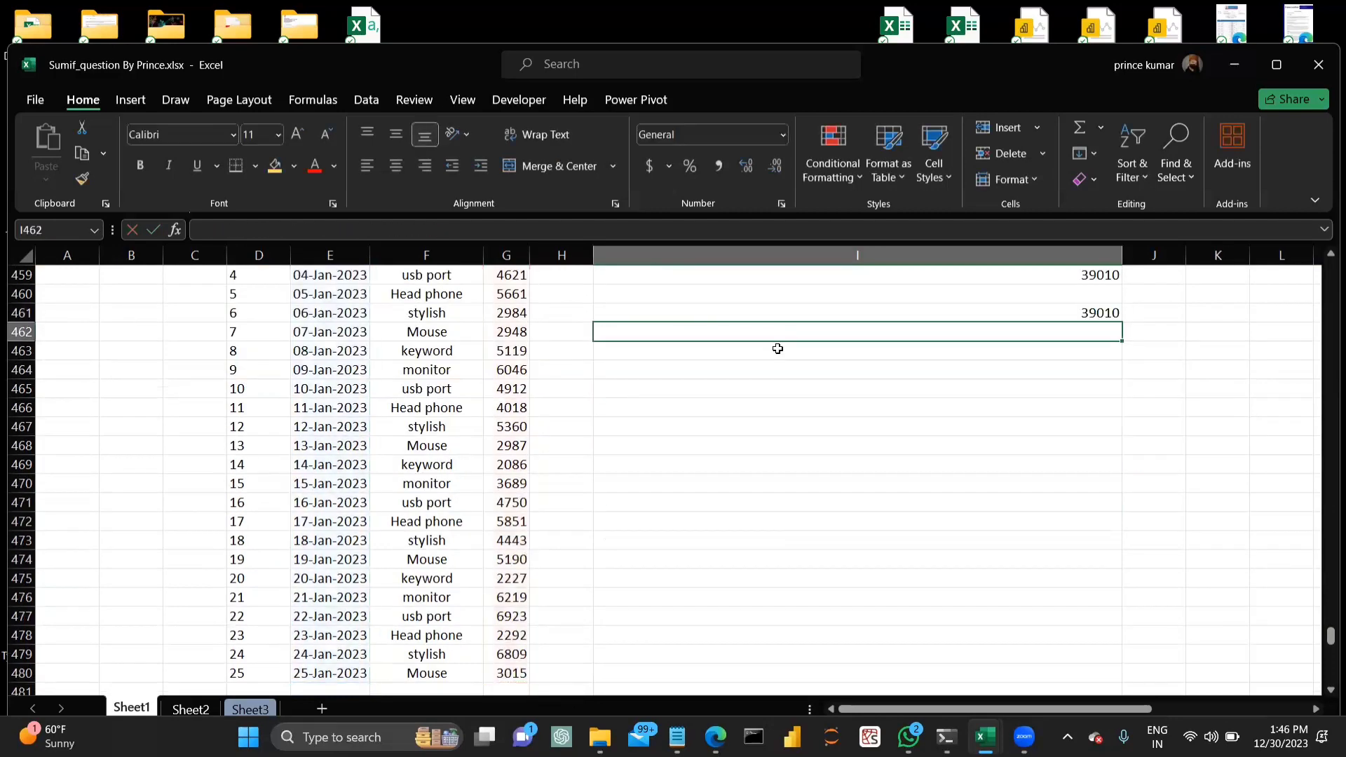
{"action": "scroll", "coordinate": [778, 348], "scroll_direction": "up", "scroll_amount": 1}
{"action": "left_click", "coordinate": [829, 335]}
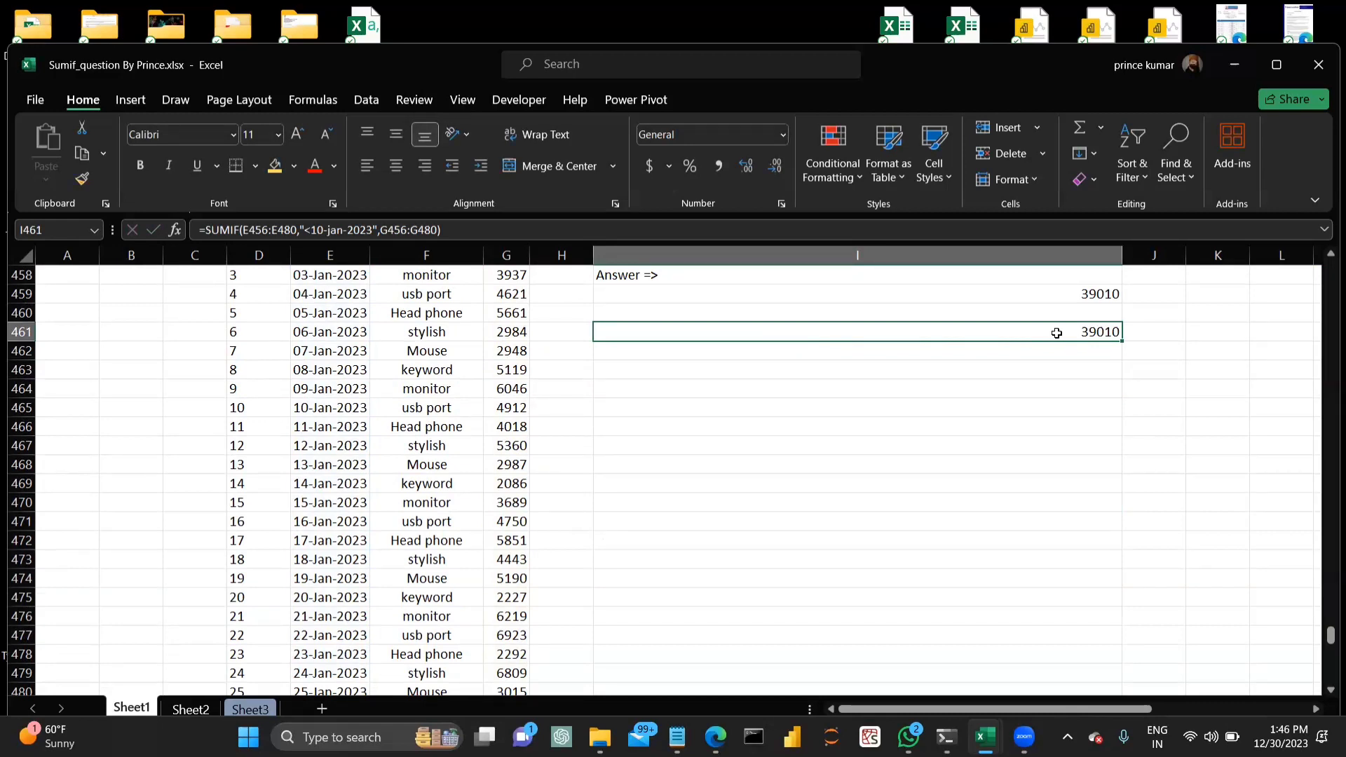
Examine the existing SUMIF formula in I493 for sales after 10-jan-2023, and look over the end of the sheet and the preceding date question.
{"action": "scroll", "coordinate": [1057, 333], "scroll_direction": "down", "scroll_amount": 8}
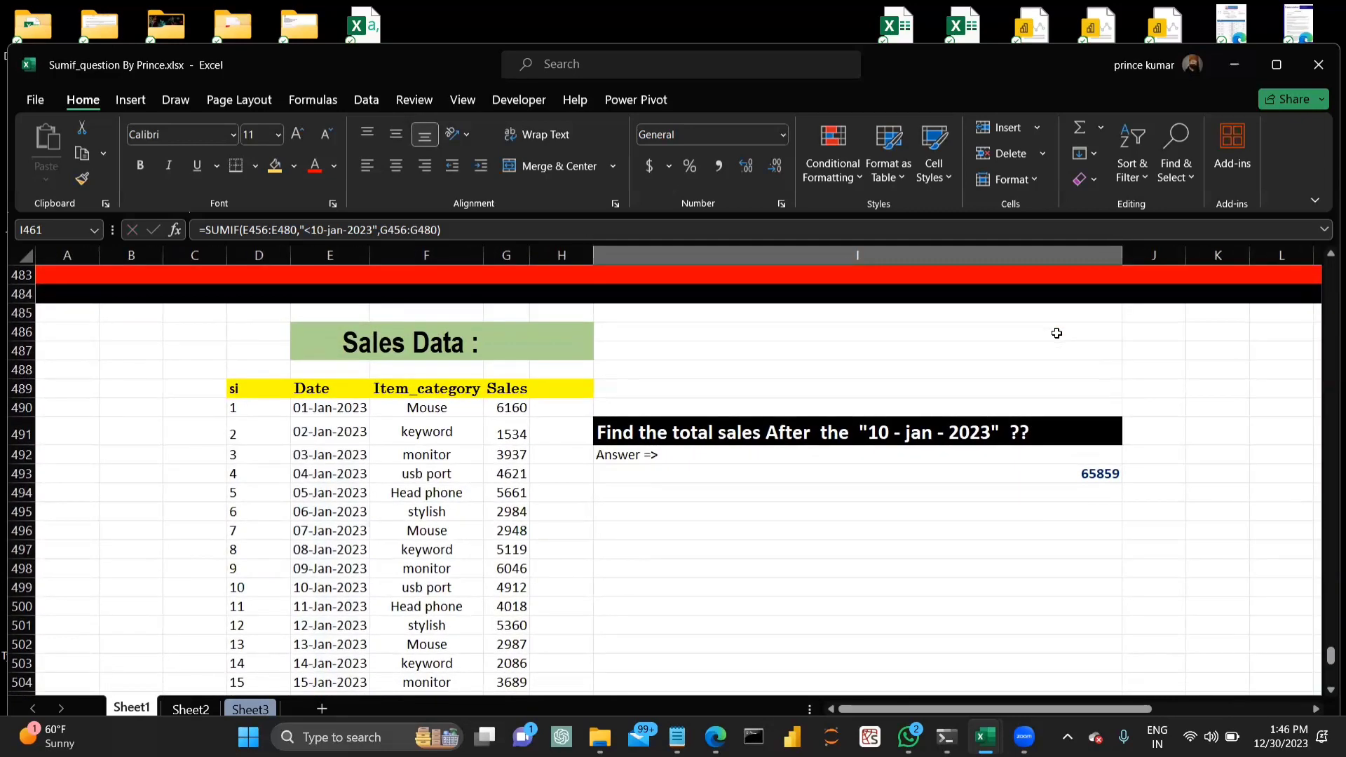
{"action": "double_click", "coordinate": [1012, 473]}
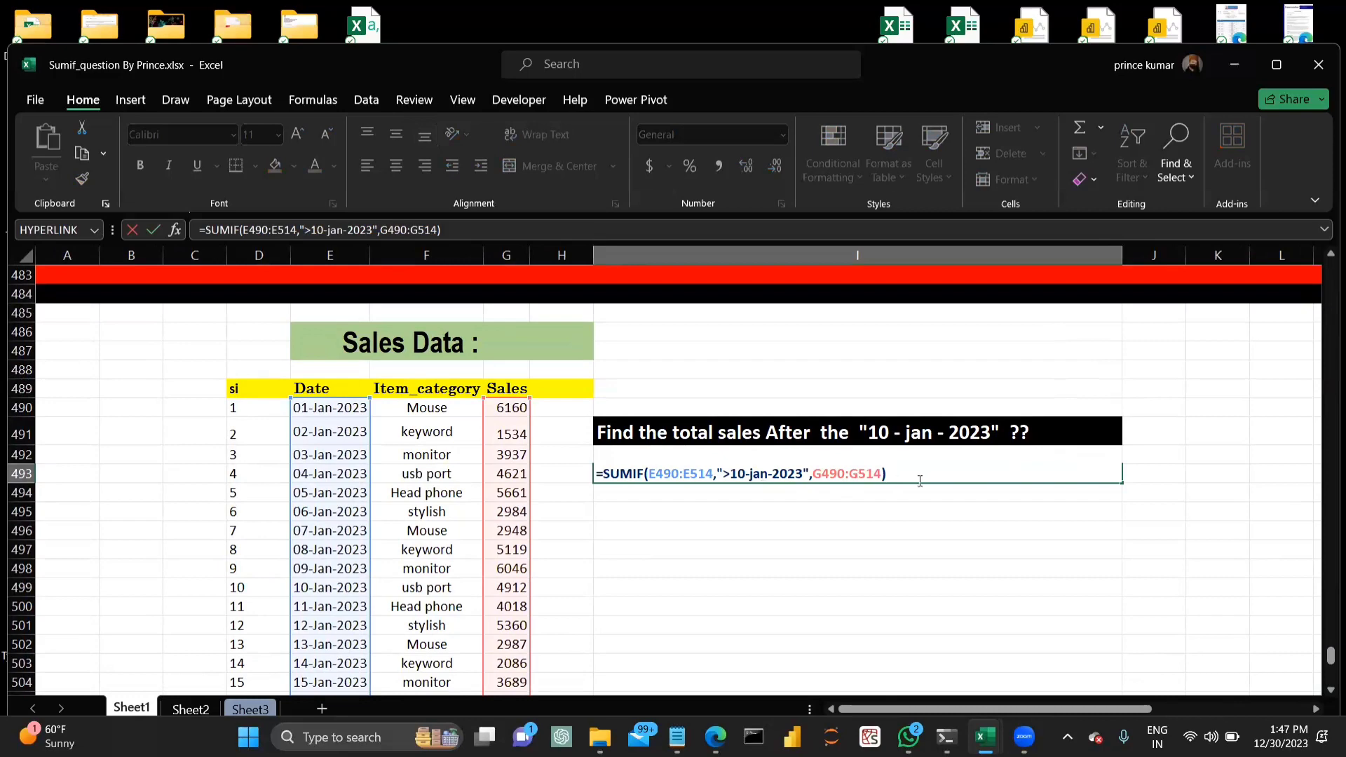
{"action": "key", "text": "Return"}
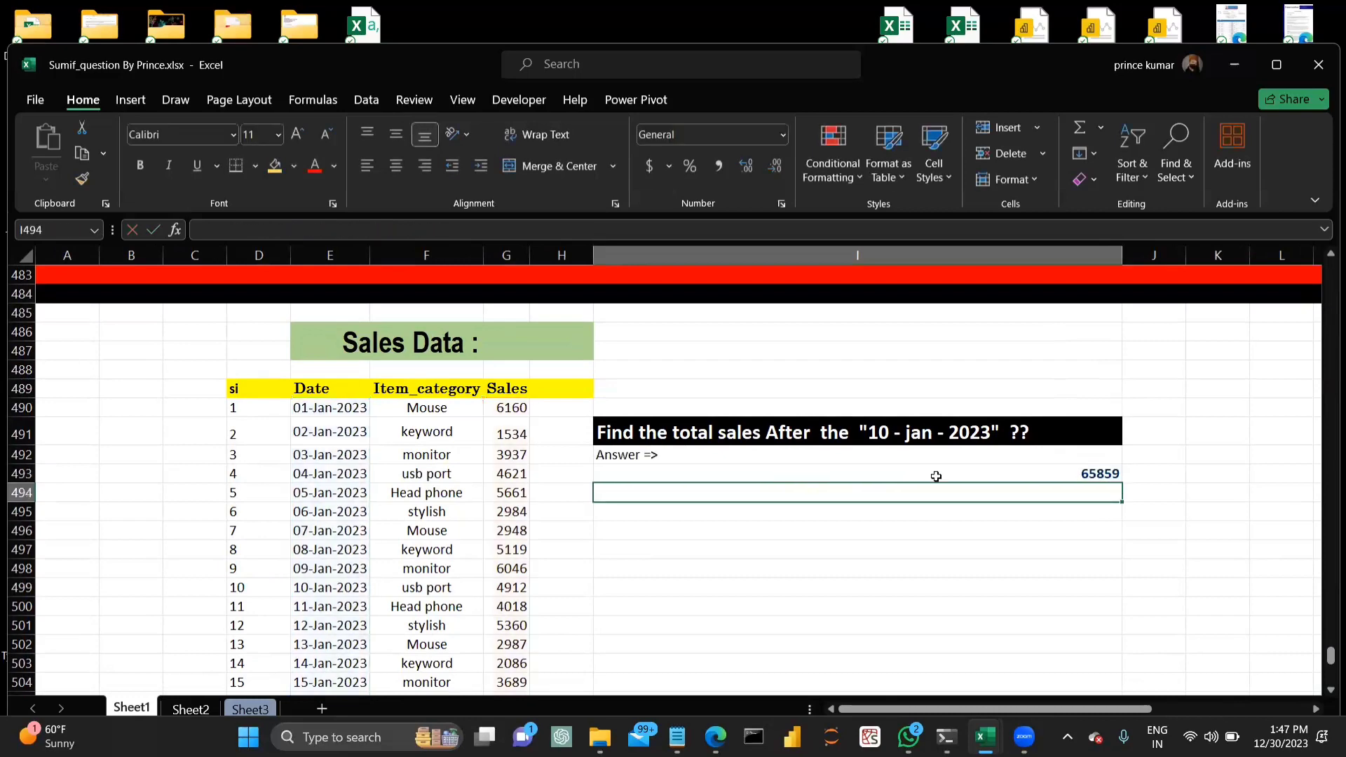
{"action": "scroll", "coordinate": [925, 534], "scroll_direction": "down", "scroll_amount": 7}
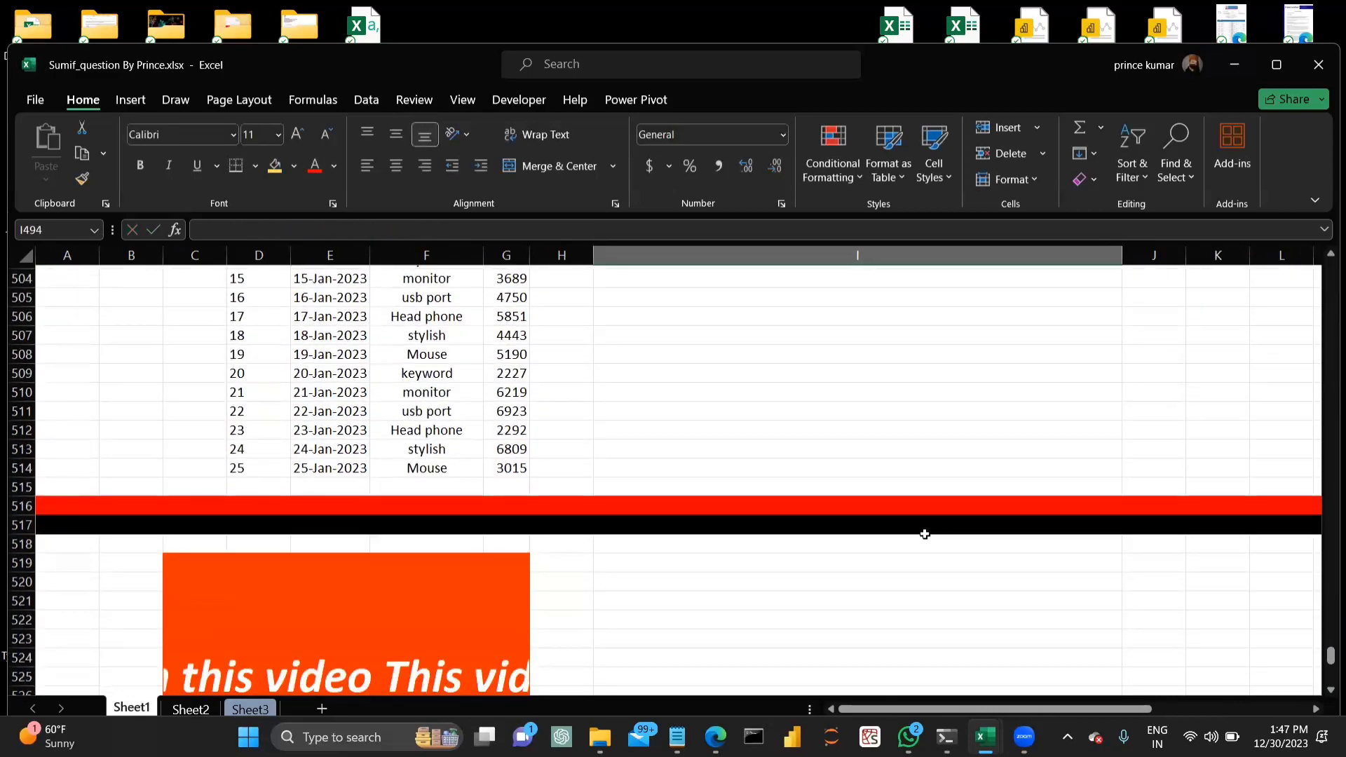
{"action": "scroll", "coordinate": [925, 534], "scroll_direction": "up", "scroll_amount": 6}
{"action": "scroll", "coordinate": [924, 535], "scroll_direction": "up", "scroll_amount": 13}
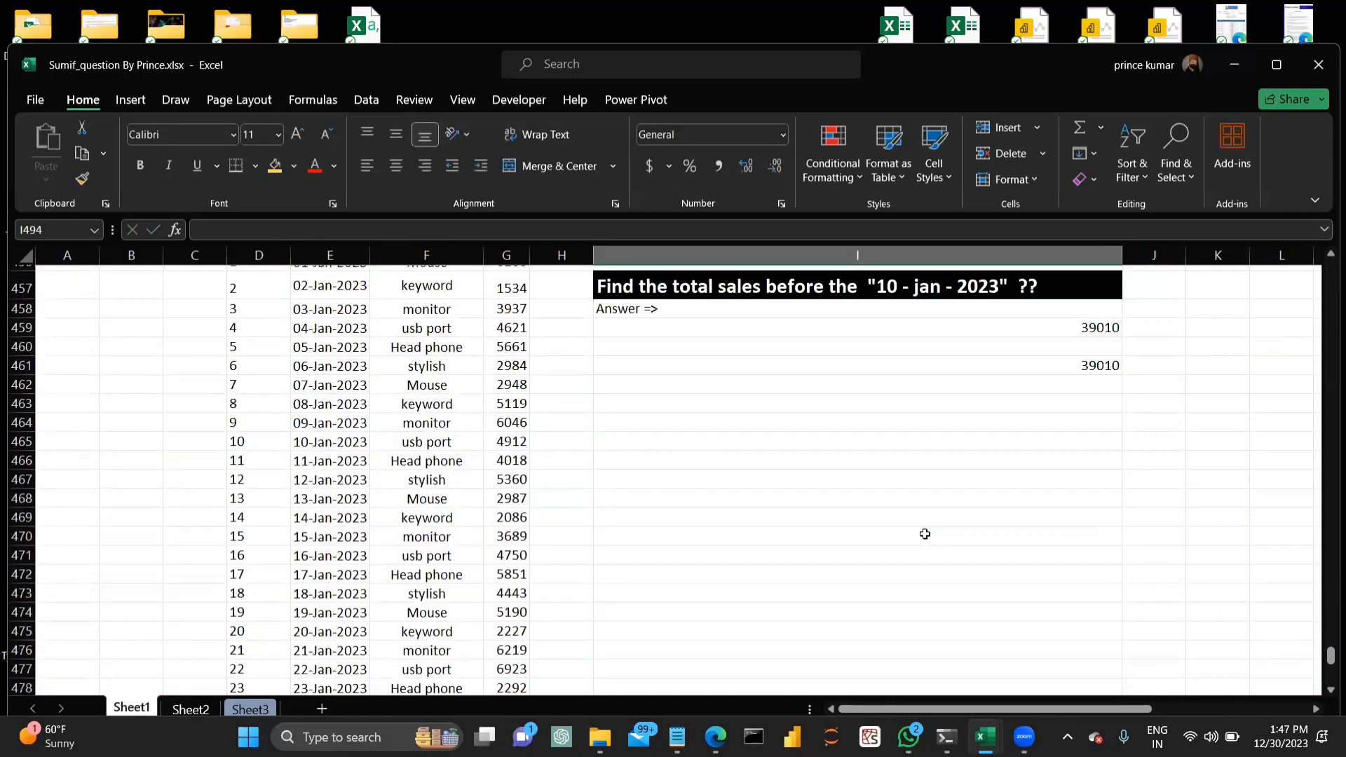
{"action": "scroll", "coordinate": [924, 534], "scroll_direction": "down", "scroll_amount": 1}
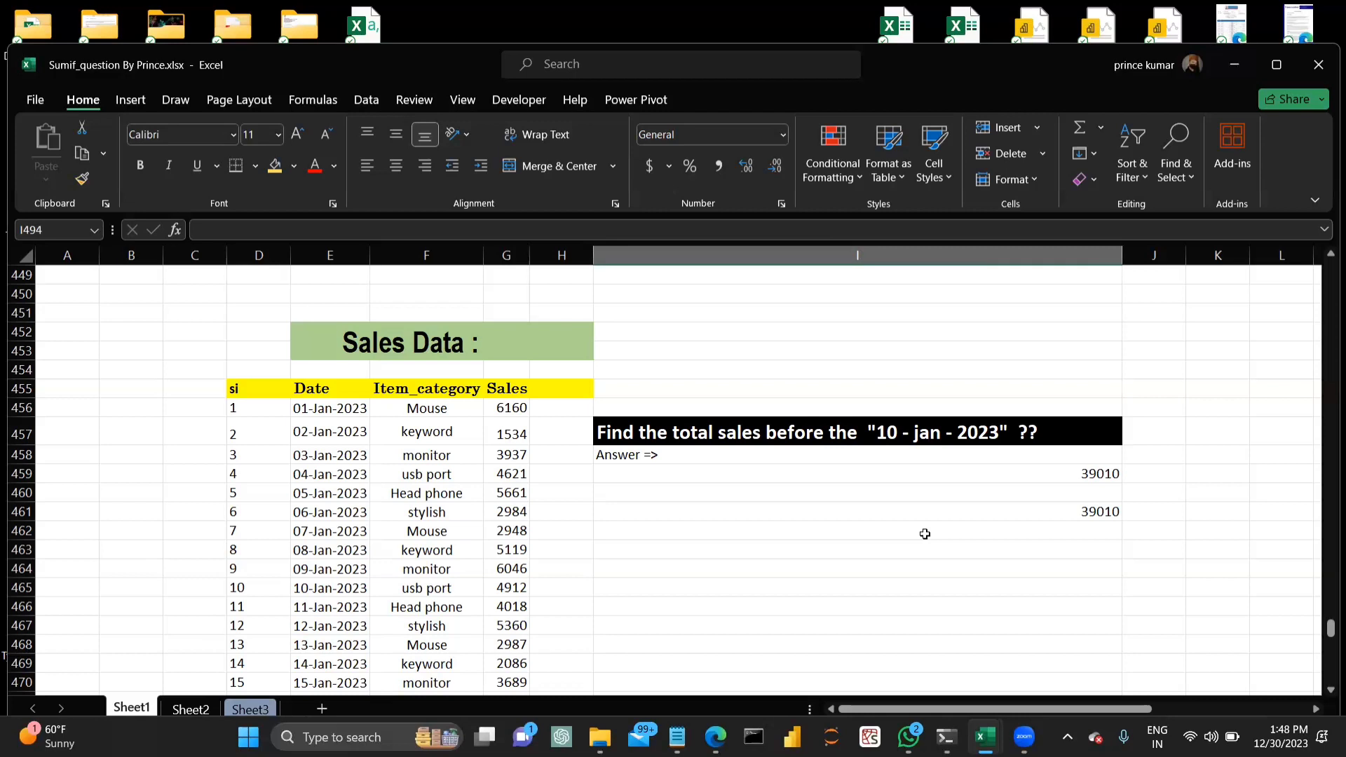
{"action": "left_click", "coordinate": [792, 310]}
{"action": "type", "text": "=i"}
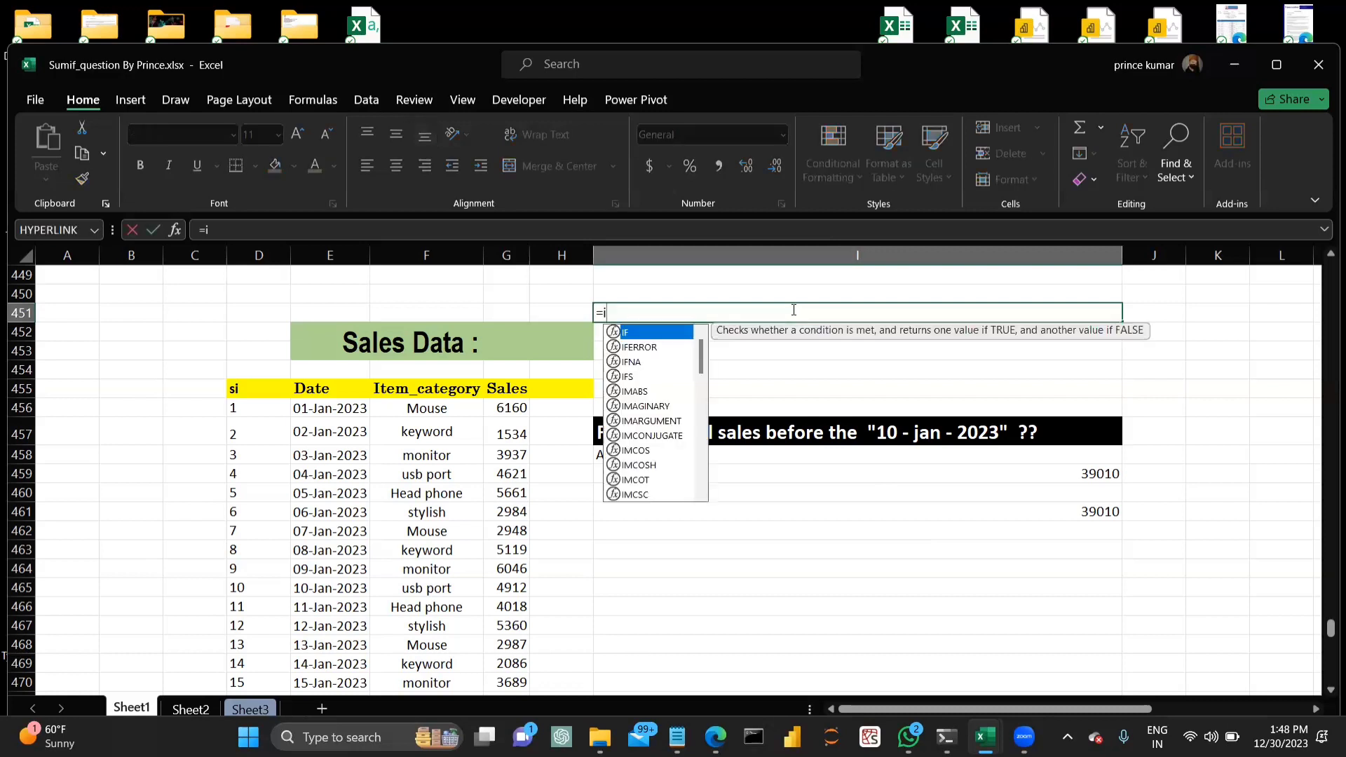
{"action": "type", "text": "ferr"}
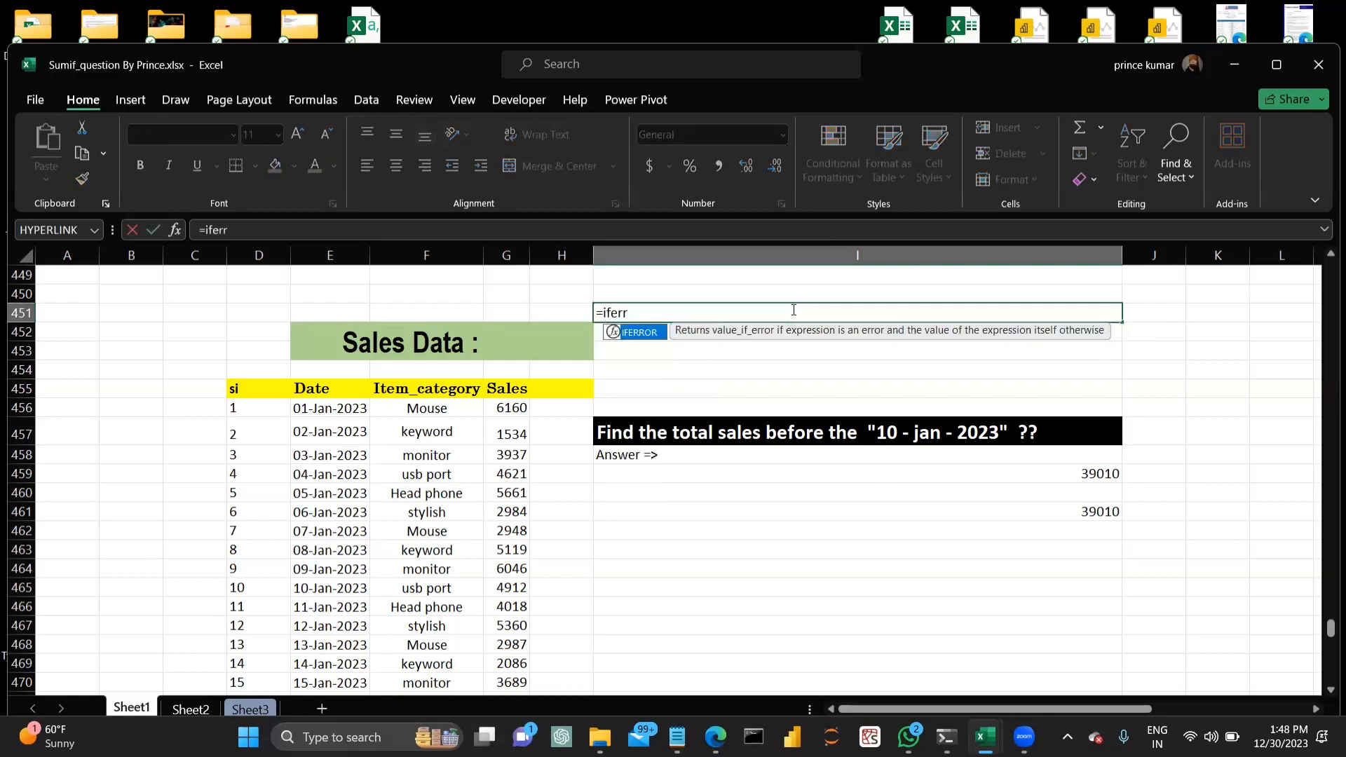
{"action": "key", "text": "BackSpace"}
{"action": "key", "text": "BackSpace"}
{"action": "key", "text": "BackSpace"}
{"action": "type", "text": "na"}
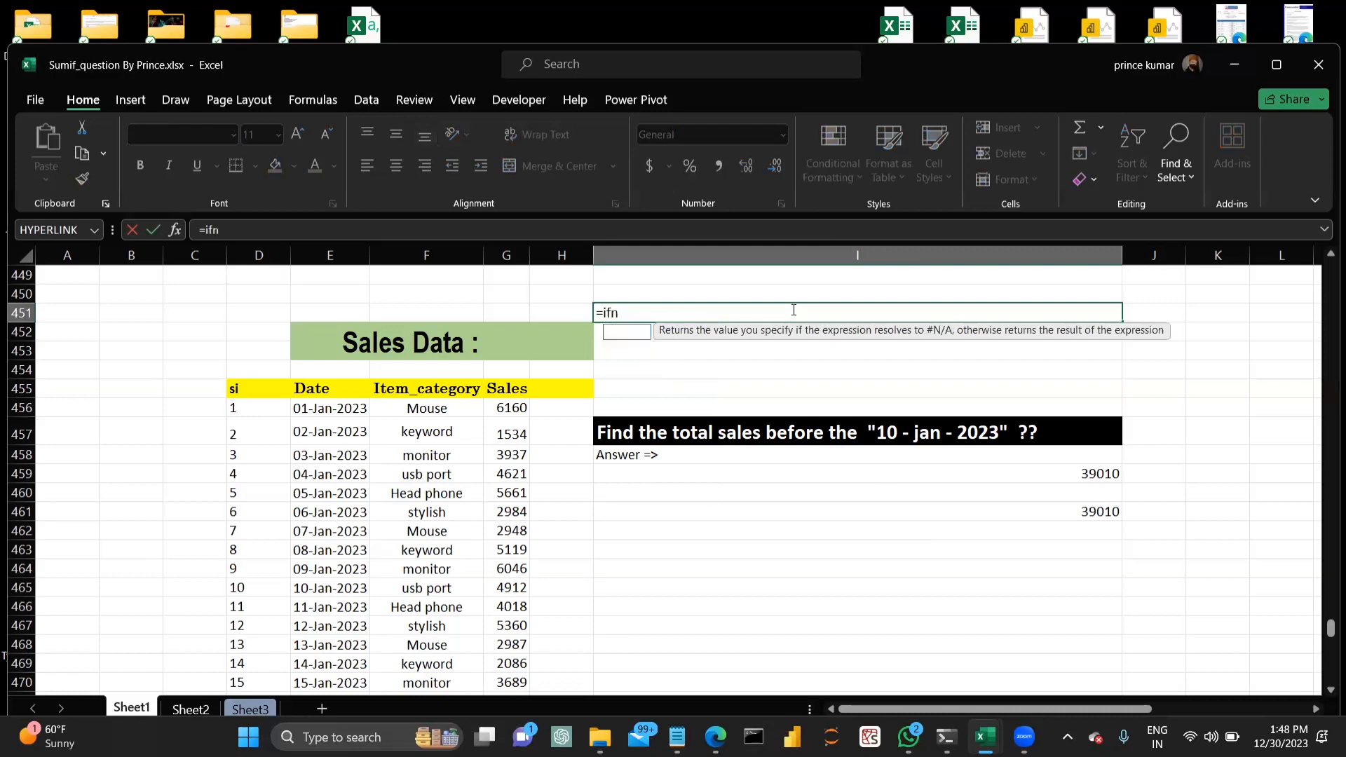
{"action": "key", "text": "BackSpace"}
{"action": "key", "text": "BackSpace"}
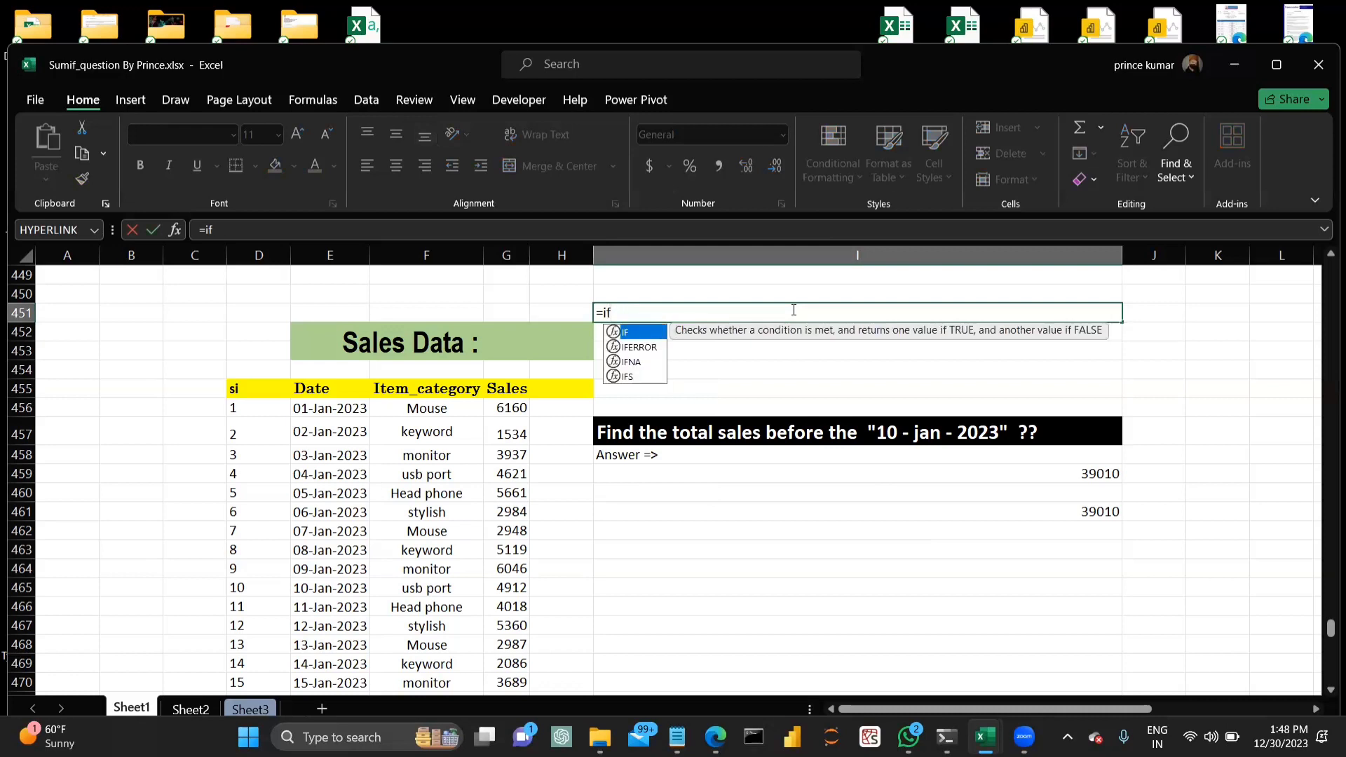
{"action": "key", "text": "BackSpace"}
{"action": "key", "text": "BackSpace"}
{"action": "key", "text": "BackSpace"}
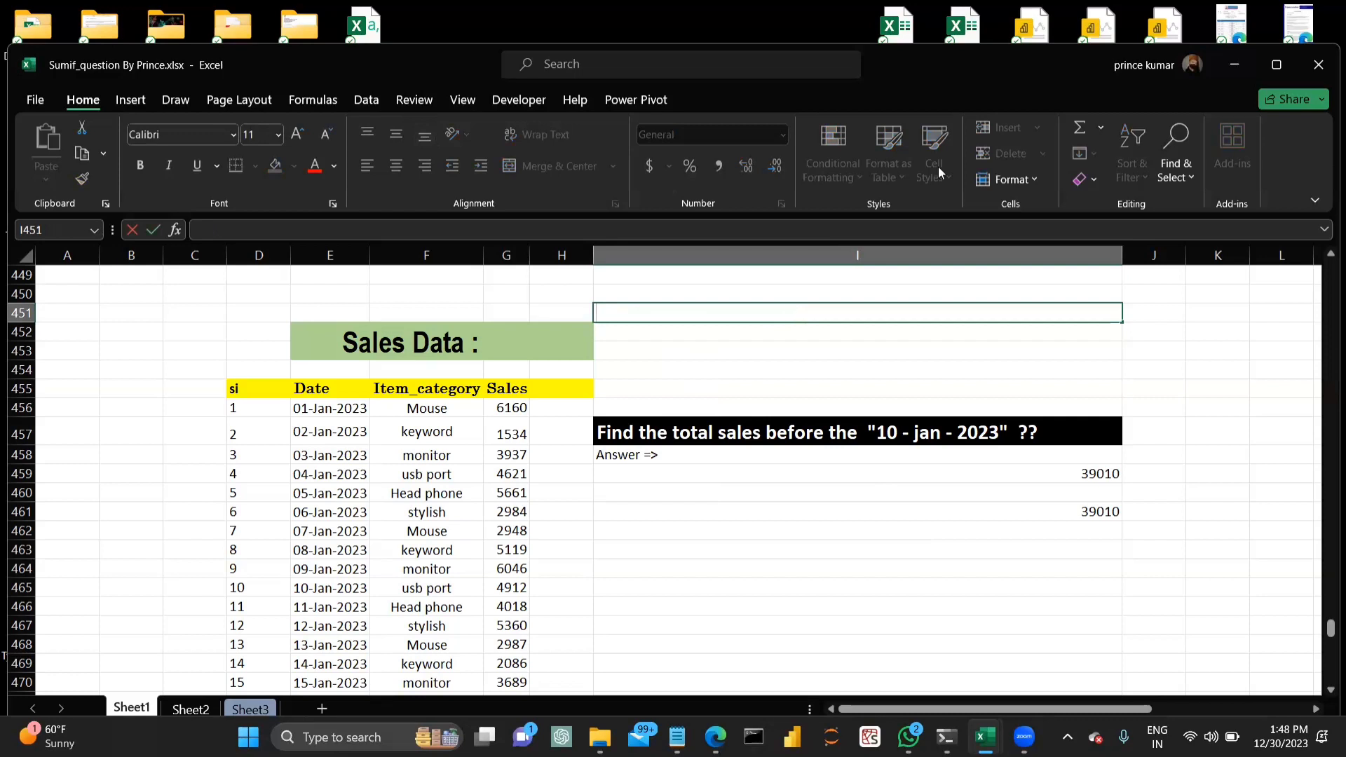
{"action": "left_click", "coordinate": [697, 73]}
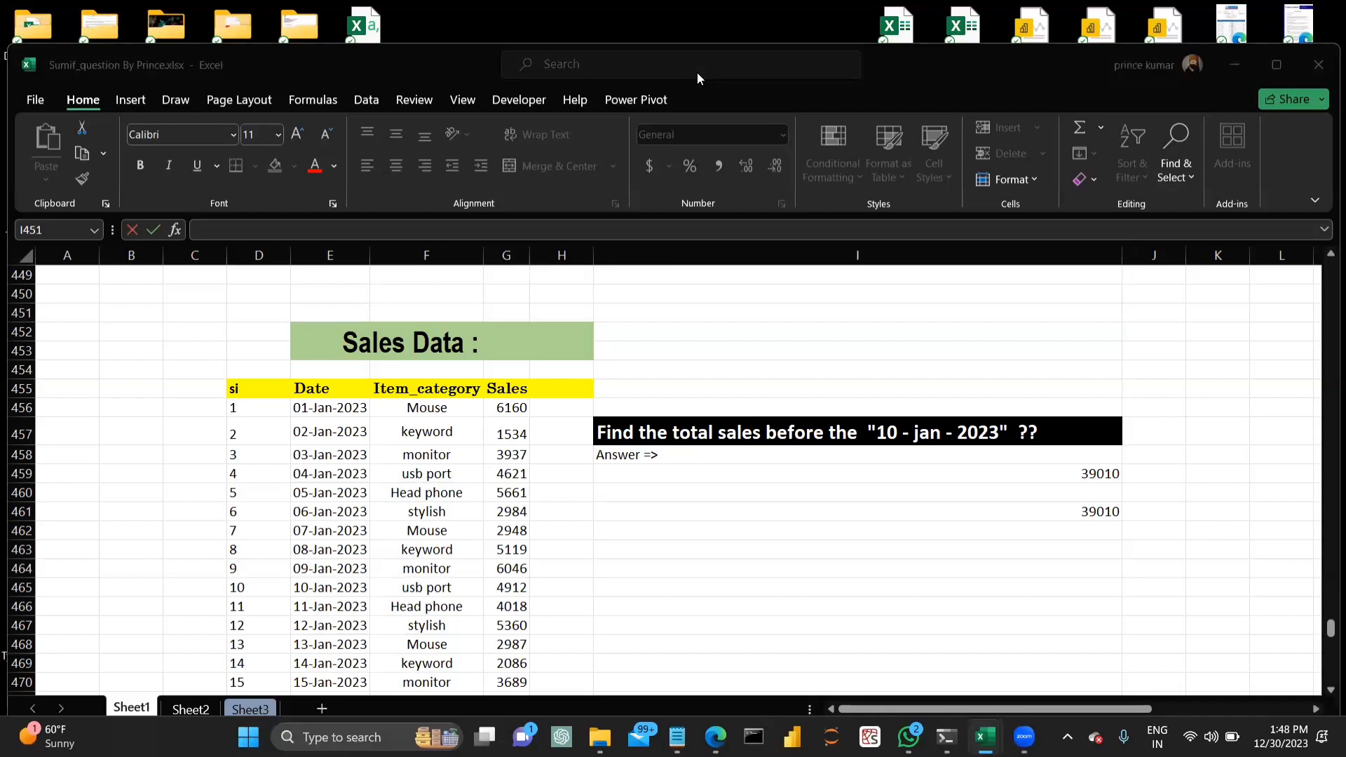
{"action": "left_click", "coordinate": [779, 338]}
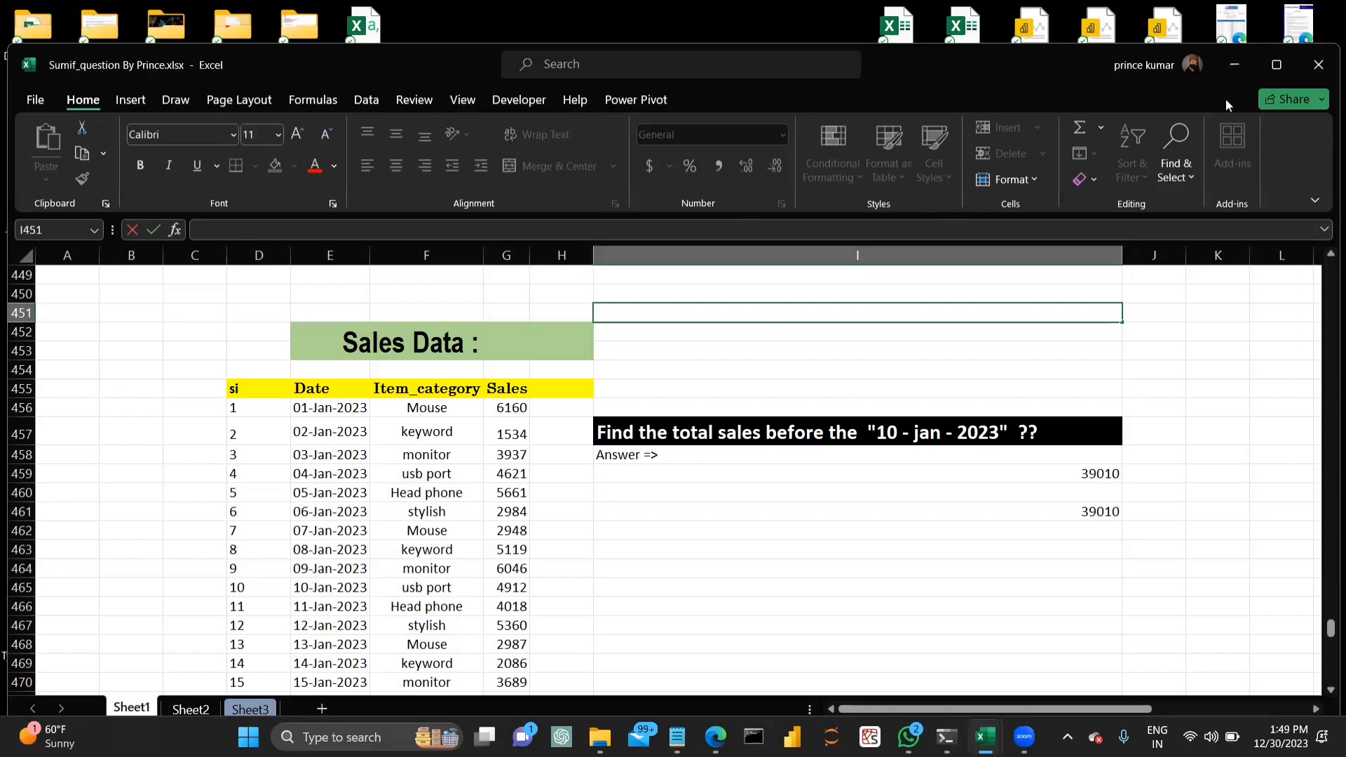
Close the SUMIF question workbook without saving and add a new worksheet to Book1.
{"action": "left_click", "coordinate": [1318, 65]}
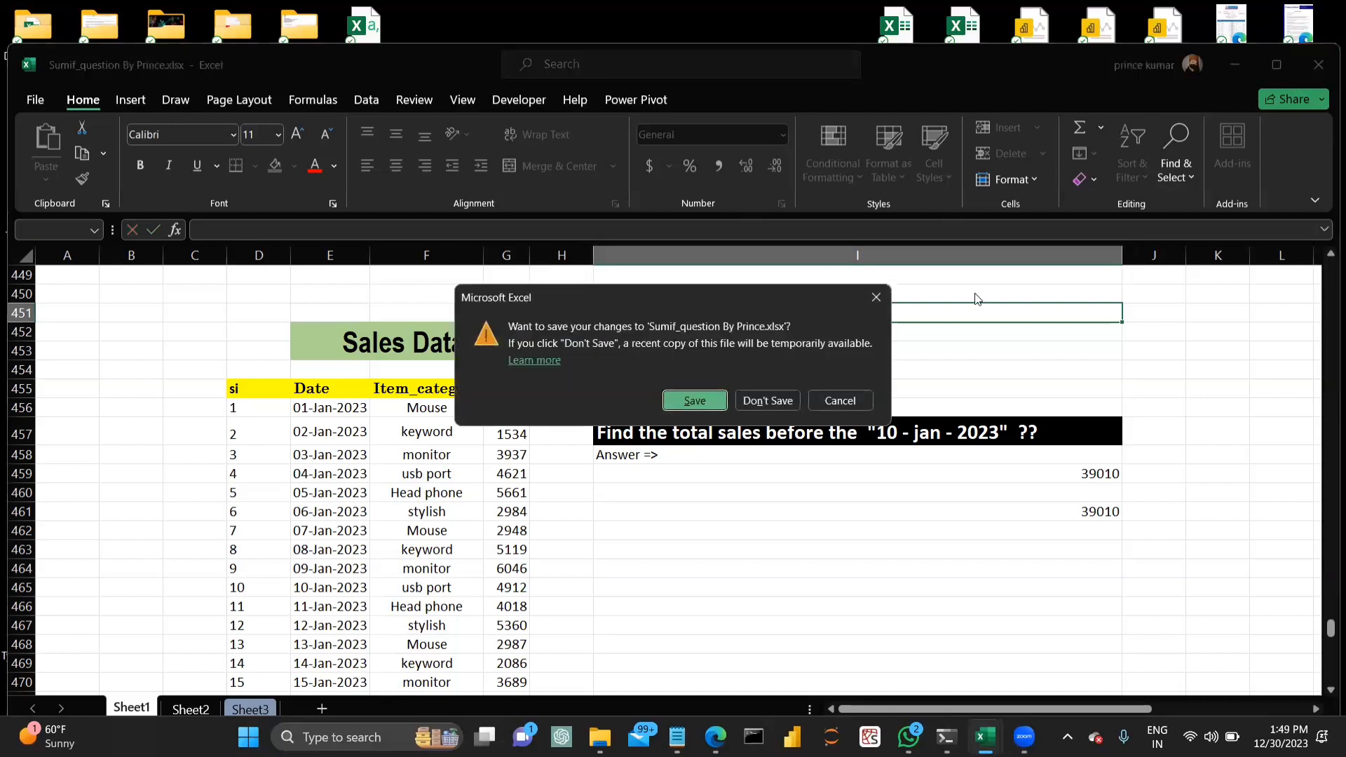
{"action": "left_click", "coordinate": [777, 399]}
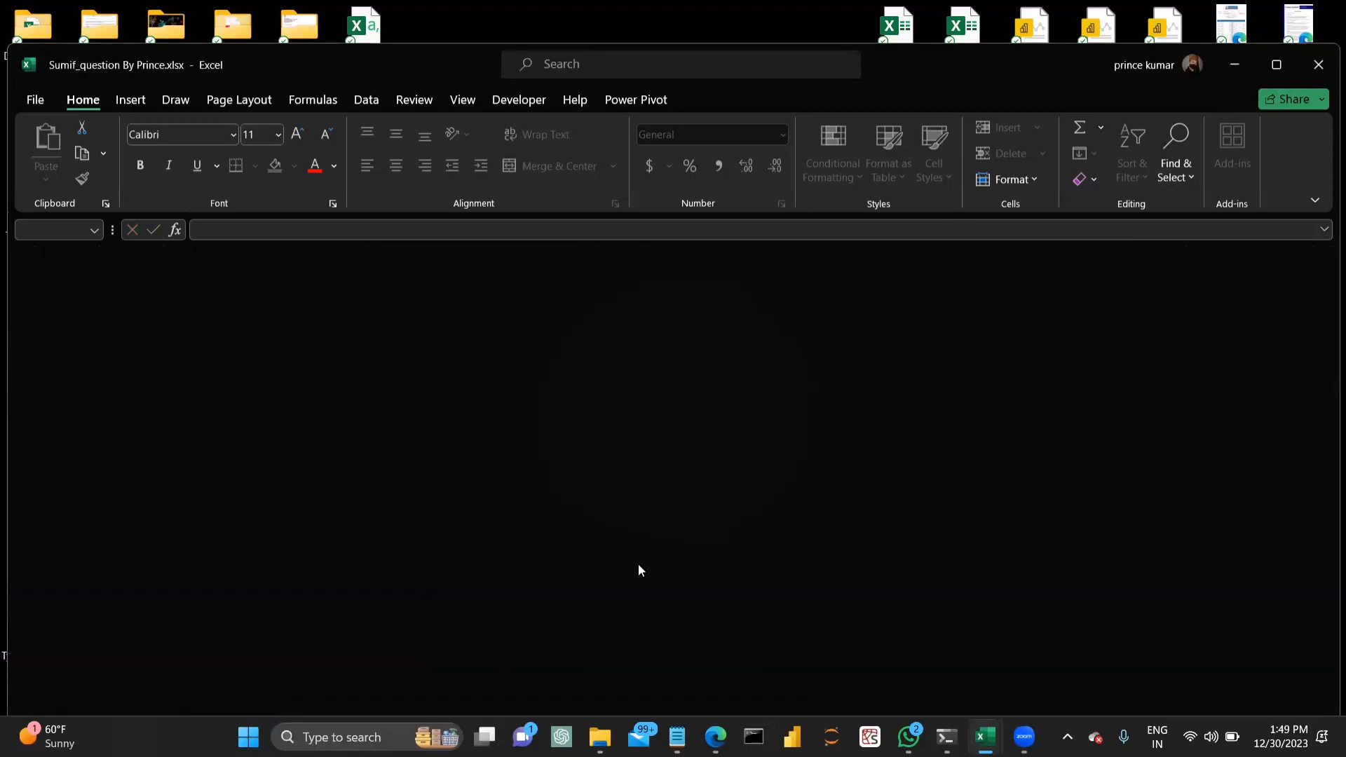
{"action": "left_click", "coordinate": [985, 736]}
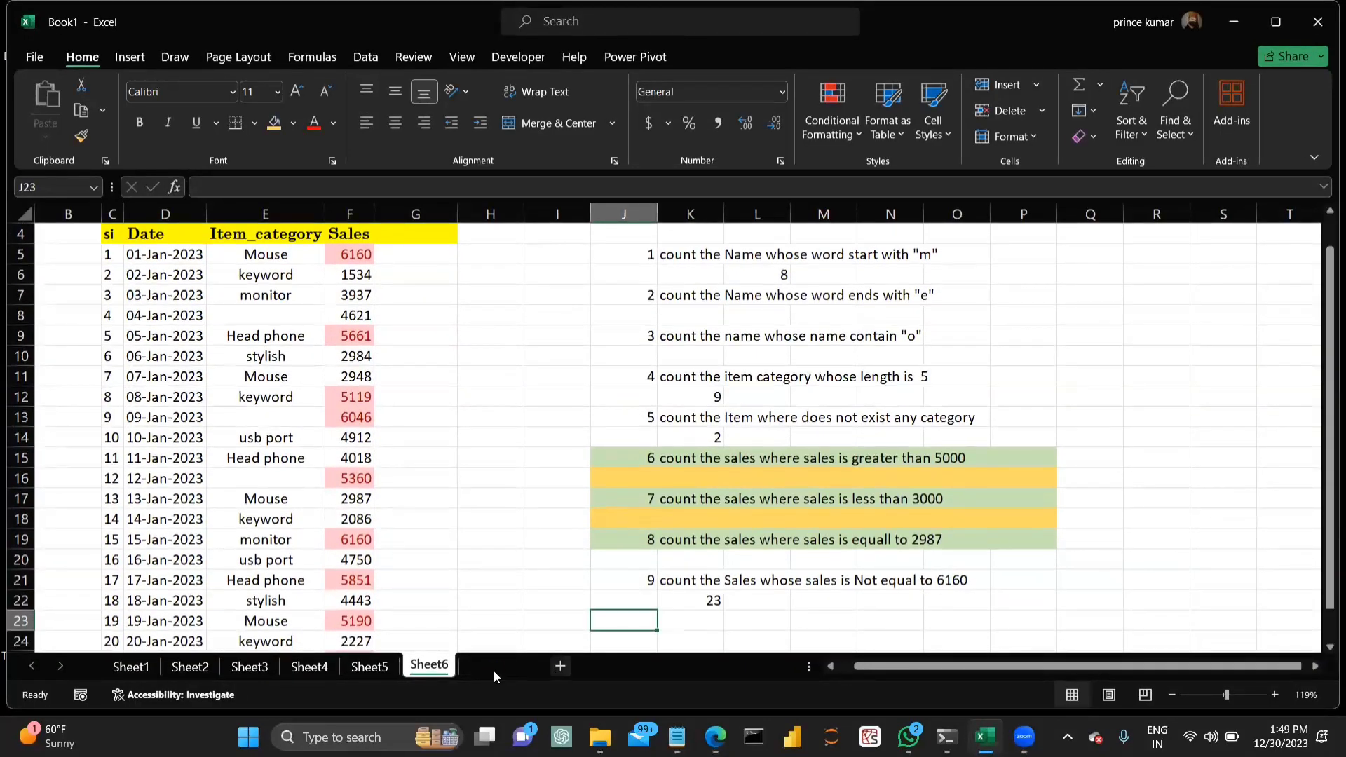
{"action": "left_click", "coordinate": [499, 666]}
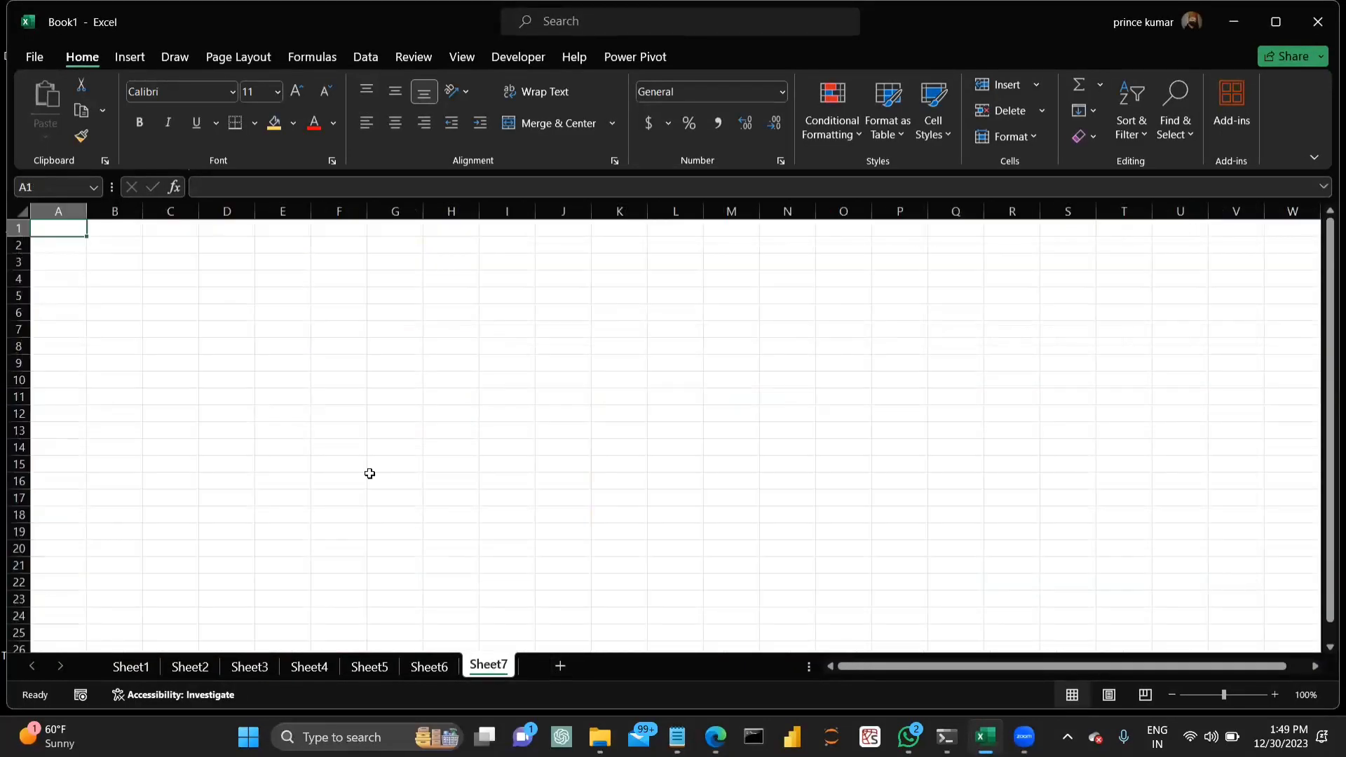
Enter the title "Error Handling" in C4 of the new sheet, with "ifna" in C5 and "iferror" in C6.
{"action": "left_click", "coordinate": [181, 280]}
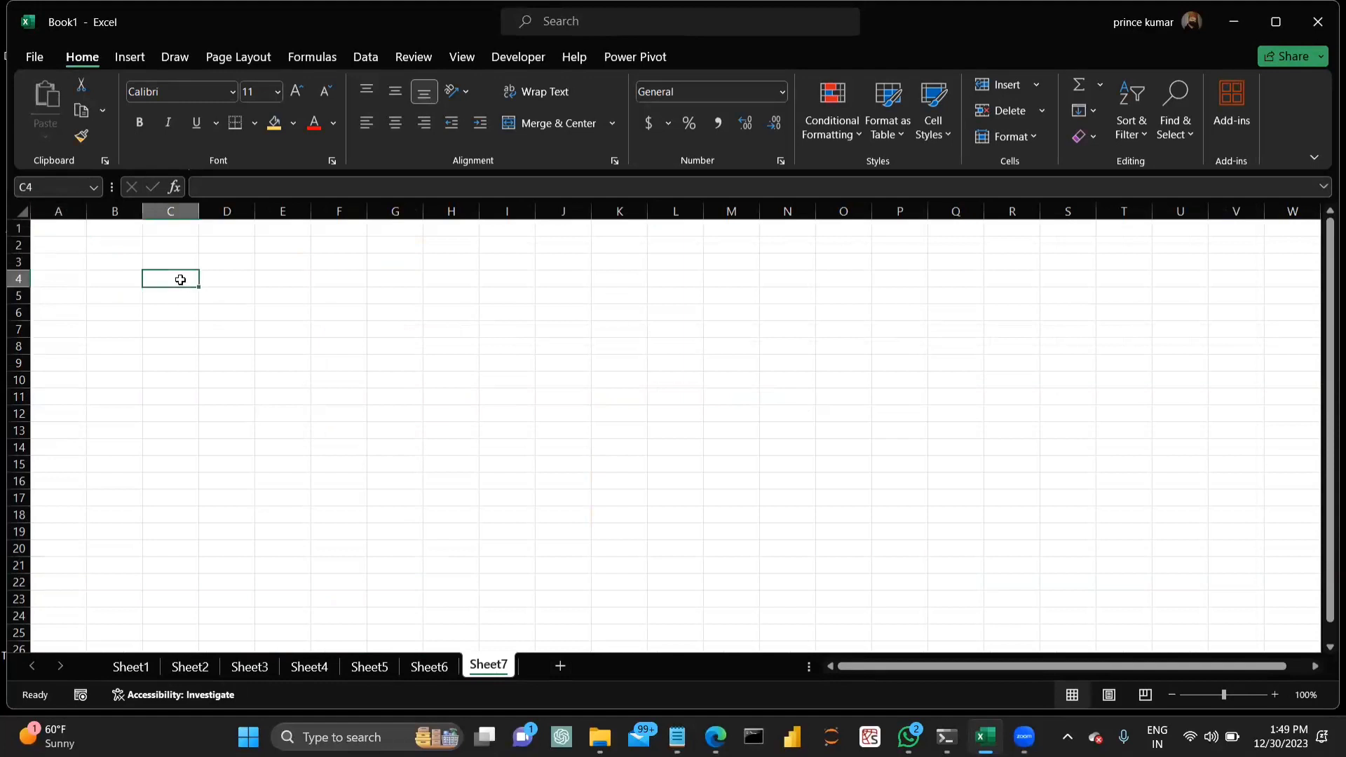
{"action": "type", "text": "Error "}
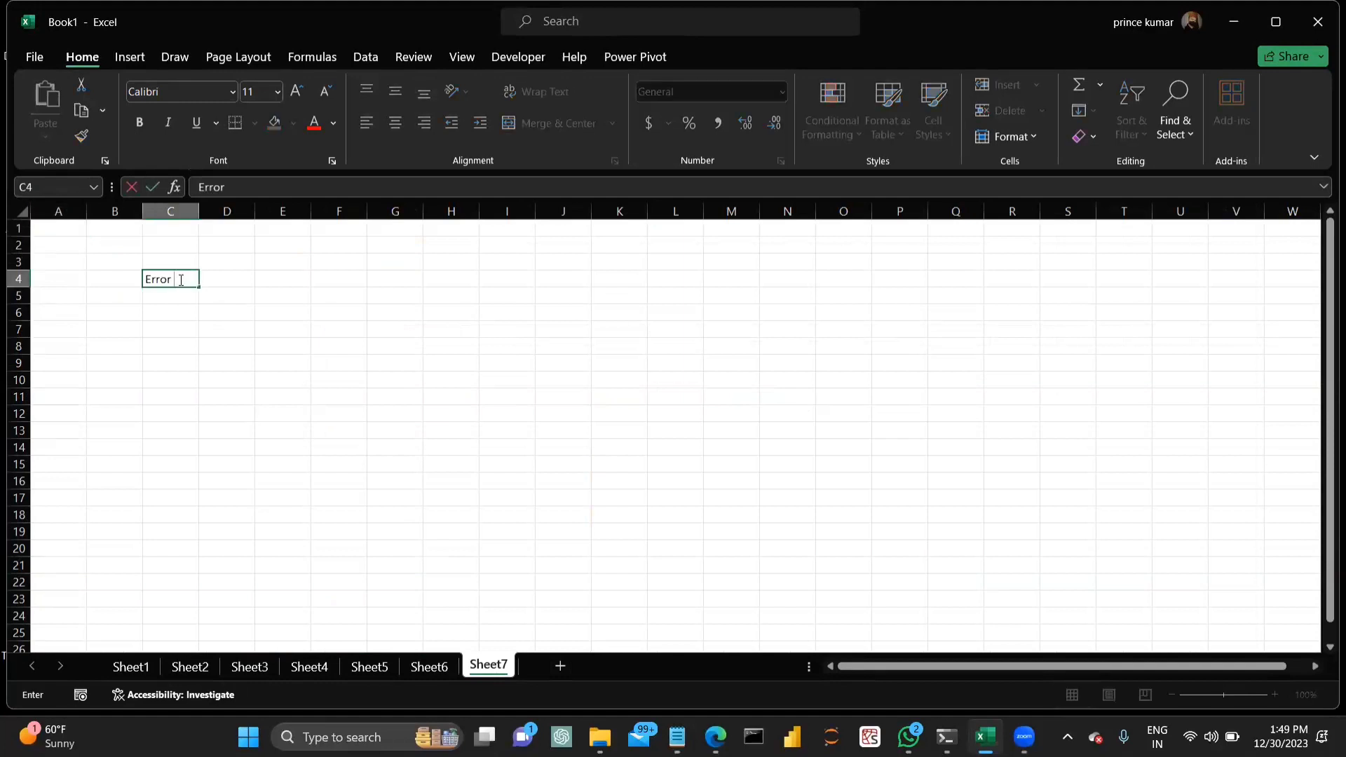
{"action": "type", "text": "HAndling"}
{"action": "key", "text": "Return"}
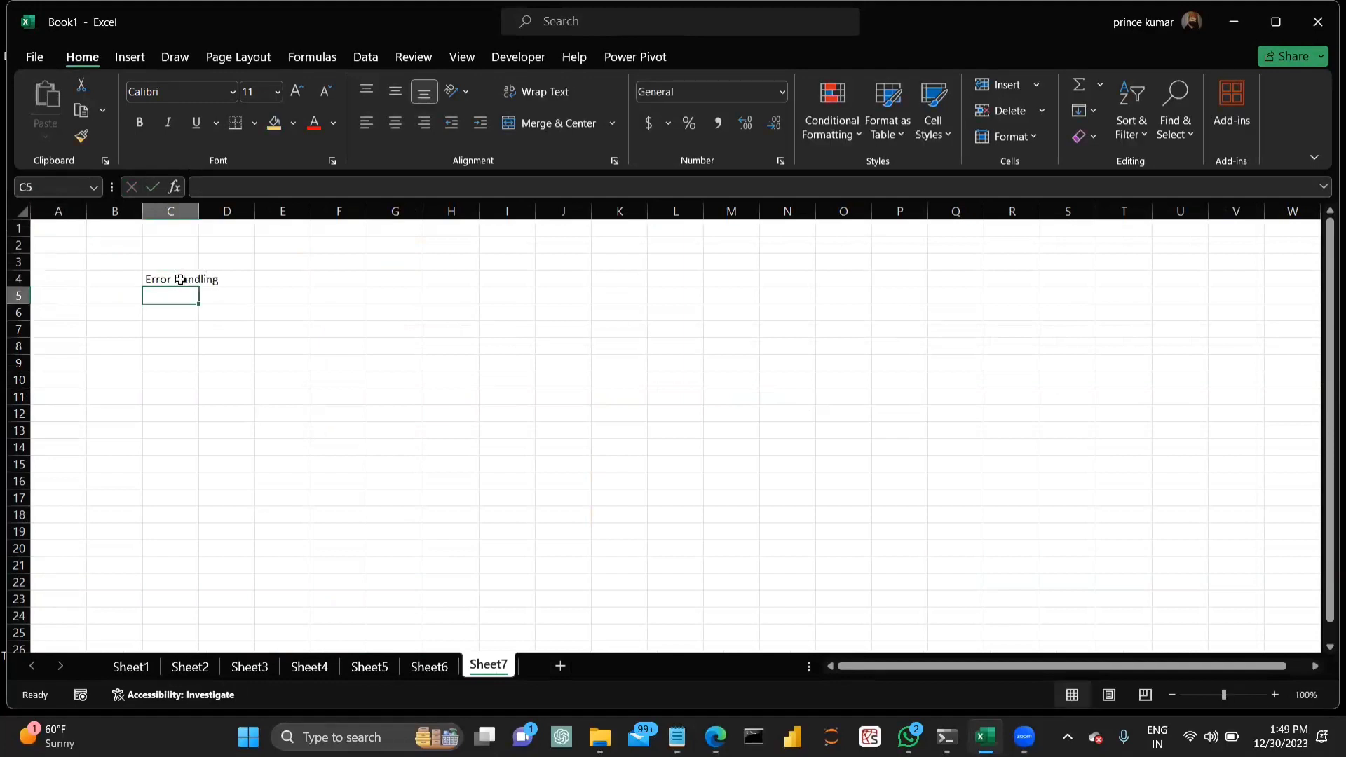
{"action": "type", "text": "ifna"}
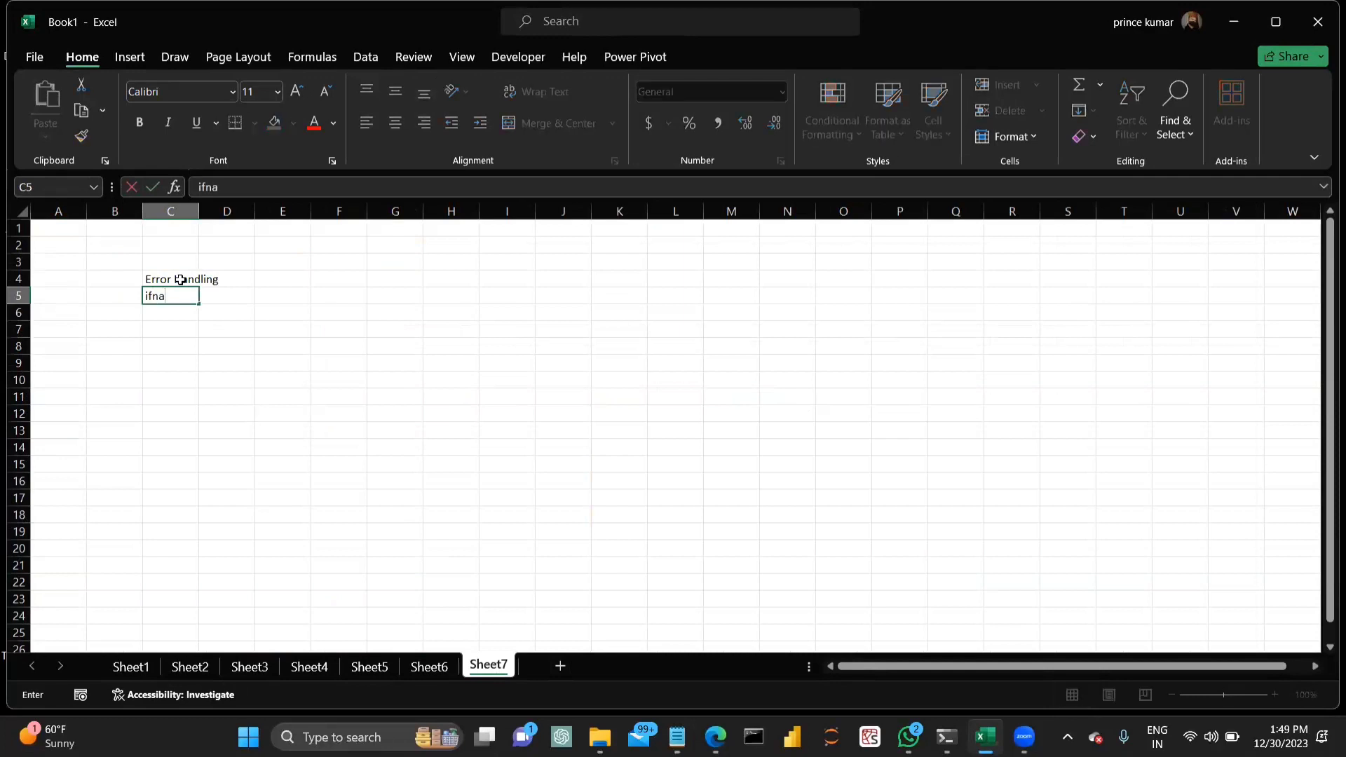
{"action": "key", "text": "Return"}
{"action": "type", "text": "iferror"}
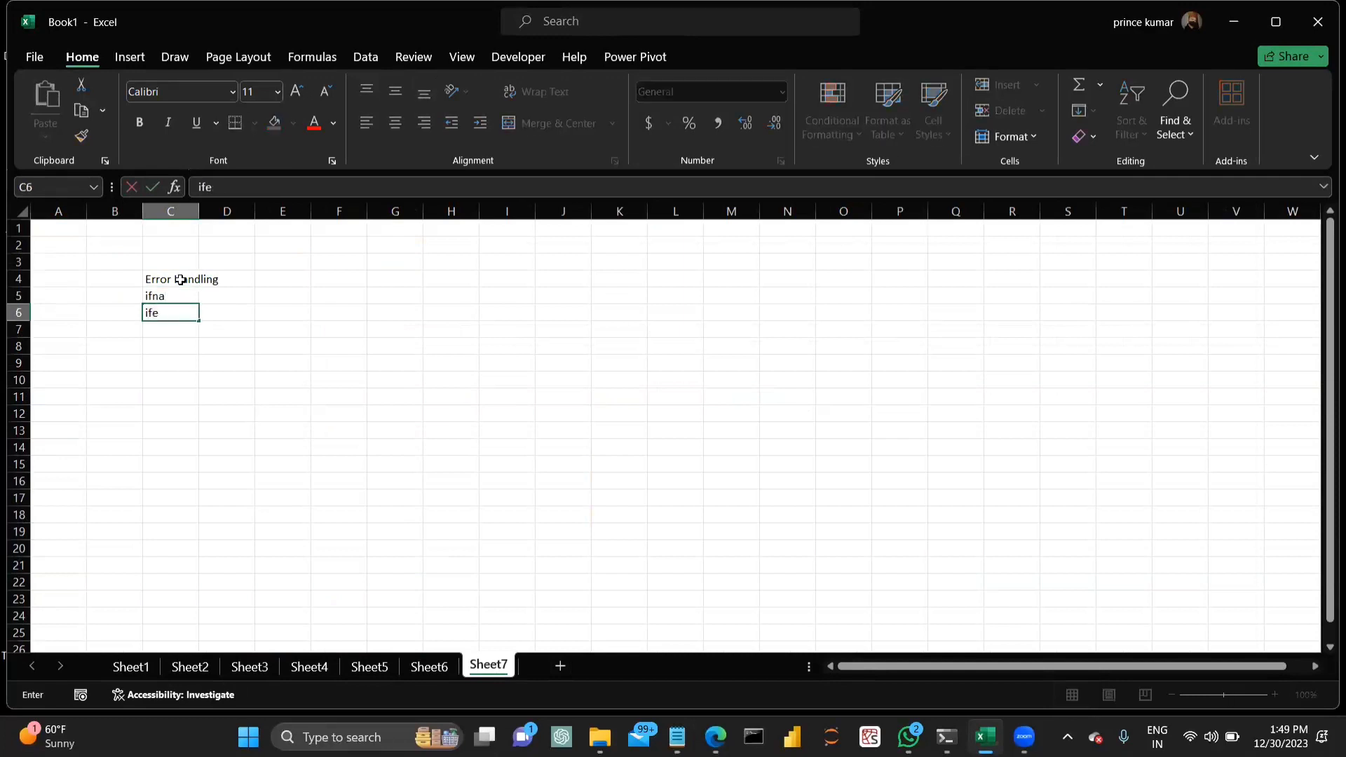
{"action": "key", "text": "Return"}
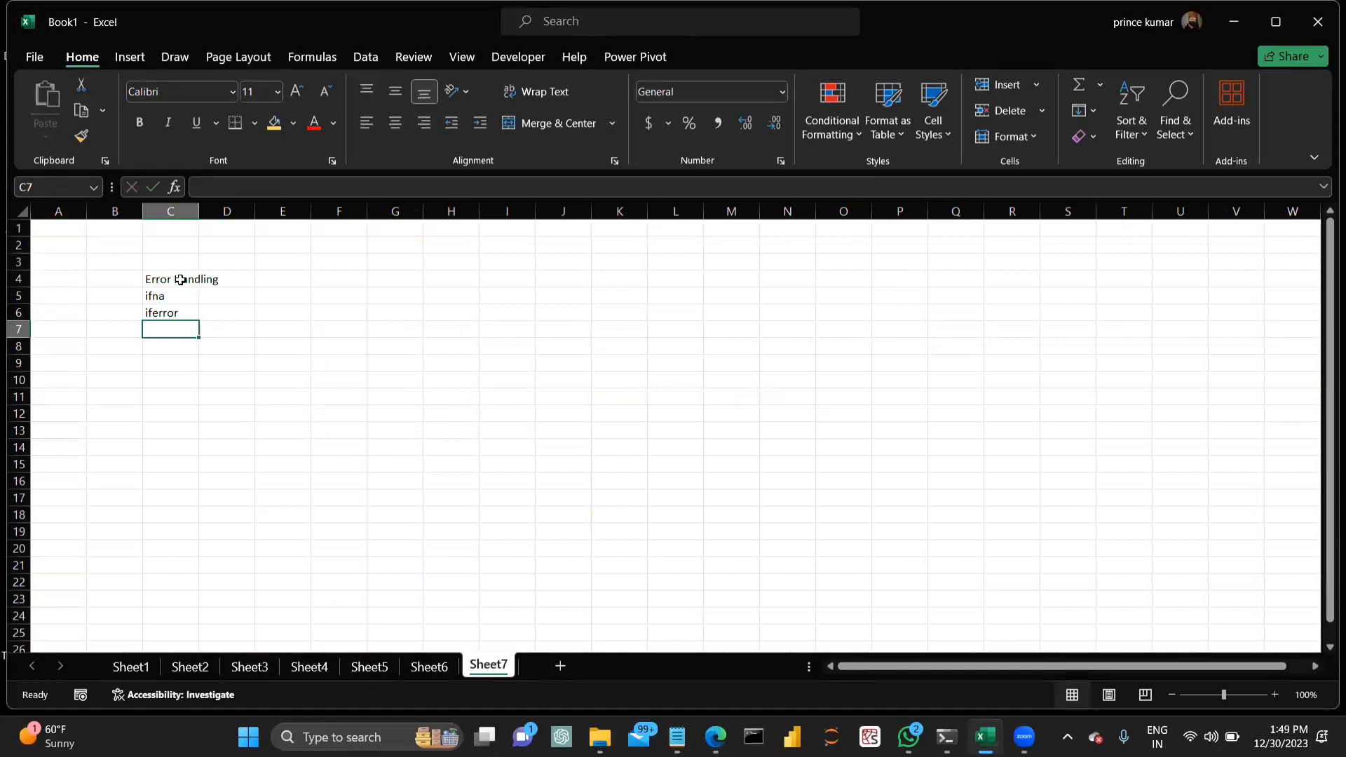
Enter the column heading "Name" in F5, beside the error handling list.
{"action": "scroll", "coordinate": [180, 279], "scroll_direction": "up", "scroll_amount": 6}
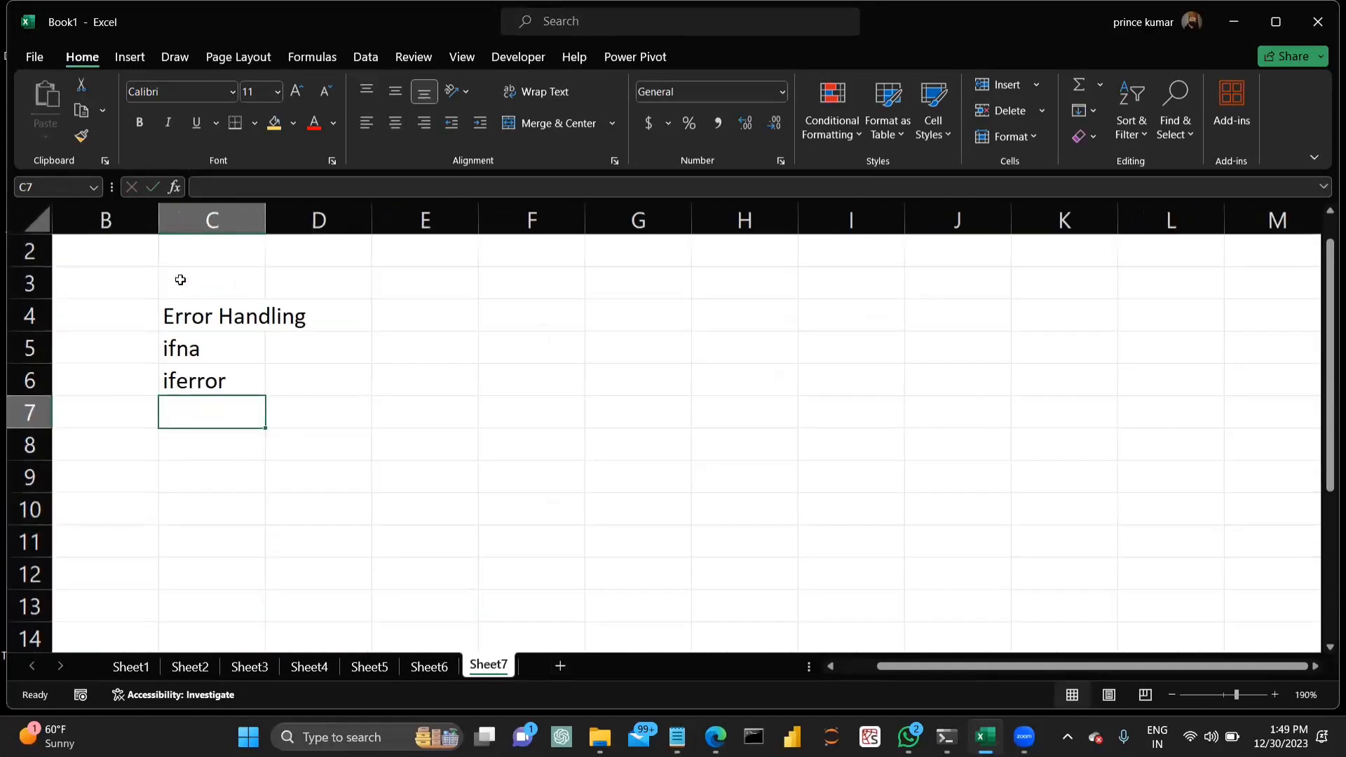
{"action": "left_click", "coordinate": [183, 382]}
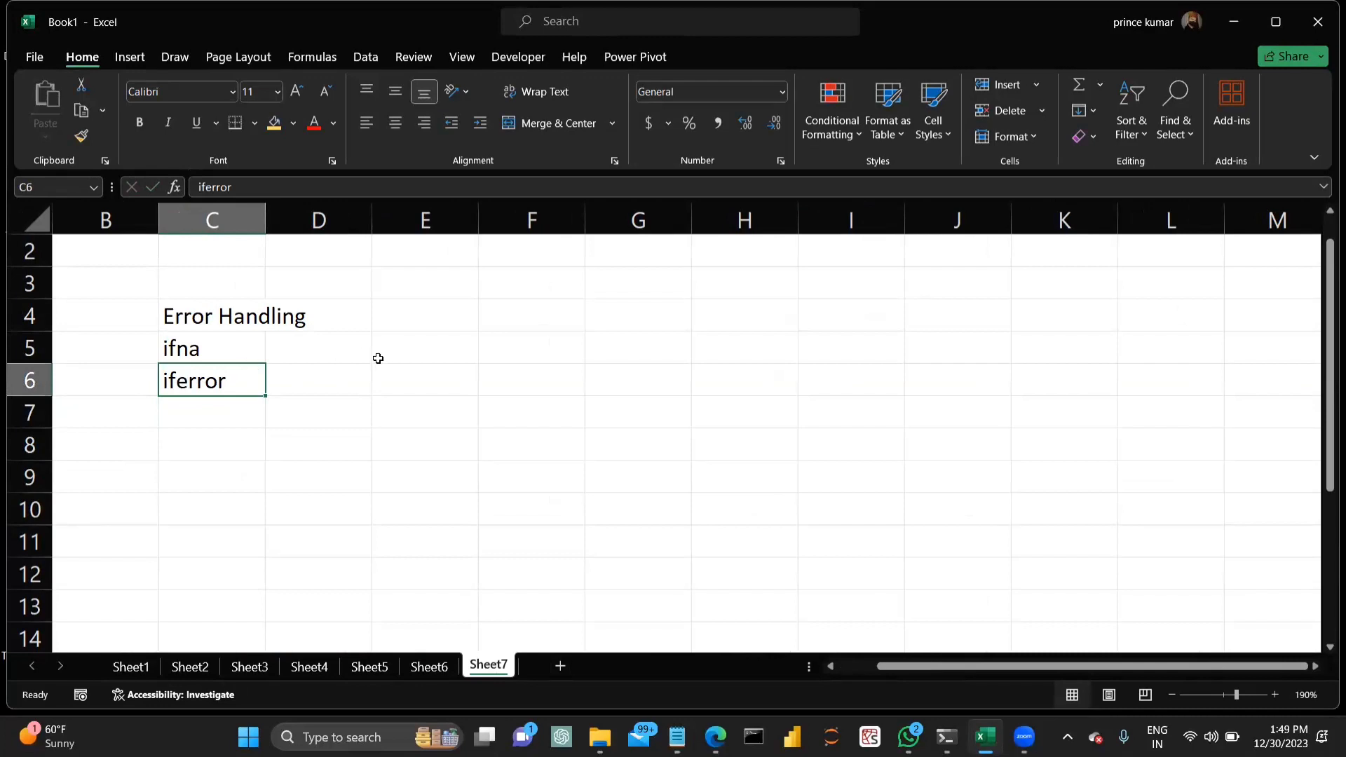
{"action": "scroll", "coordinate": [377, 358], "scroll_direction": "down", "scroll_amount": 1}
{"action": "scroll", "coordinate": [378, 359], "scroll_direction": "up", "scroll_amount": 1}
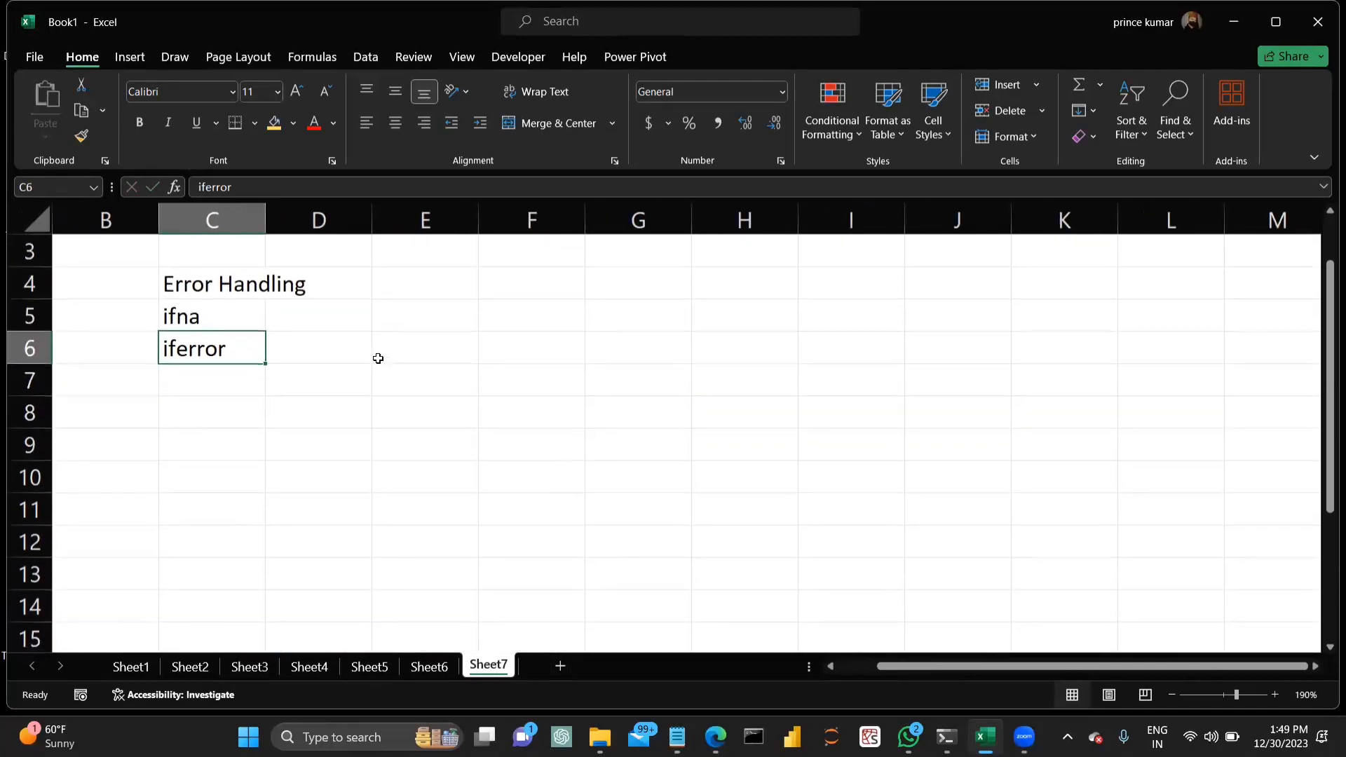
{"action": "left_click", "coordinate": [515, 328]}
{"action": "type", "text": "Namr"}
{"action": "key", "text": "Return"}
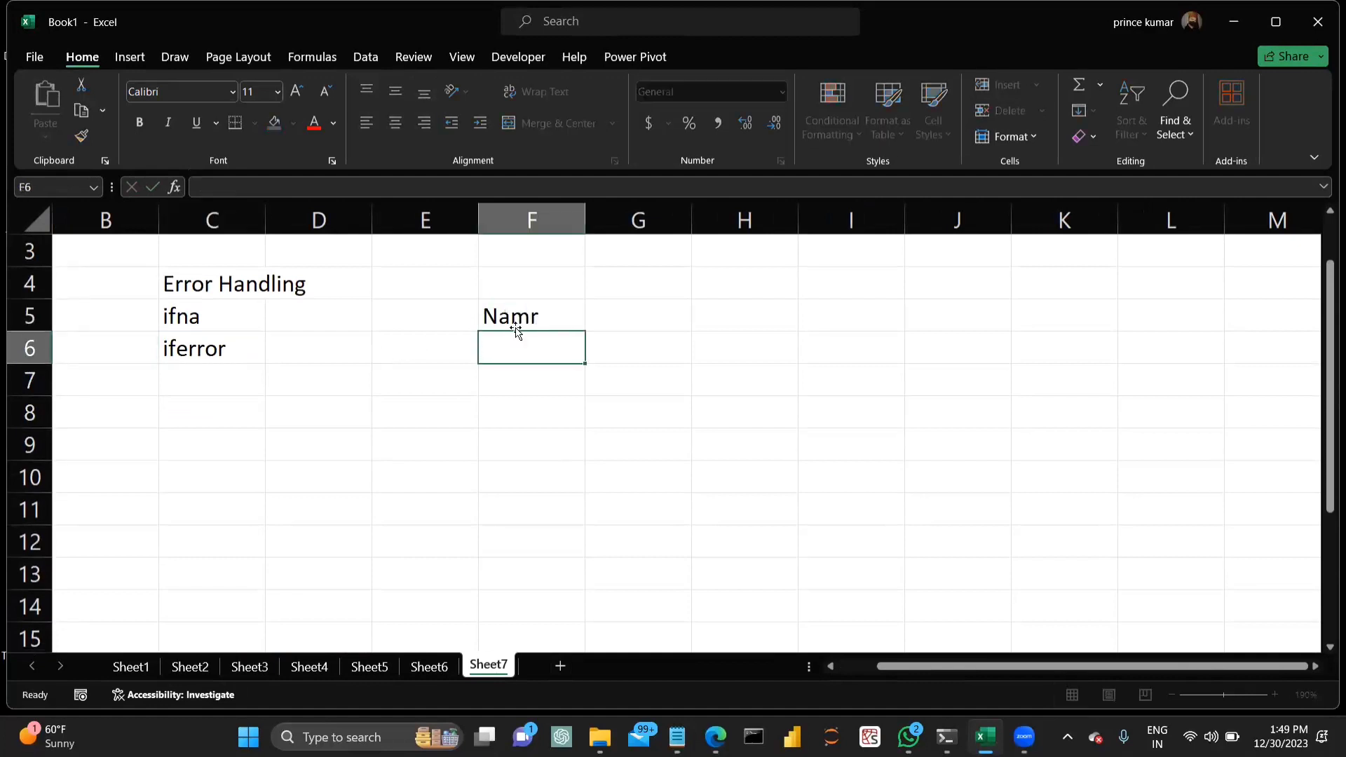
{"action": "double_click", "coordinate": [541, 316]}
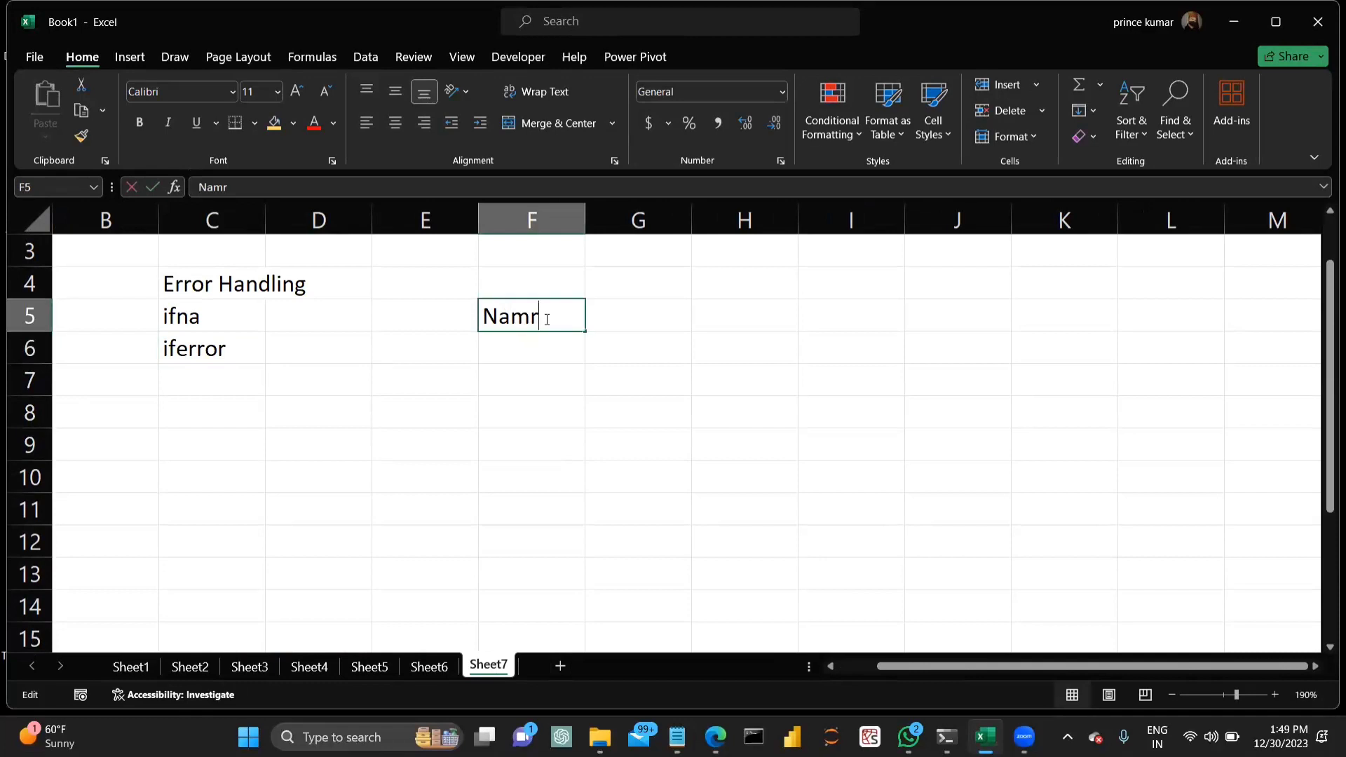
{"action": "key", "text": "BackSpace"}
{"action": "type", "text": "e"}
{"action": "key", "text": "Return"}
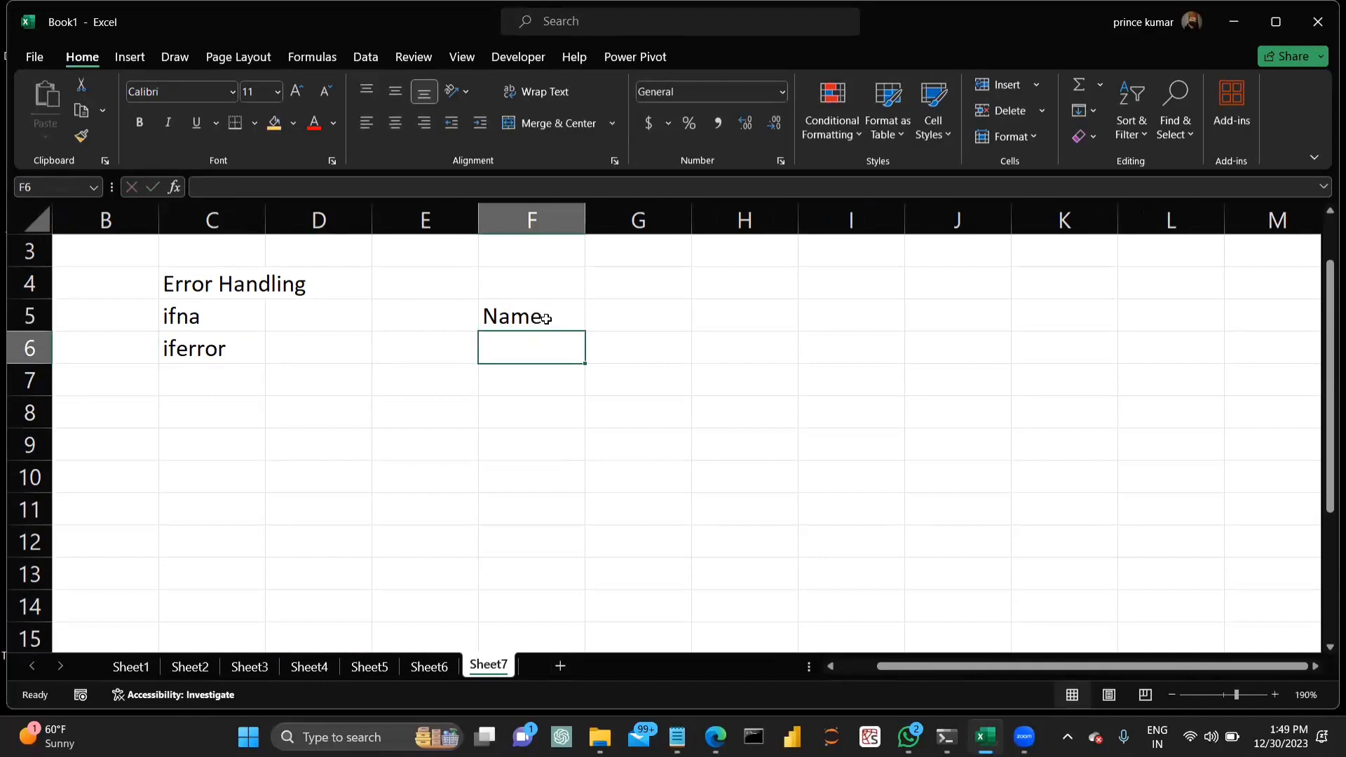
Fill cells F6 to F9 under the Name heading with four people's full names.
{"action": "type", "text": "prince Kumar"}
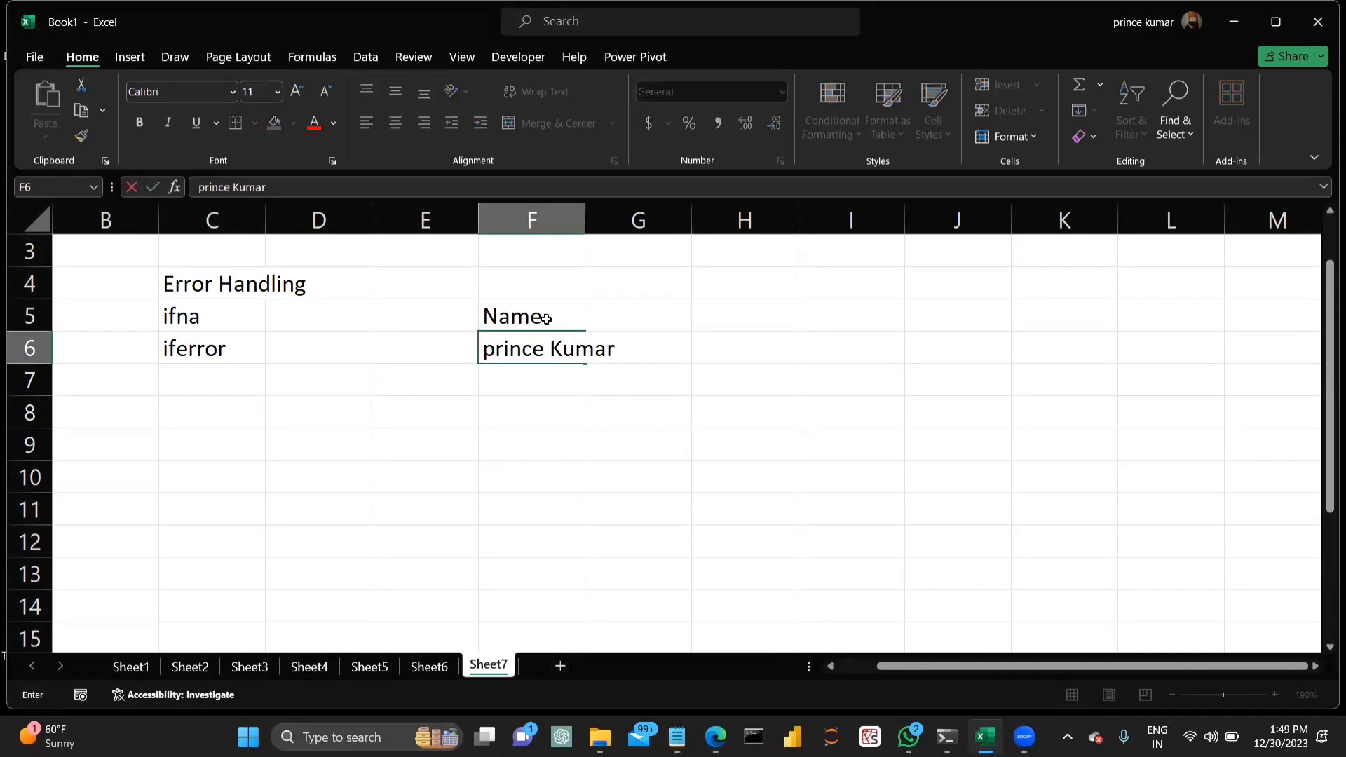
{"action": "key", "text": "Return"}
{"action": "type", "text": "rajeev sharma"}
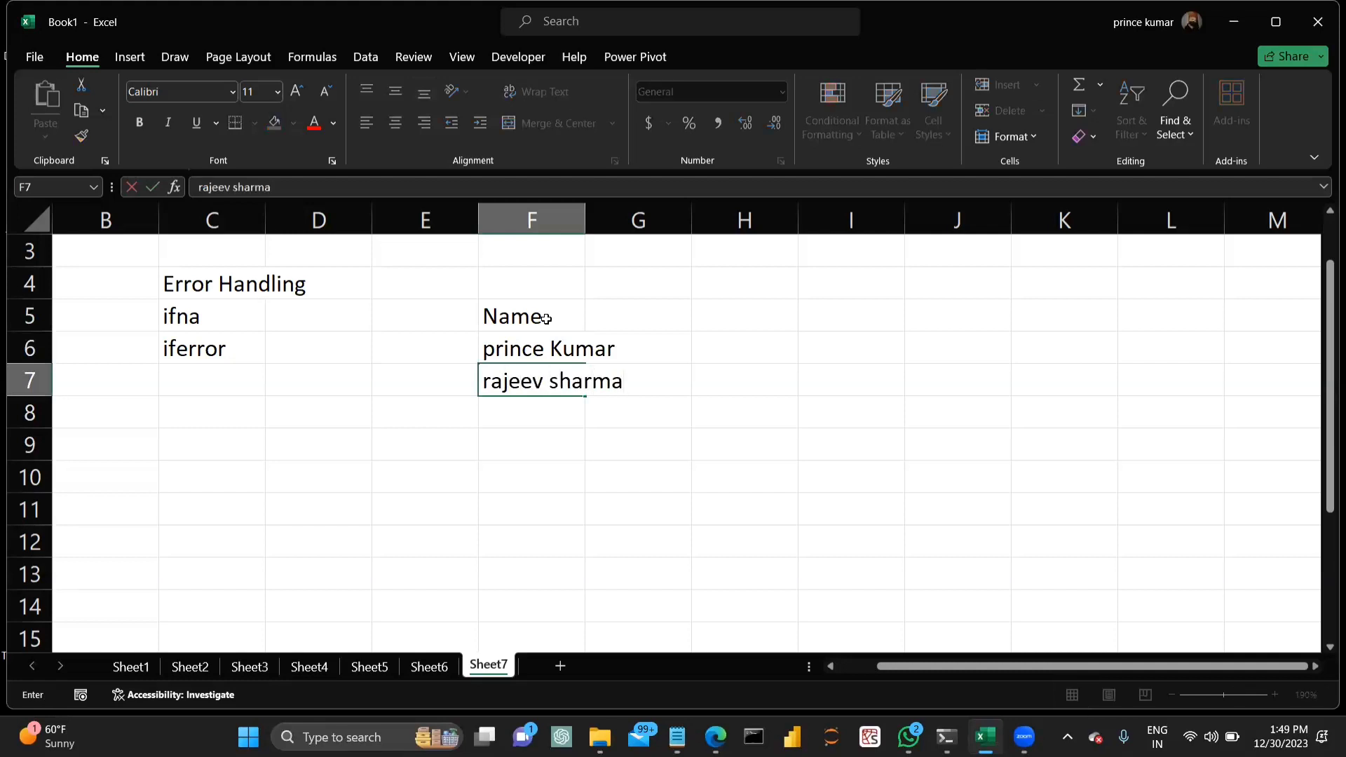
{"action": "key", "text": "Return"}
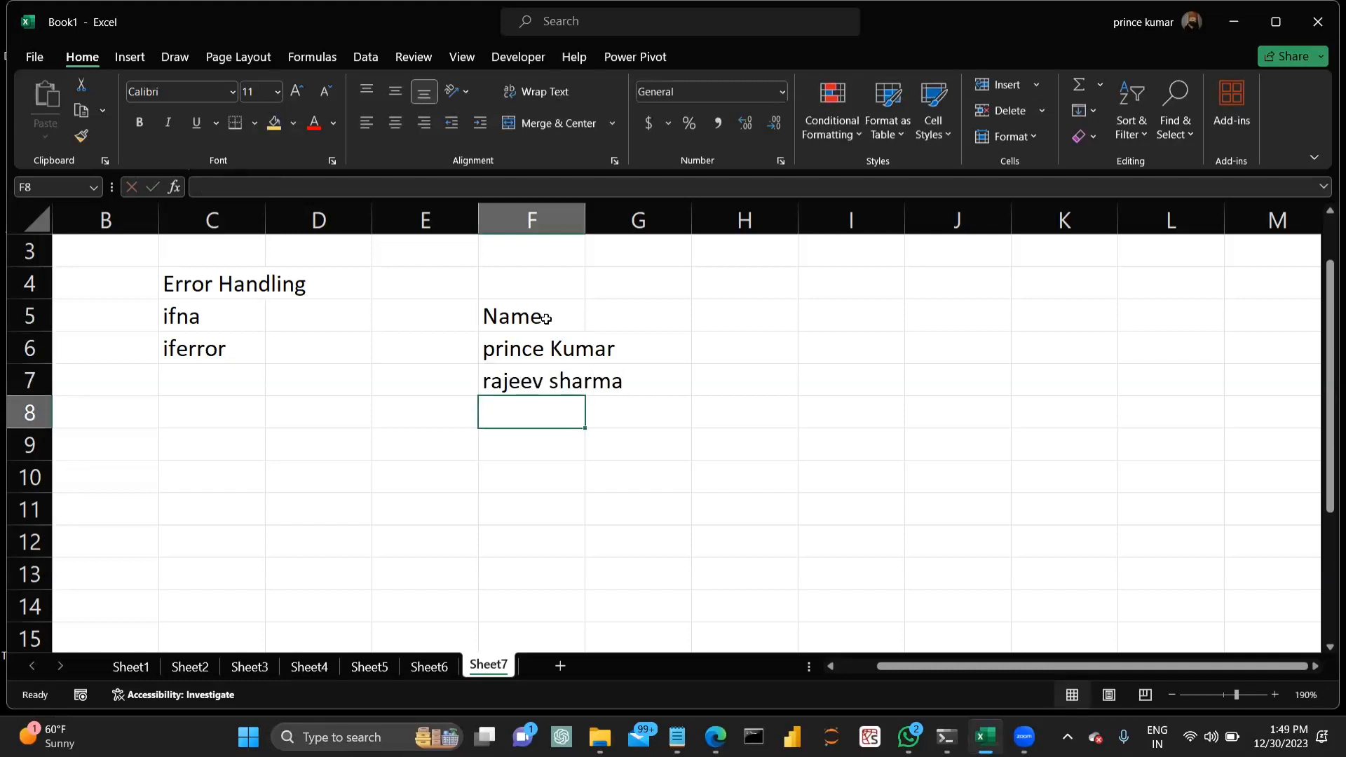
{"action": "type", "text": "ashish "}
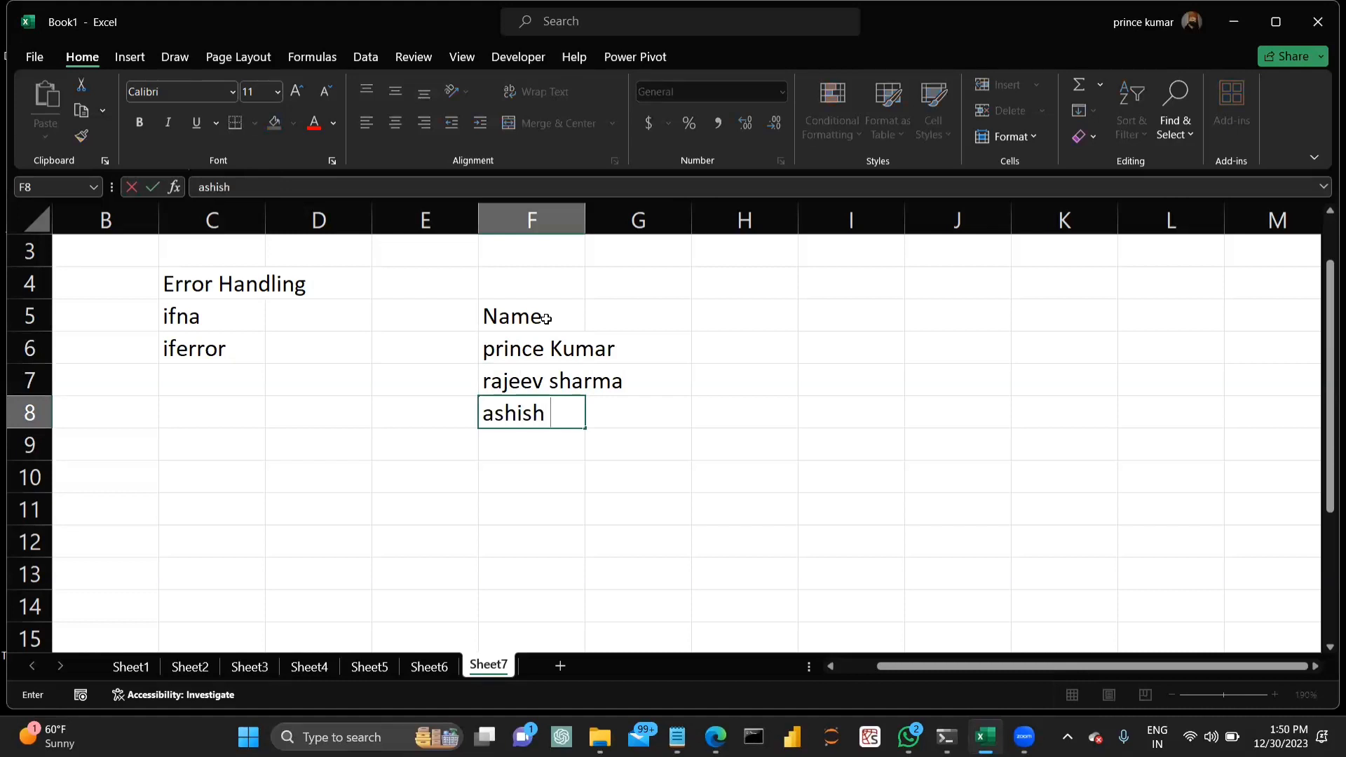
{"action": "type", "text": "yadav"}
{"action": "key", "text": "Return"}
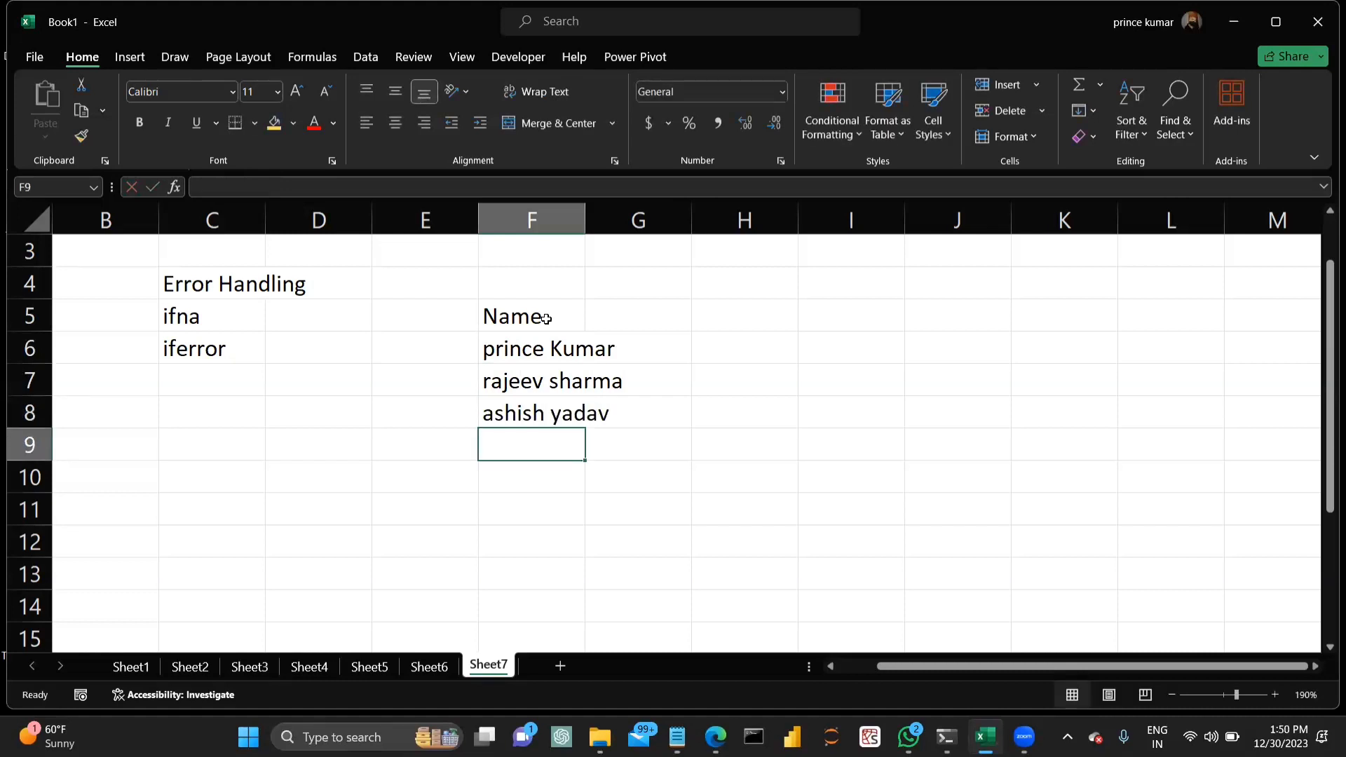
{"action": "type", "text": "raju singh"}
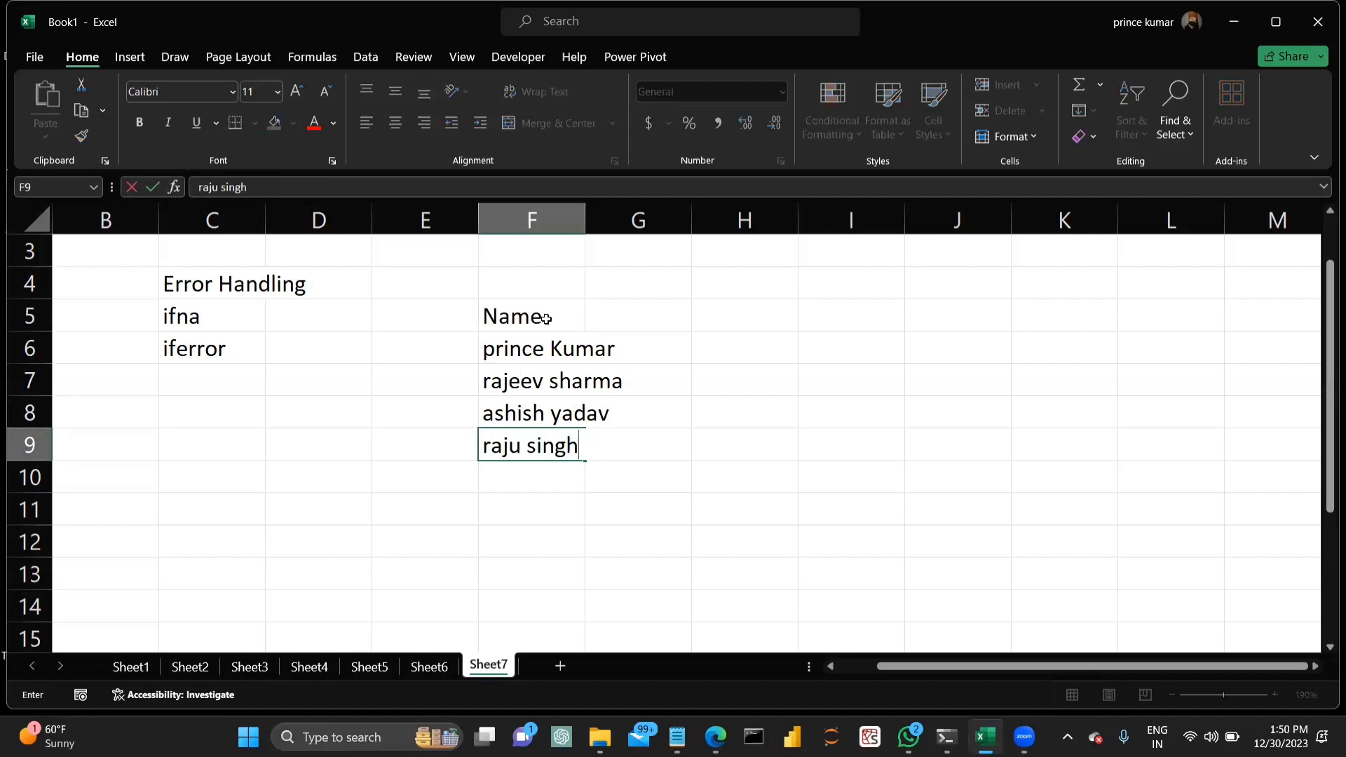
{"action": "key", "text": "Return"}
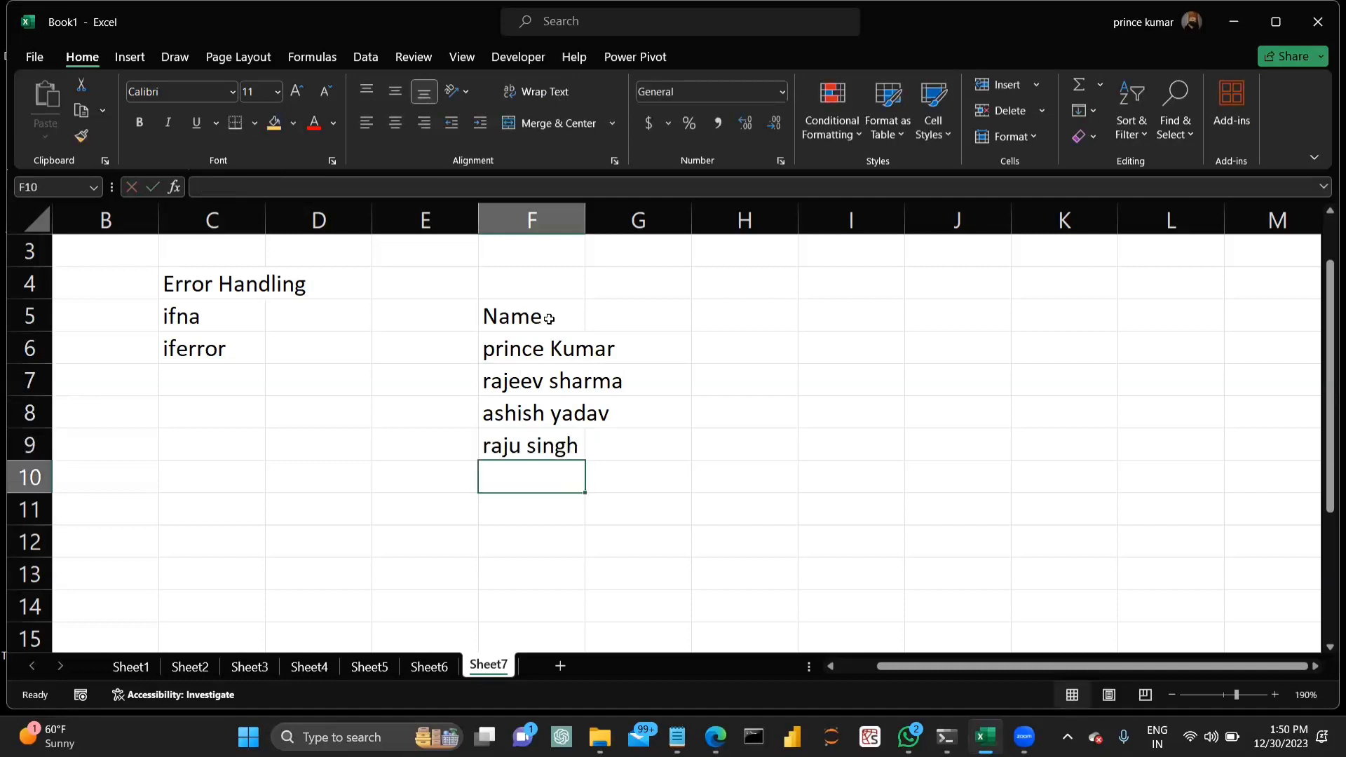
Fit column F's width to the names and give the Name heading in F5 a gold fill.
{"action": "double_click", "coordinate": [584, 215]}
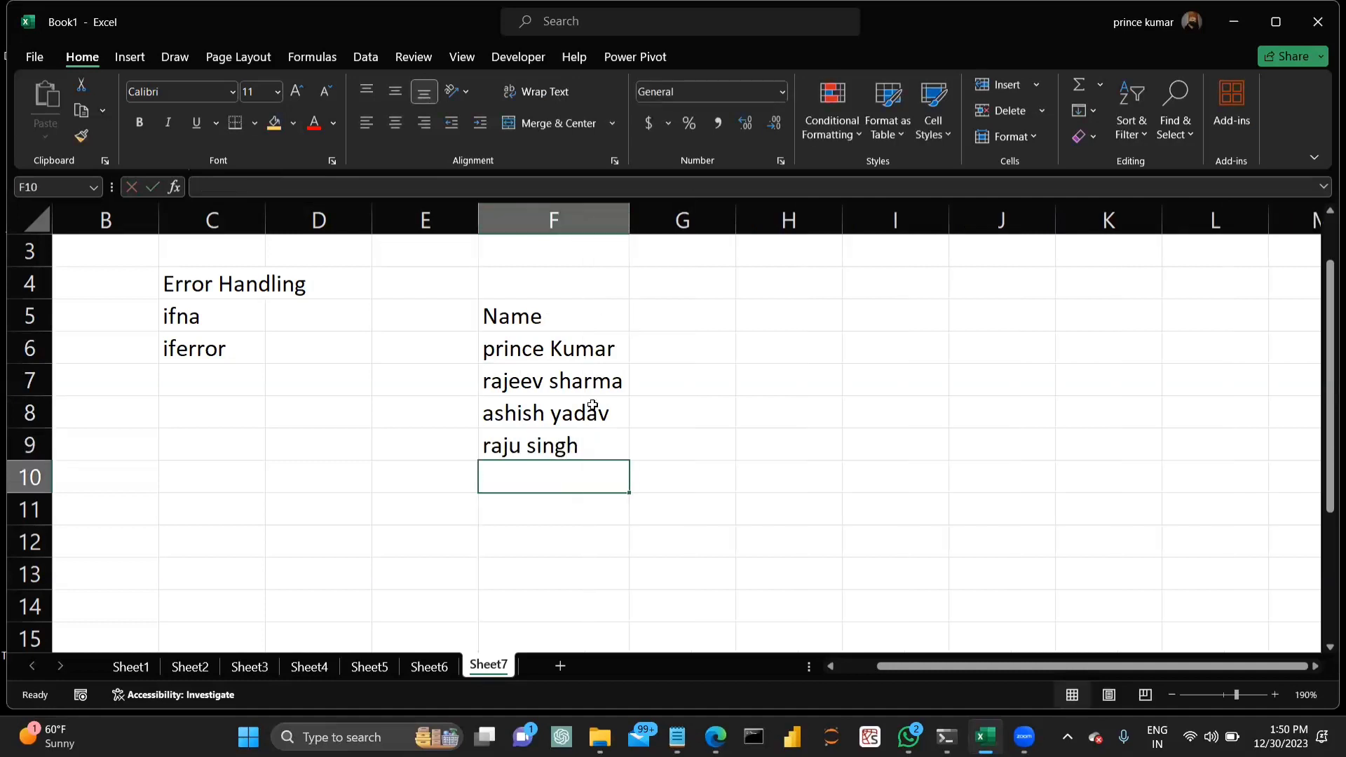
{"action": "left_click", "coordinate": [524, 323]}
{"action": "left_click", "coordinate": [274, 124]}
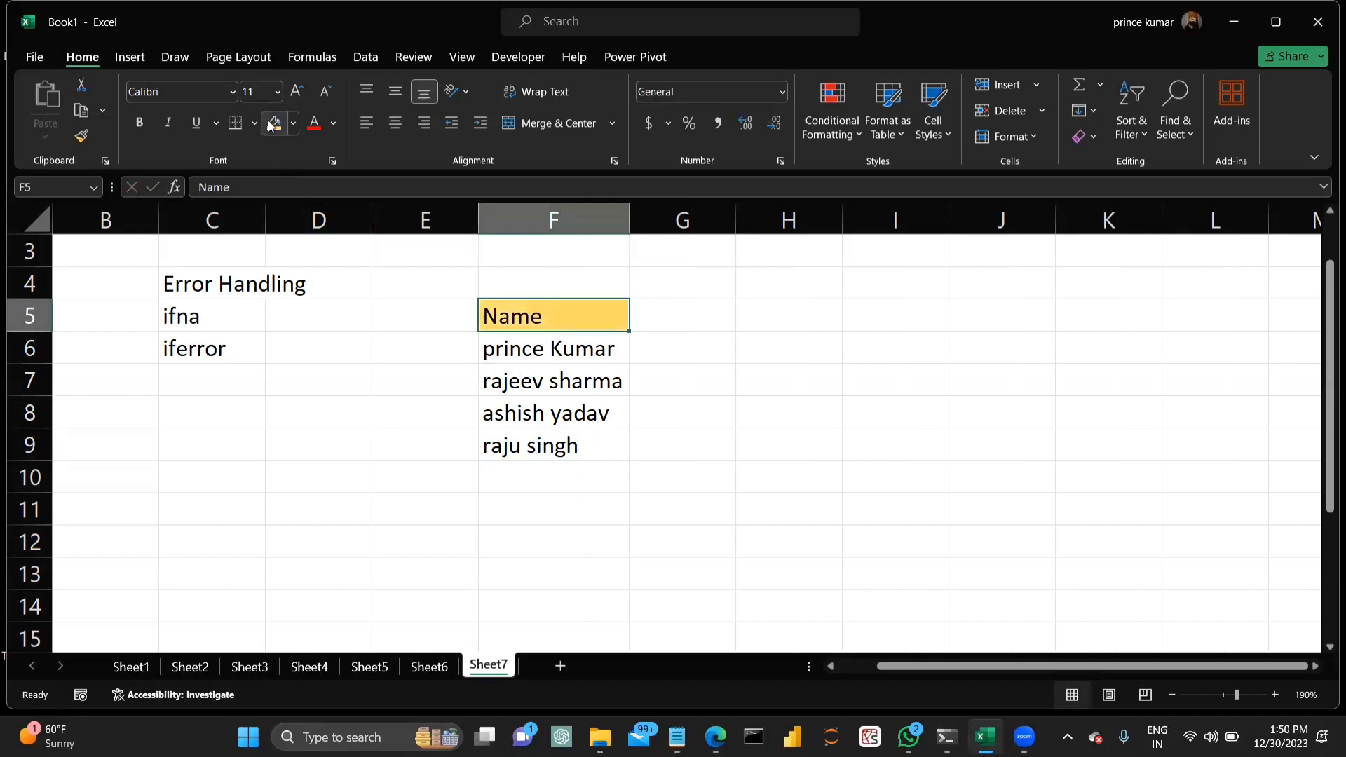
{"action": "left_click", "coordinate": [571, 360]}
{"action": "left_click", "coordinate": [245, 319]}
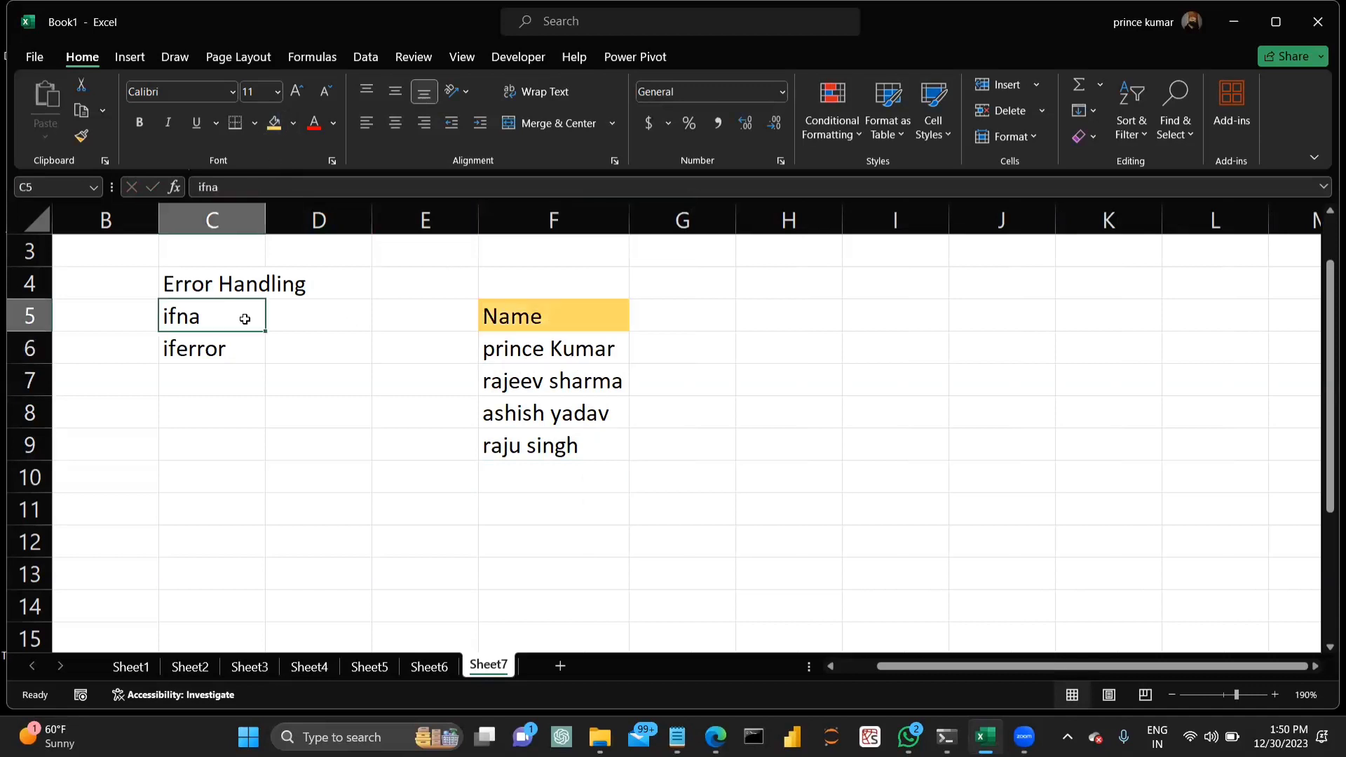
{"action": "left_click", "coordinate": [214, 363]}
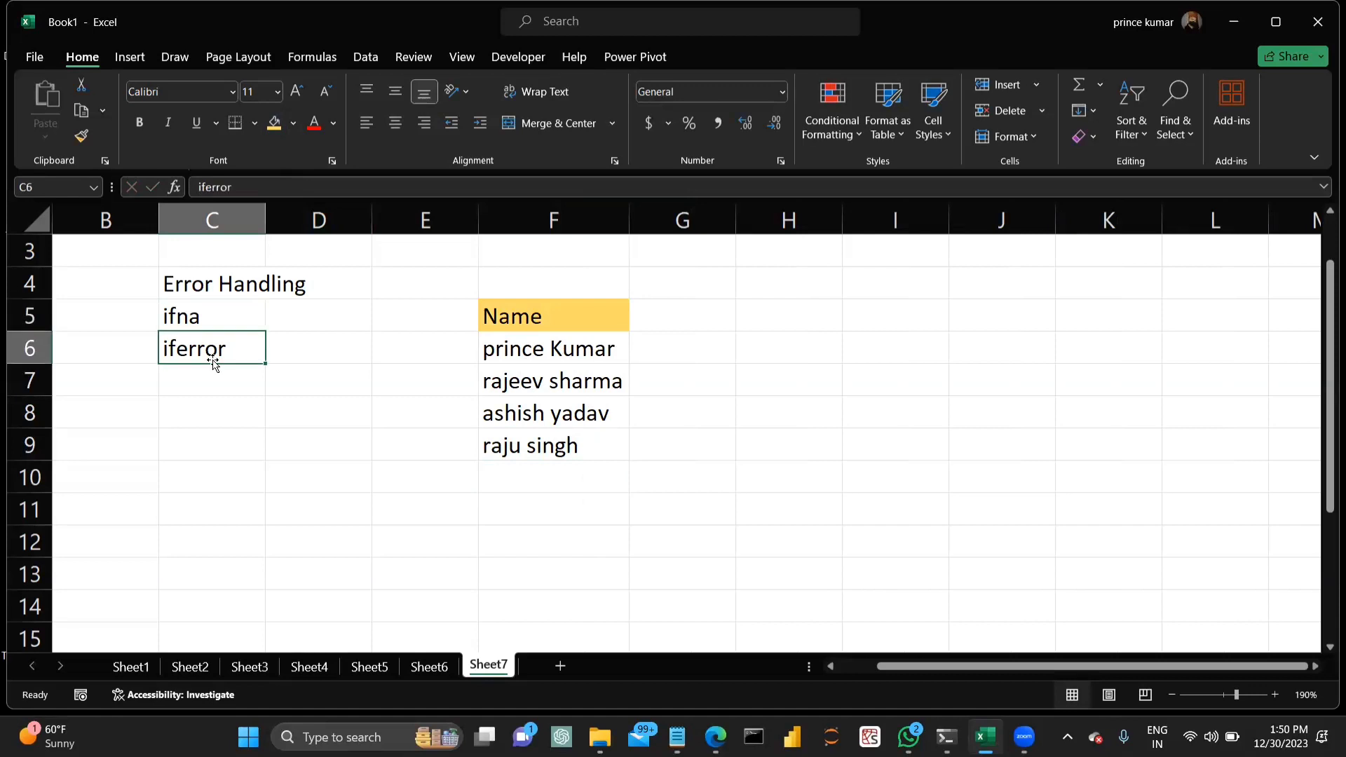
Enter the formula =LEFT(F6,FIND(" ",F6)) in G6 to extract the first name from F6.
{"action": "left_click", "coordinate": [664, 317]}
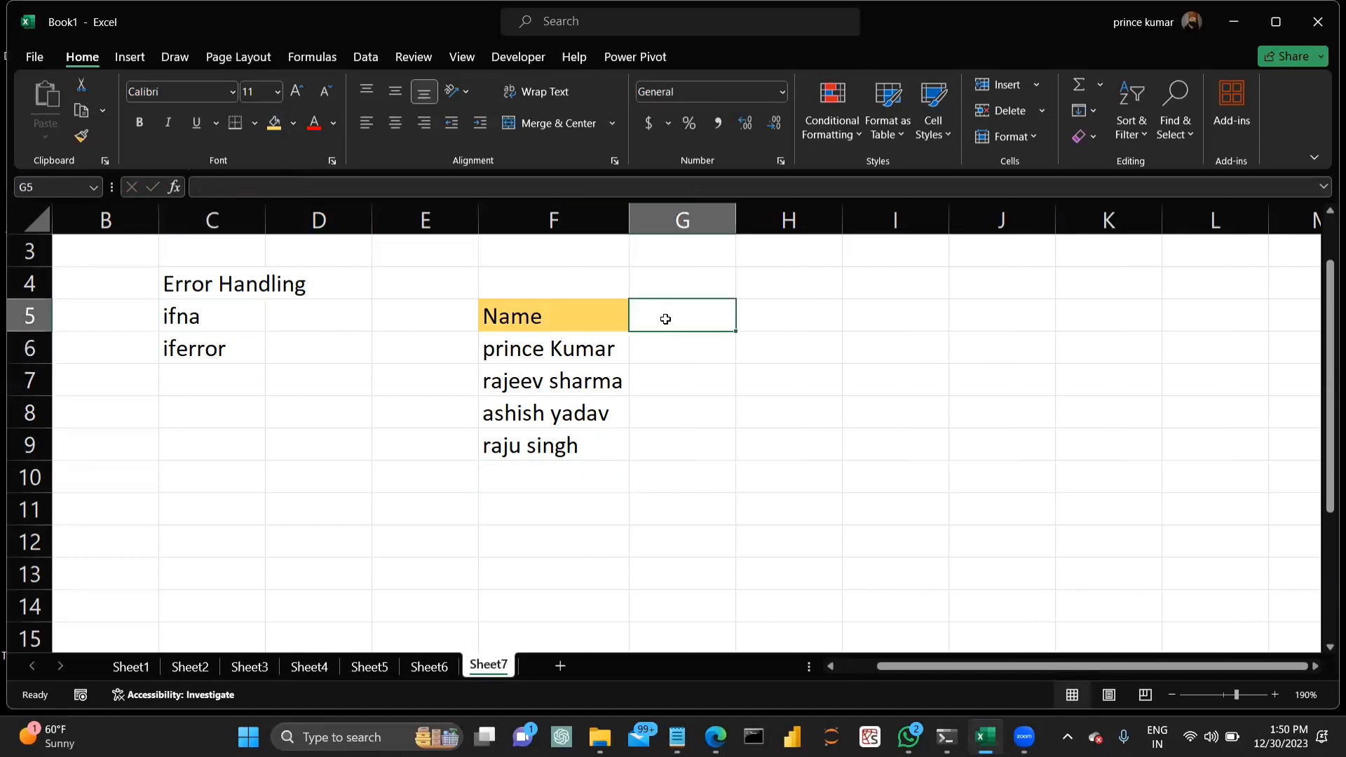
{"action": "left_click", "coordinate": [210, 313]}
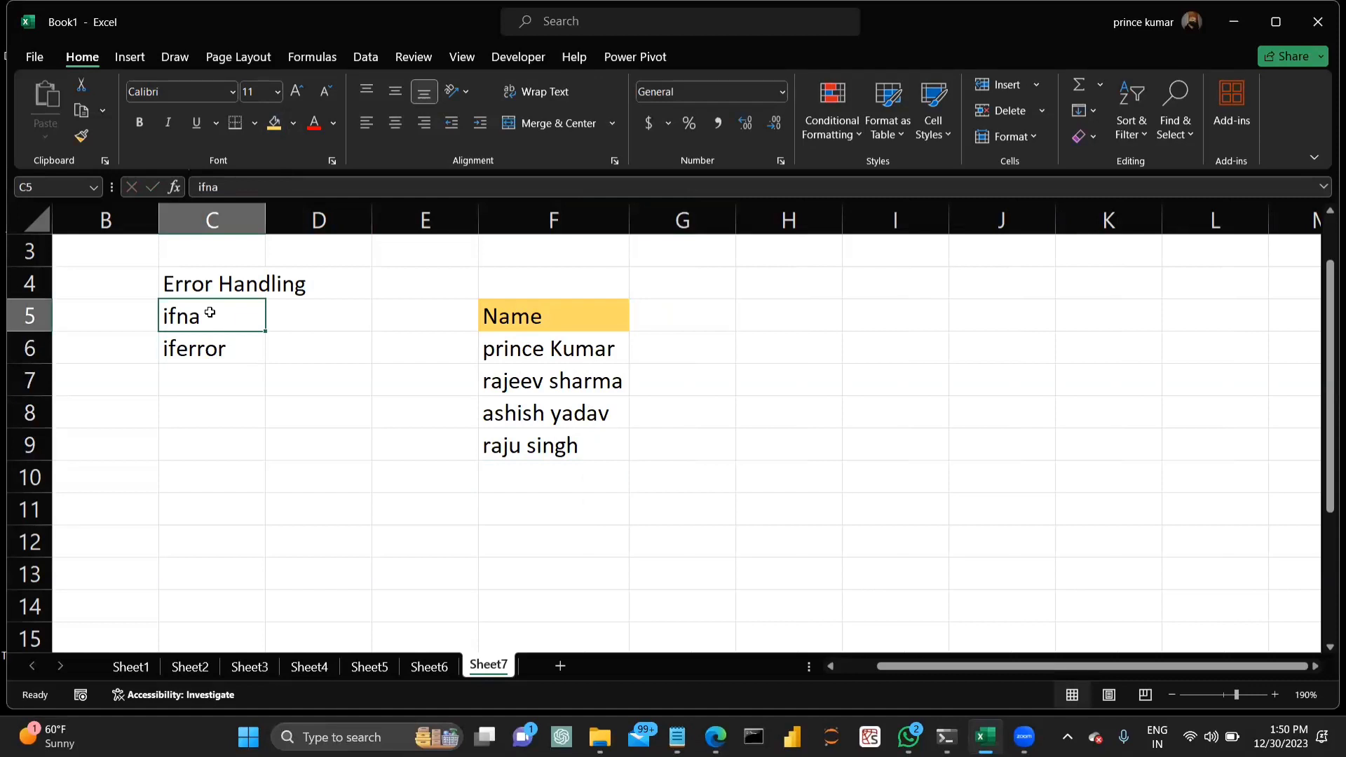
{"action": "left_click", "coordinate": [680, 346]}
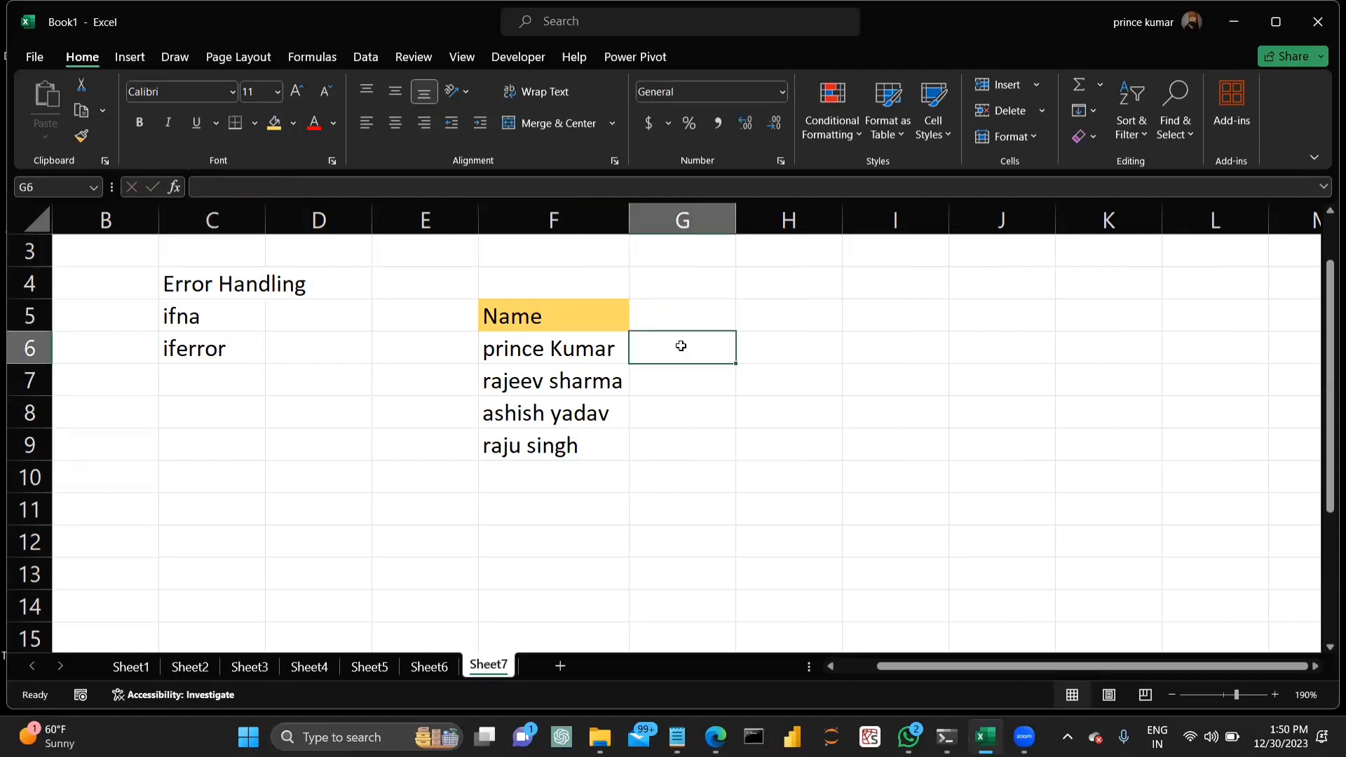
{"action": "type", "text": "=lef"}
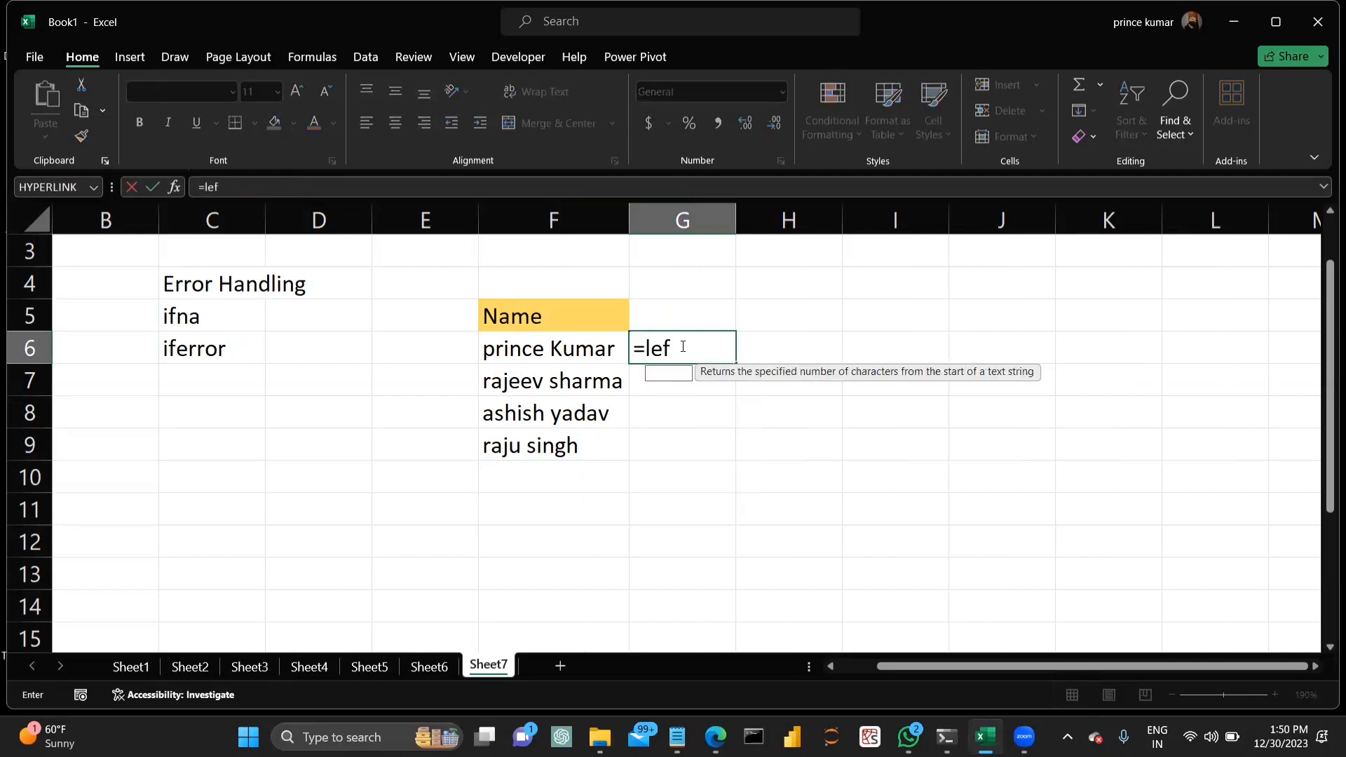
{"action": "key", "text": "Tab"}
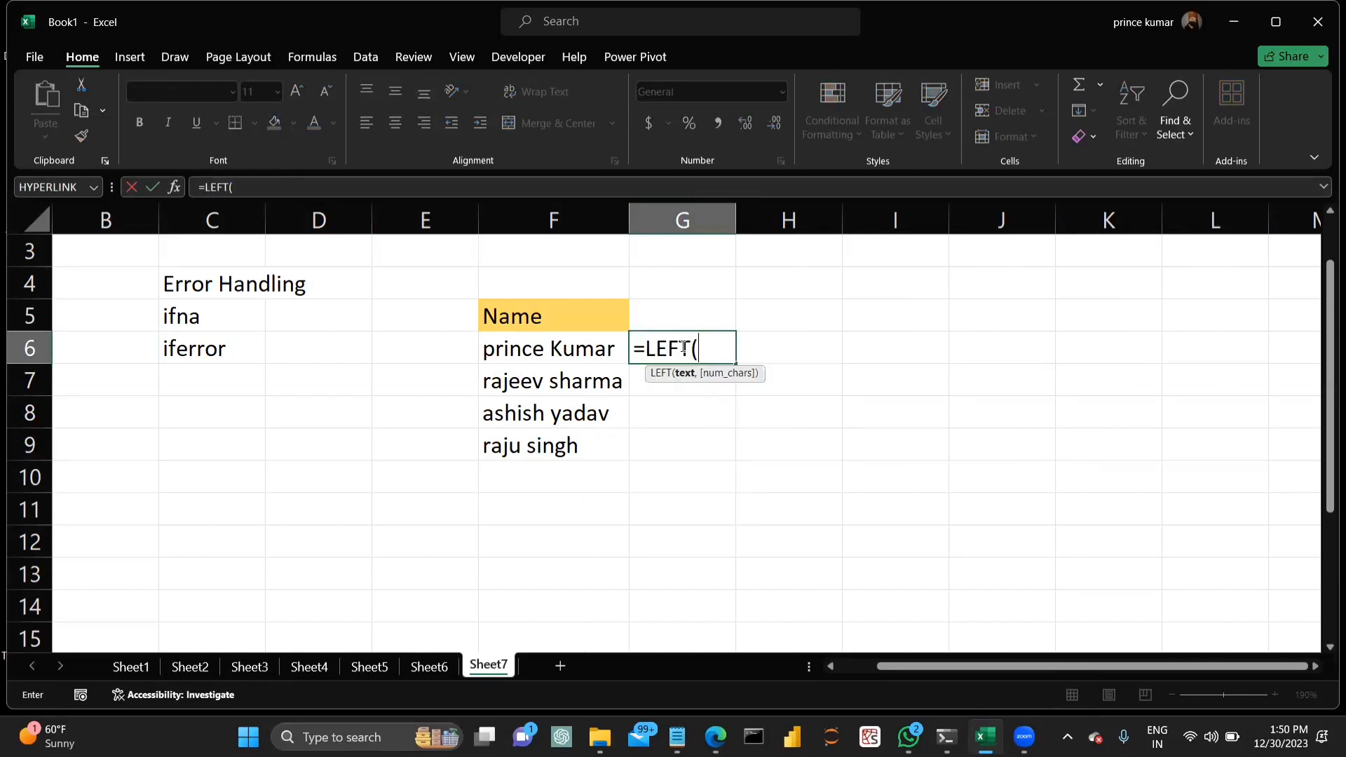
{"action": "left_click", "coordinate": [563, 350]}
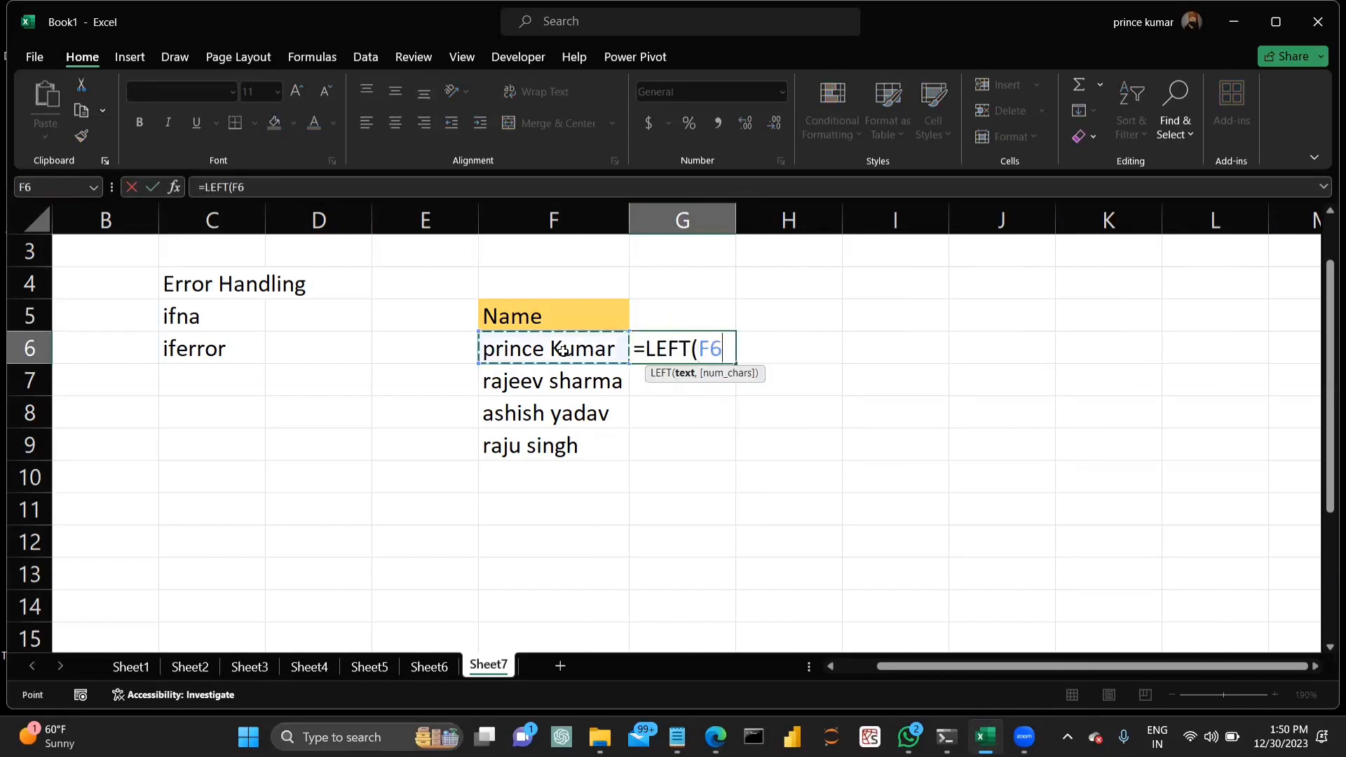
{"action": "type", "text": ",find(\" \","}
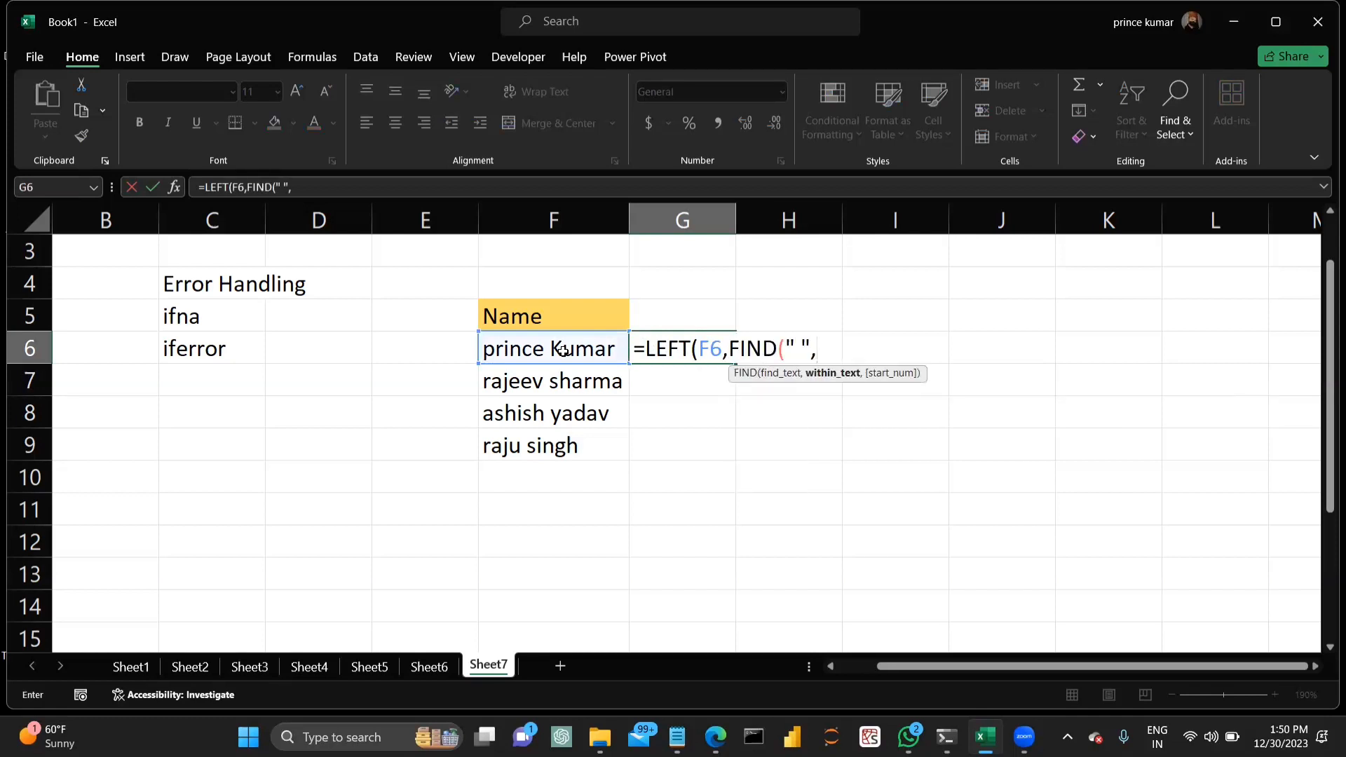
{"action": "left_click", "coordinate": [563, 350]}
{"action": "type", "text": "))"}
{"action": "key", "text": "Return"}
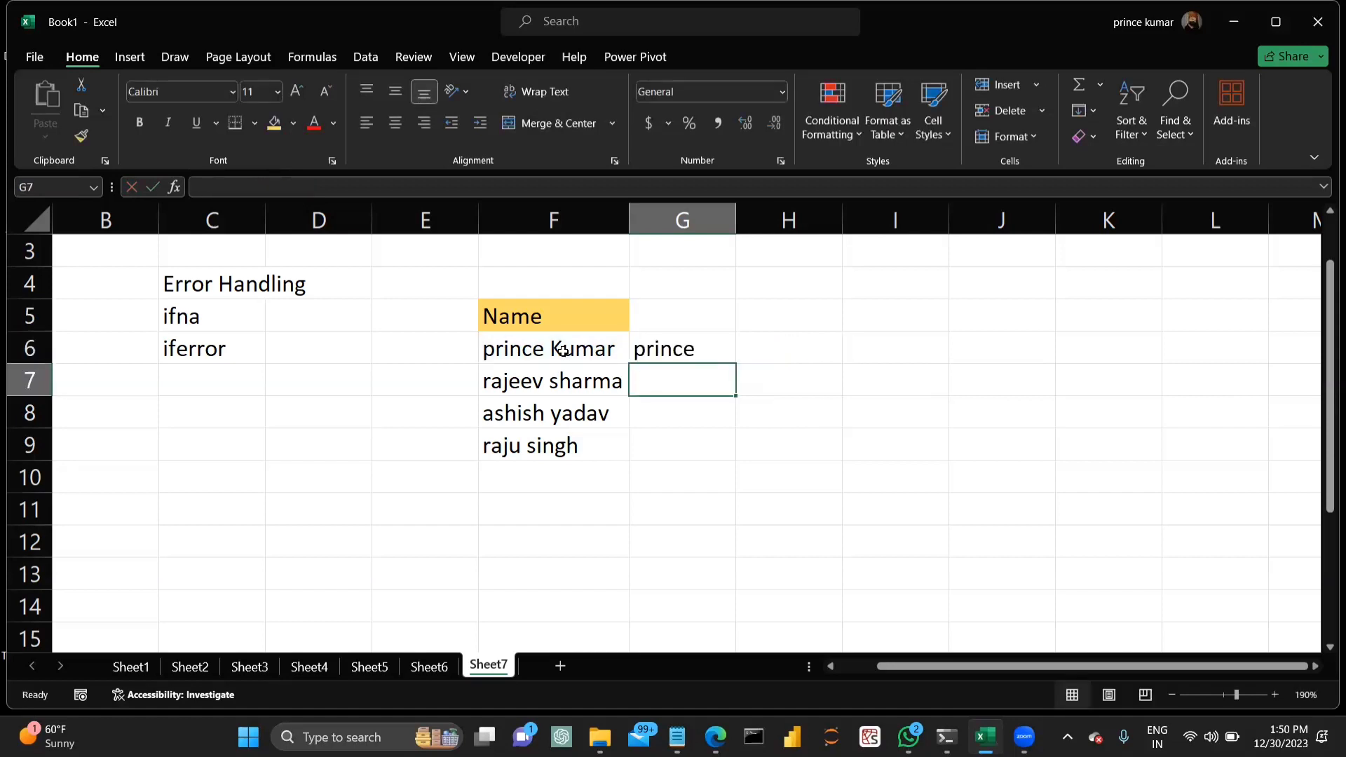
Enter the heading "first name" in G5 and give it the same gold fill as the Name heading.
{"action": "left_click", "coordinate": [676, 326]}
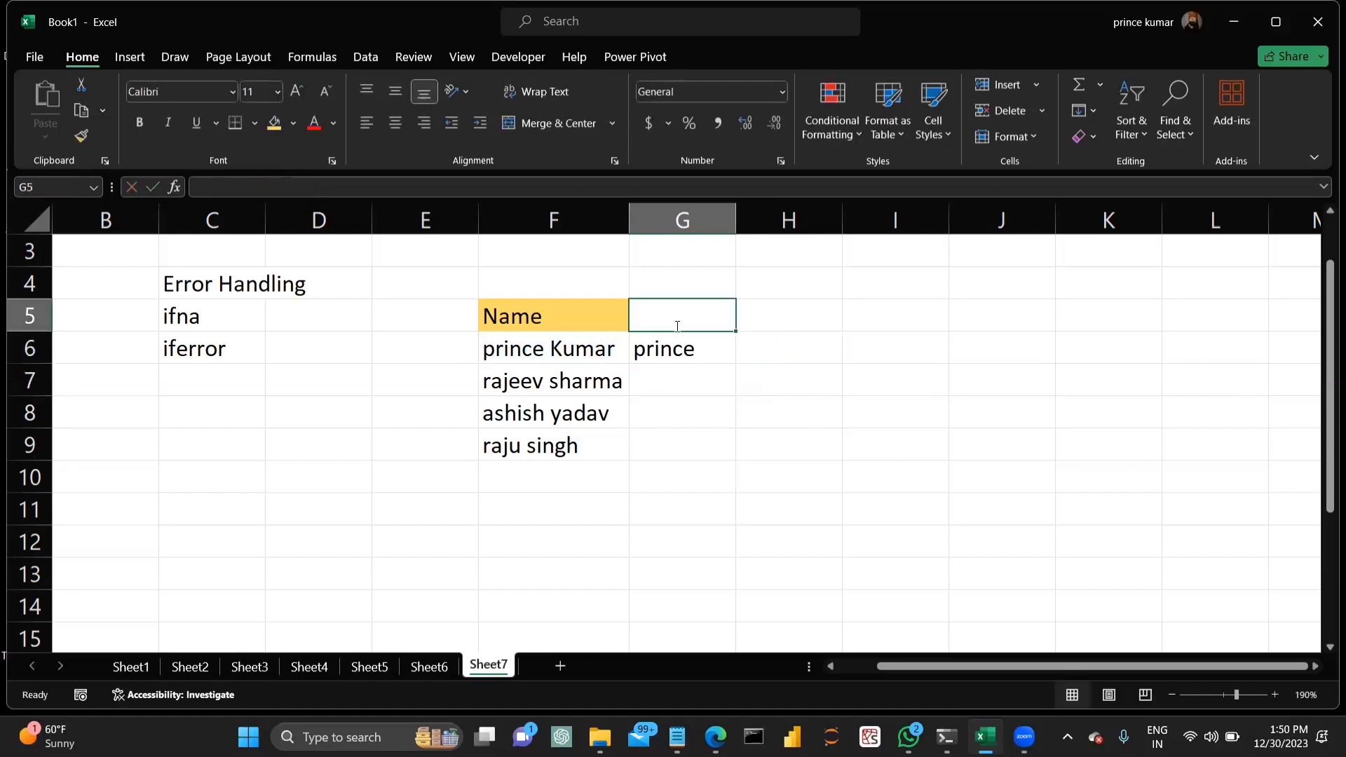
{"action": "type", "text": "first name"}
{"action": "key", "text": "Return"}
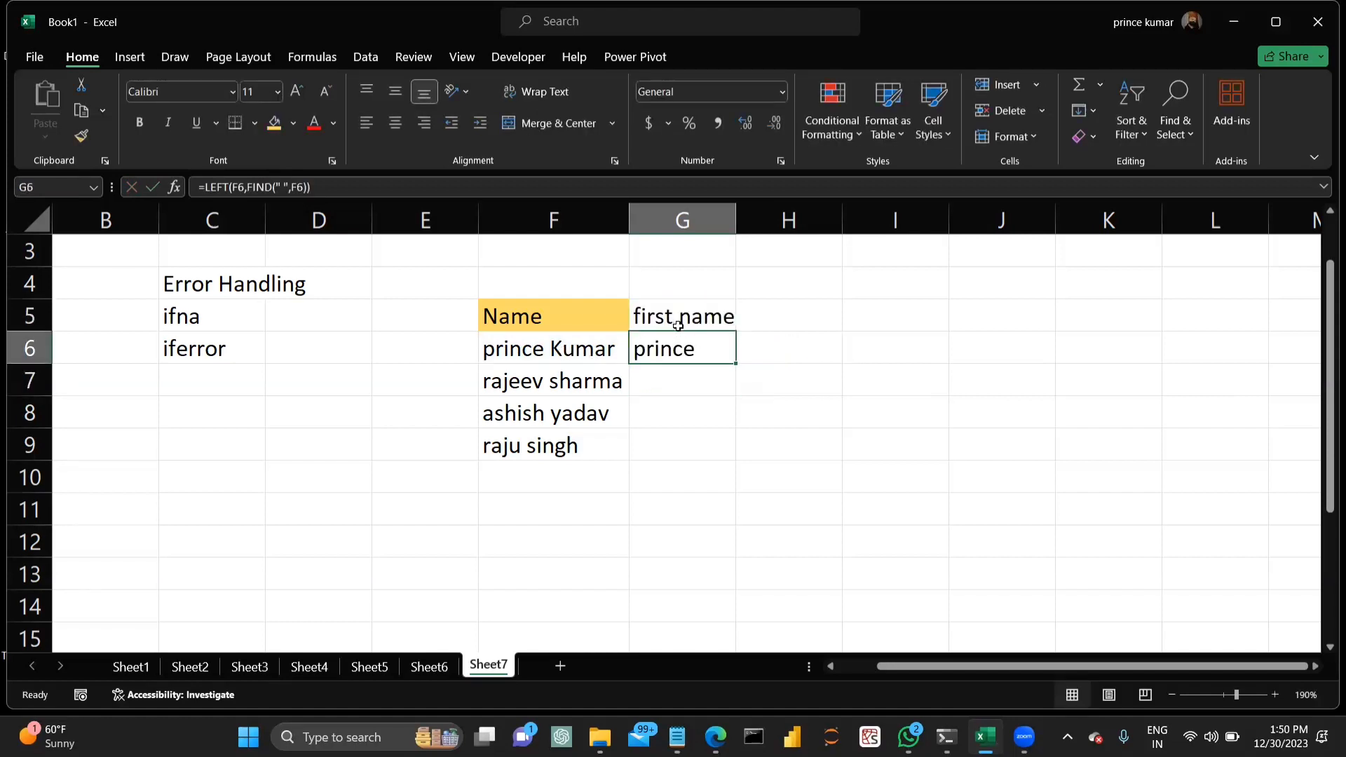
{"action": "left_click", "coordinate": [676, 325]}
{"action": "left_click", "coordinate": [272, 124]}
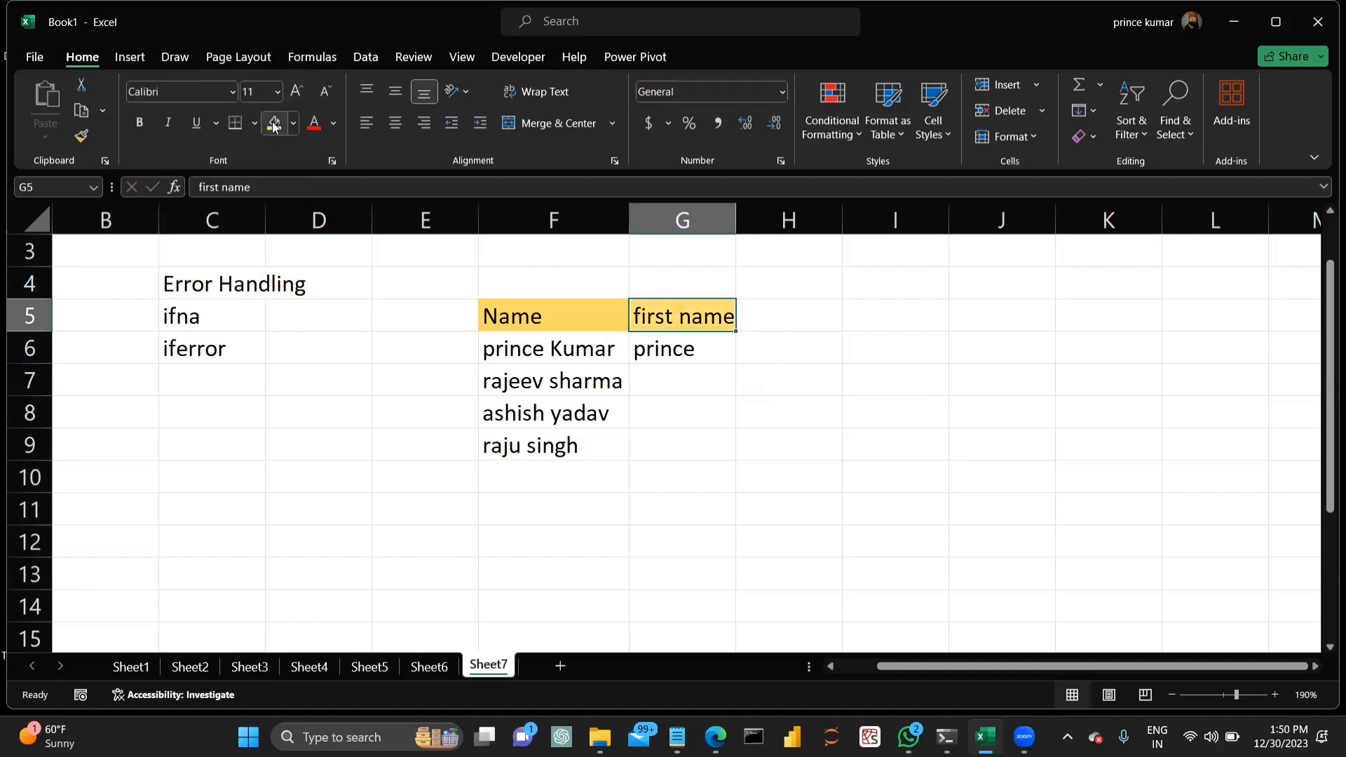
Copy the LEFT formula from G6 down to G13, past the last name, and examine the rows without names.
{"action": "left_click", "coordinate": [710, 349]}
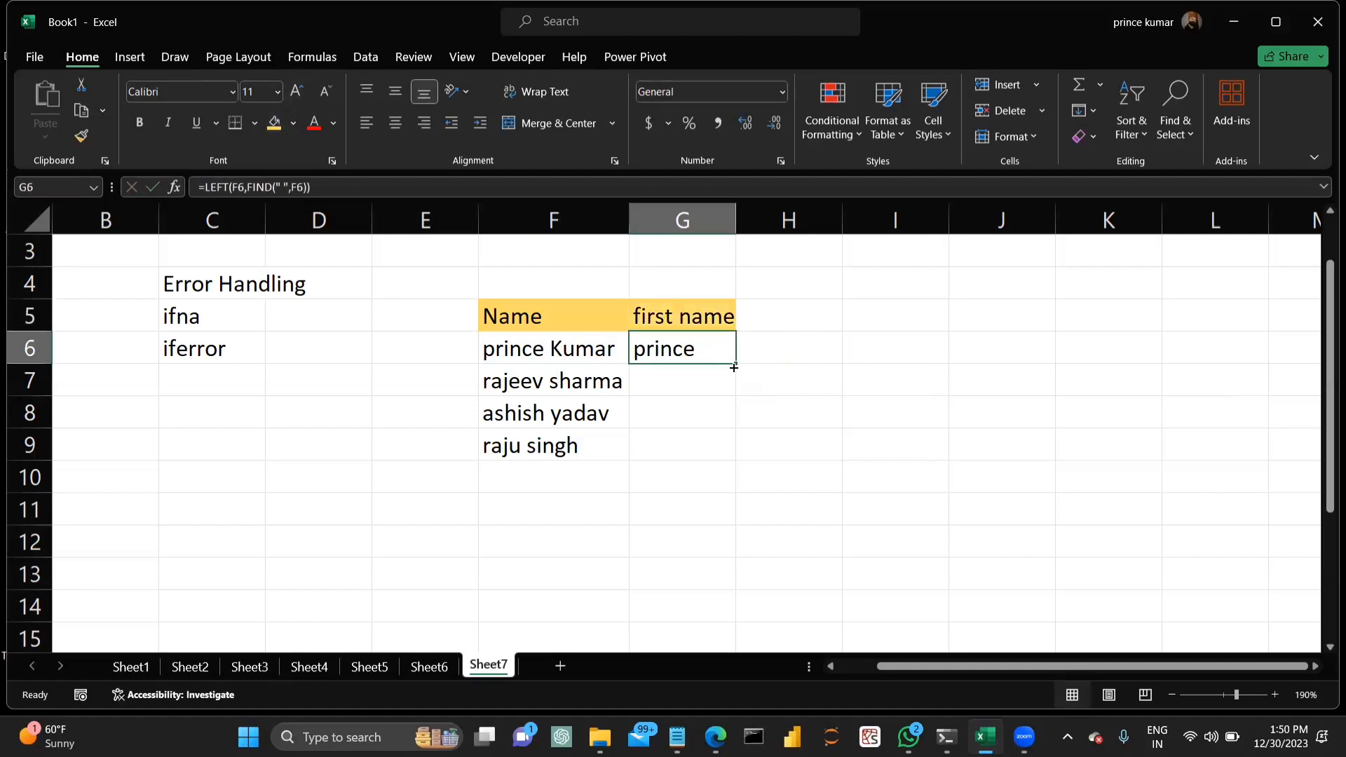
{"action": "left_click_drag", "start_coordinate": [735, 363], "coordinate": [734, 472]}
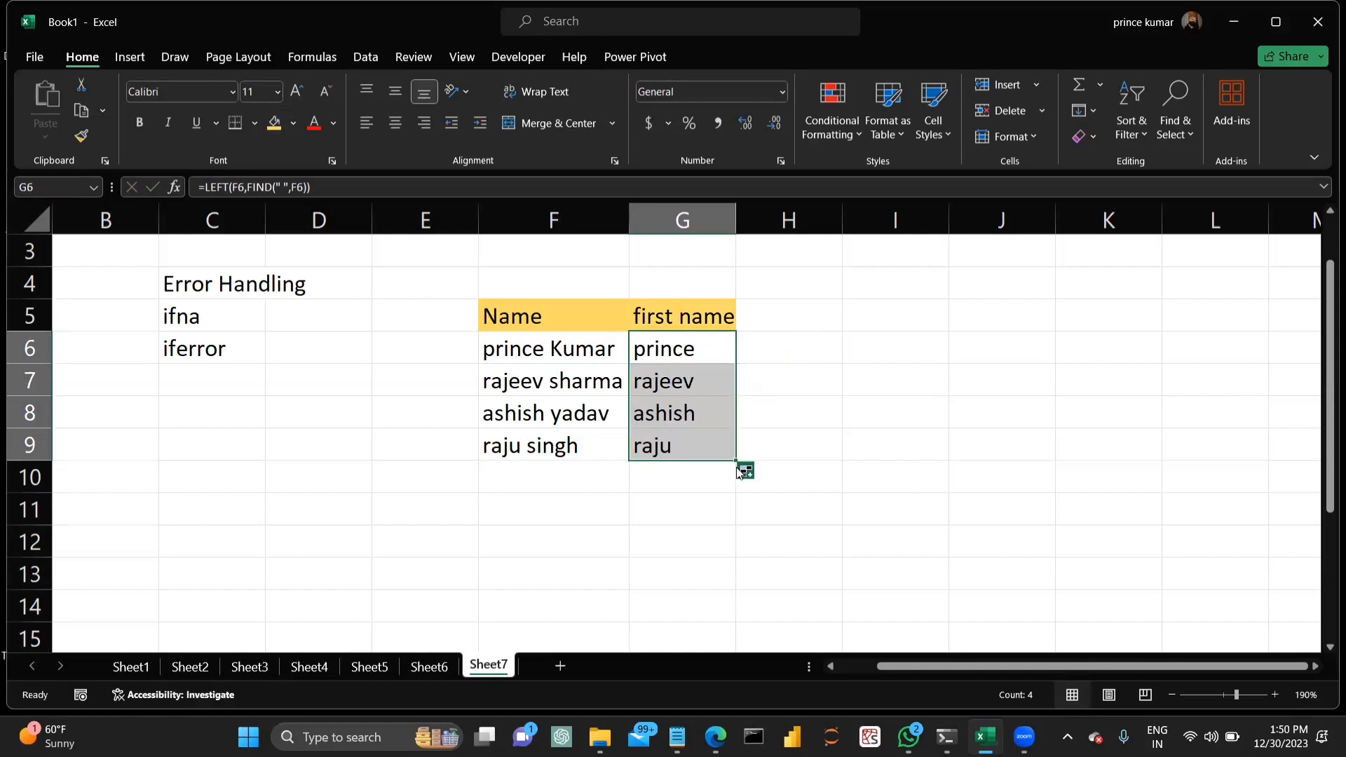
{"action": "left_click_drag", "start_coordinate": [736, 461], "coordinate": [733, 587]}
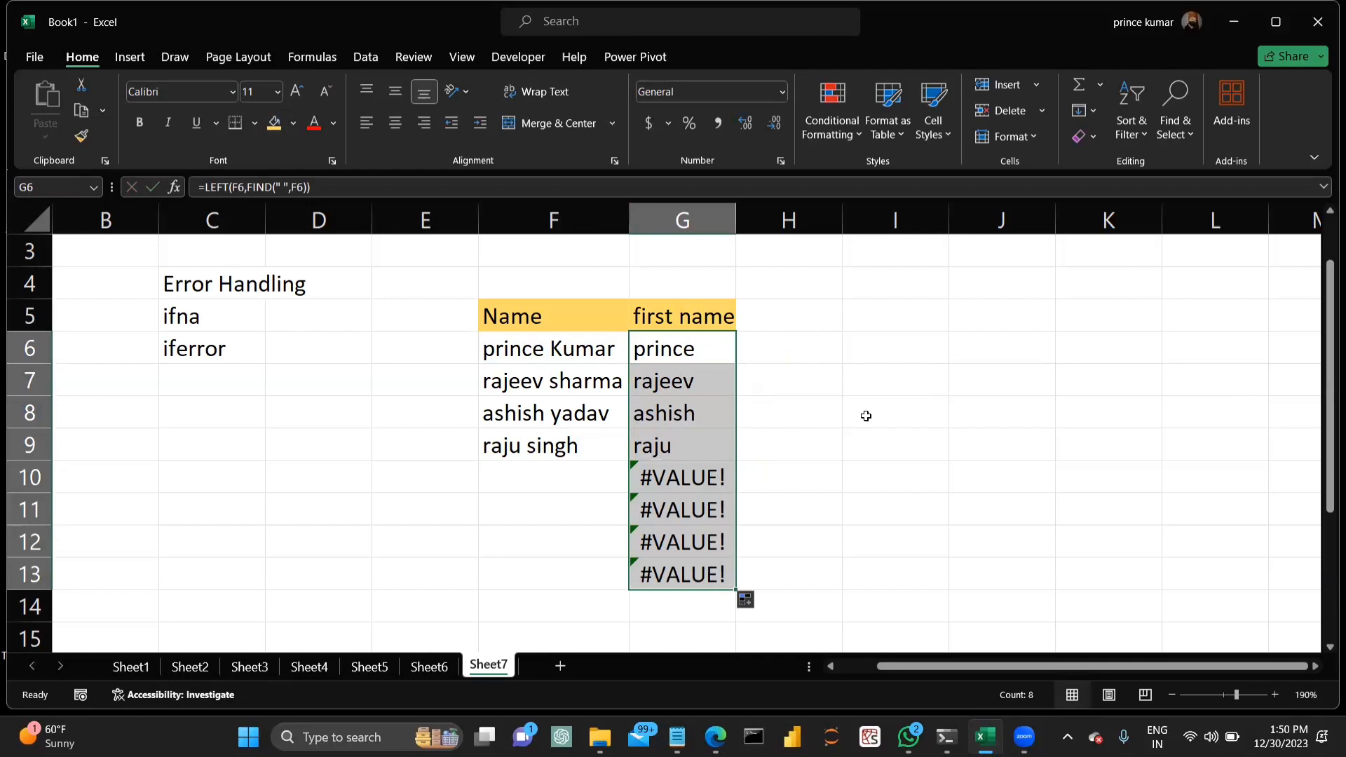
{"action": "left_click", "coordinate": [537, 521]}
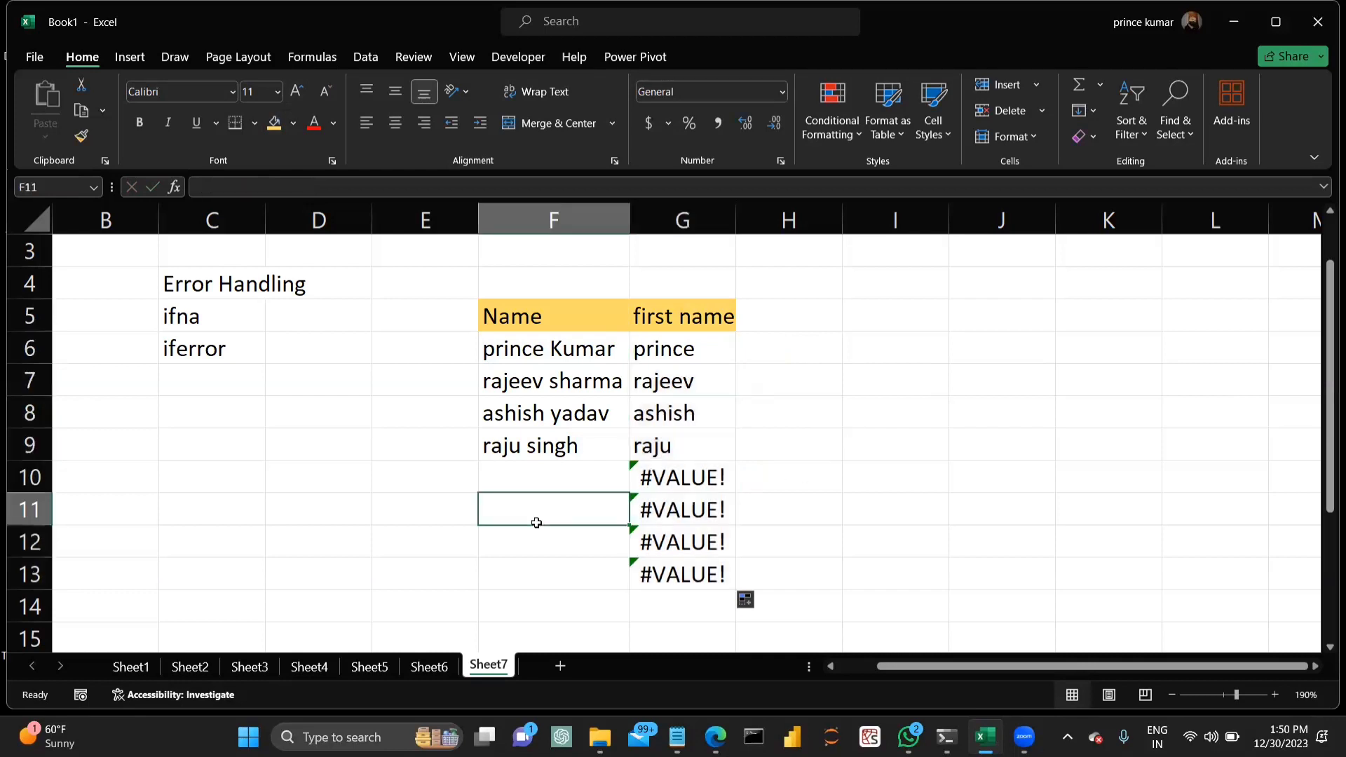
{"action": "left_click", "coordinate": [527, 481]}
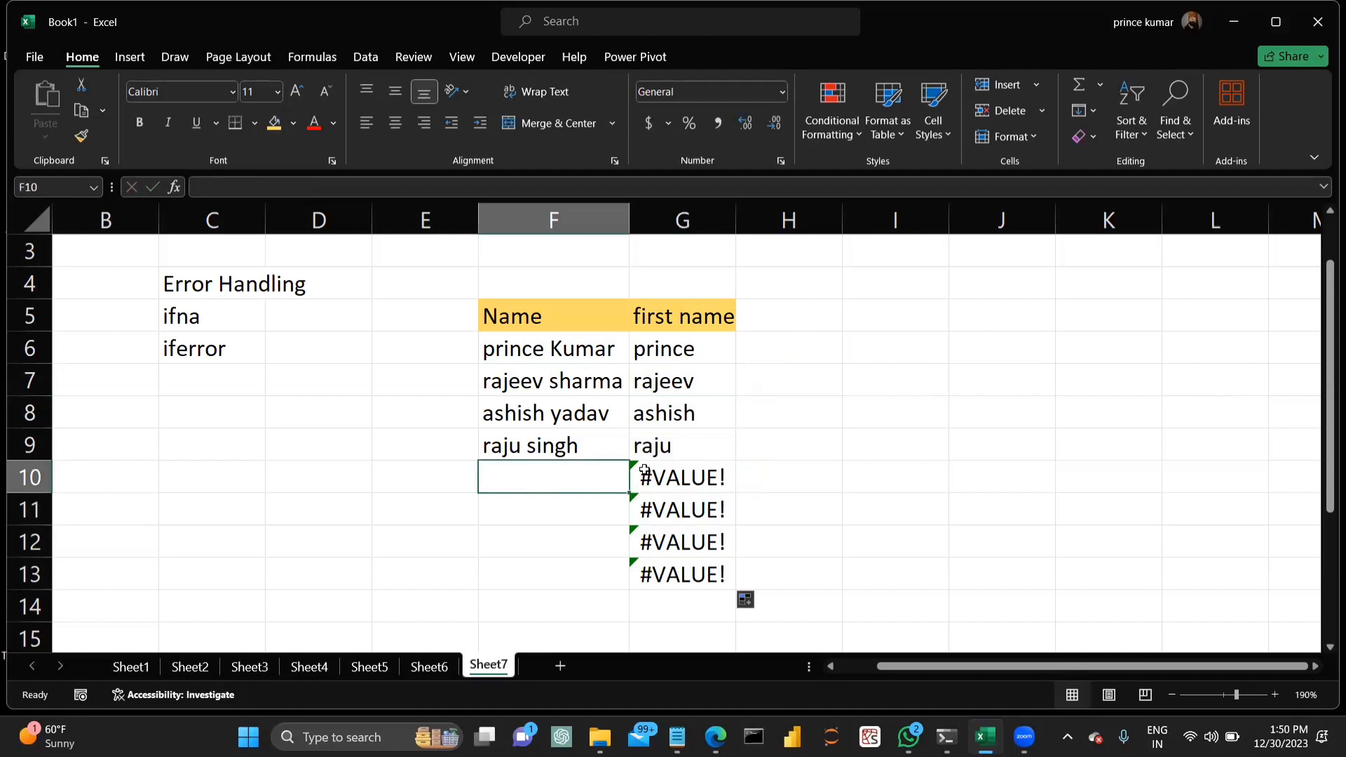
{"action": "left_click_drag", "start_coordinate": [642, 474], "coordinate": [646, 573]}
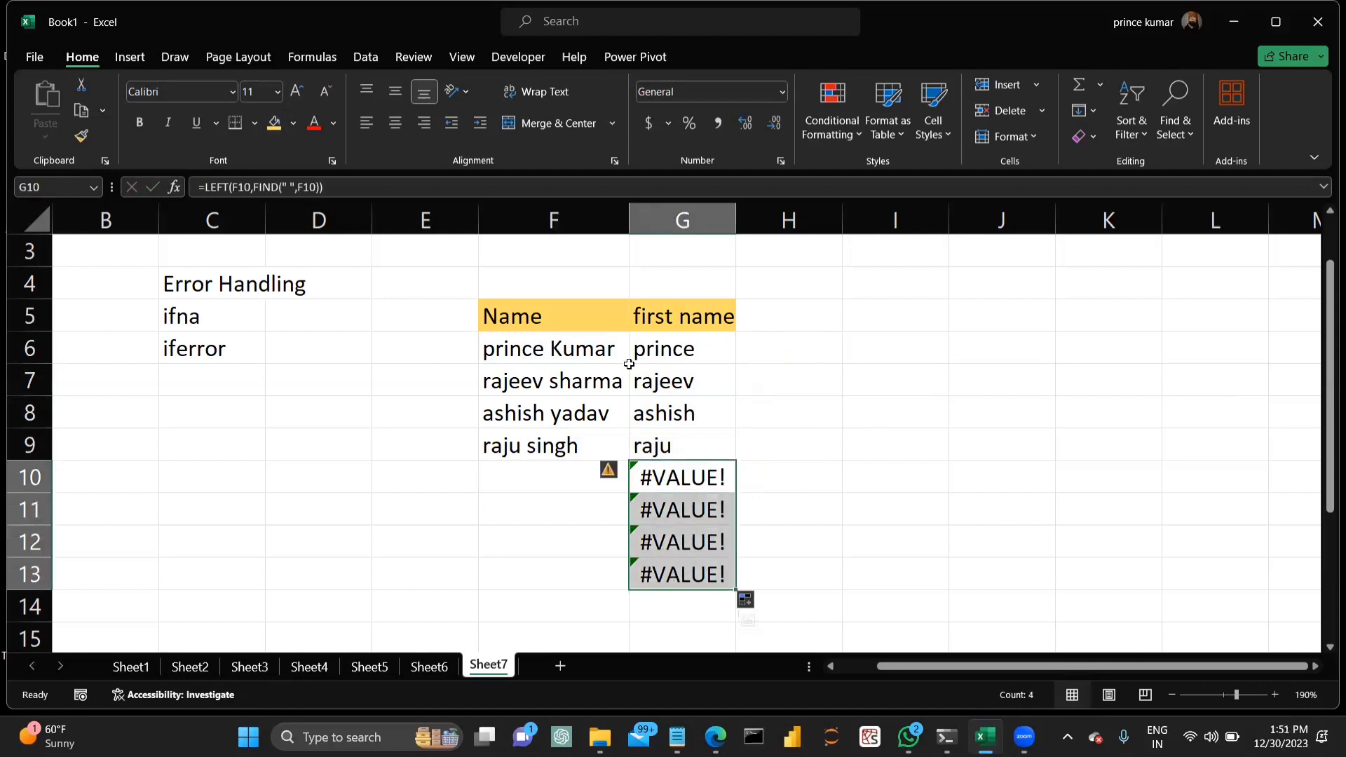
Wrap the LEFT formula in G6 in IFNA with the fallback text "Please enter next name".
{"action": "left_click", "coordinate": [635, 354]}
{"action": "double_click", "coordinate": [635, 355]}
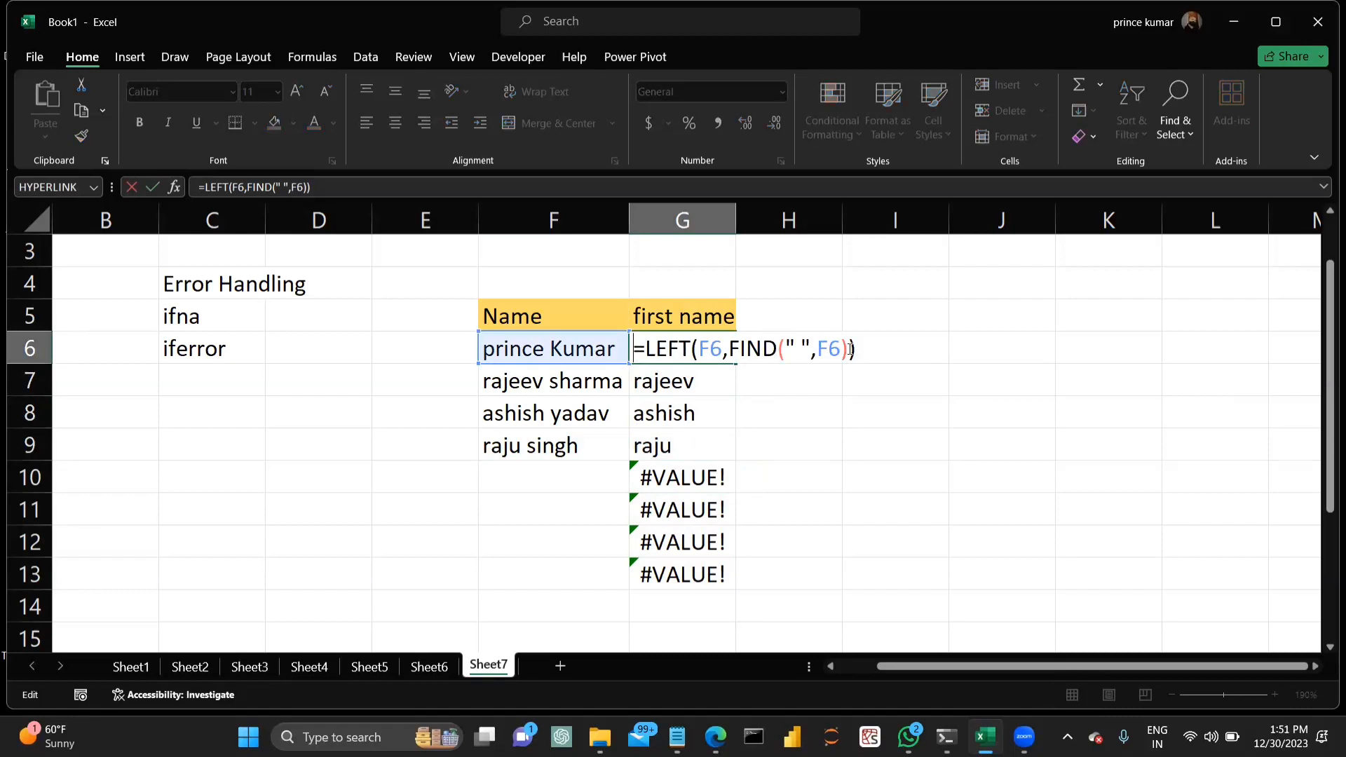
{"action": "left_click", "coordinate": [645, 347]}
{"action": "type", "text": "if"}
{"action": "type", "text": "na"}
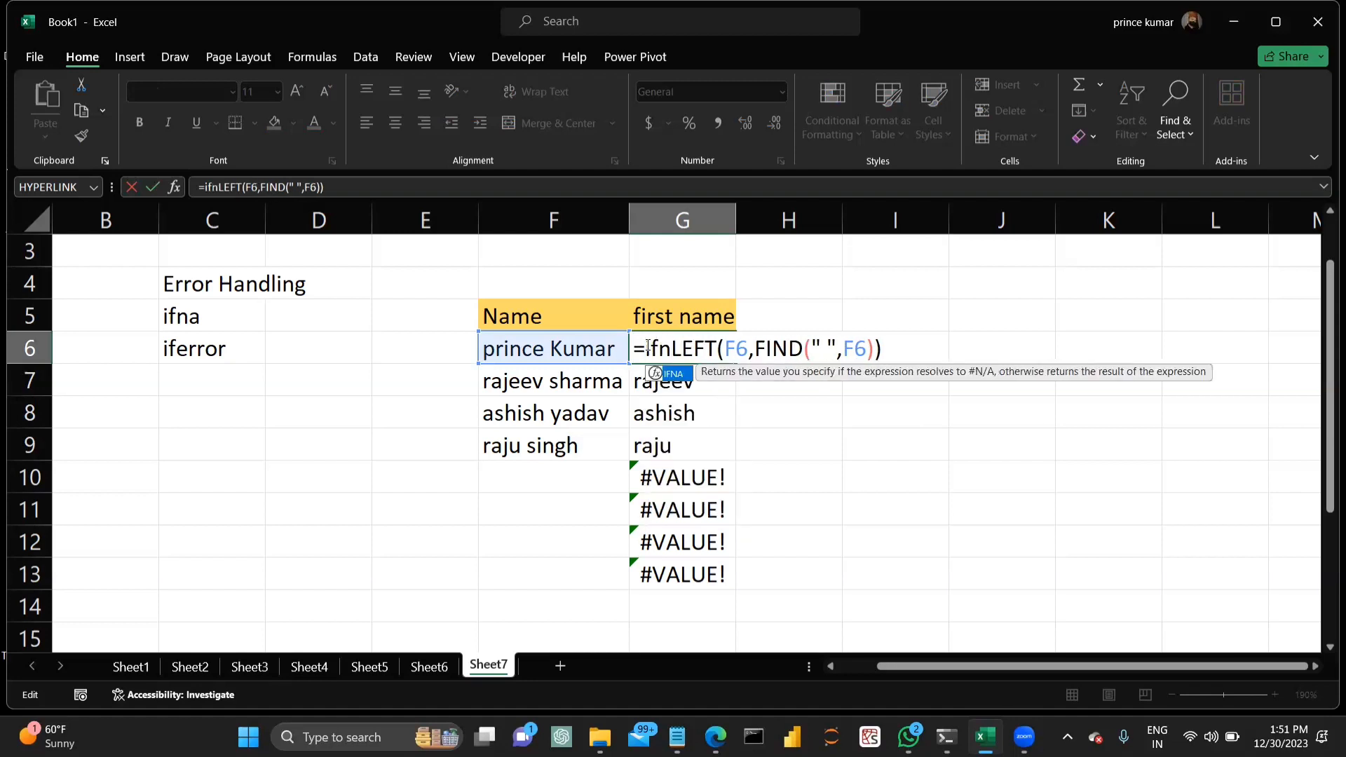
{"action": "key", "text": "Tab"}
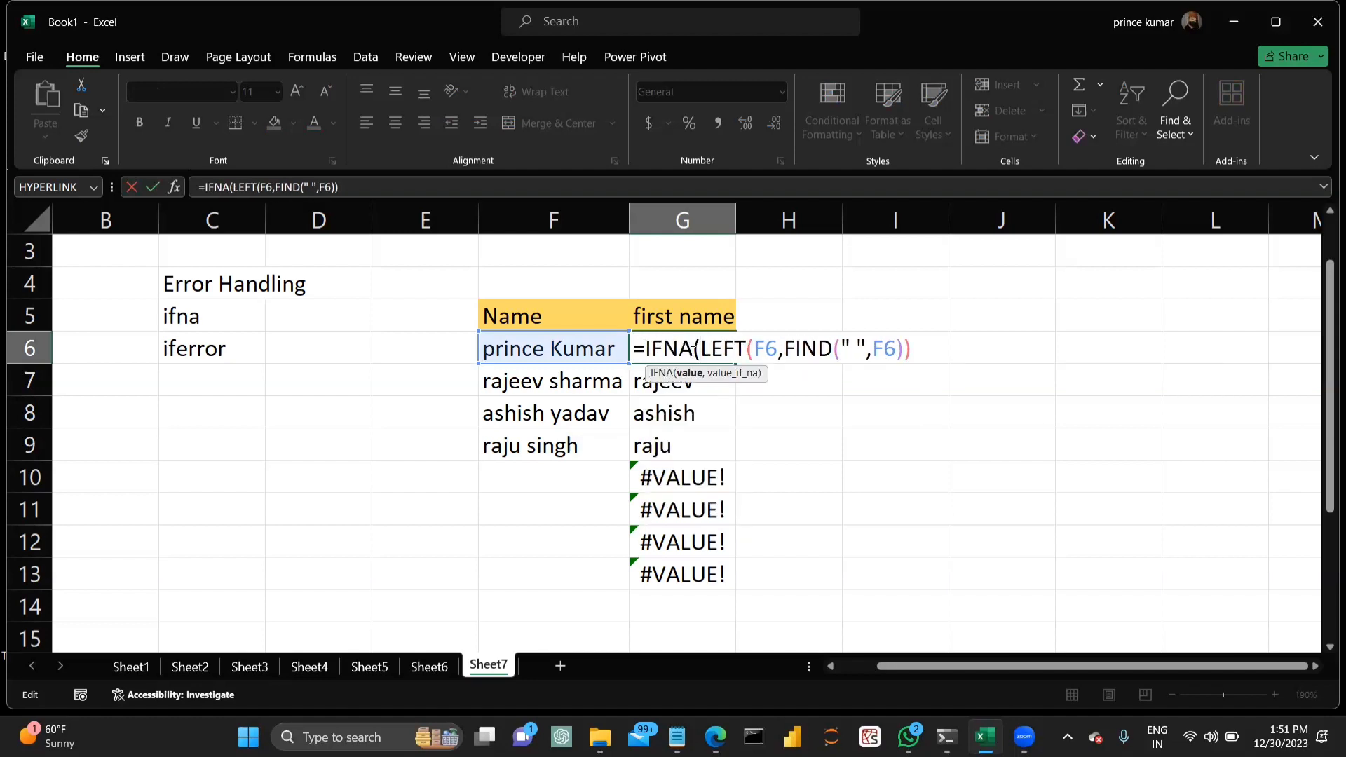
{"action": "left_click", "coordinate": [914, 358]}
{"action": "type", "text": ","}
{"action": "type", "text": "\""}
{"action": "type", "text": "Ple"}
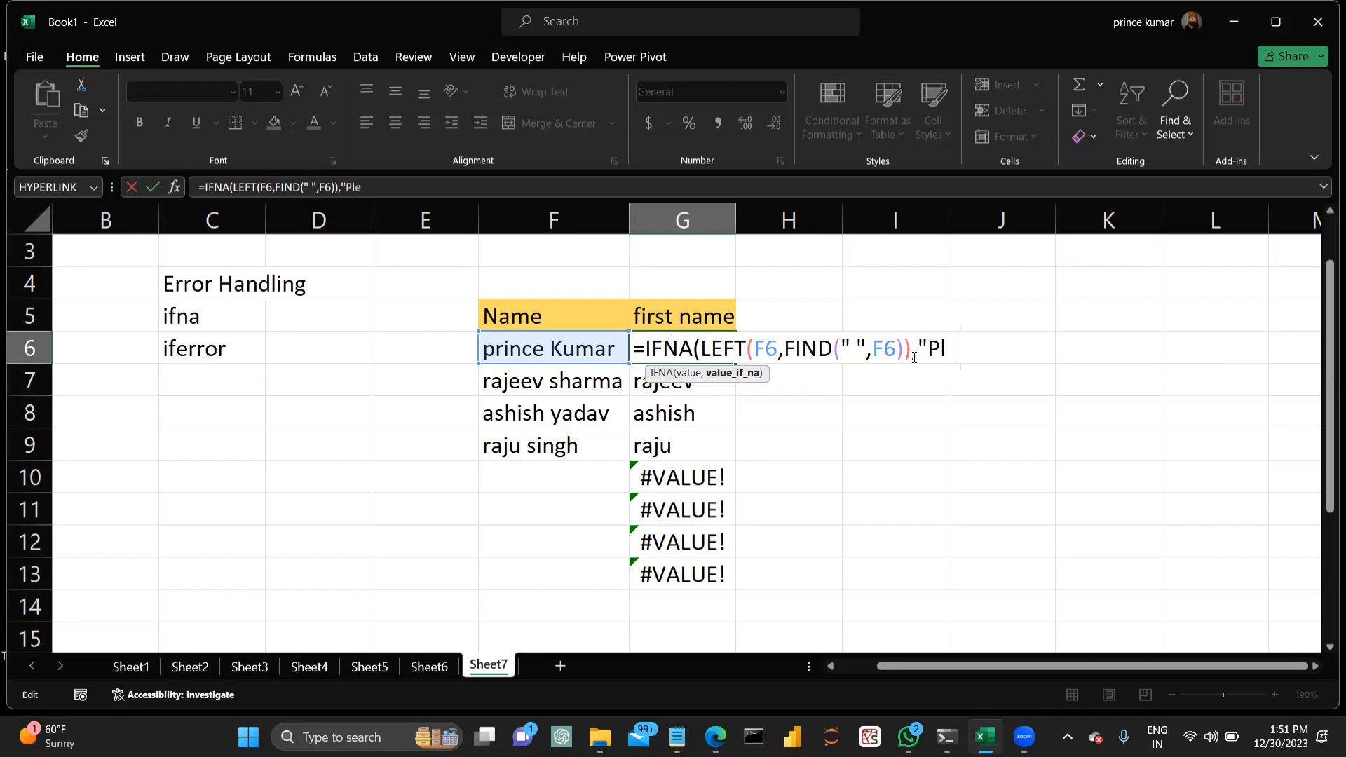
{"action": "type", "text": "ase ente"}
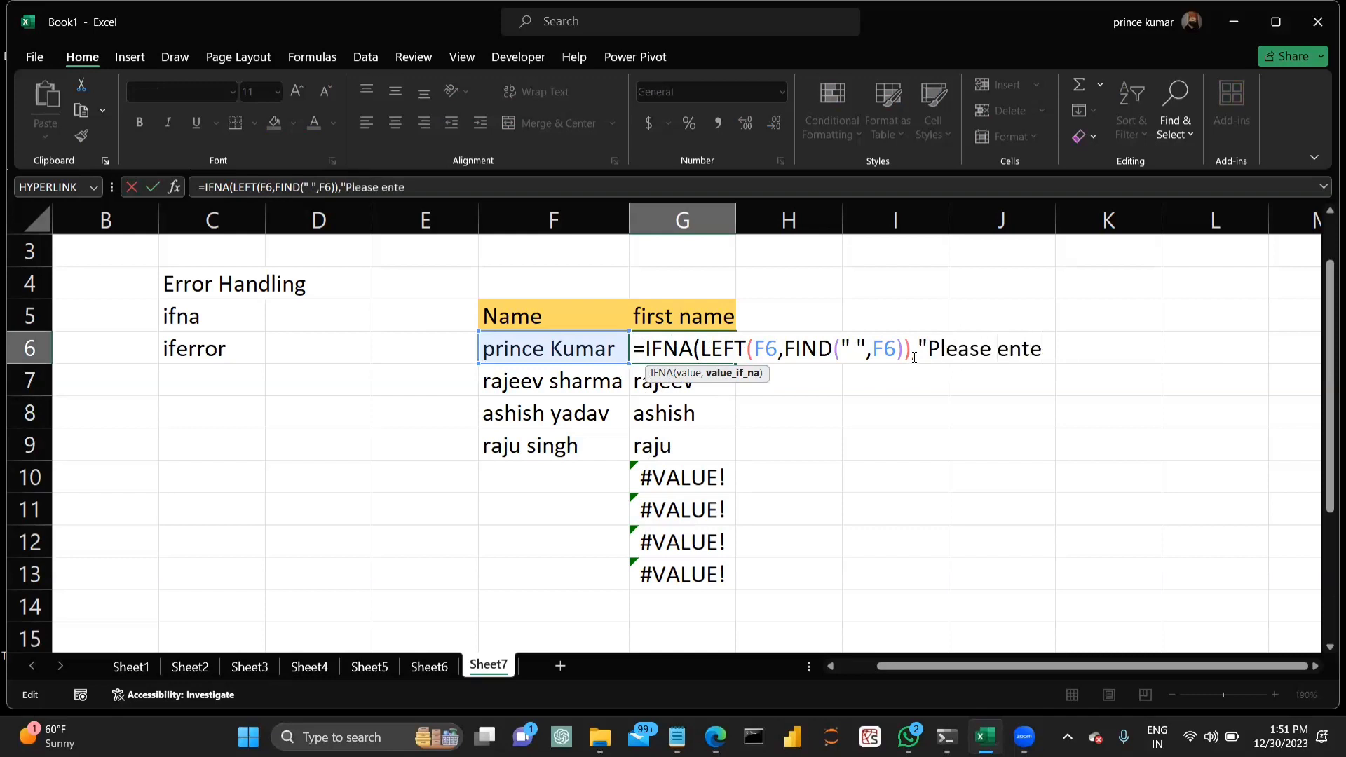
{"action": "type", "text": "r next name\")"}
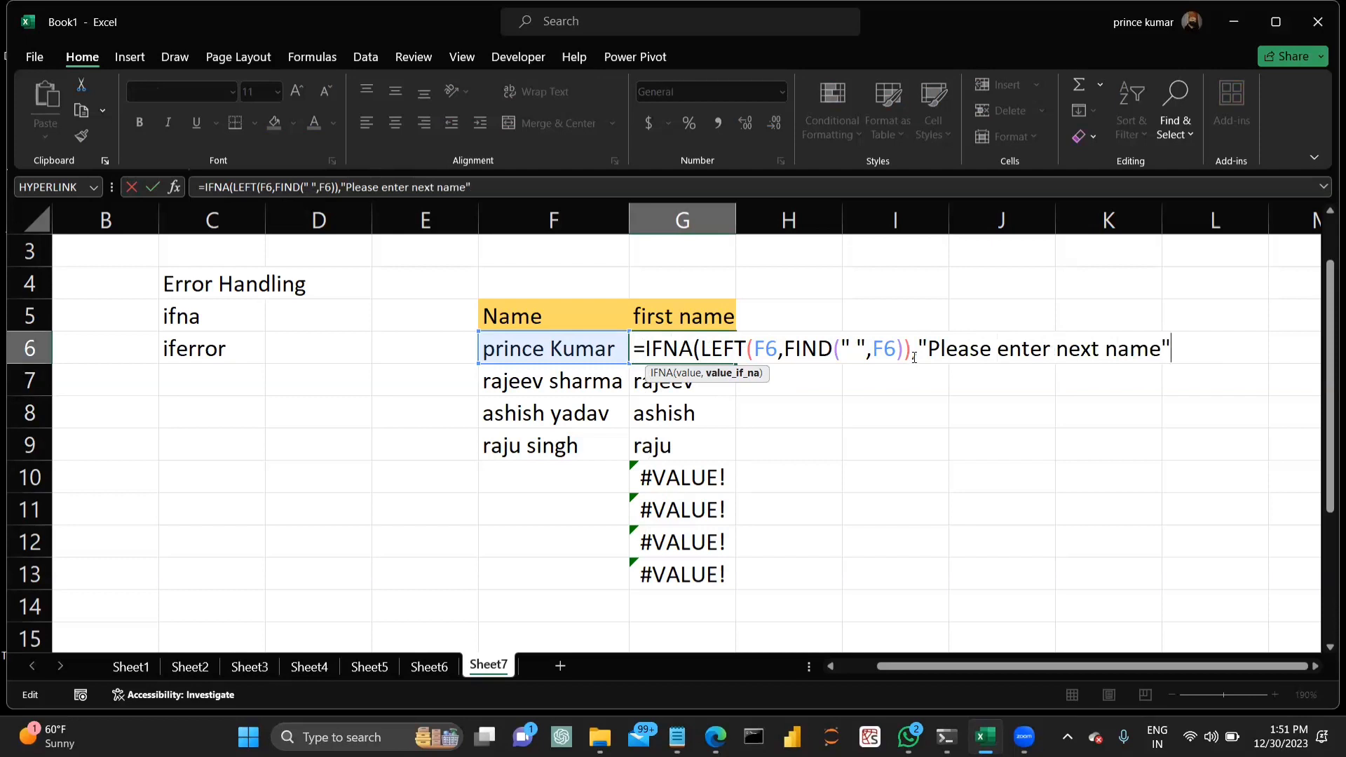
{"action": "key", "text": "Return"}
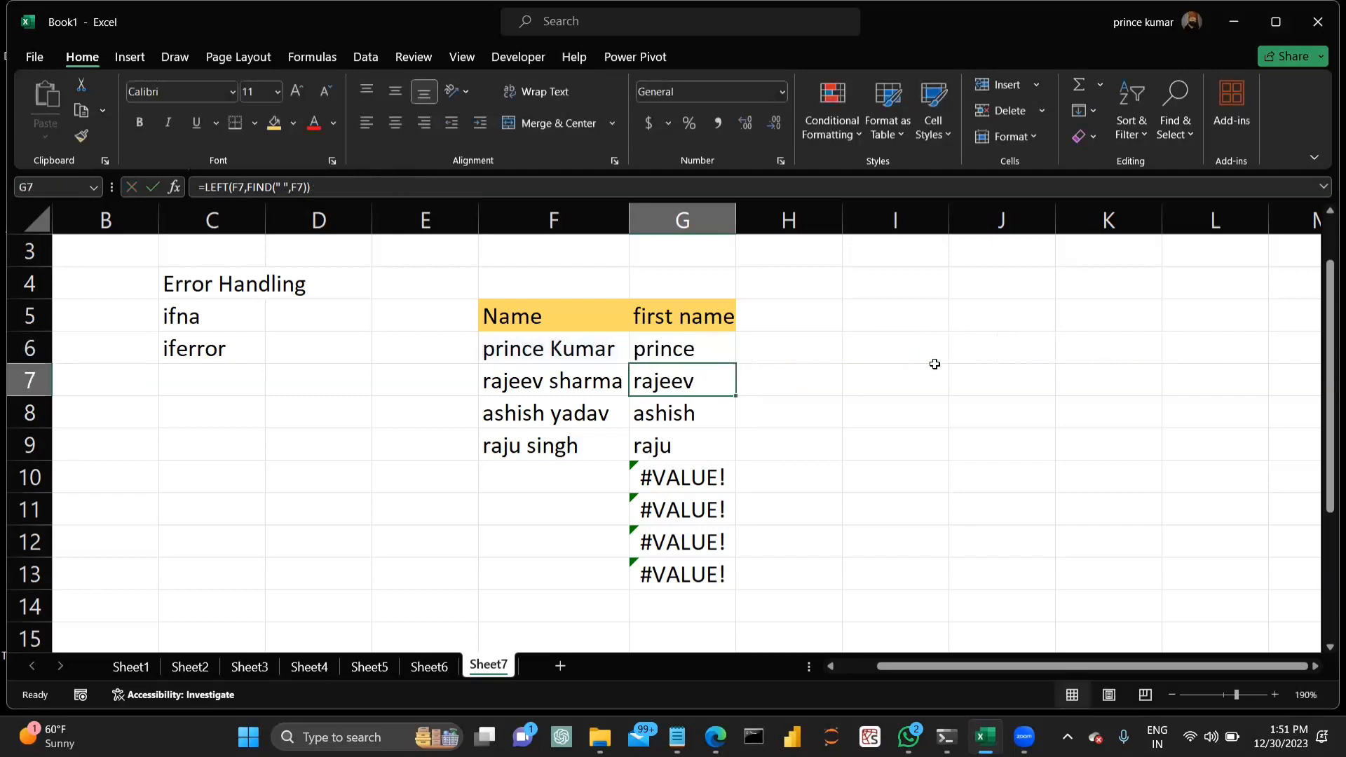
Fill the IFNA formula from G6 down to G13 and check the formula in G10.
{"action": "left_click", "coordinate": [711, 349]}
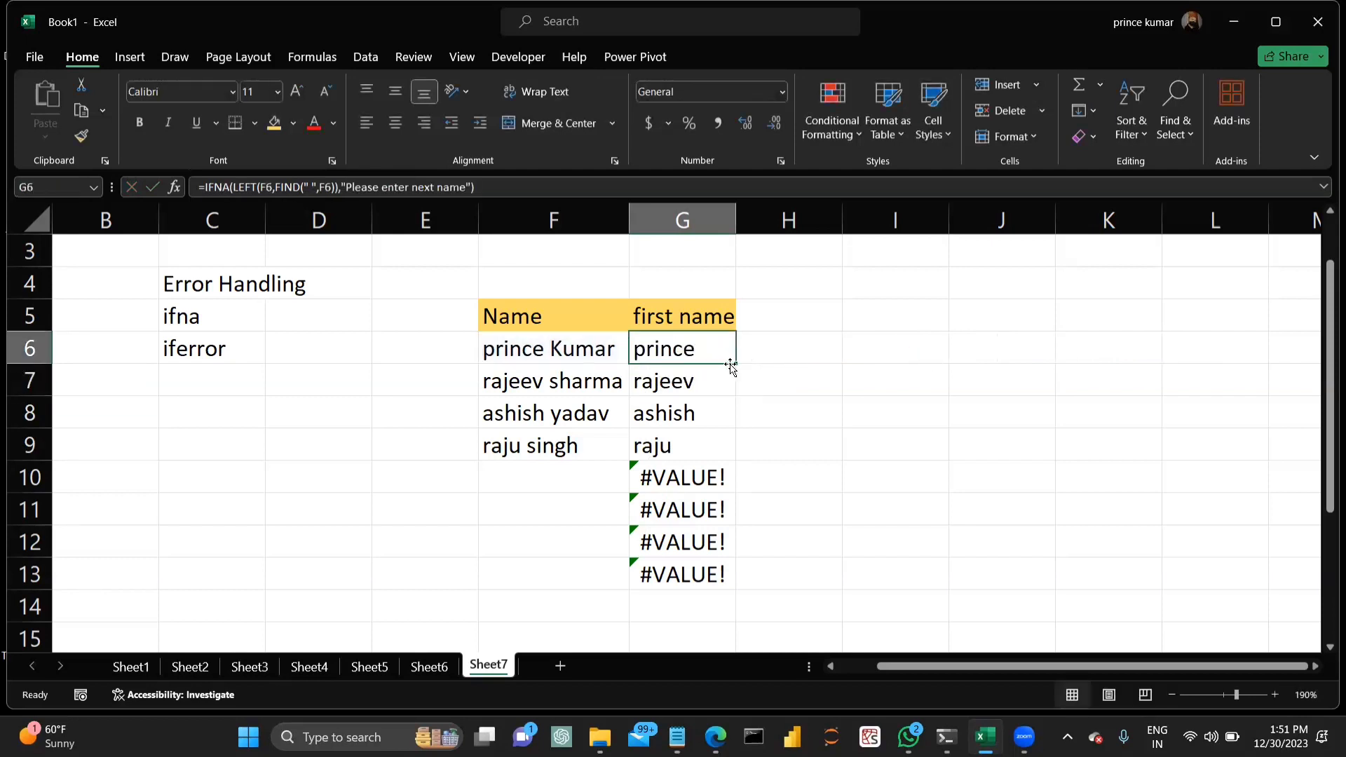
{"action": "double_click", "coordinate": [736, 363]}
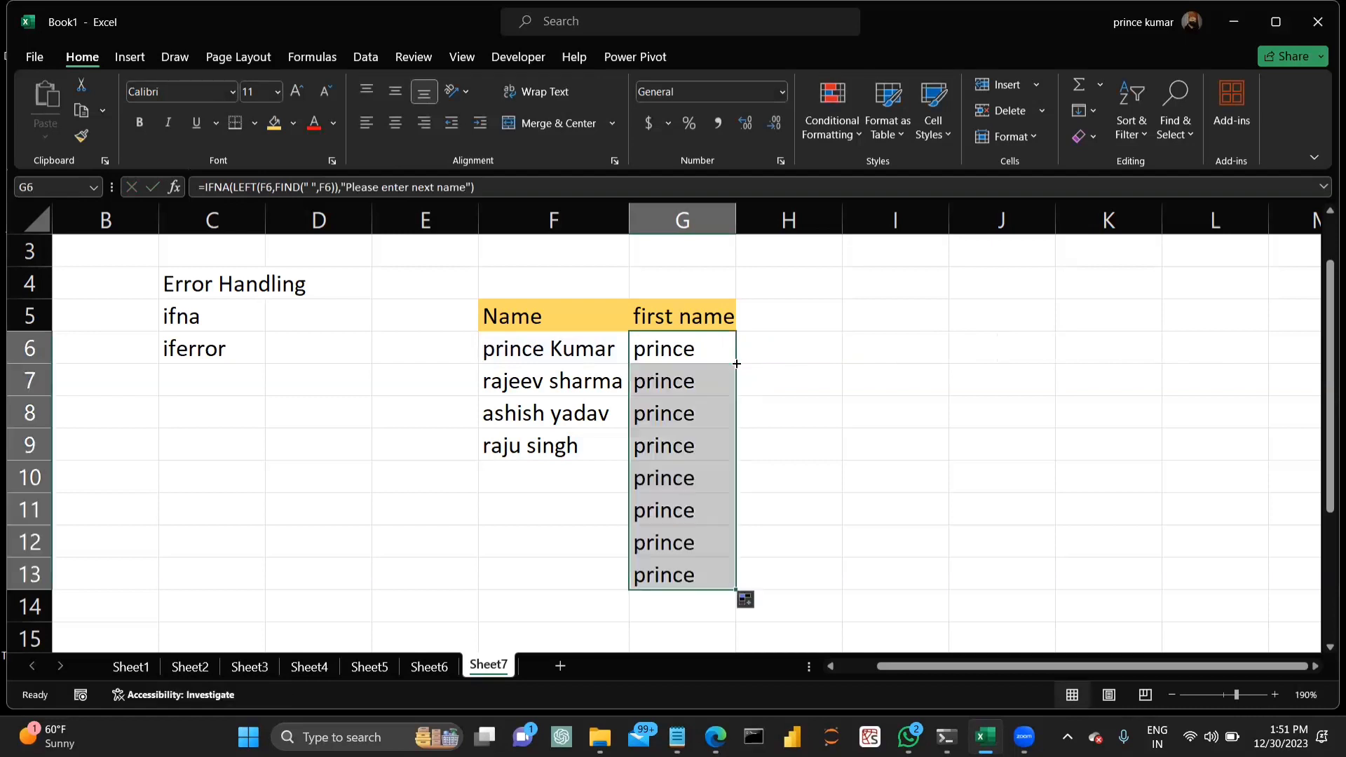
{"action": "left_click", "coordinate": [703, 492]}
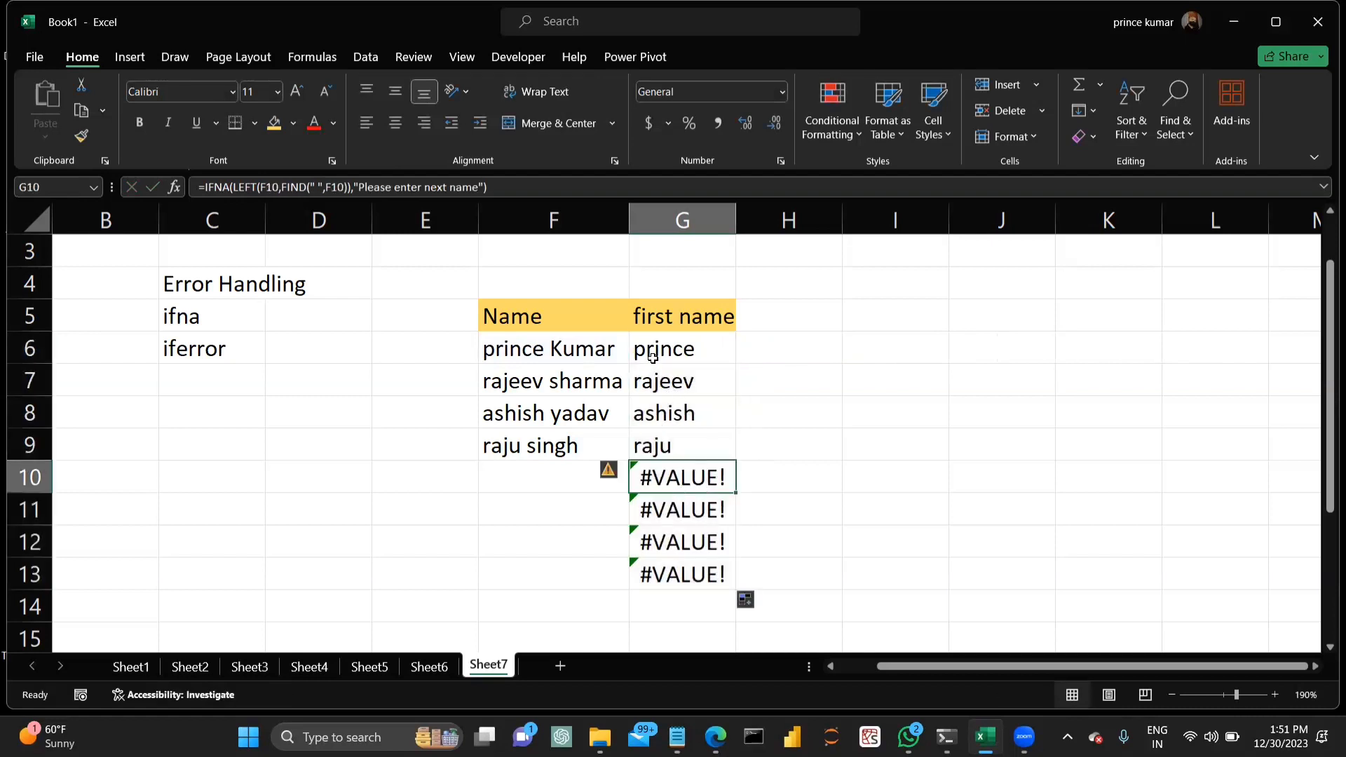
Replace IFNA with IFERROR in the G6 formula, keeping the same fallback text.
{"action": "double_click", "coordinate": [682, 352]}
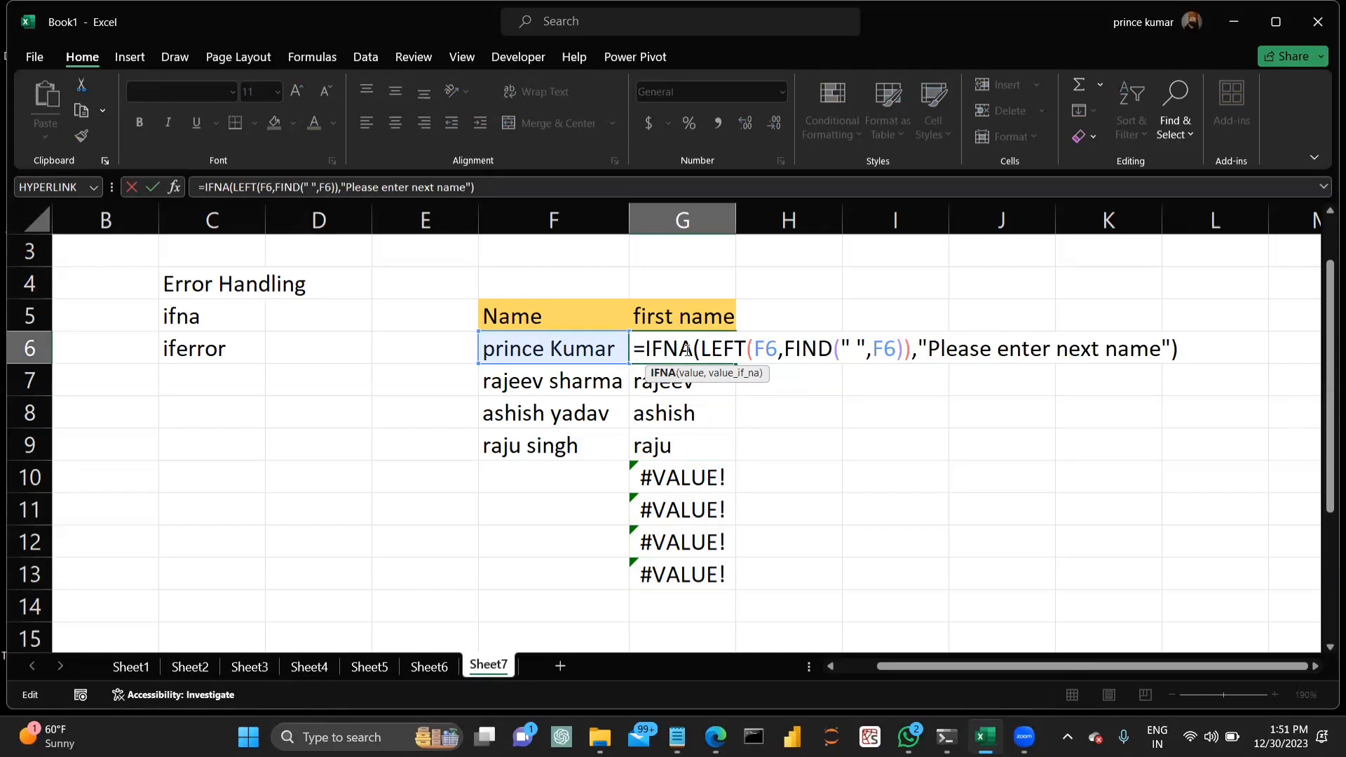
{"action": "key", "text": "BackSpace"}
{"action": "key", "text": "BackSpace"}
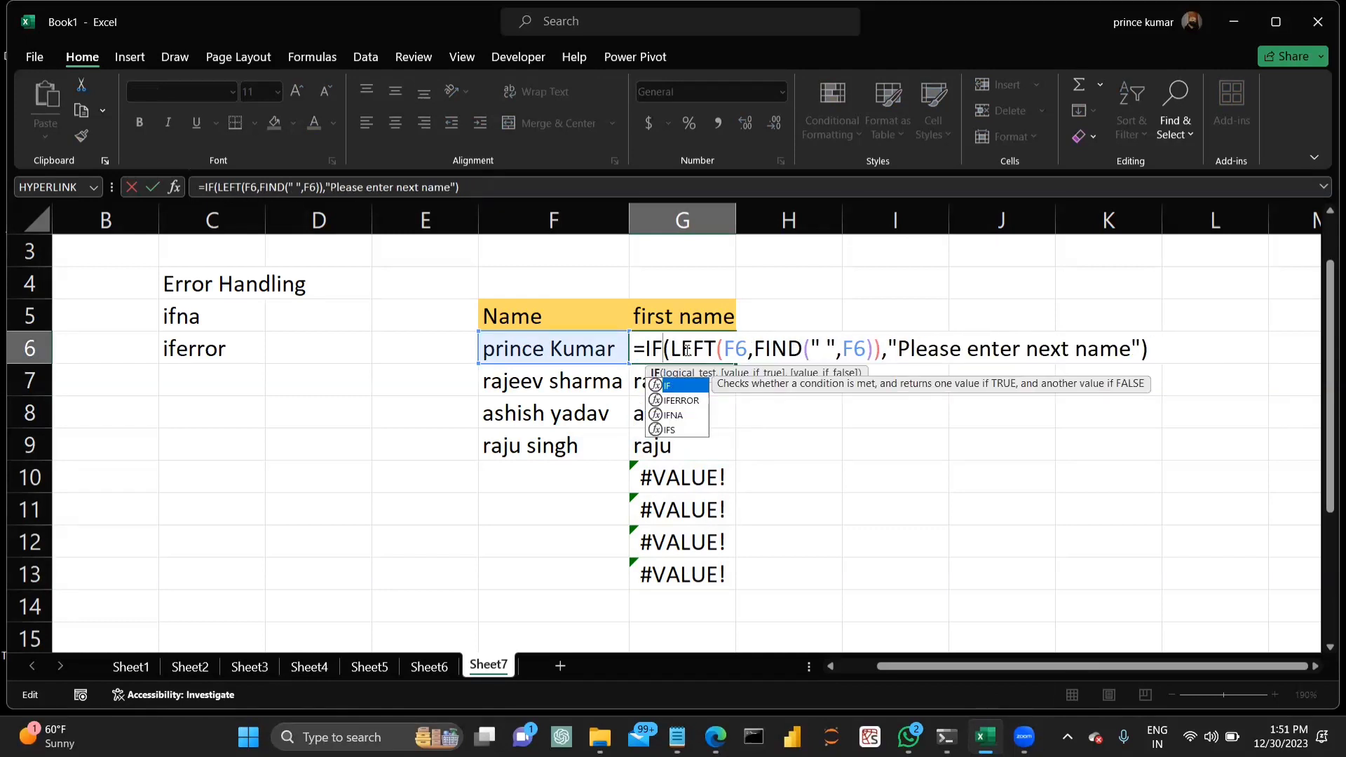
{"action": "key", "text": "Down"}
{"action": "type", "text": "ERROR"}
{"action": "key", "text": "Return"}
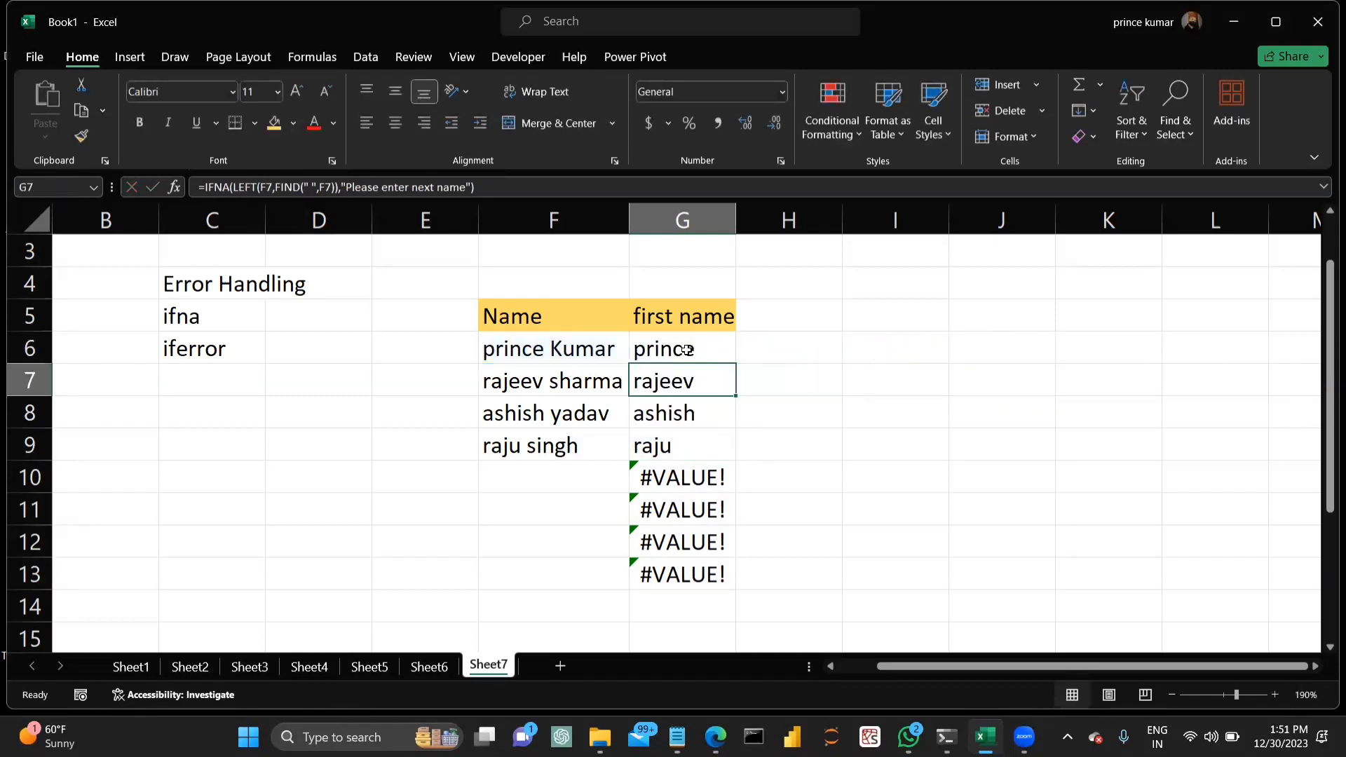
Fill the IFERROR formula from G6 down to G13.
{"action": "left_click", "coordinate": [715, 352]}
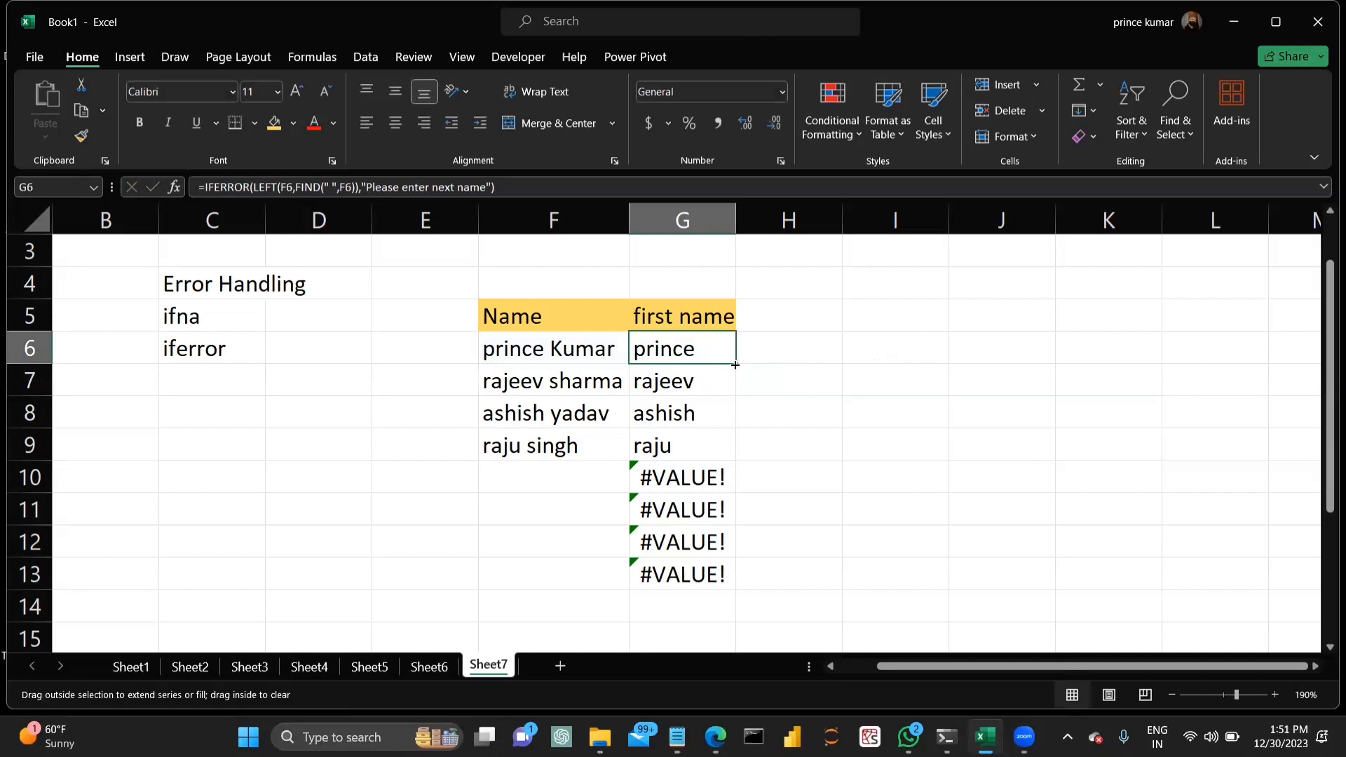
{"action": "double_click", "coordinate": [735, 362]}
{"action": "left_click", "coordinate": [862, 385]}
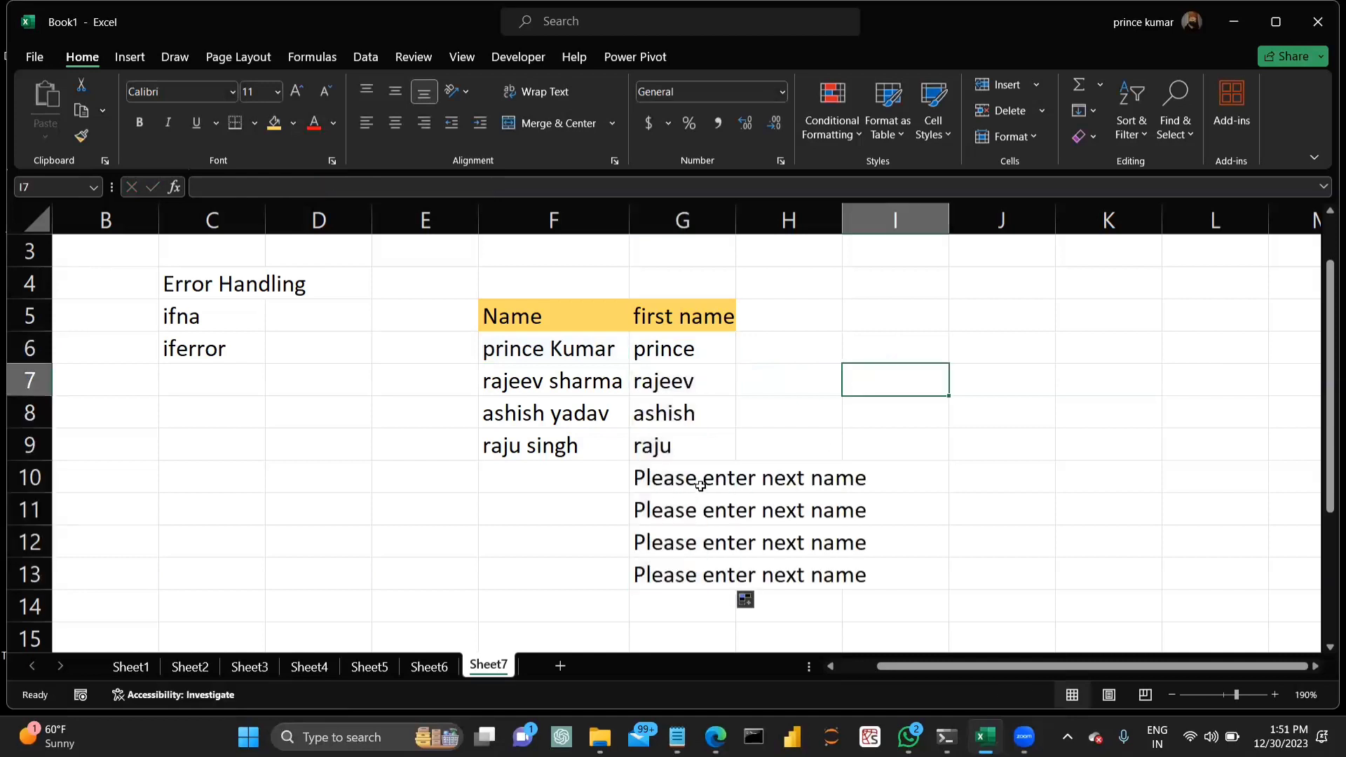
Enter another person's full name in F10, below the existing names.
{"action": "left_click", "coordinate": [557, 485]}
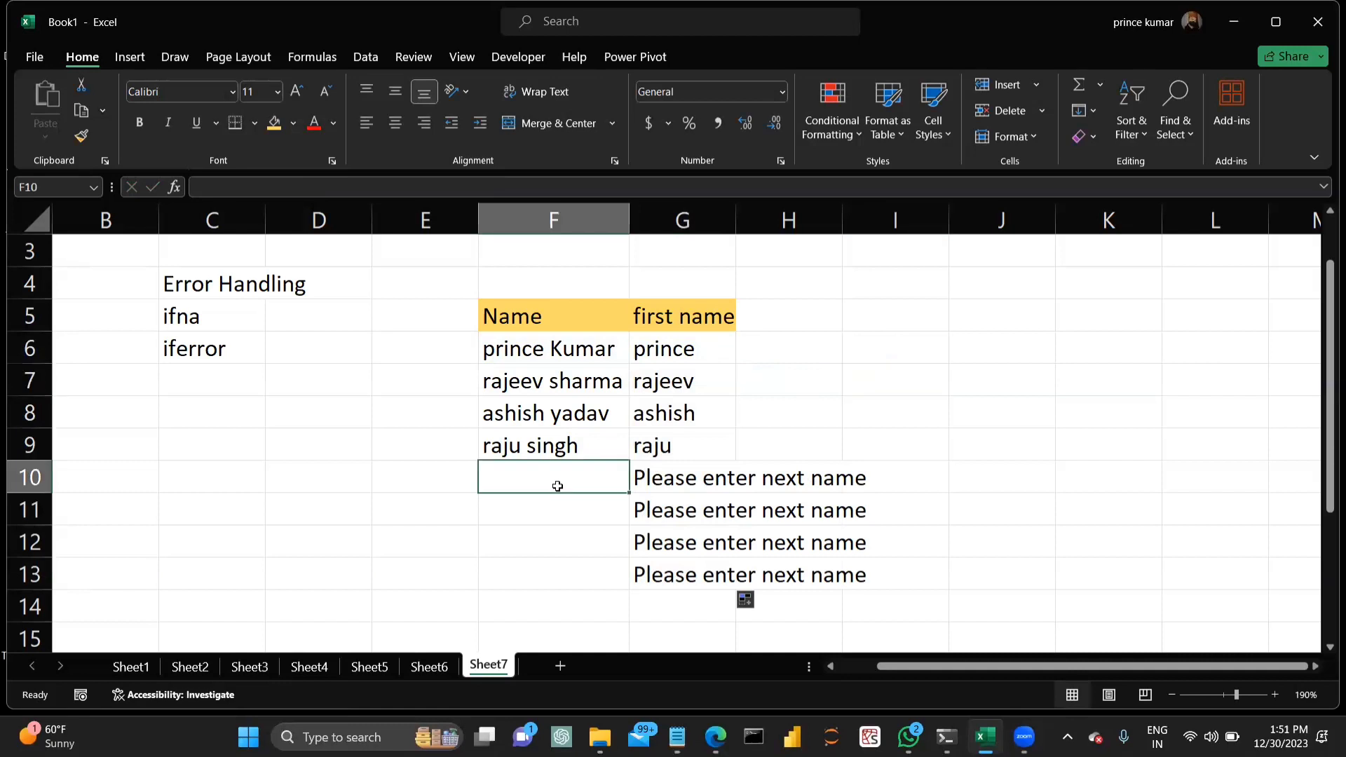
{"action": "type", "text": "riya"}
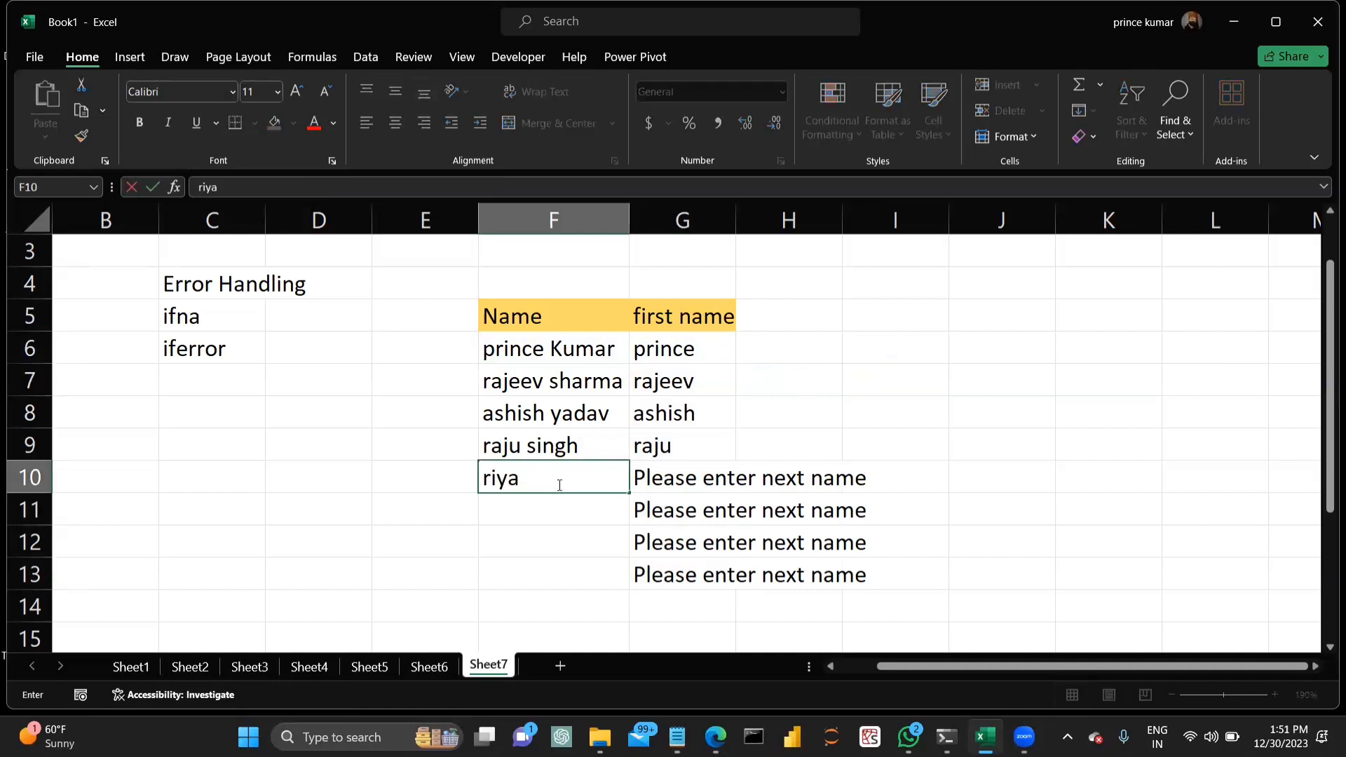
{"action": "type", "text": " sharma"}
{"action": "key", "text": "Return"}
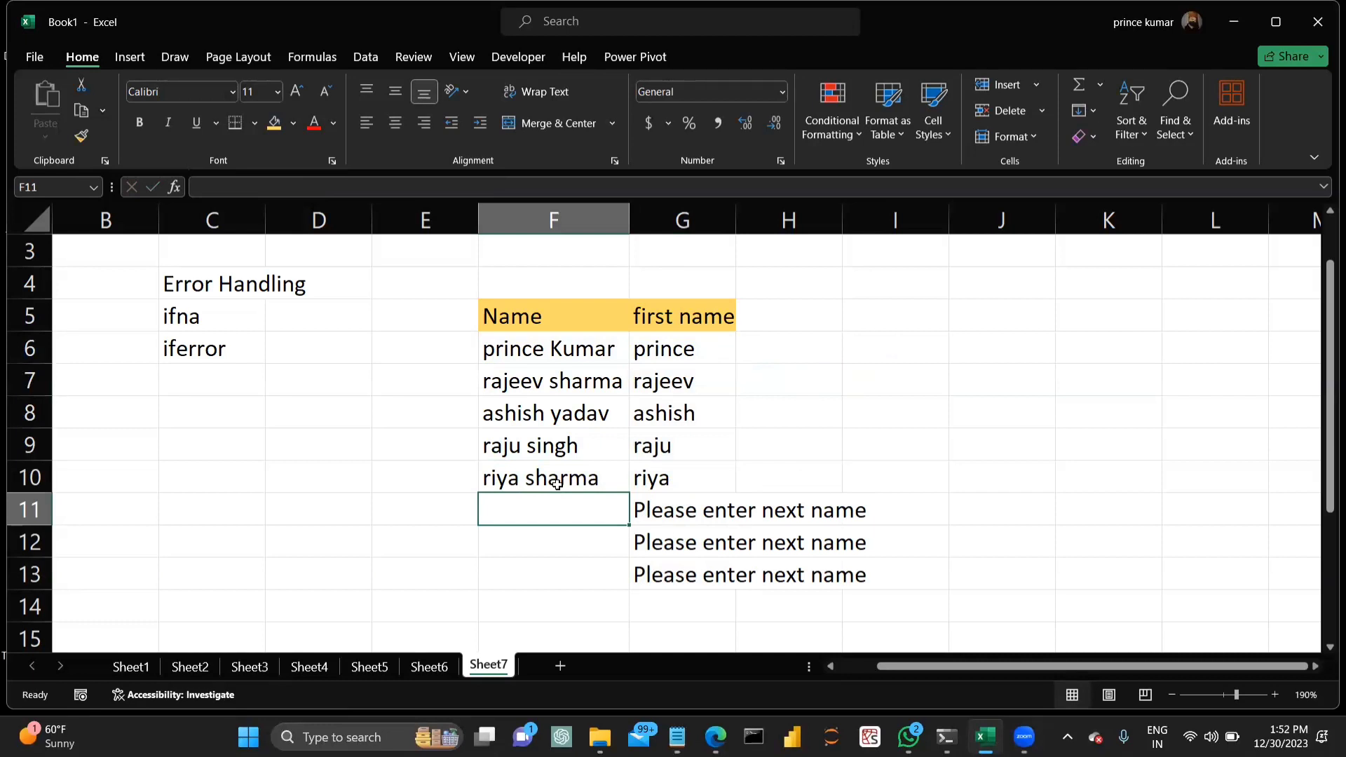
Undo the name entry in F10 and the IFERROR fill down column G, and select G10 to G13.
{"action": "key", "text": "ctrl+z"}
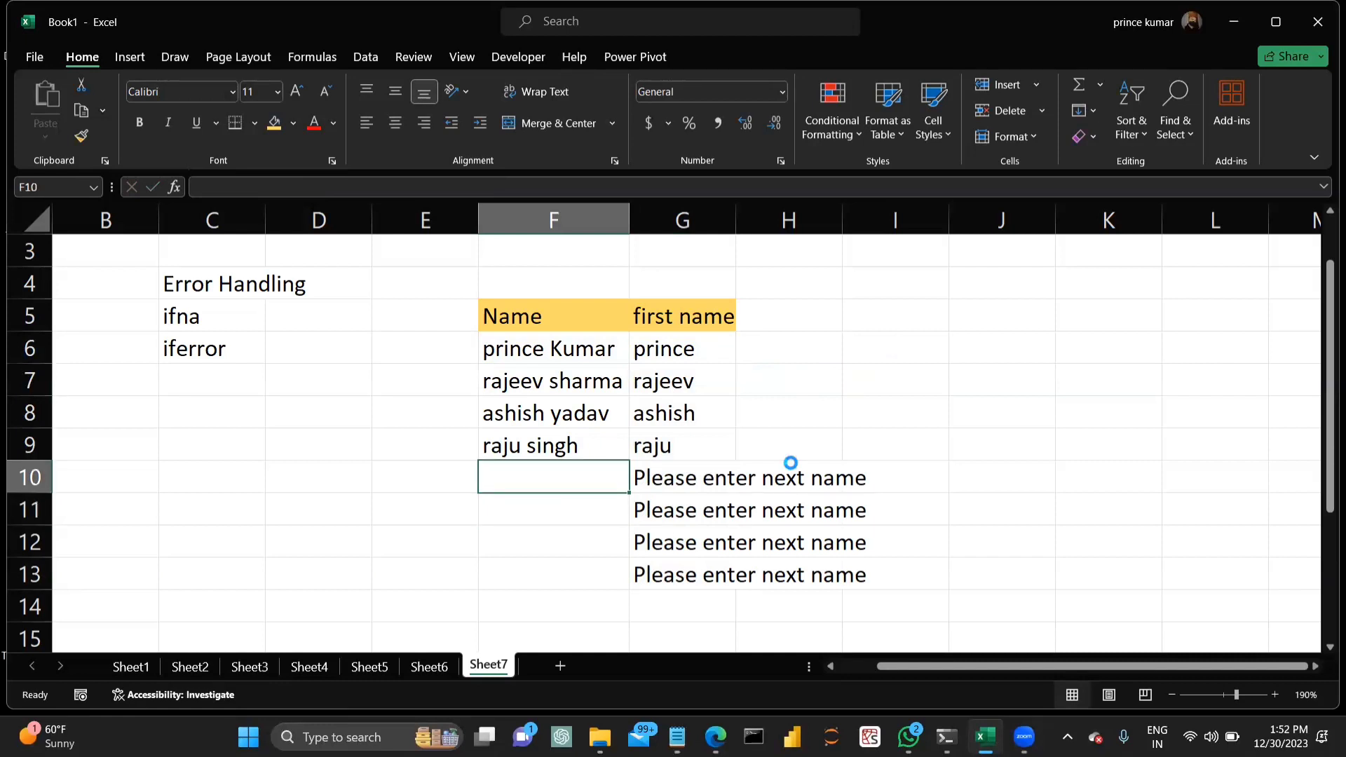
{"action": "key", "text": "ctrl+z"}
{"action": "left_click_drag", "start_coordinate": [669, 480], "coordinate": [676, 567]}
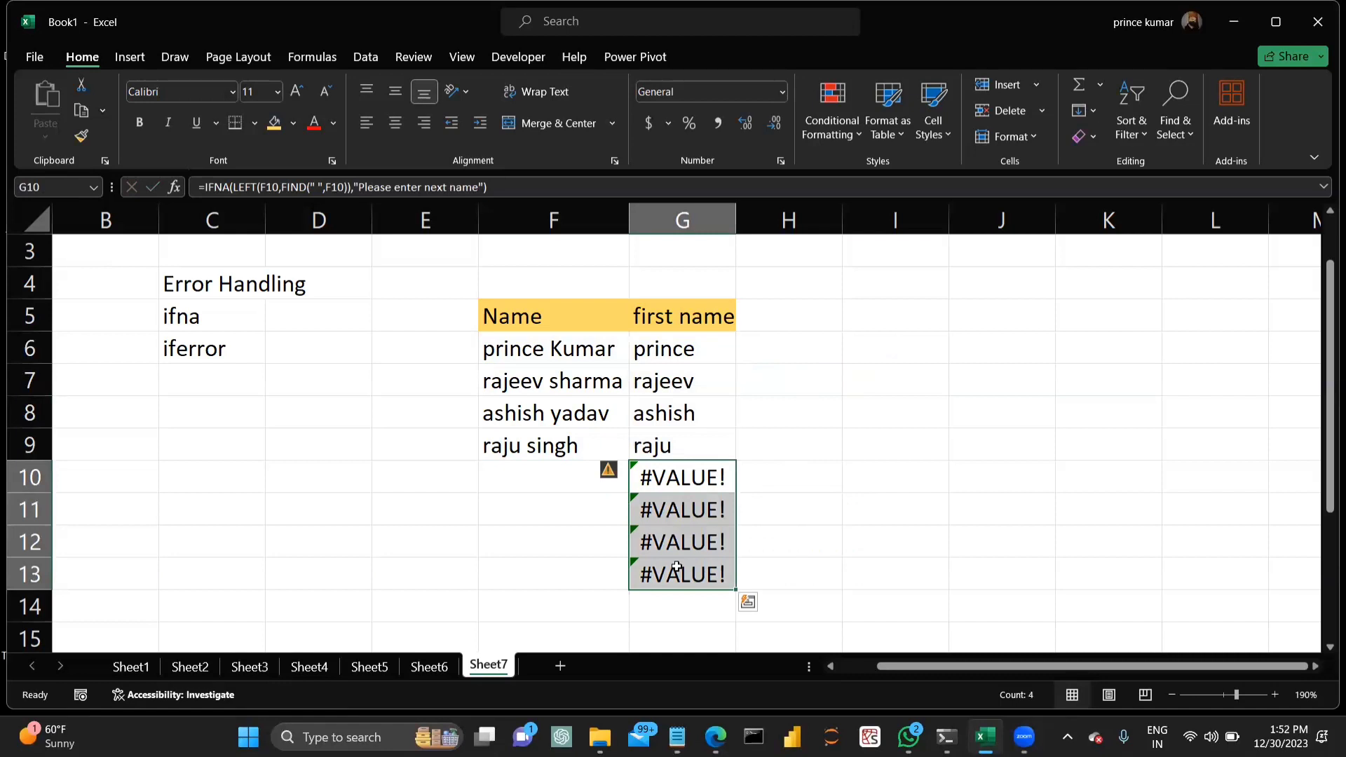
Enter the sample error text #N\A in cell J5, with a capital N.
{"action": "left_click", "coordinate": [951, 323]}
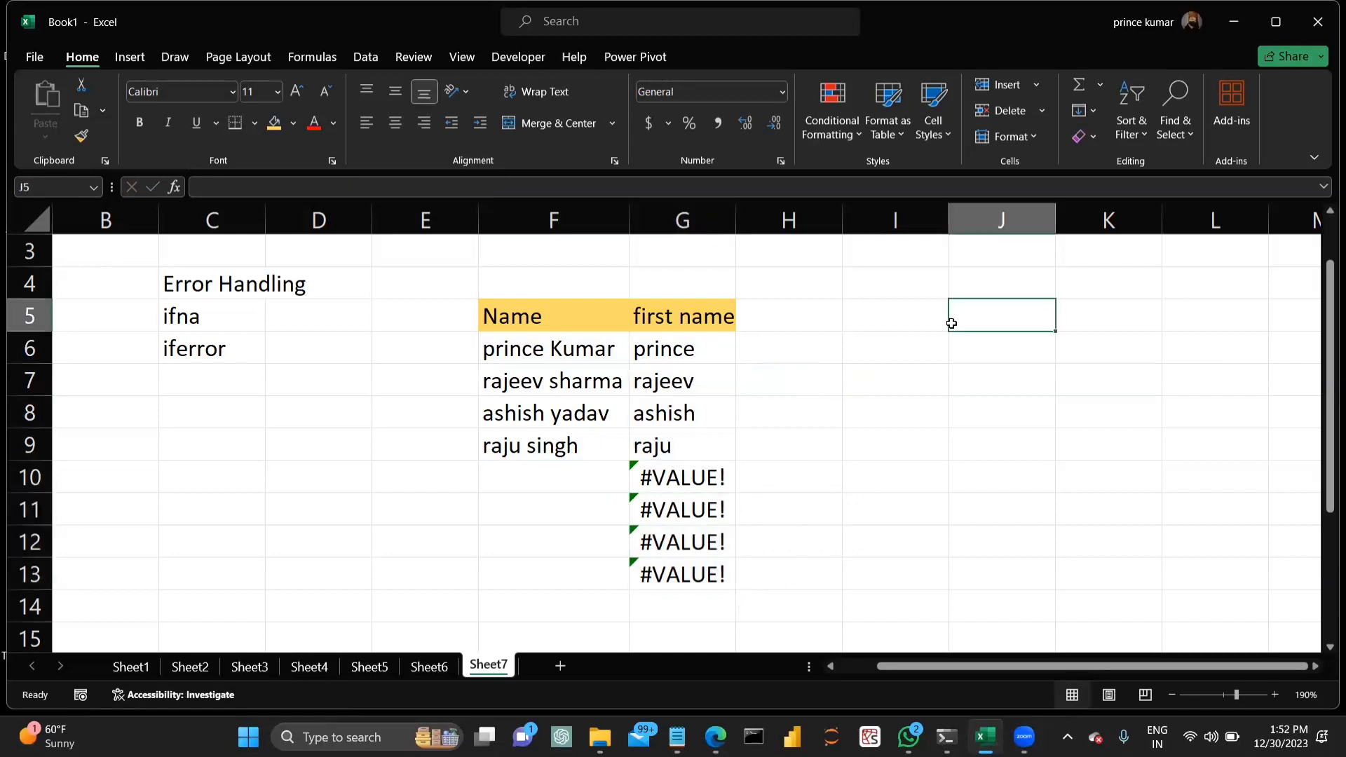
{"action": "type", "text": "#n"}
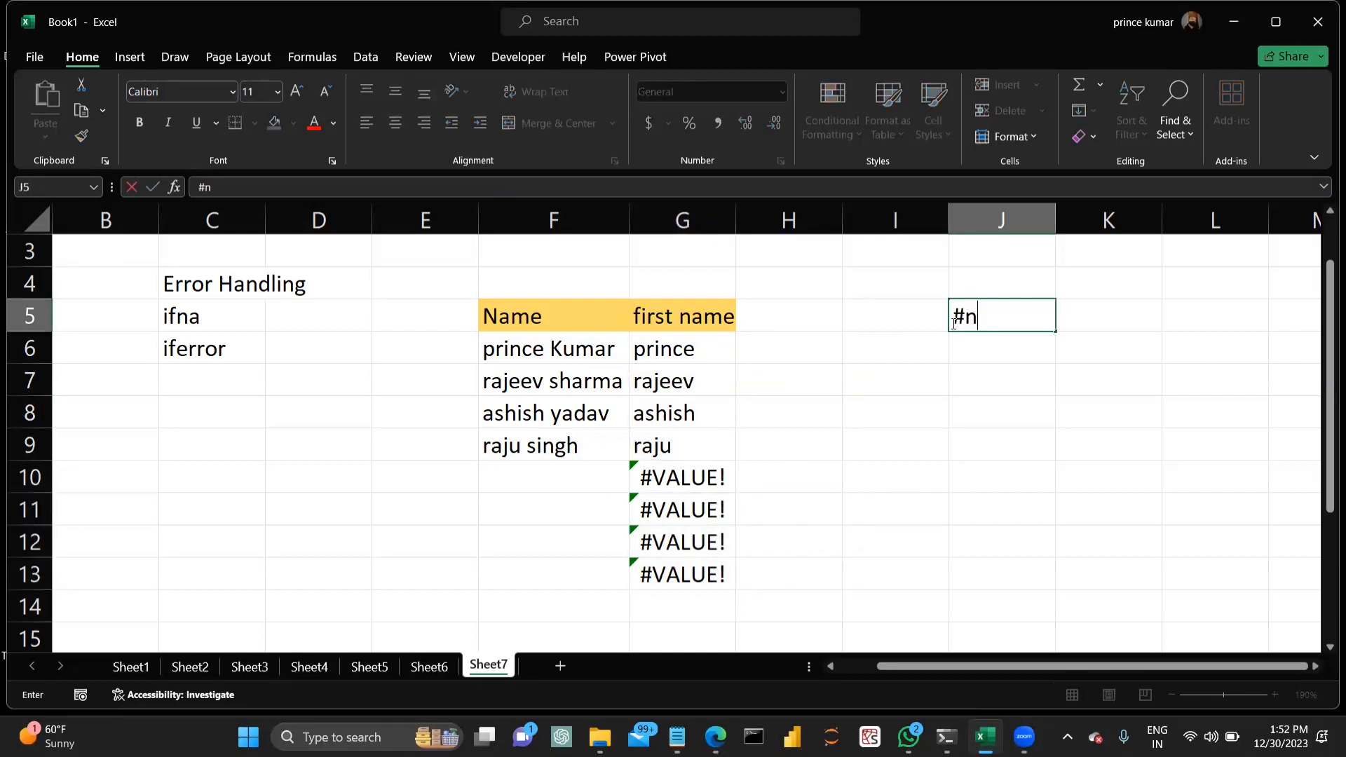
{"action": "type", "text": "\\A"}
{"action": "key", "text": "BackSpace"}
{"action": "key", "text": "BackSpace"}
{"action": "key", "text": "BackSpace"}
{"action": "type", "text": "N\\A"}
{"action": "key", "text": "Return"}
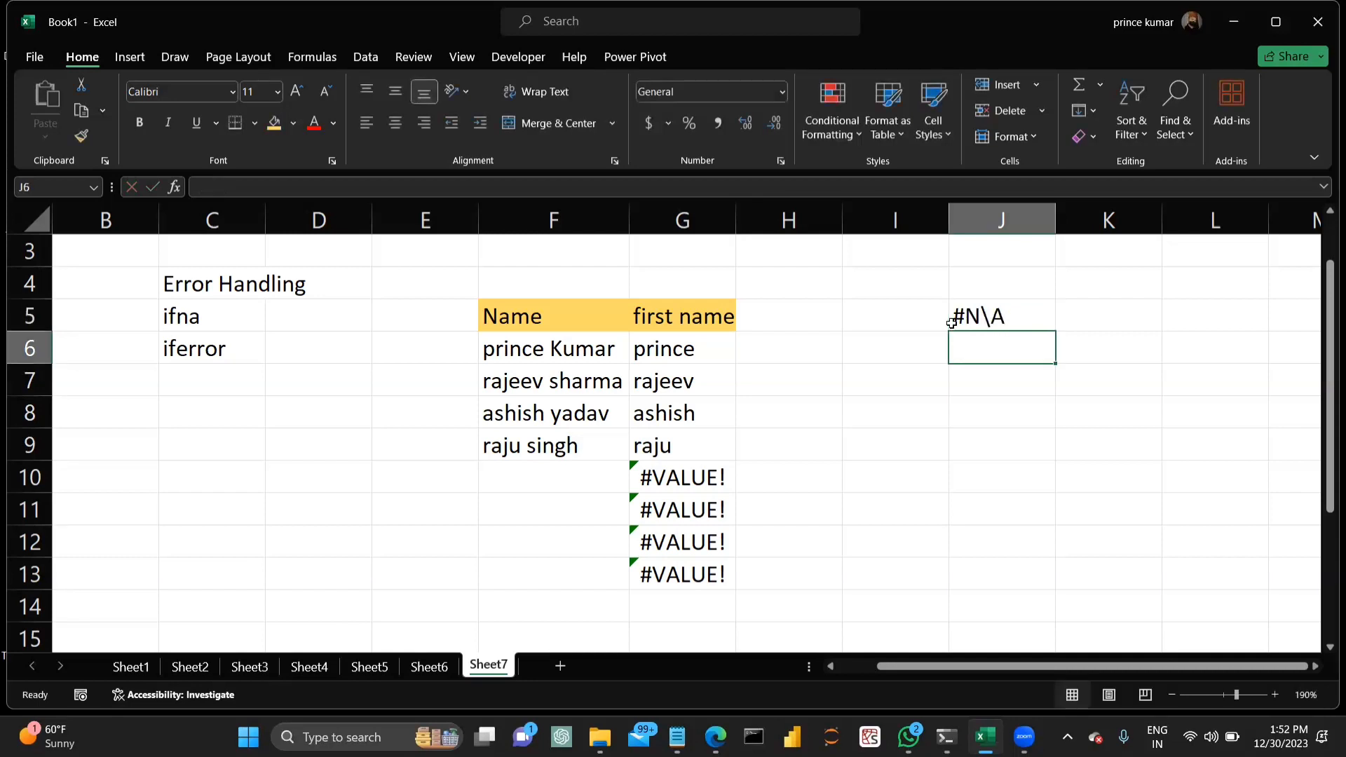
Compare the sample error text in J5 with cells G10 to G13 and review the IFERROR formula in G6.
{"action": "left_click", "coordinate": [970, 318]}
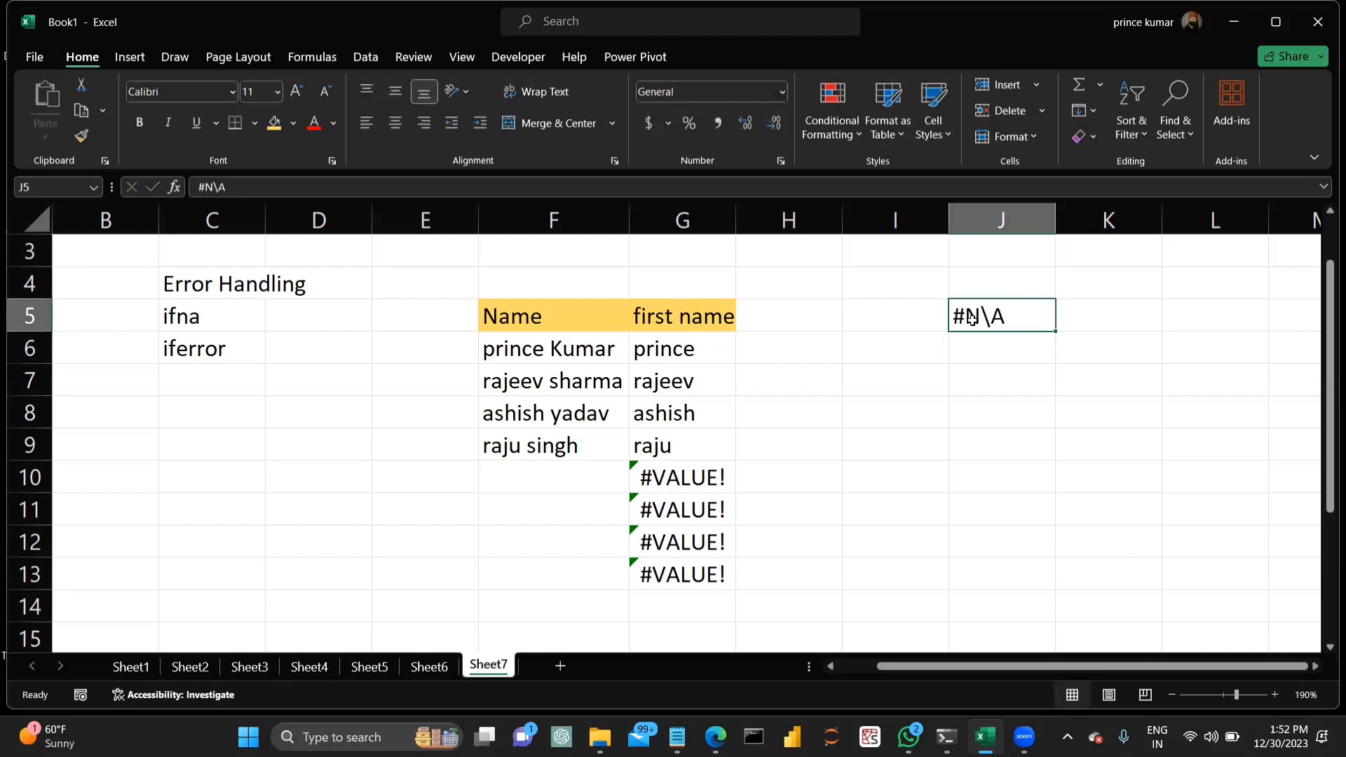
{"action": "left_click", "coordinate": [658, 485]}
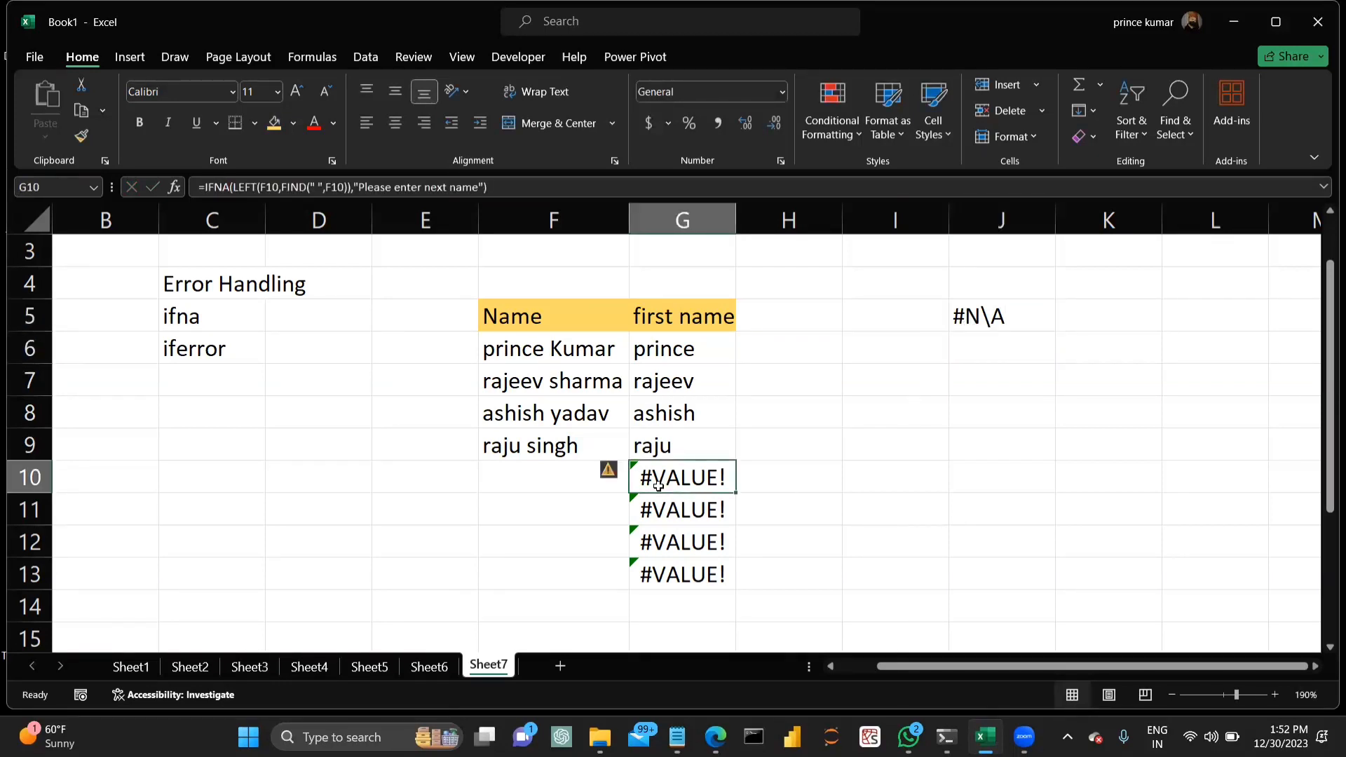
{"action": "left_click_drag", "start_coordinate": [657, 485], "coordinate": [669, 570]}
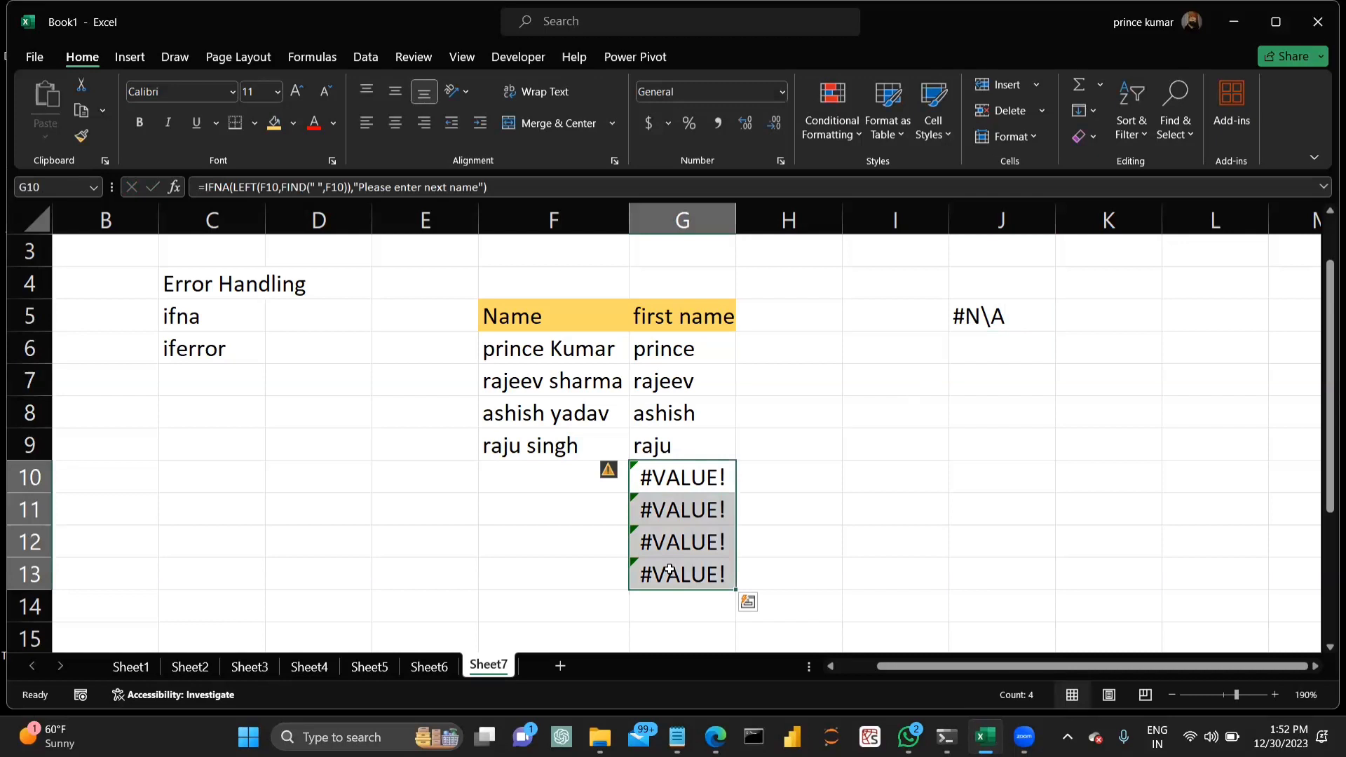
{"action": "left_click", "coordinate": [667, 349]}
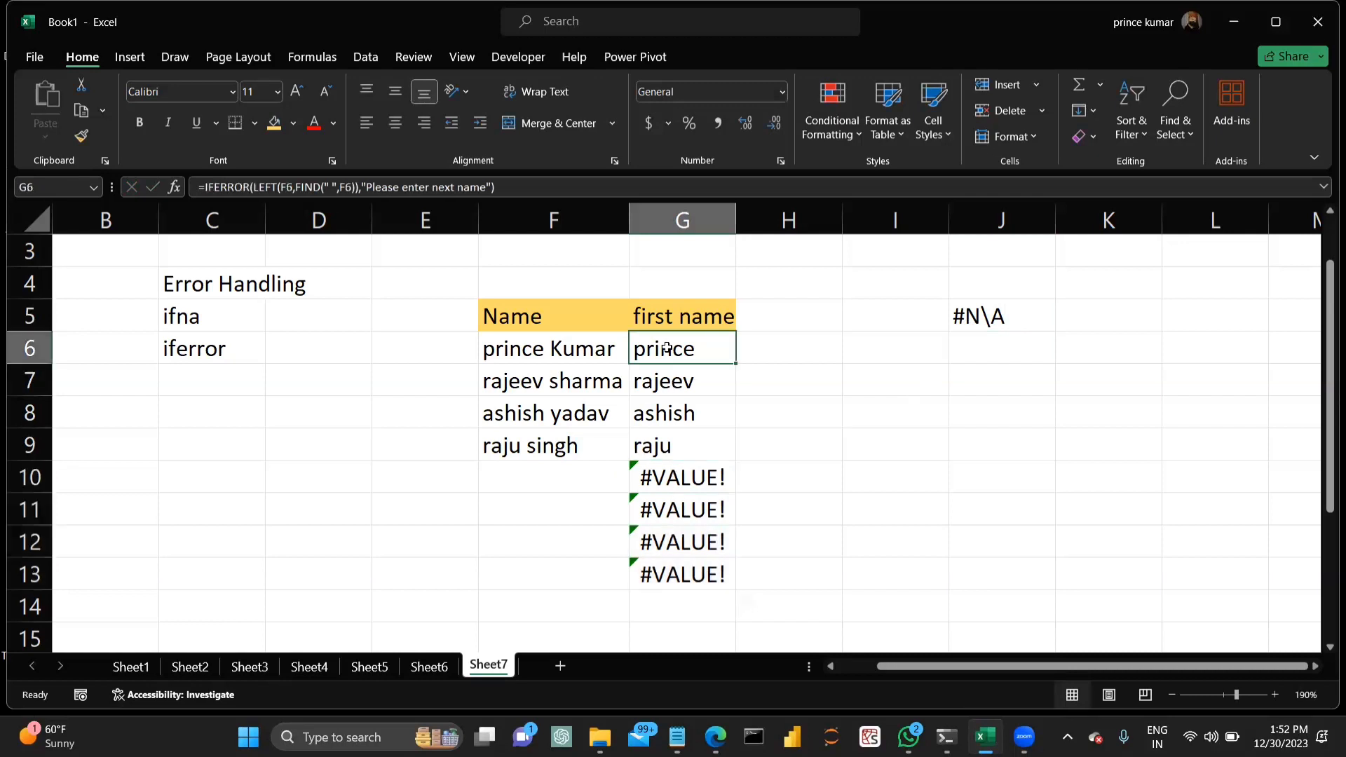
{"action": "double_click", "coordinate": [667, 348]}
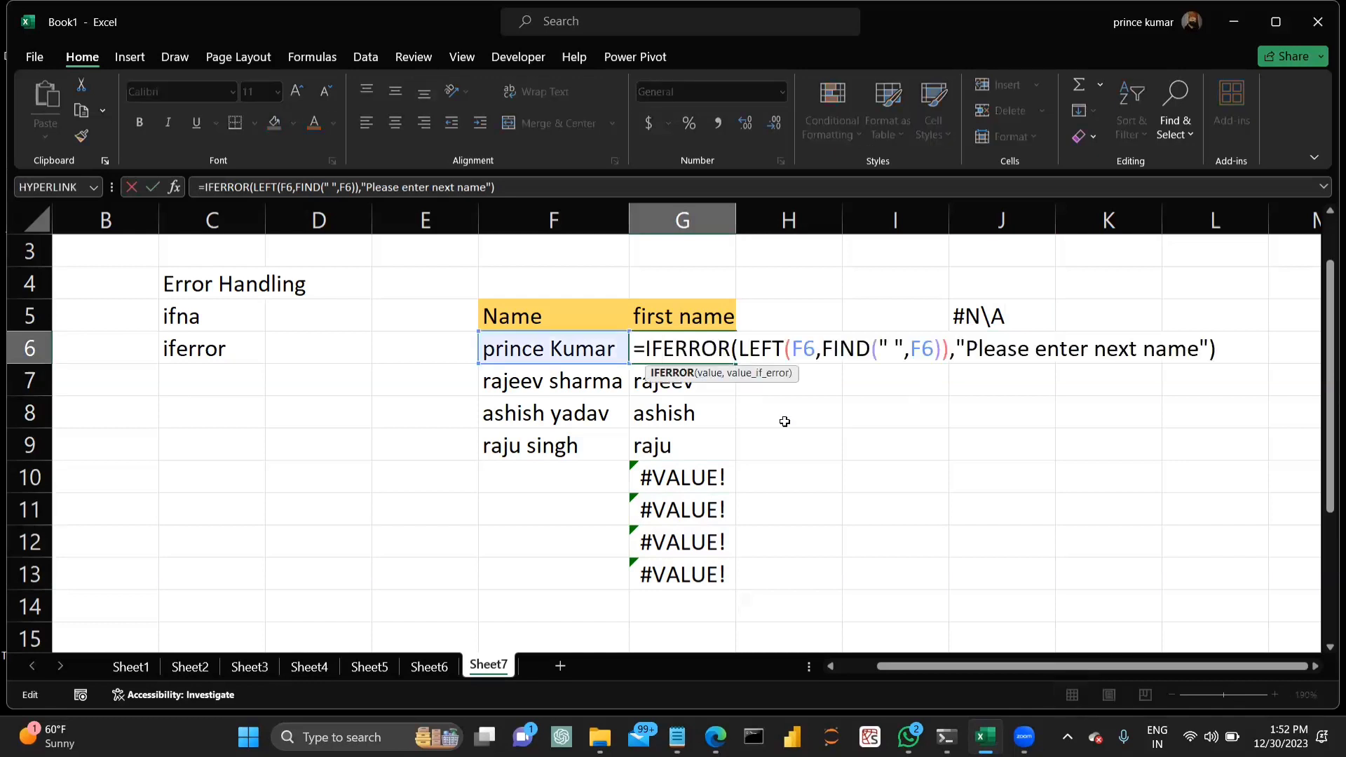
{"action": "left_click", "coordinate": [780, 418]}
{"action": "double_click", "coordinate": [690, 351]}
Clear the sample error text from cell J5.
{"action": "left_click", "coordinate": [1031, 314]}
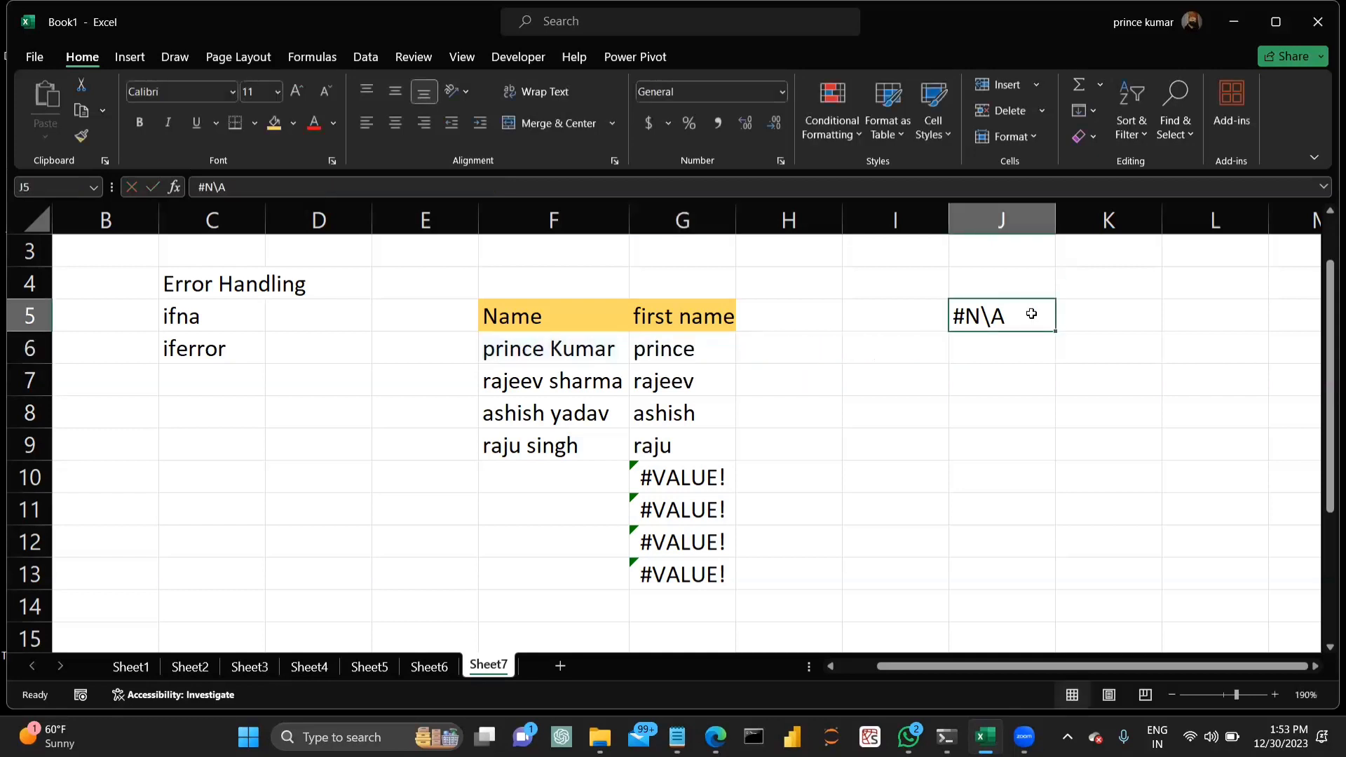
{"action": "key", "text": "Delete"}
{"action": "left_click", "coordinate": [925, 100]}
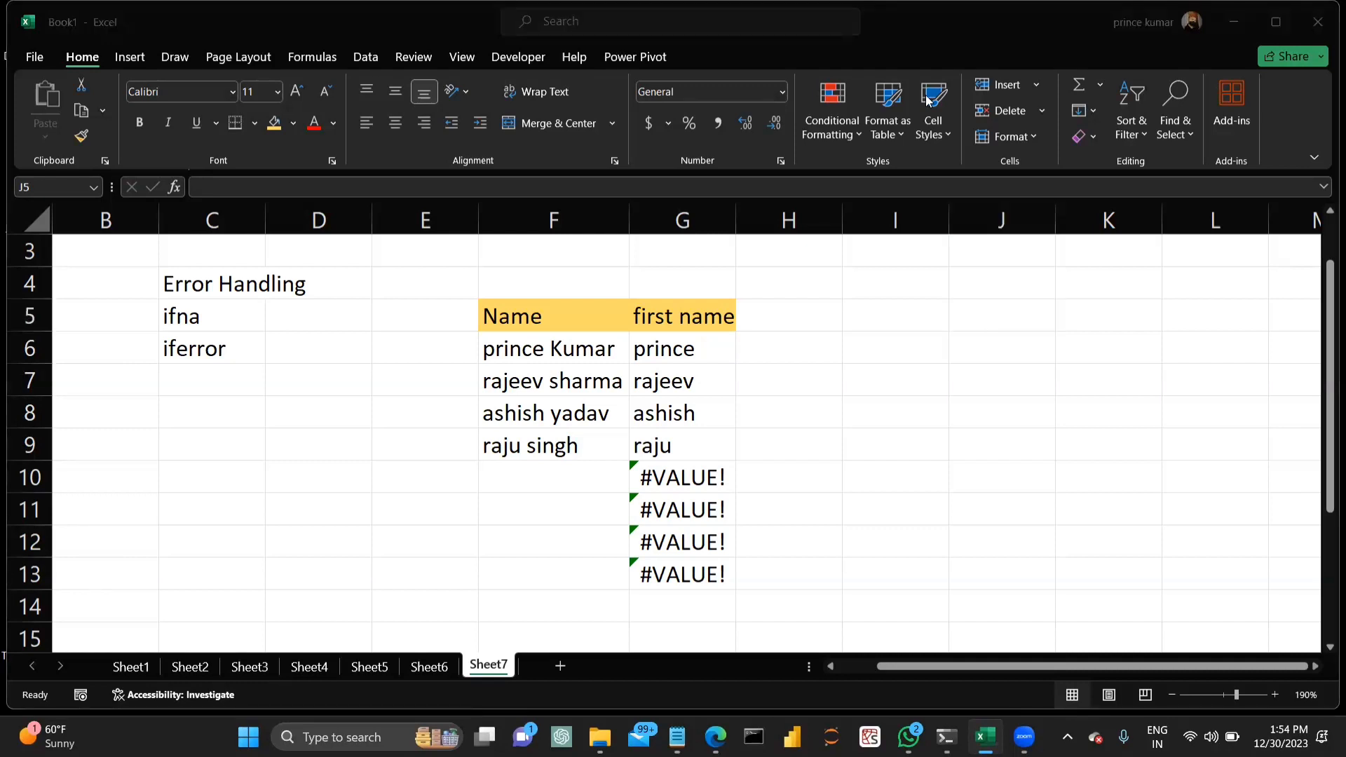